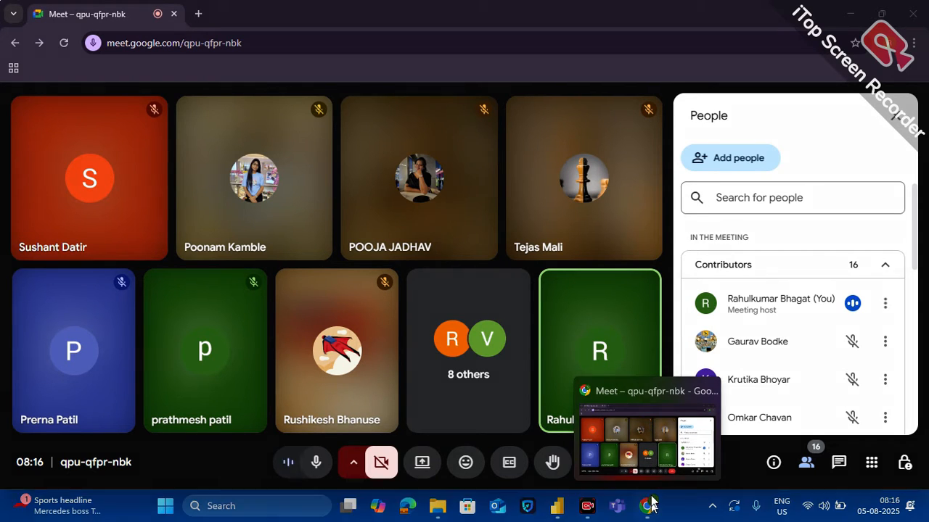
# Switch to the Power BI report and open the Executive Summary page
pyautogui.click(557, 506)
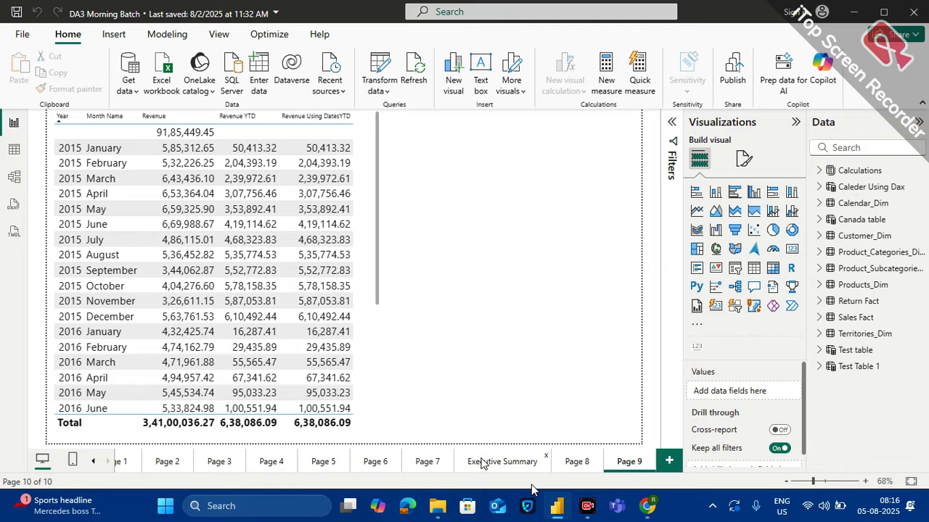
pyautogui.click(482, 462)
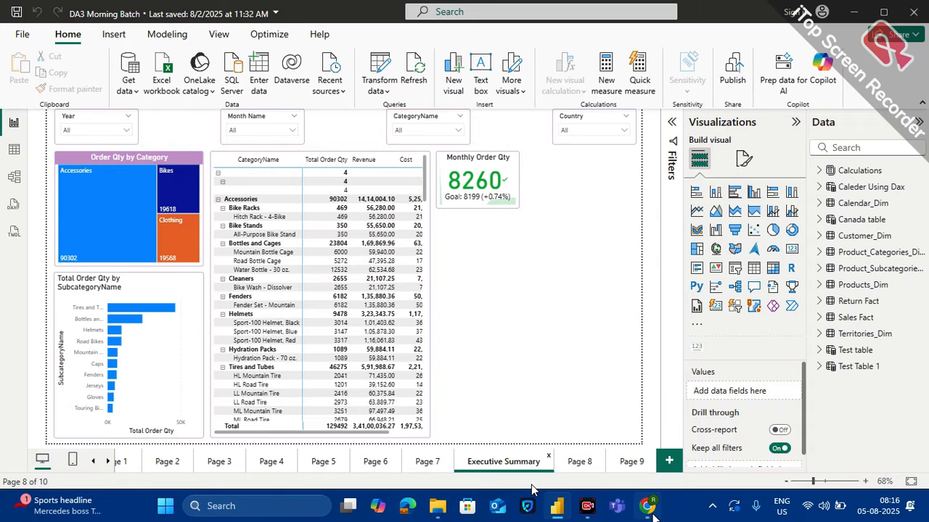
# Admit the waiting participant in the Google Meet call and select the Monthly Order Qty KPI back in the Power BI report
pyautogui.click(648, 508)
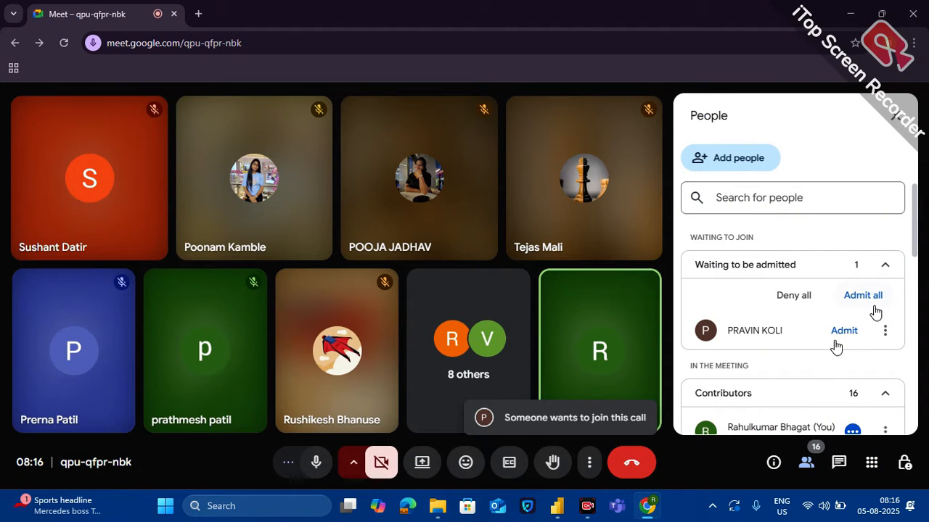
pyautogui.click(836, 340)
pyautogui.click(649, 516)
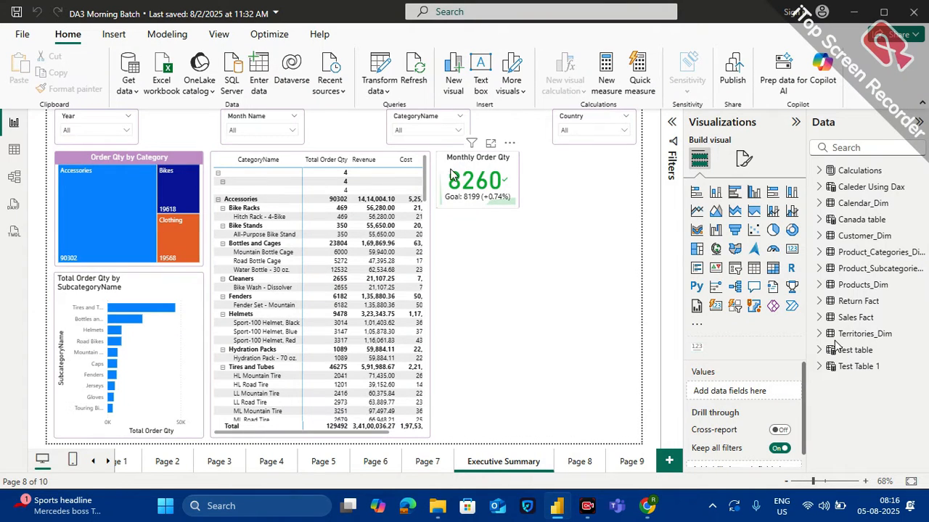
pyautogui.click(488, 166)
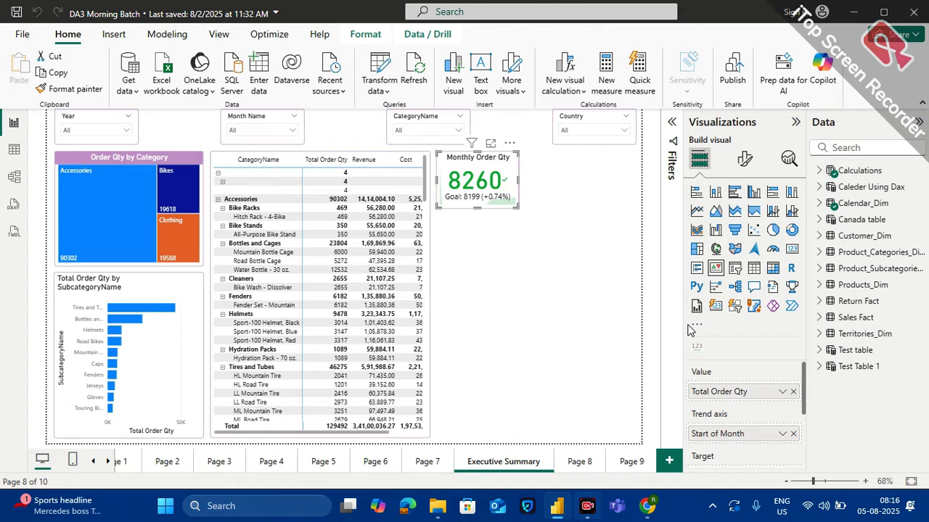
# Switch to the Google Meet call and share the entire screen with the participants
pyautogui.click(646, 506)
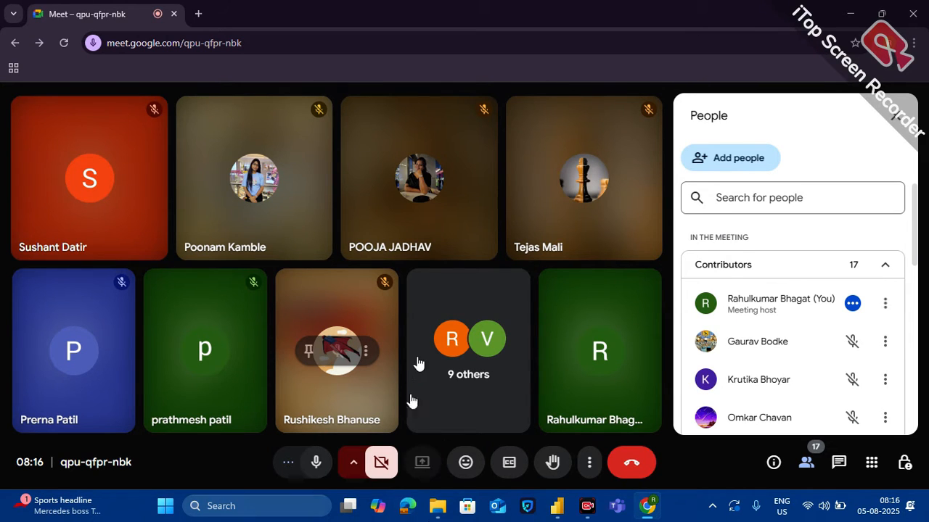
pyautogui.click(414, 464)
pyautogui.click(589, 121)
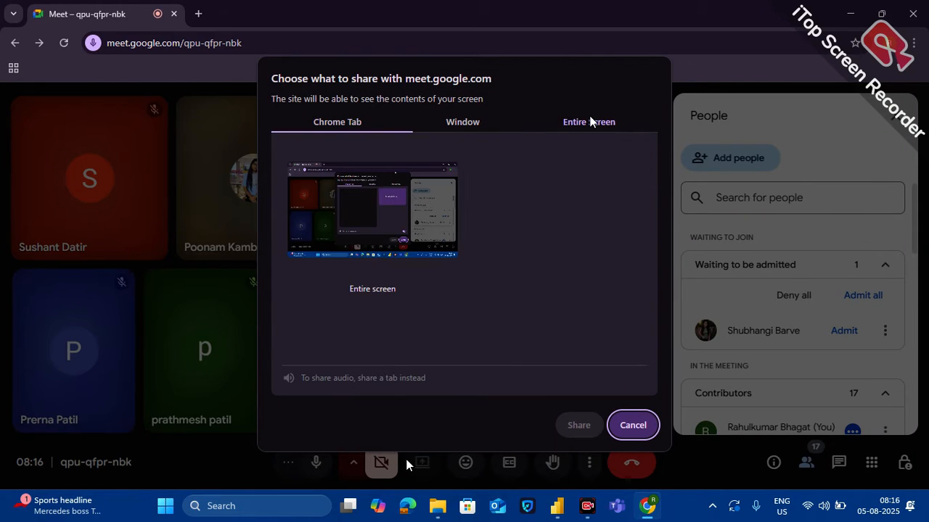
pyautogui.click(421, 221)
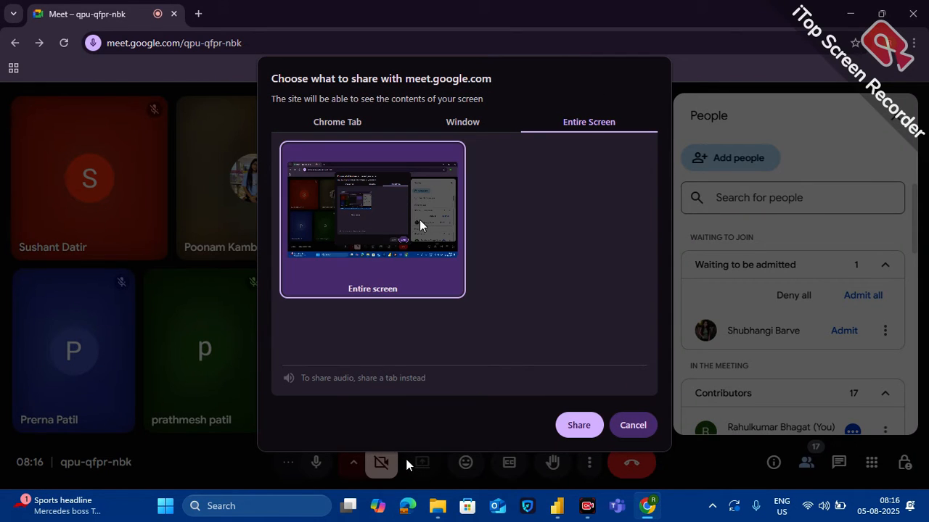
pyautogui.click(579, 427)
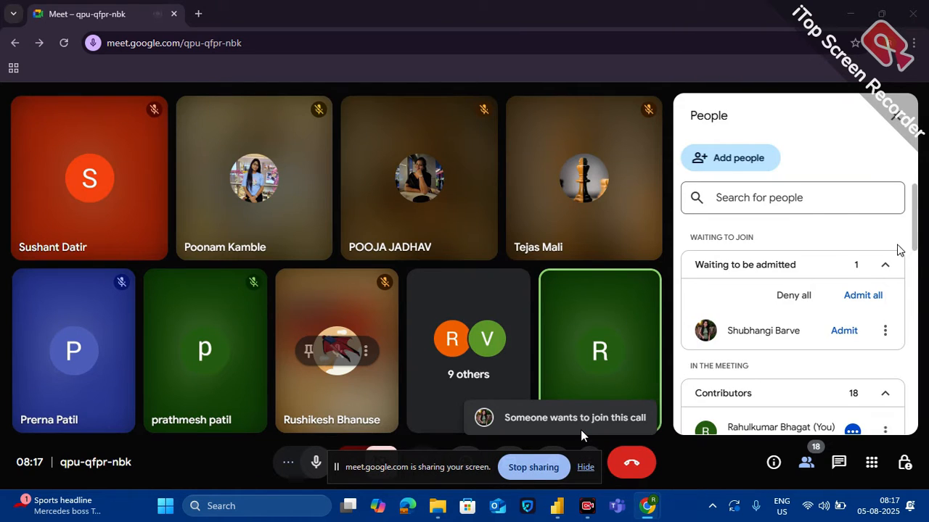
# Admit the newly waiting participant and return to the Power BI report with the screen-sharing notice hidden
pyautogui.click(843, 335)
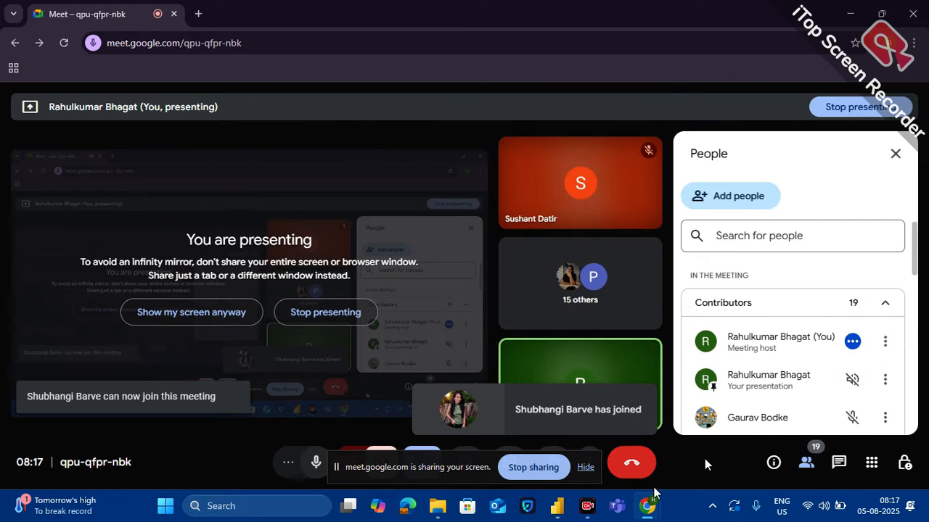
pyautogui.click(557, 508)
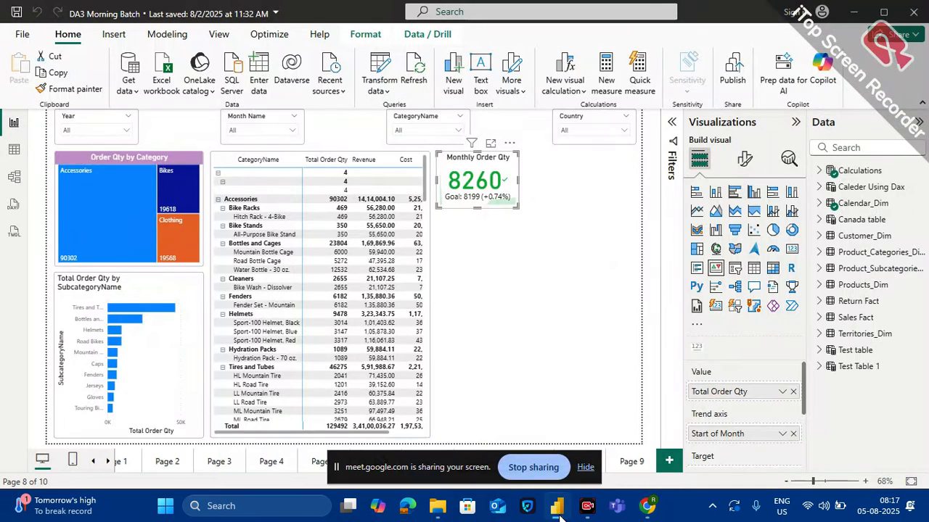
pyautogui.click(589, 467)
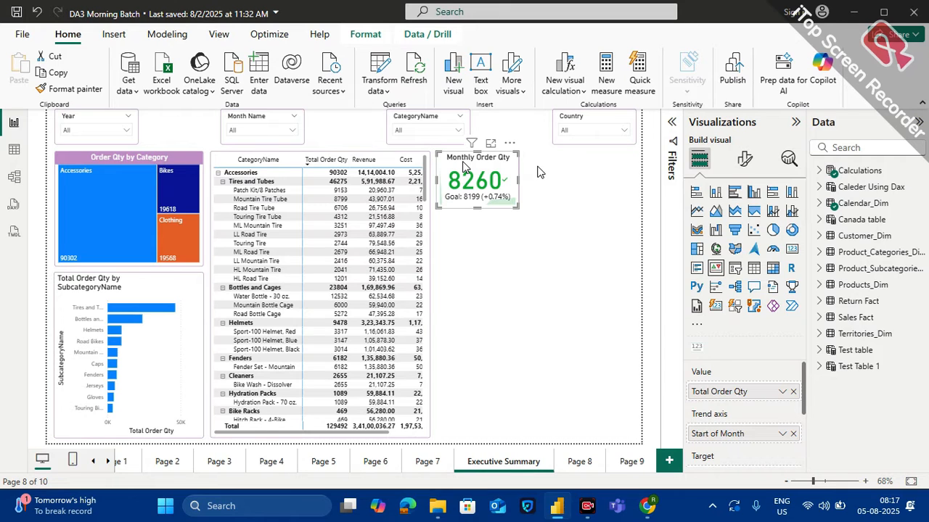
# Create a new measure in the Calculations table and name it Return Qty
pyautogui.click(819, 172)
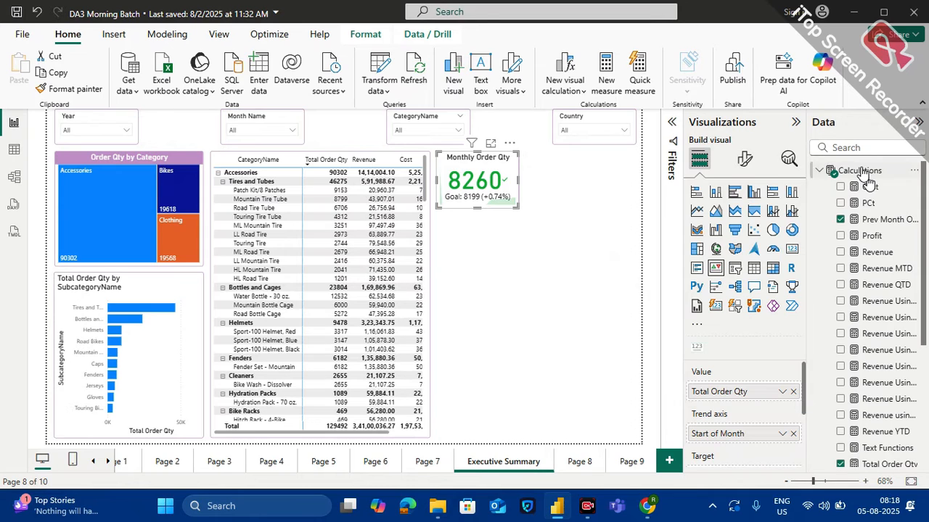
pyautogui.click(914, 171)
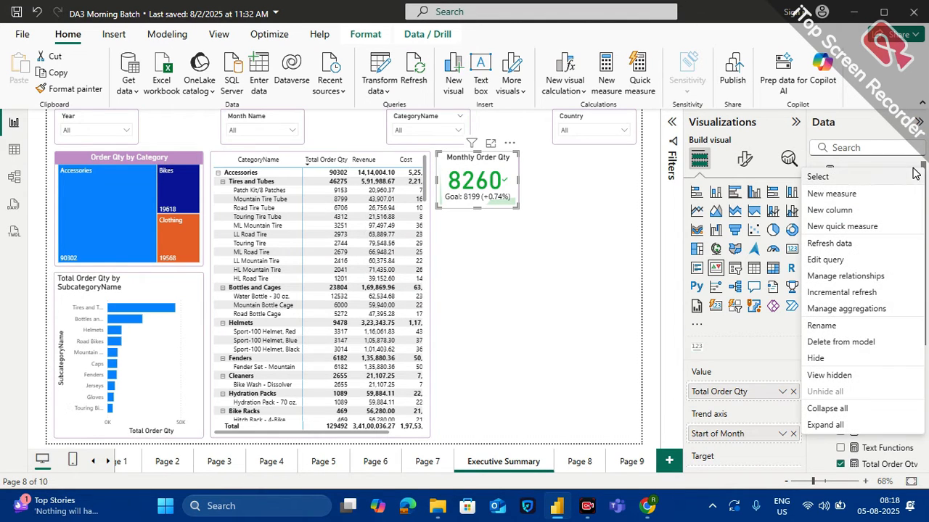
pyautogui.click(862, 193)
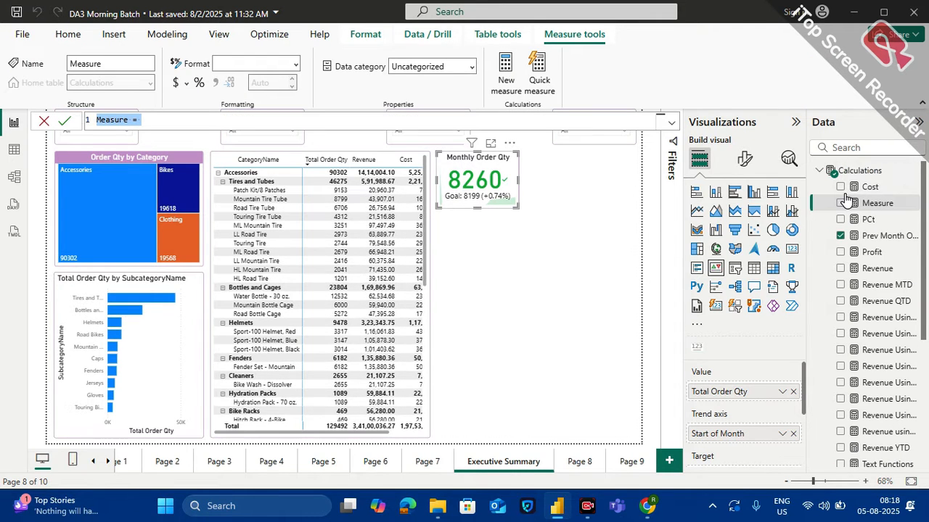
pyautogui.write('Ret')
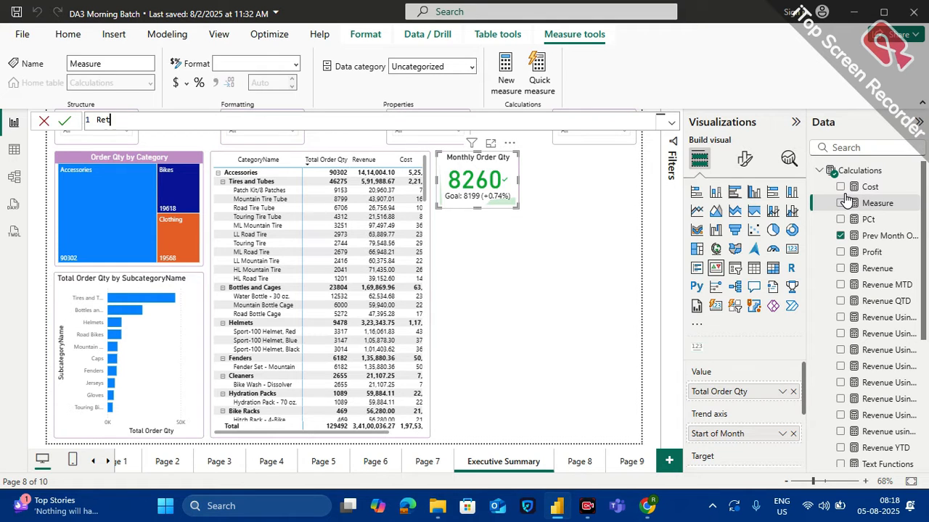
pyautogui.write('urn Qty =s')
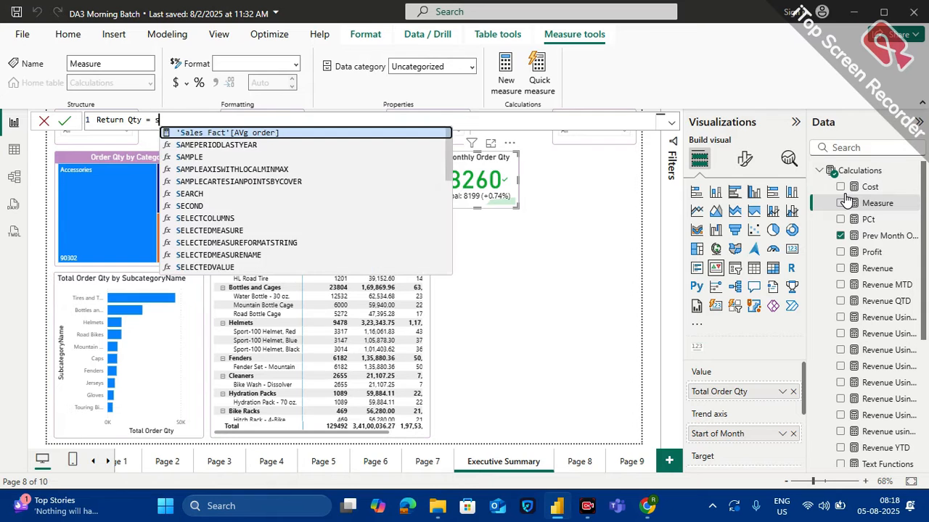
pyautogui.write('um(ret')
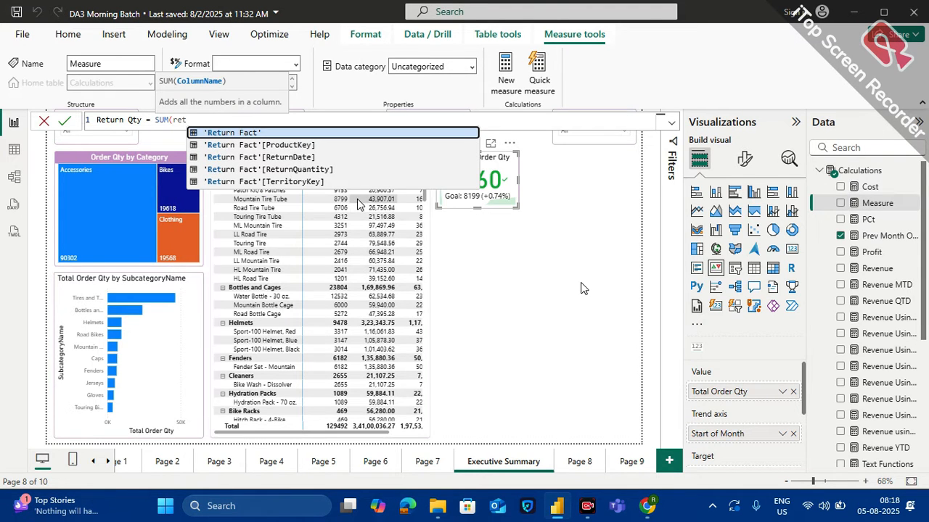
# Define the Return Qty measure as SUM('Return Fact'[ReturnQuantity]) and commit the formula
pyautogui.click(297, 172)
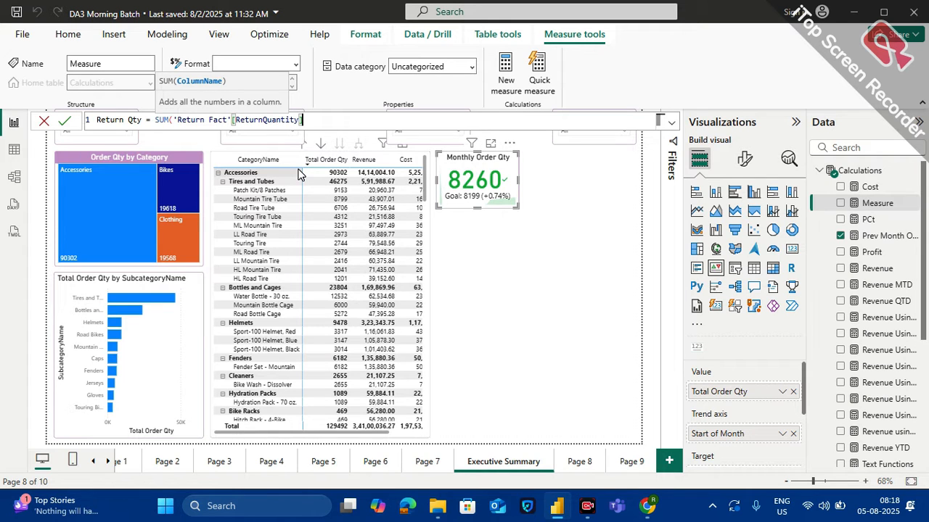
pyautogui.write(')')
pyautogui.press('Return')
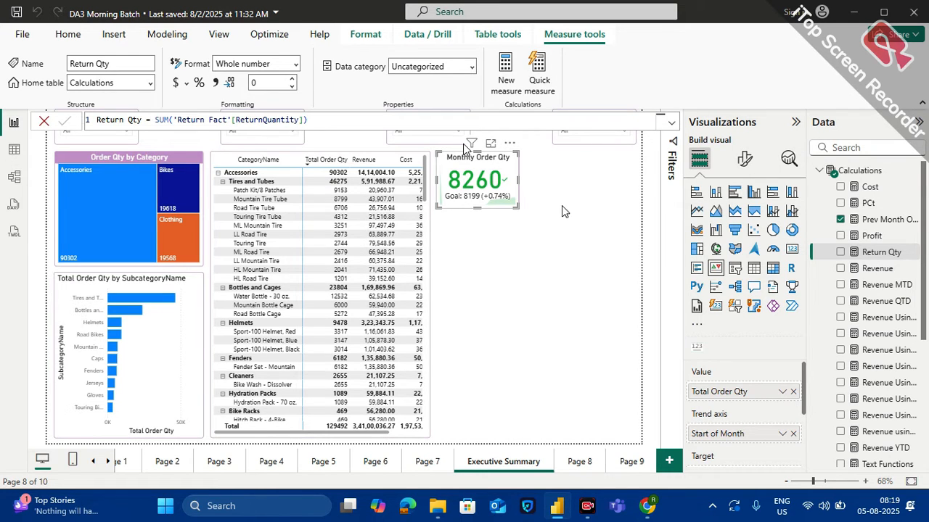
# Create another measure in the Calculations table and name it Retun Qty PM
pyautogui.click(914, 174)
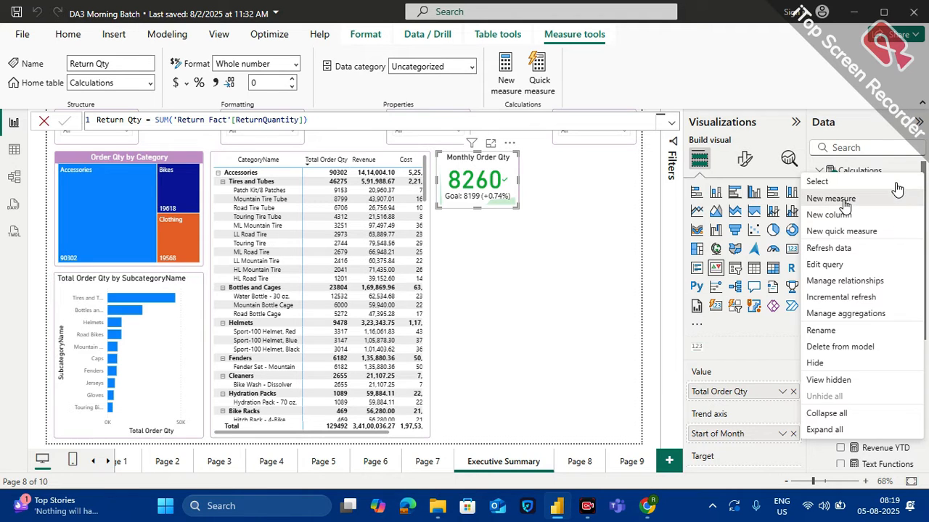
pyautogui.click(843, 204)
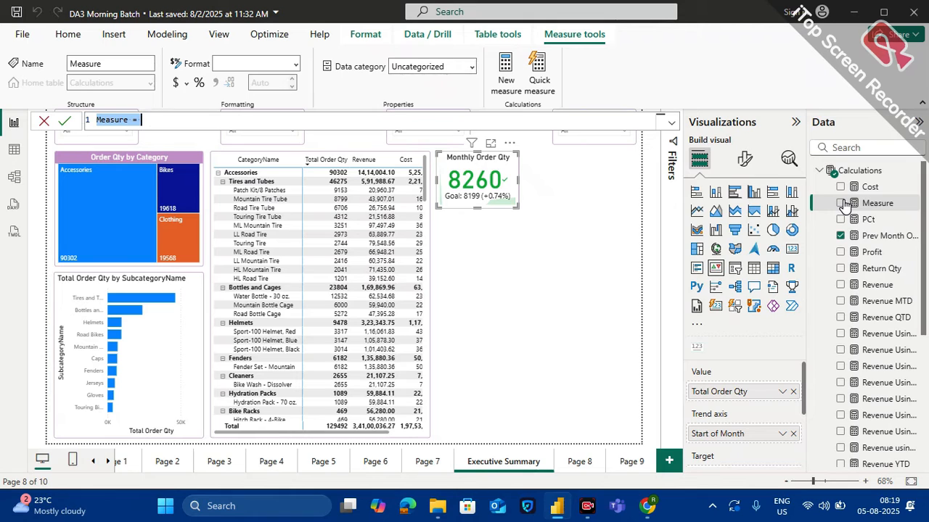
pyautogui.write('Retun')
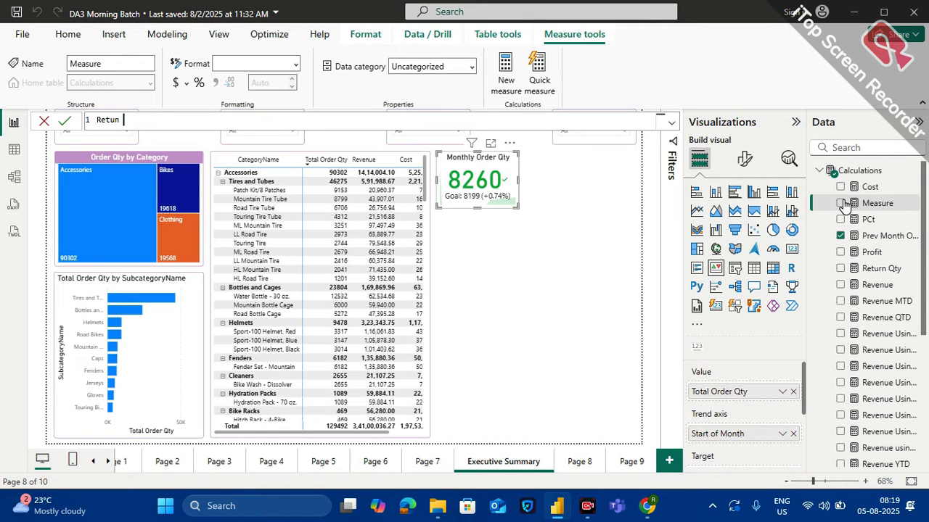
pyautogui.write(' Qty PM = cal')
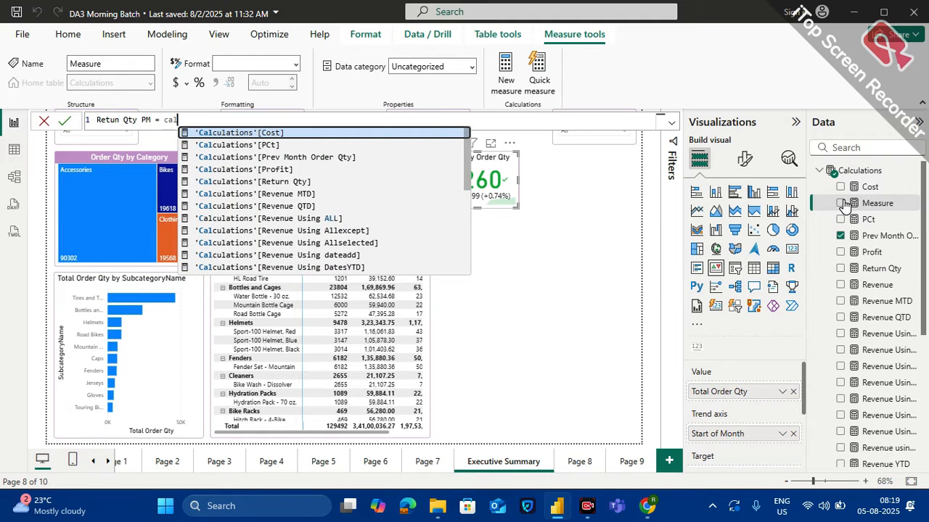
pyautogui.write('culate')
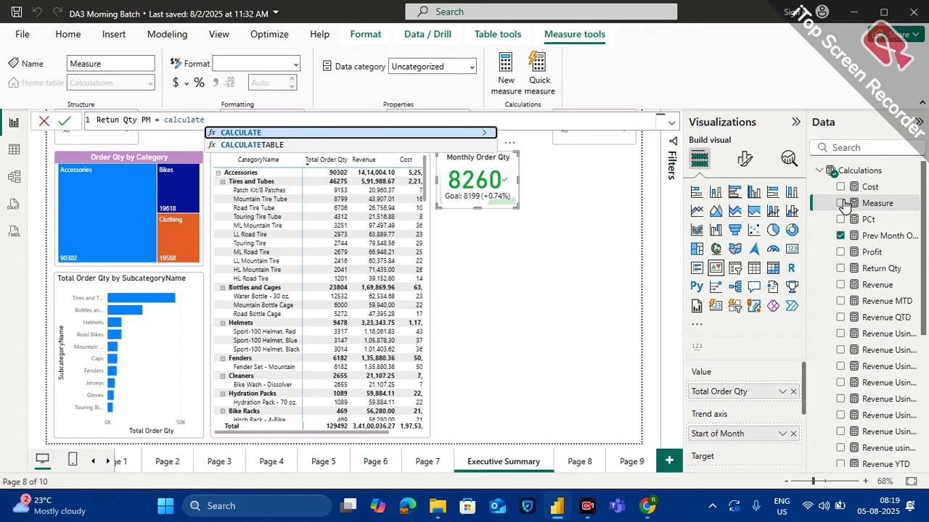
# Begin the Retun Qty PM formula with CALCULATE, using the [Return Qty] measure as its expression
pyautogui.press('Tab')
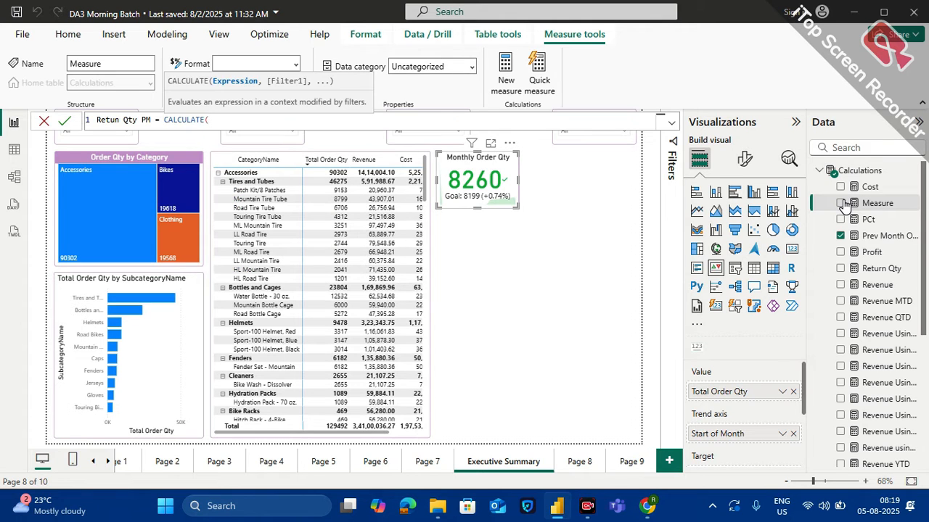
pyautogui.write('retur')
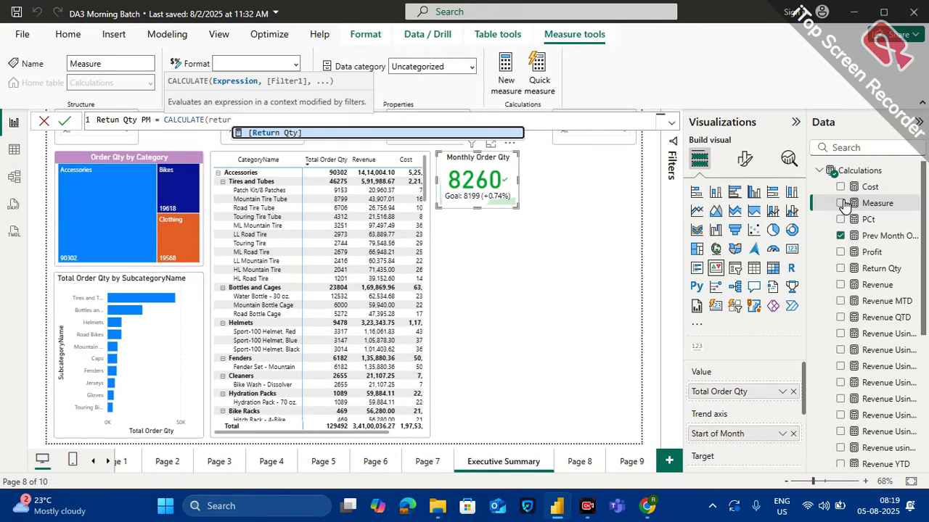
pyautogui.press('Tab')
pyautogui.write(', ')
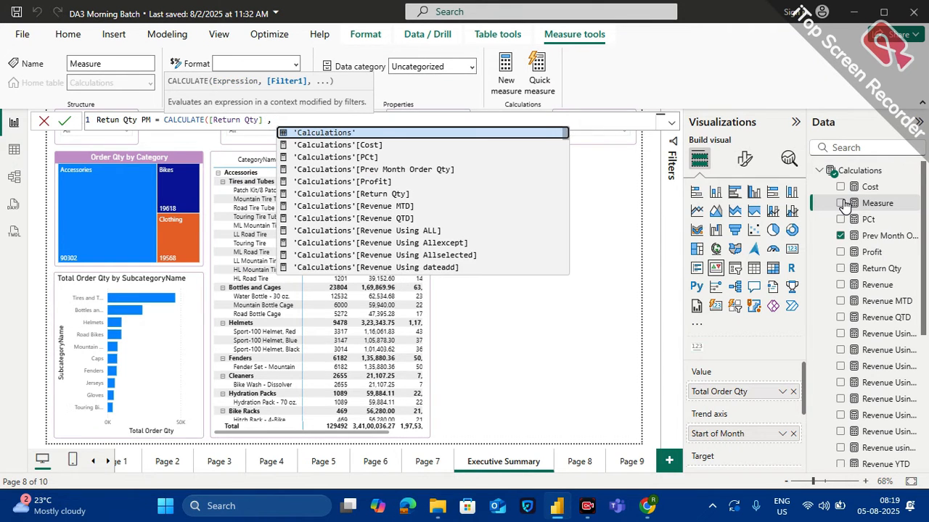
pyautogui.write('date')
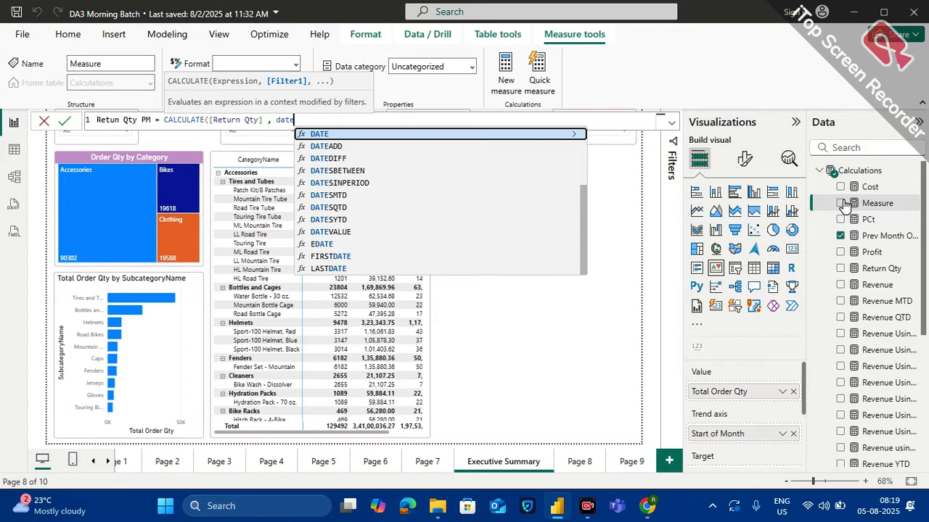
pyautogui.write('add')
# Add a DATEADD filter to the Retun Qty PM formula, using Calendar_Dim[Date] as its dates argument
pyautogui.press('Tab')
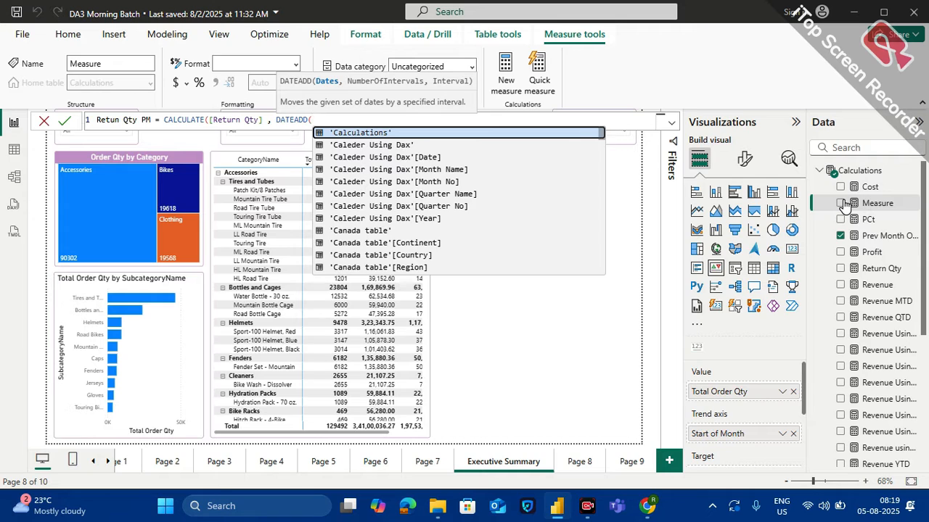
pyautogui.write('calende')
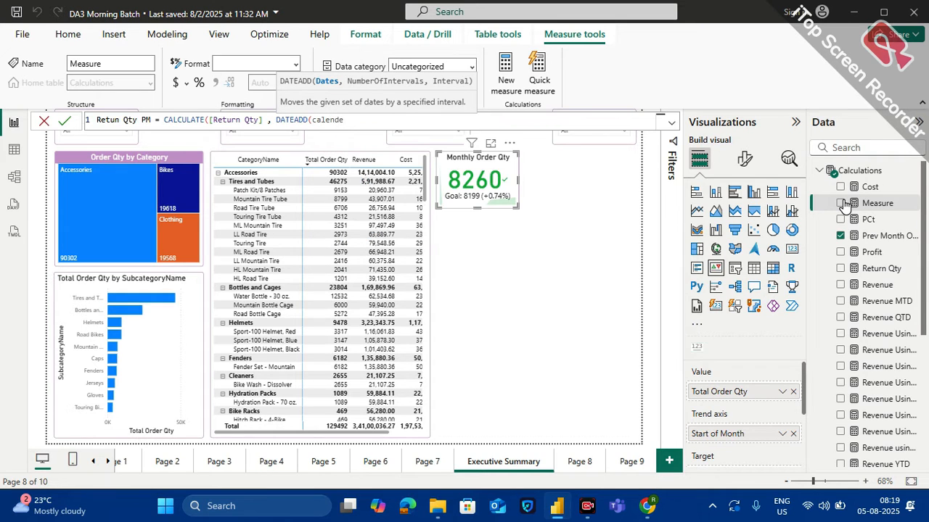
pyautogui.press('BackSpace')
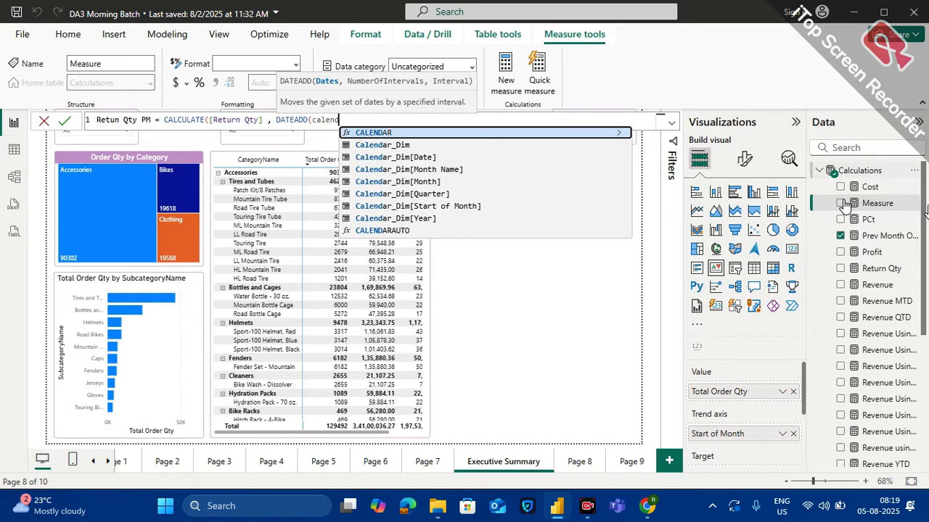
pyautogui.doubleClick(397, 156)
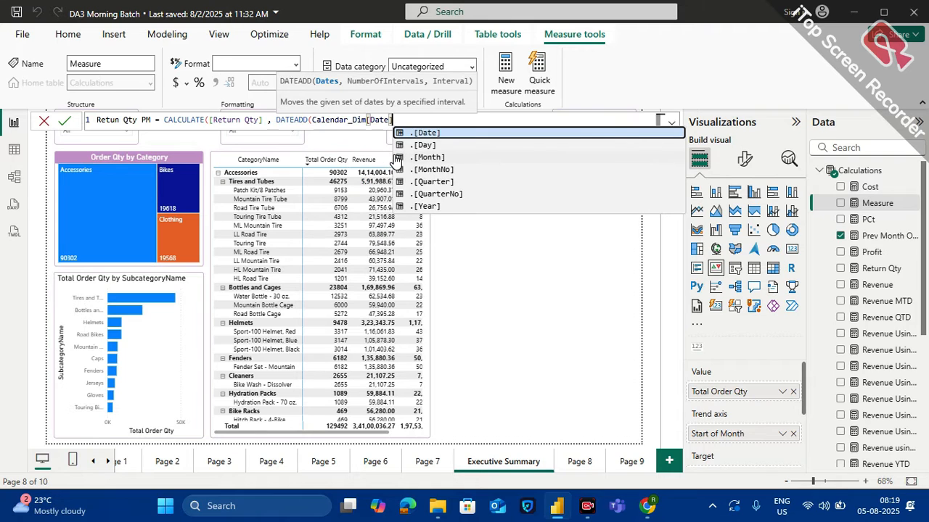
# Set the DATEADD interval to -1 MONTH, close the formula's parentheses and commit the Retun Qty PM measure
pyautogui.write(',')
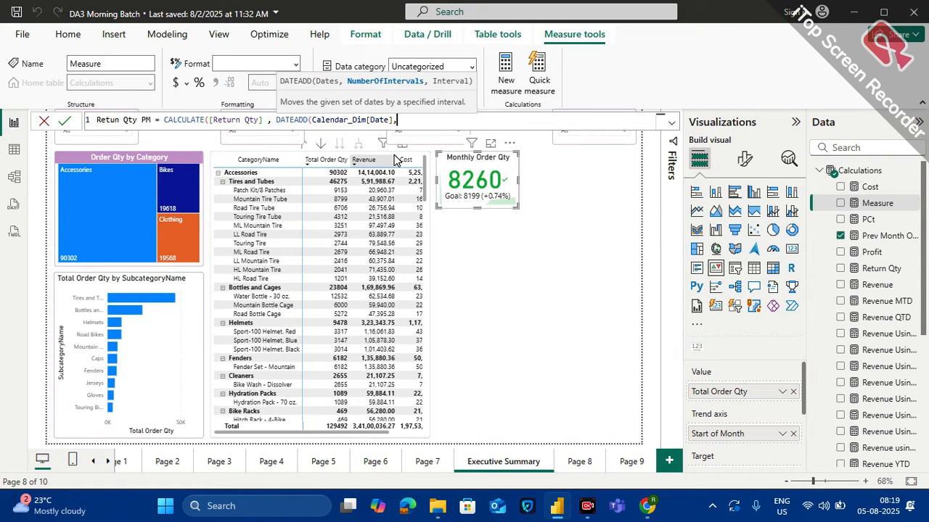
pyautogui.write('-1,')
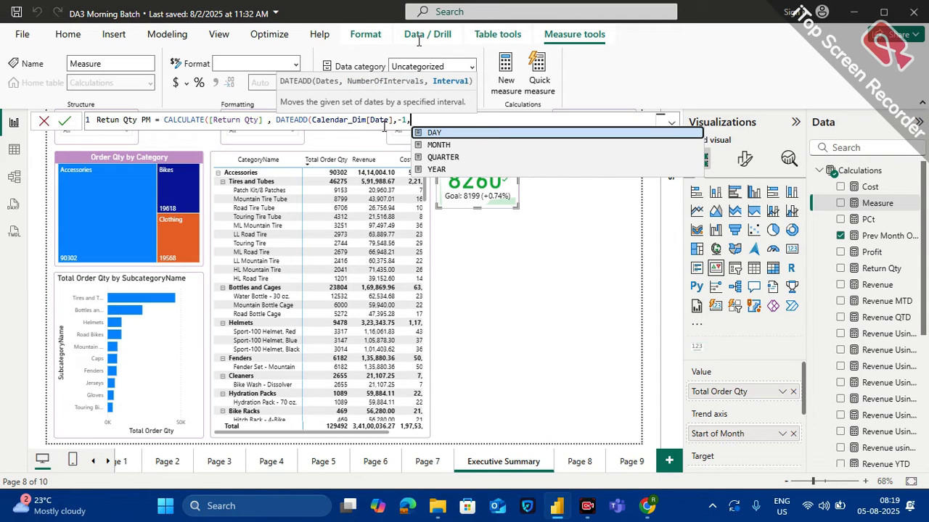
pyautogui.doubleClick(438, 145)
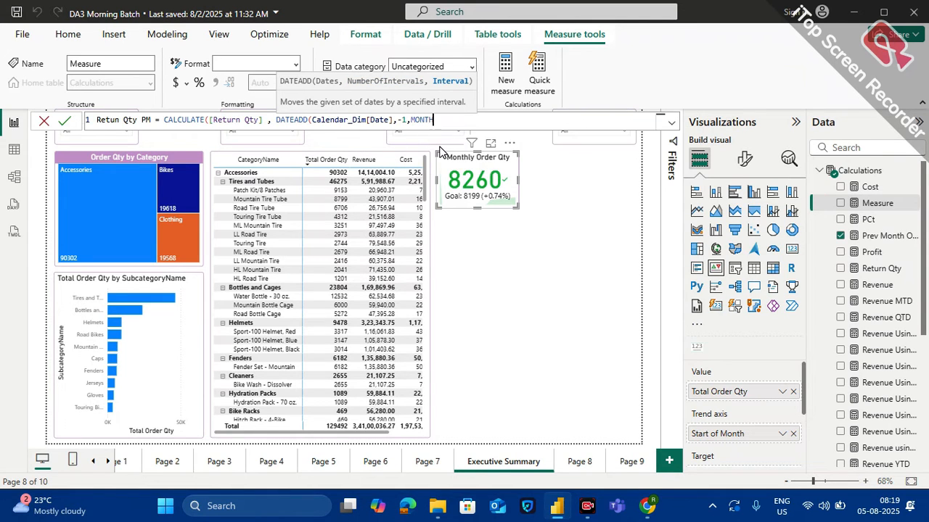
pyautogui.write('))')
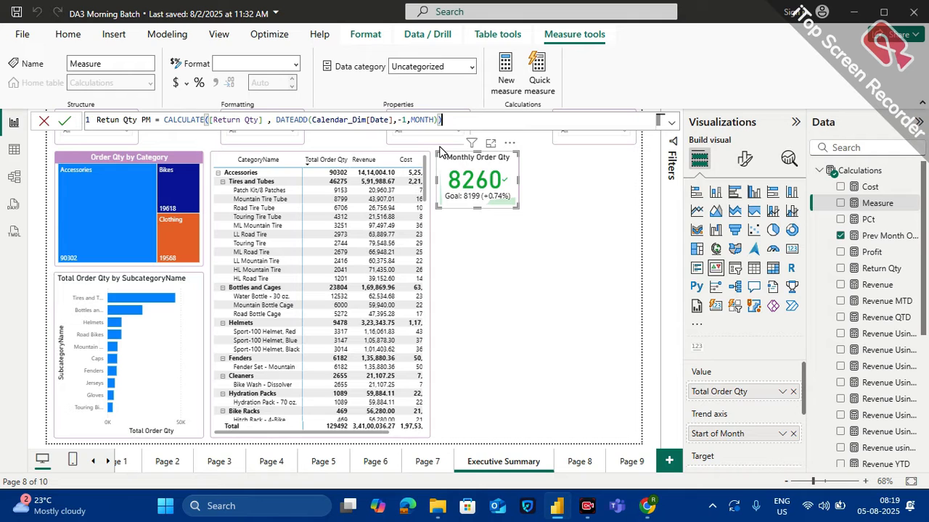
pyautogui.press('Return')
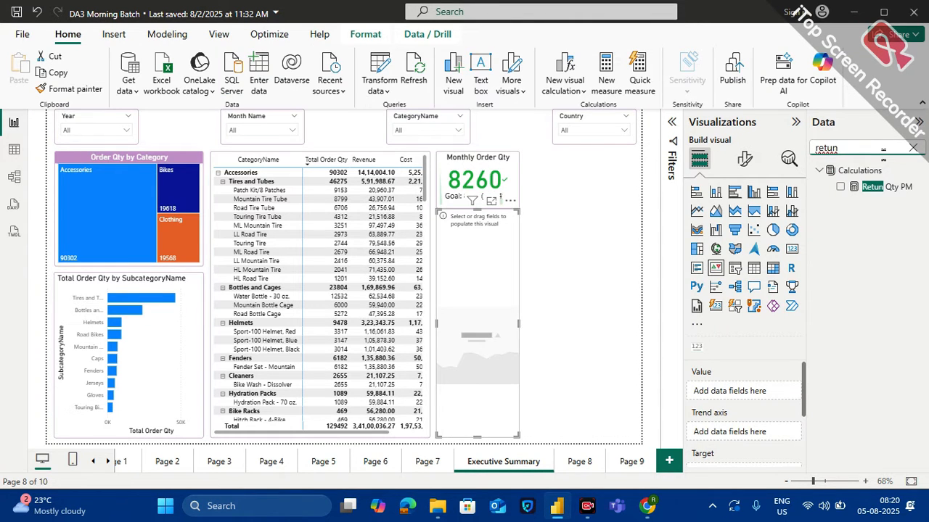
# Add a new KPI visual with Return Qty as its value and Calendar_Dim's Start of Month as its trend axis
pyautogui.press('BackSpace')
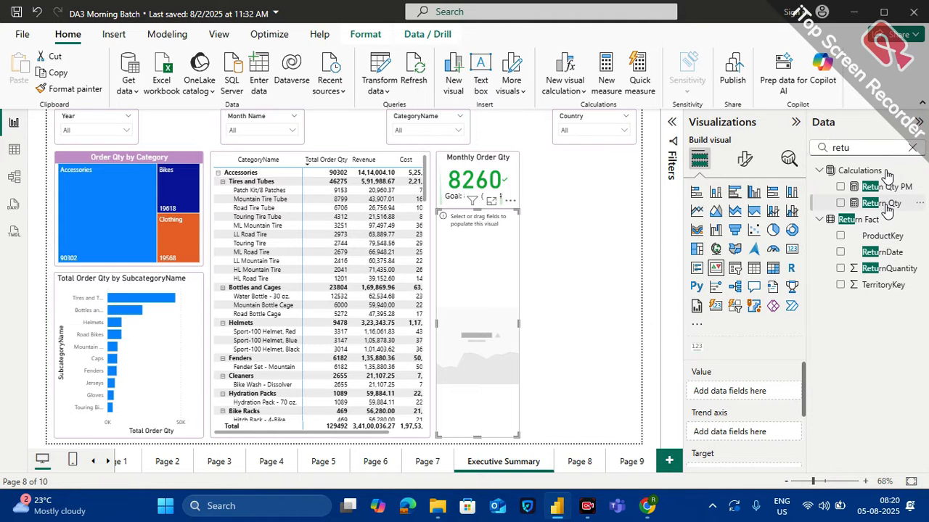
pyautogui.moveTo(823, 292); pyautogui.dragTo(771, 396)
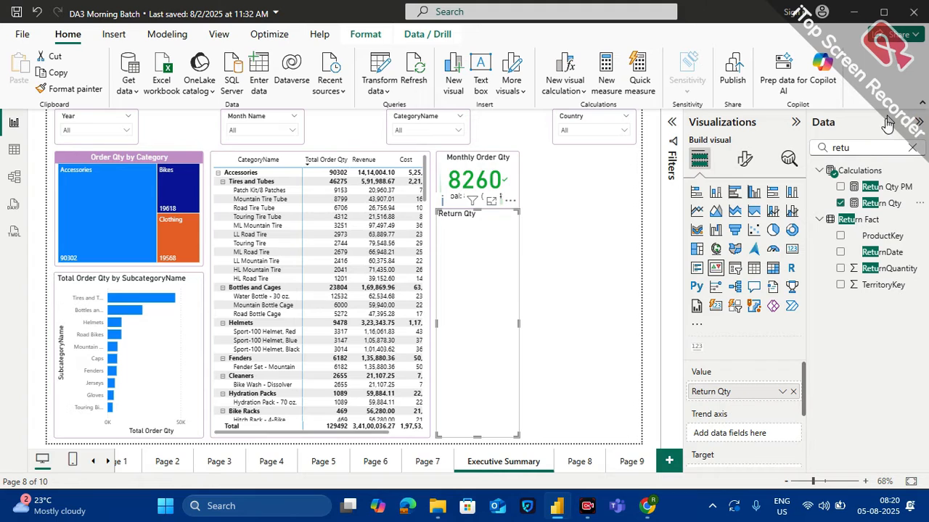
pyautogui.click(868, 147)
pyautogui.hotkey('ctrl', 'a')
pyautogui.write('start')
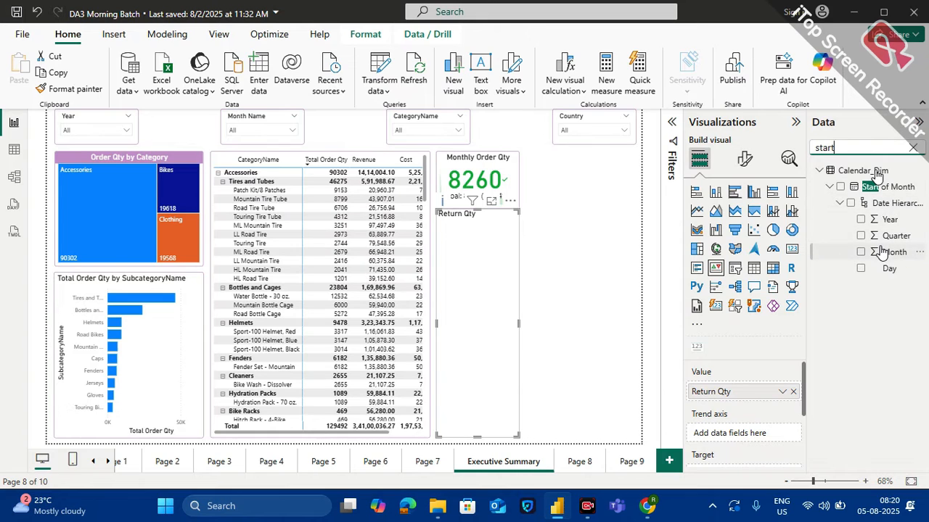
pyautogui.moveTo(878, 181); pyautogui.dragTo(781, 436)
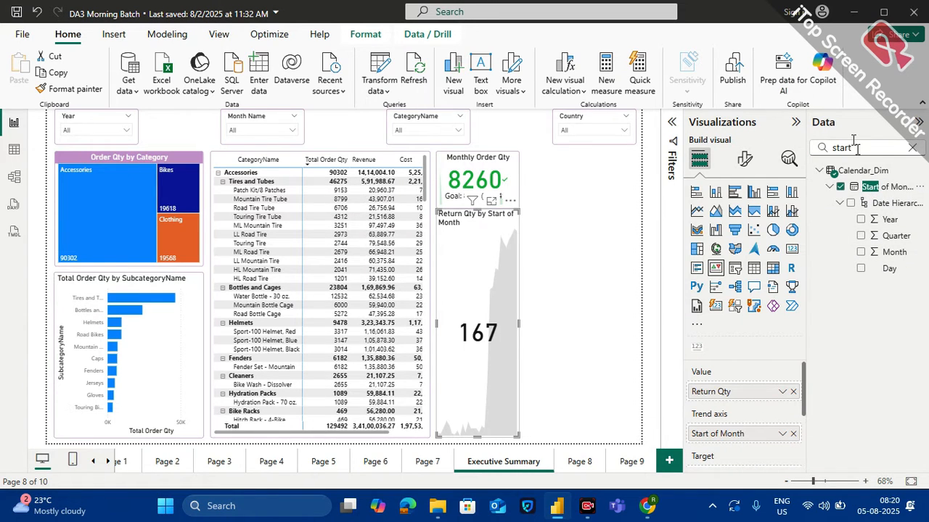
# Find the Retun Qty PM measure and assign it as the target of the new return KPI
pyautogui.doubleClick(855, 145)
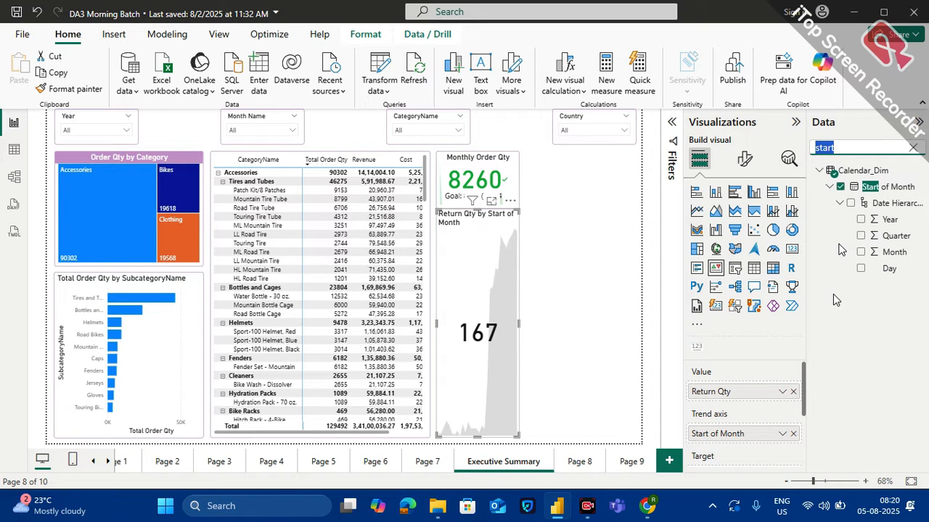
pyautogui.write('retu')
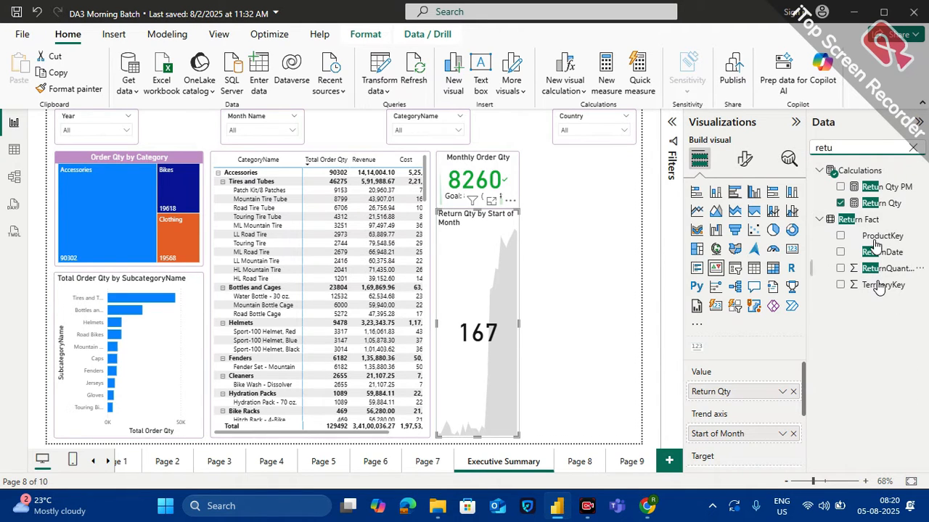
pyautogui.moveTo(885, 187); pyautogui.dragTo(743, 465)
pyautogui.moveTo(862, 188); pyautogui.dragTo(756, 473)
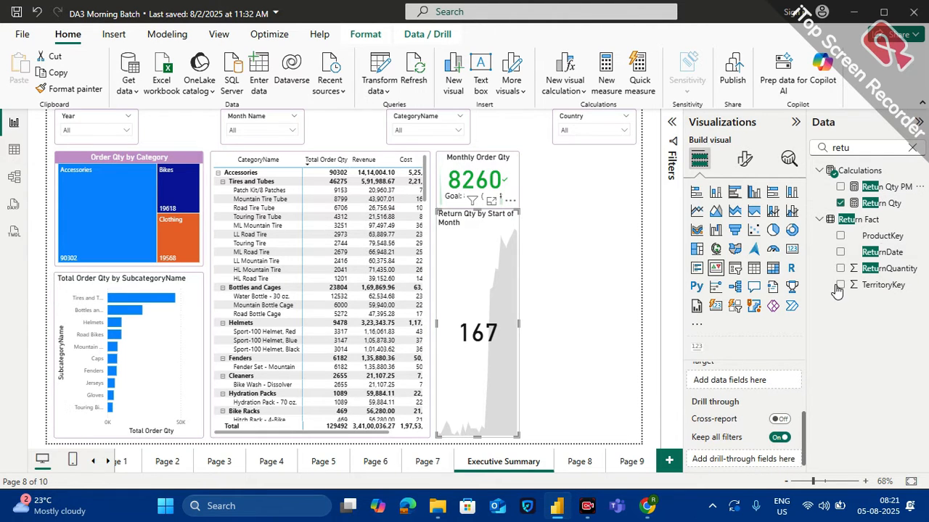
pyautogui.moveTo(885, 188); pyautogui.dragTo(733, 382)
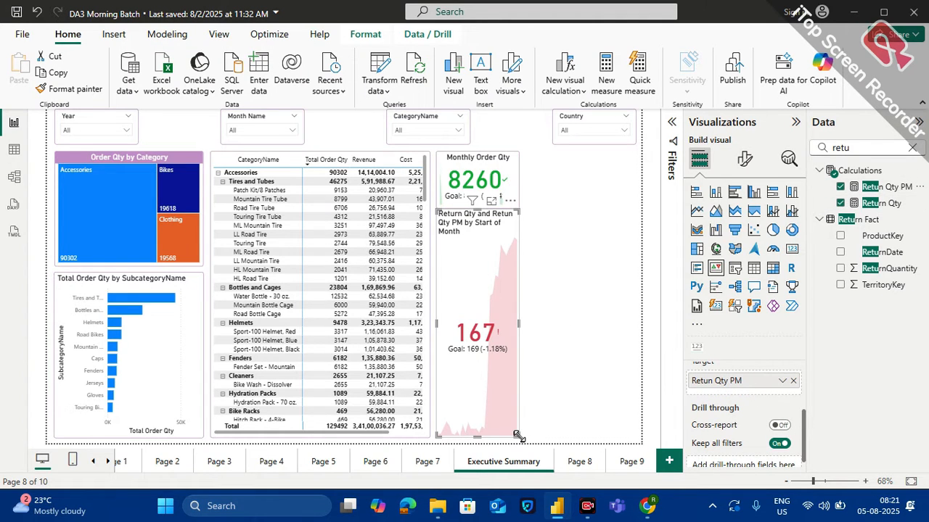
# Shrink the return KPI and place it beside the Monthly Order Qty card, widening both cards to fill the row under the slicers
pyautogui.moveTo(521, 436); pyautogui.dragTo(633, 208)
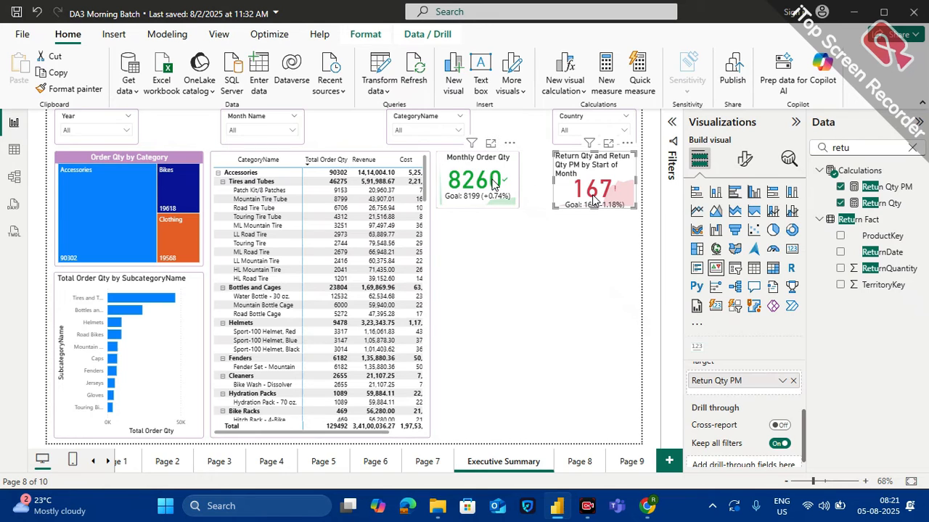
pyautogui.click(494, 184)
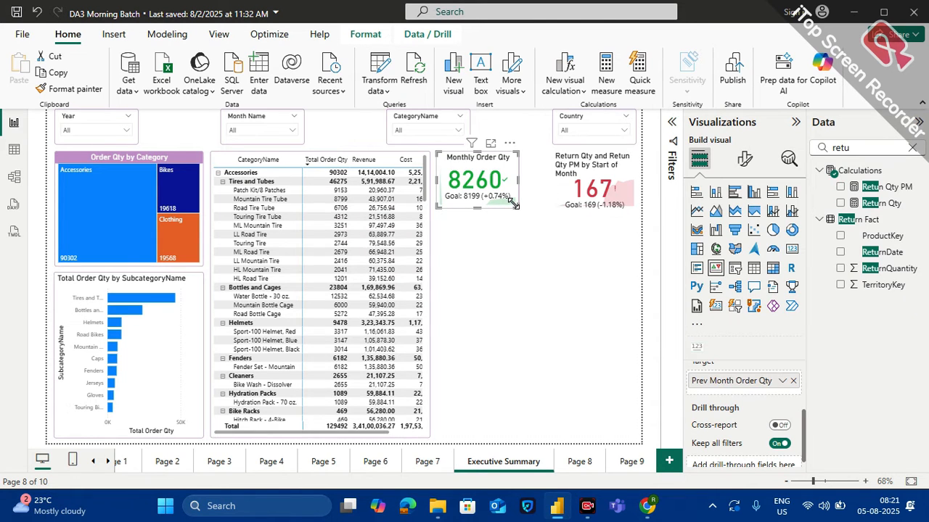
pyautogui.moveTo(513, 205); pyautogui.dragTo(546, 211)
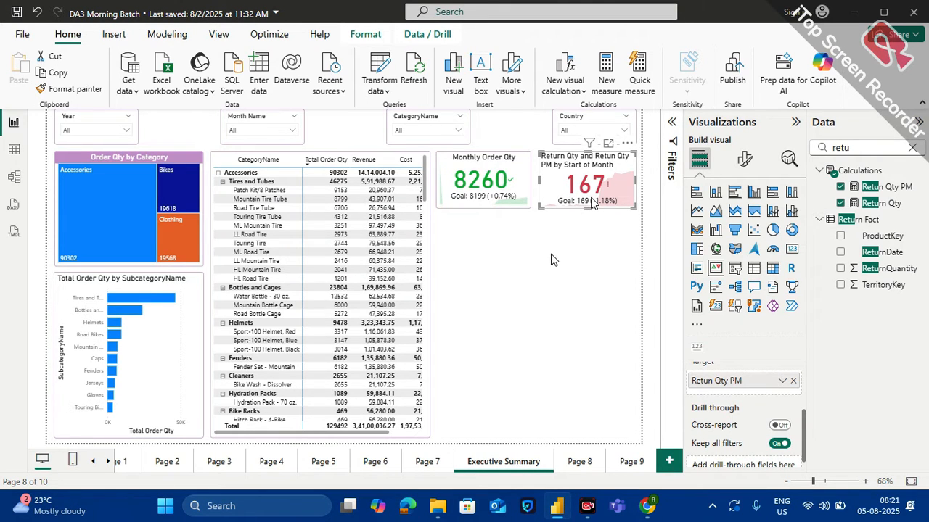
pyautogui.click(561, 272)
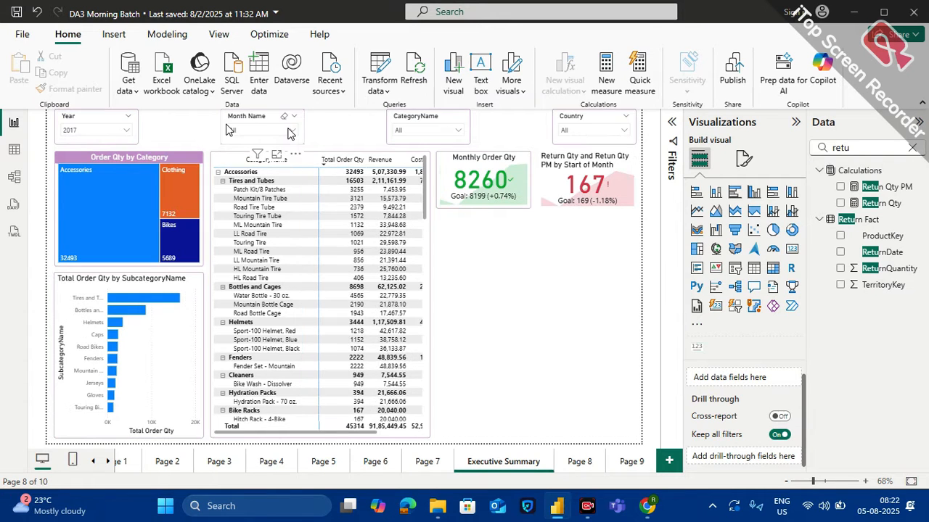
# Filter the page to June in the Month Name slicer, and clear the Month Name and Year selections after checking the KPIs
pyautogui.click(290, 130)
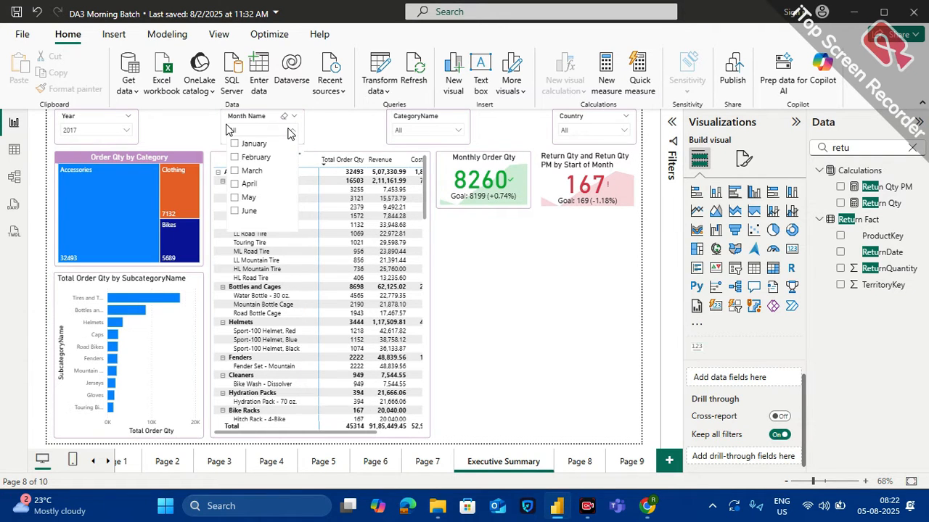
pyautogui.click(249, 212)
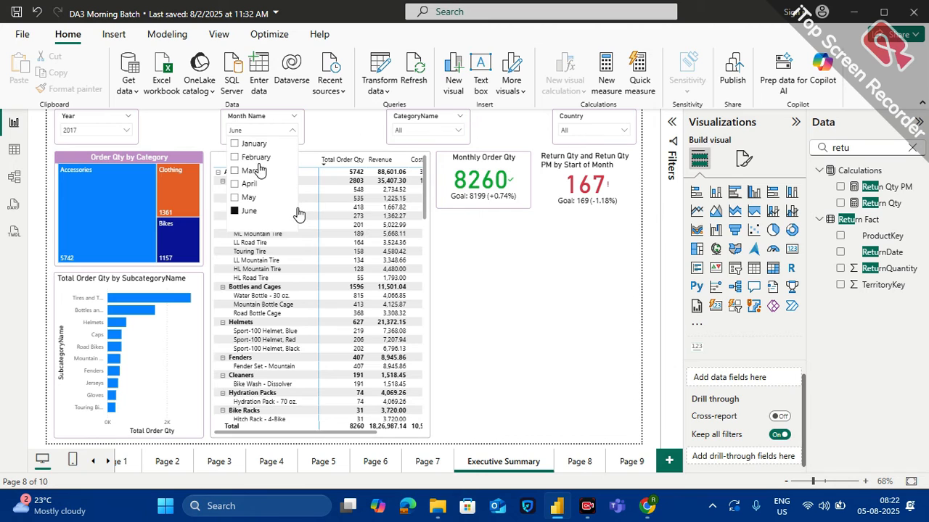
pyautogui.click(236, 211)
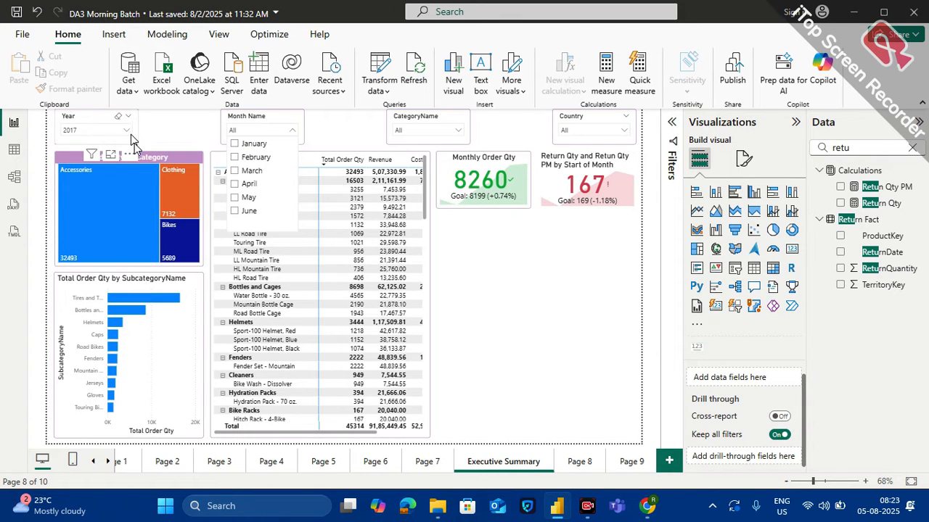
pyautogui.click(119, 117)
pyautogui.click(119, 118)
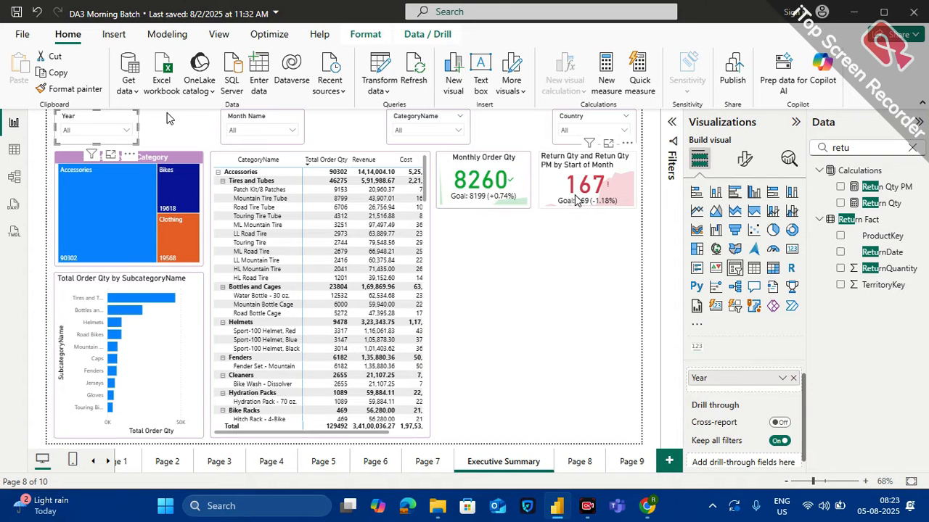
# Copy the Monthly Order Qty card's formatting onto the return KPI with Format painter
pyautogui.click(527, 161)
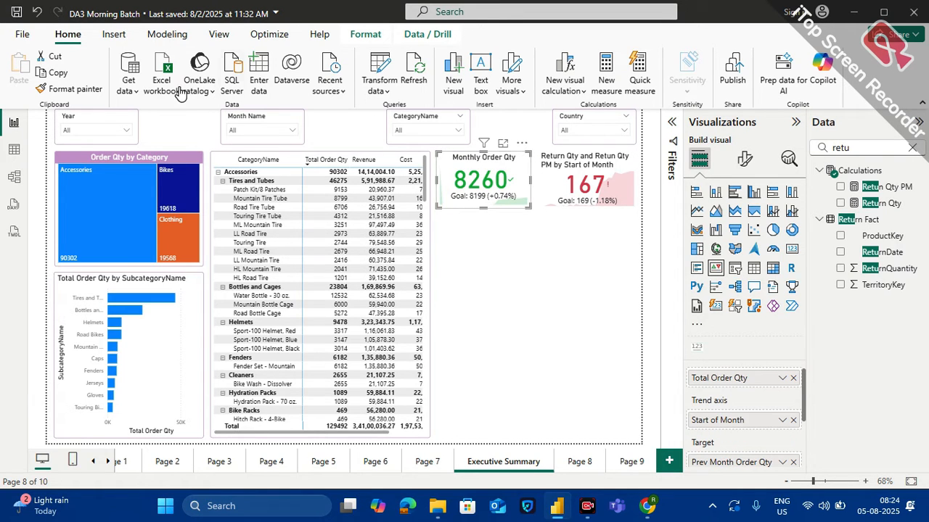
pyautogui.click(76, 88)
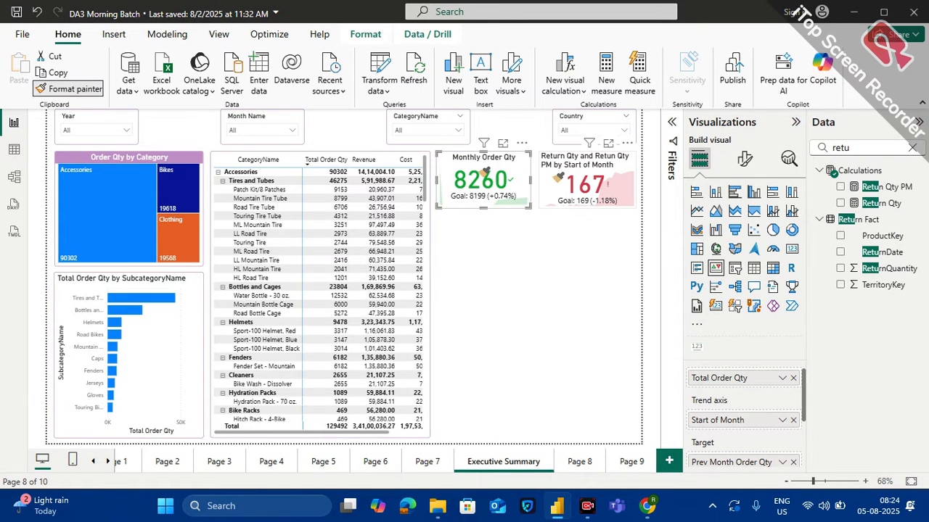
pyautogui.click(557, 178)
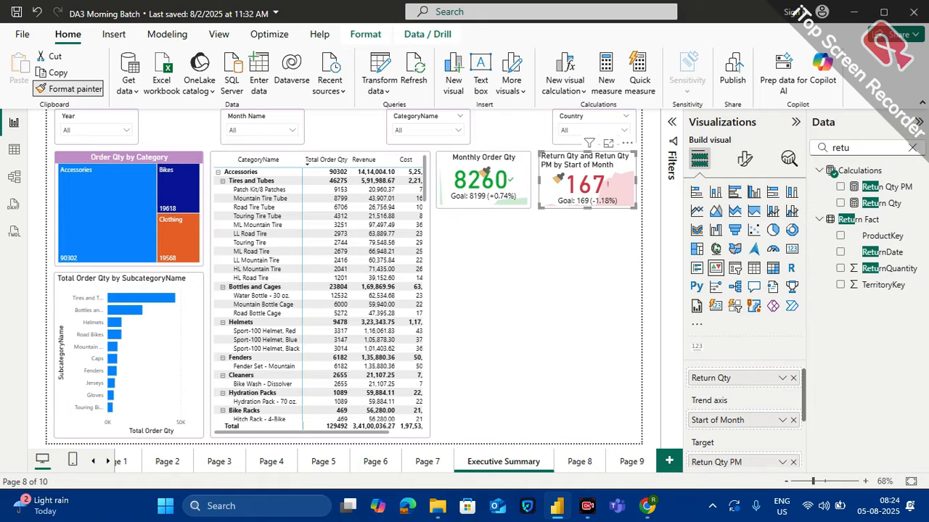
pyautogui.click(540, 251)
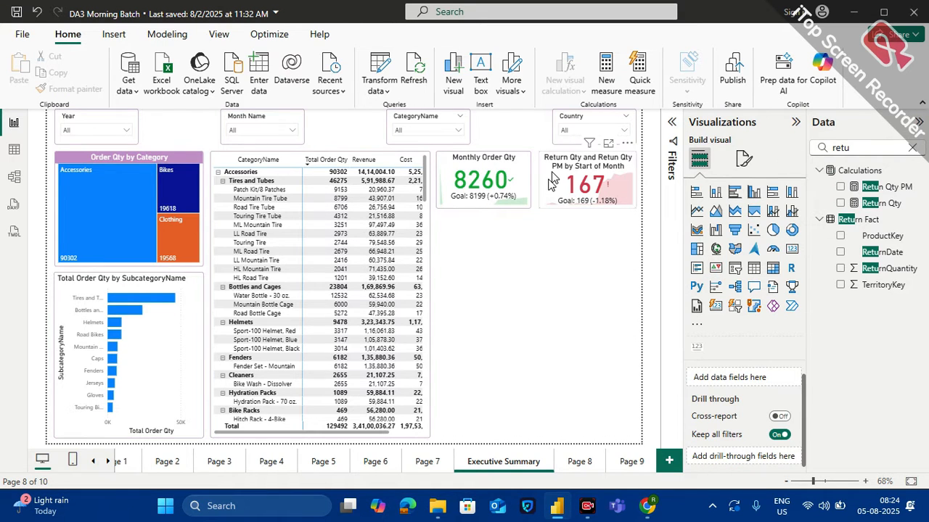
# Set the trend axis direction of the return KPI to Low is good
pyautogui.click(549, 176)
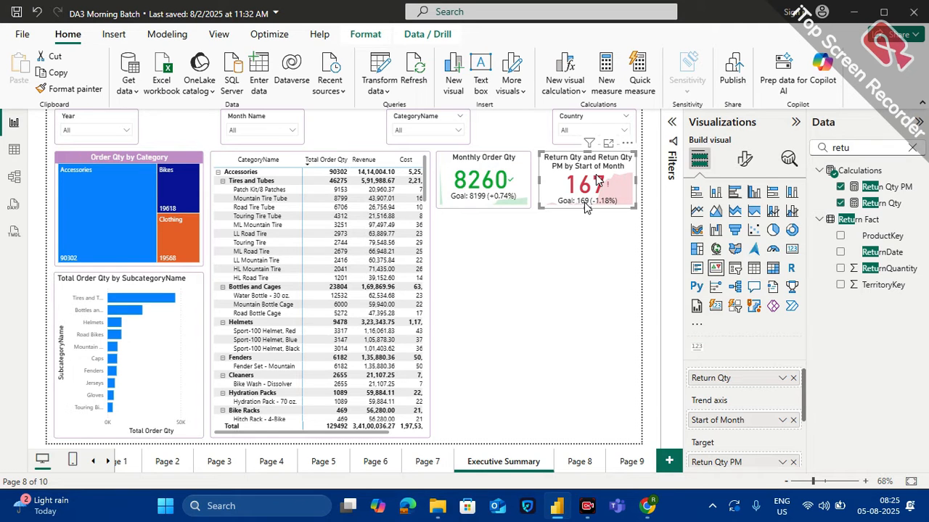
pyautogui.click(743, 161)
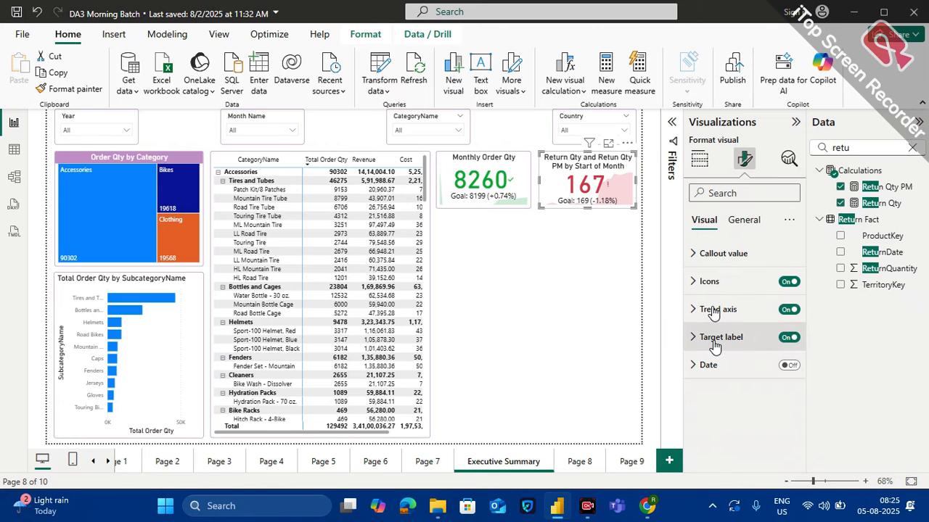
pyautogui.click(713, 311)
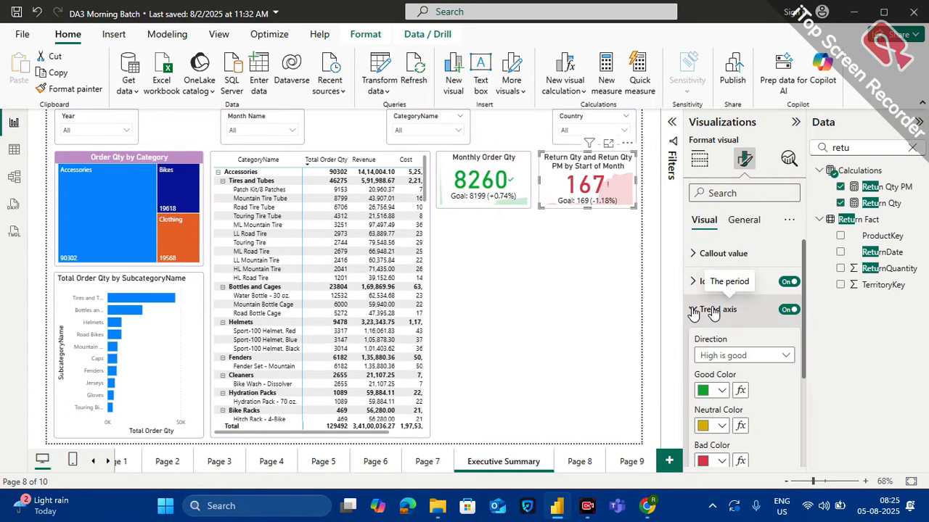
pyautogui.scroll(-1, 743, 356)
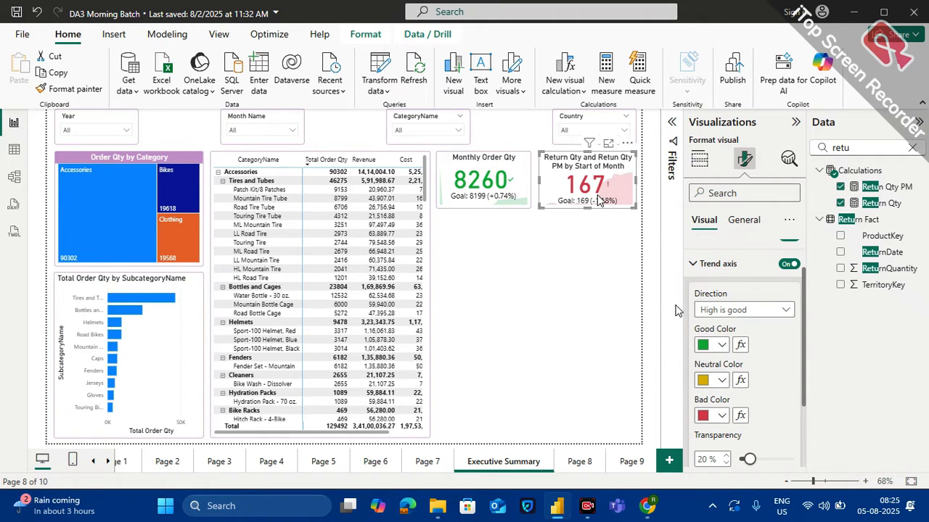
pyautogui.click(785, 311)
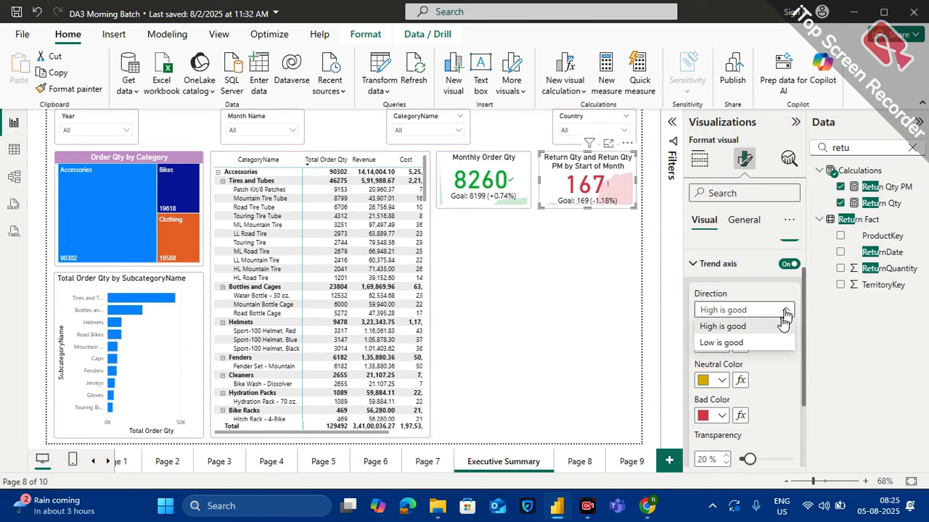
pyautogui.click(722, 342)
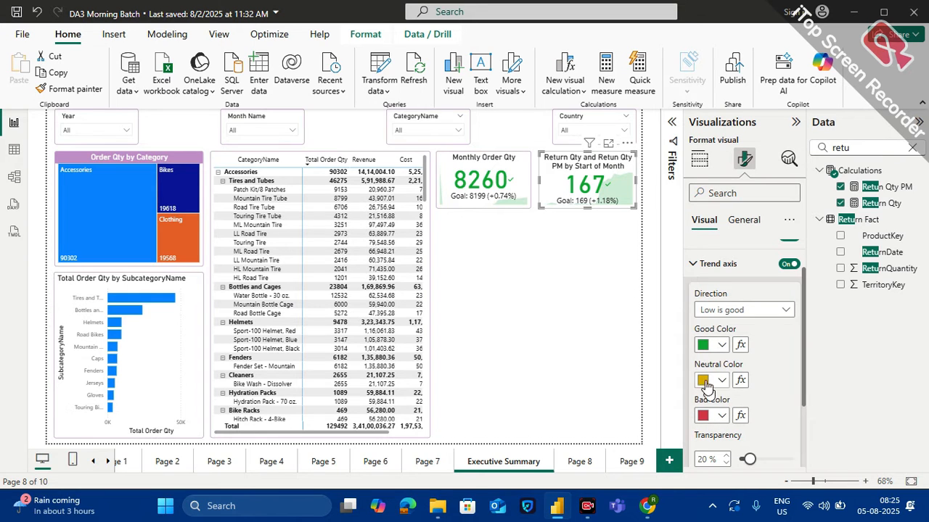
# Switch the return KPI's trend axis direction back to High is good
pyautogui.scroll(-3, 777, 404)
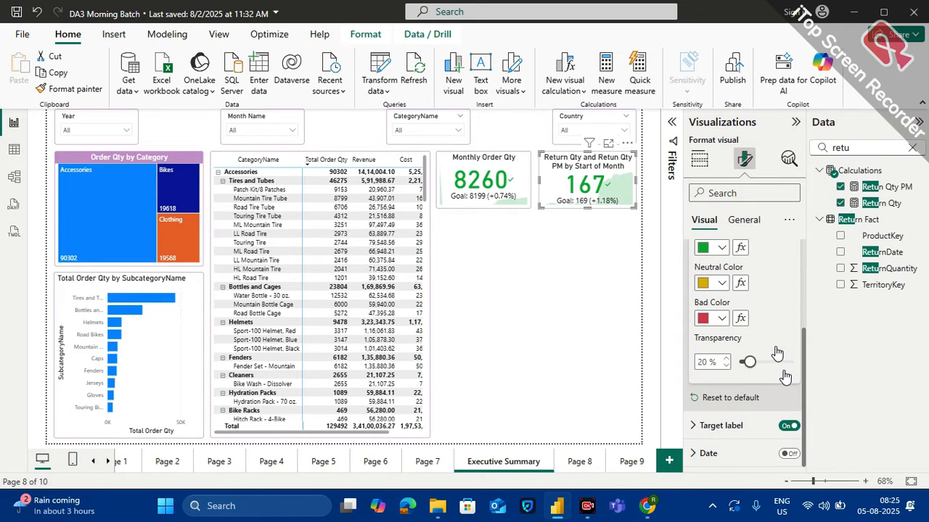
pyautogui.scroll(2, 776, 352)
pyautogui.click(778, 293)
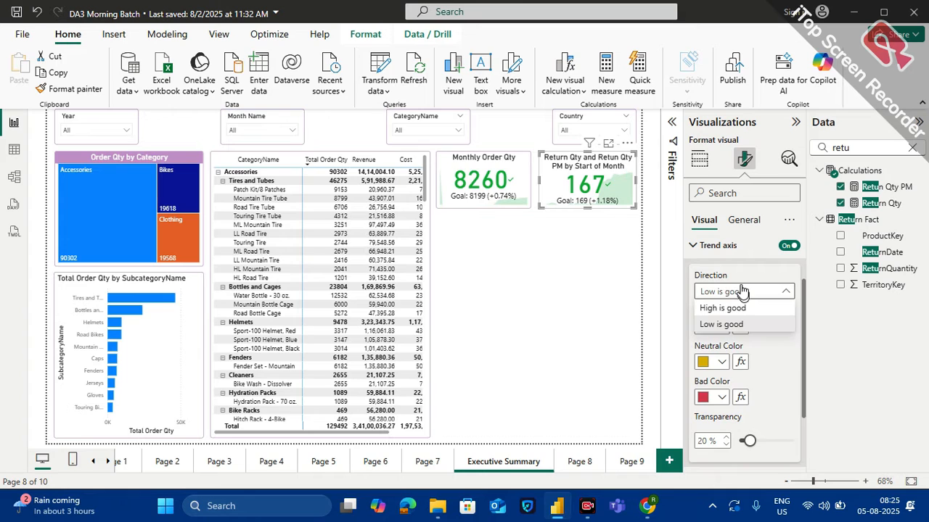
pyautogui.click(739, 307)
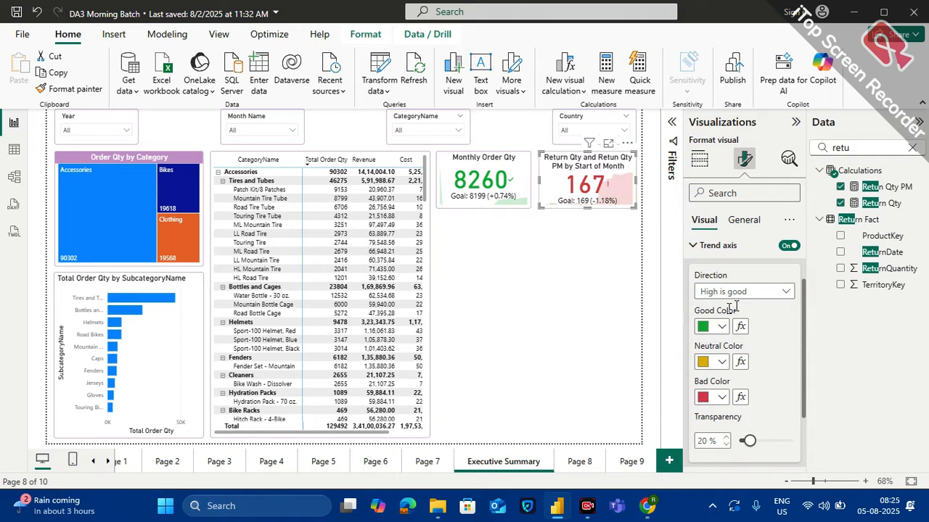
# Examine the target label options of the return KPI, including its font, label and distance to goal settings
pyautogui.scroll(-1, 711, 399)
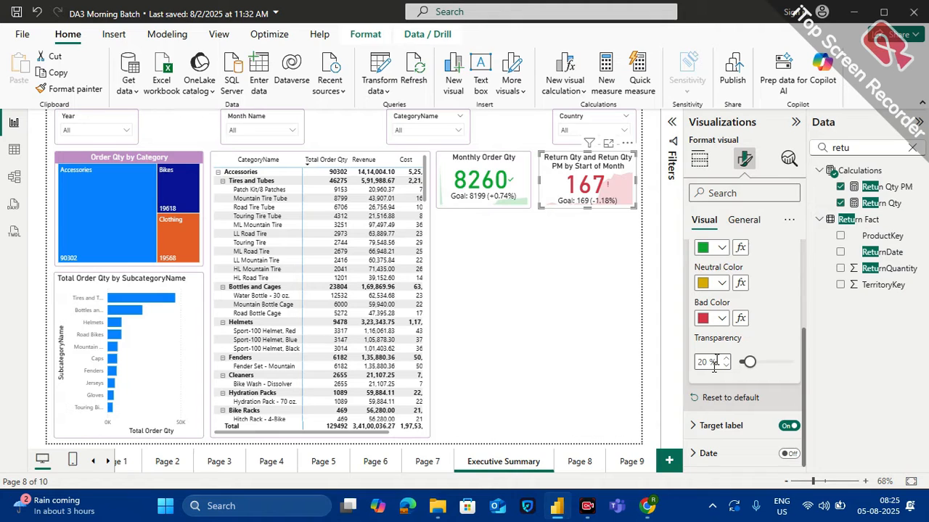
pyautogui.click(716, 426)
pyautogui.scroll(-3, 722, 421)
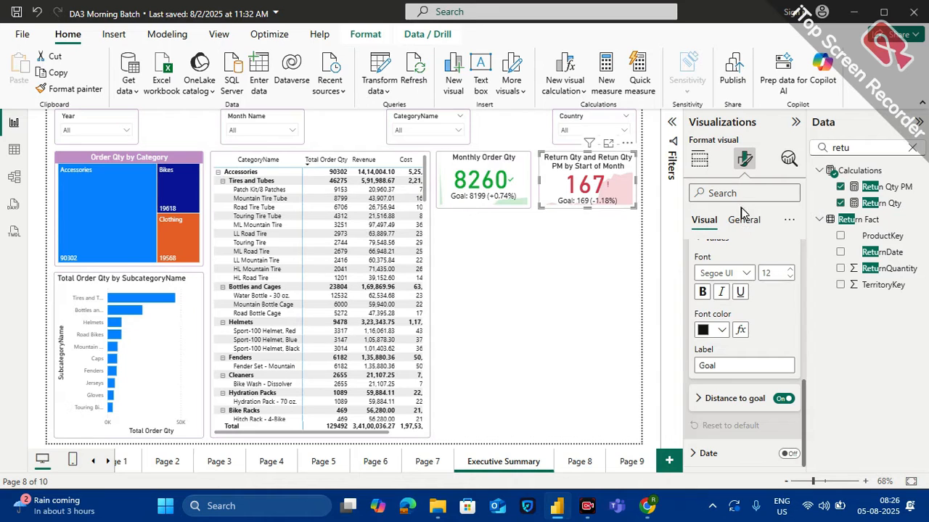
pyautogui.scroll(5, 747, 272)
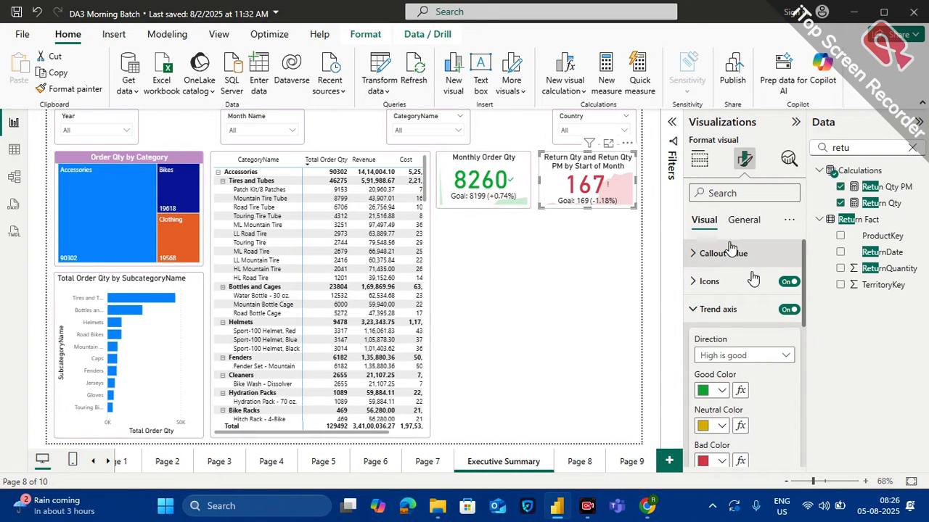
# Change the return KPI's title text to "Monthly Return Qty"
pyautogui.click(744, 221)
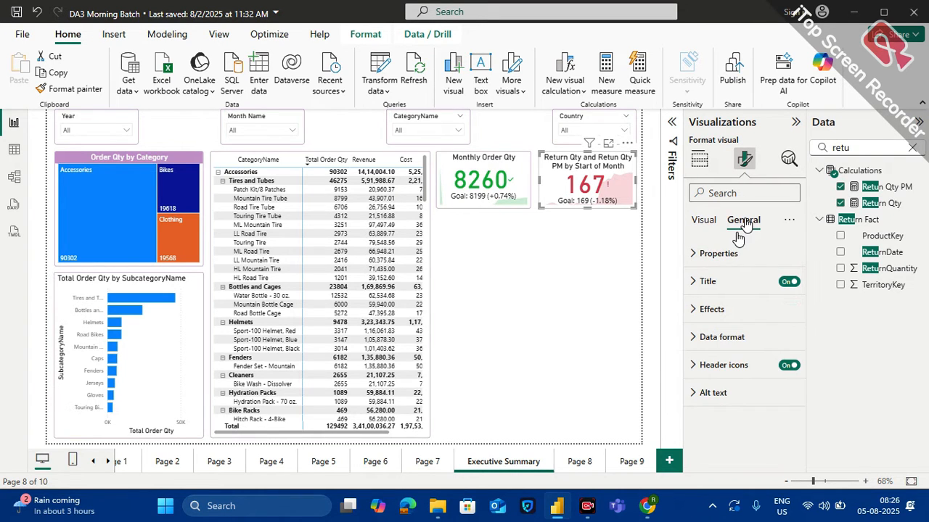
pyautogui.click(703, 283)
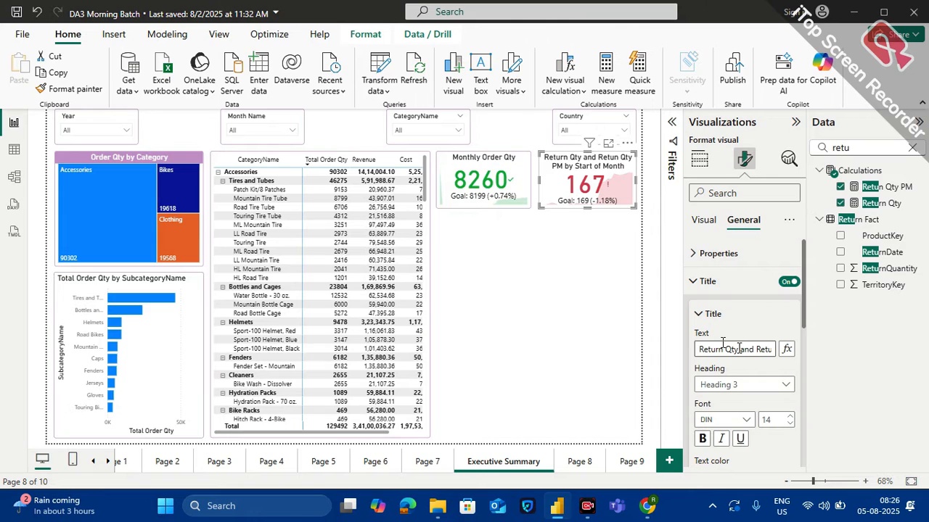
pyautogui.moveTo(699, 349); pyautogui.dragTo(913, 357)
pyautogui.write('Return Qty')
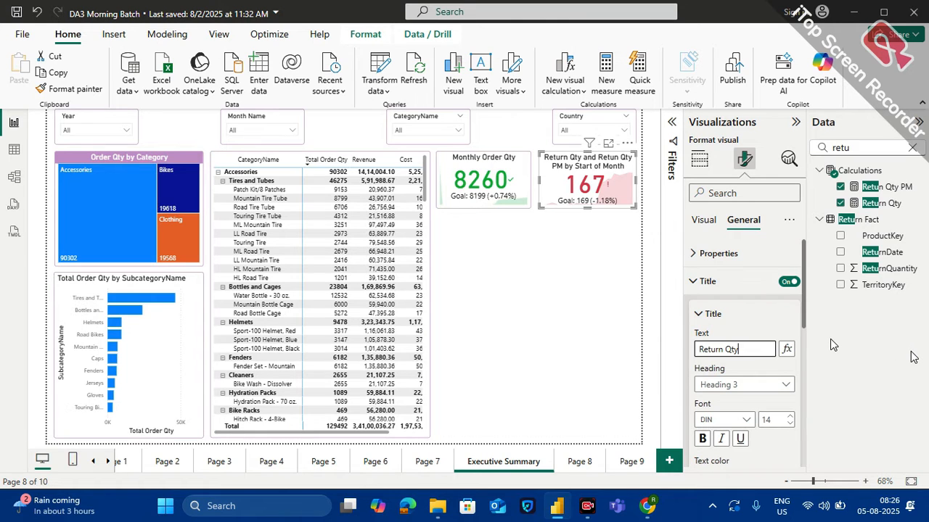
pyautogui.click(700, 349)
pyautogui.write('Monthly')
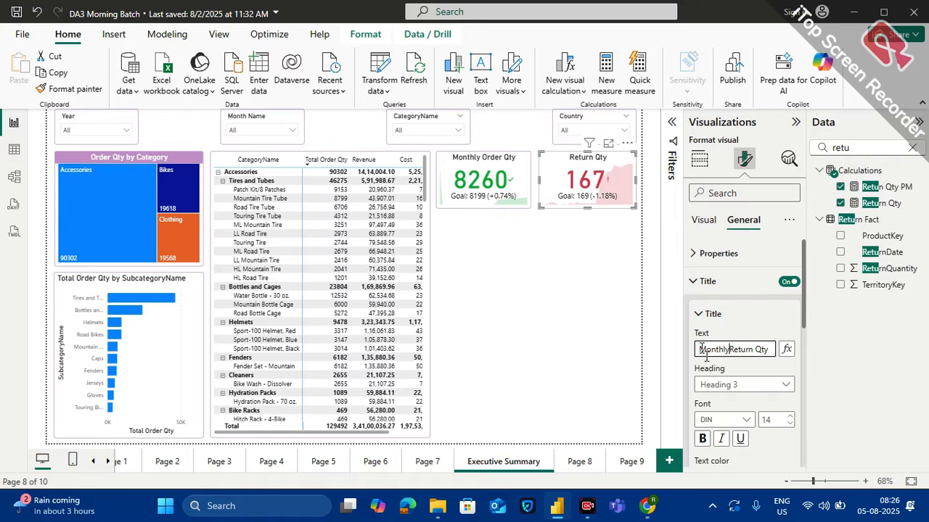
pyautogui.scroll(-4, 740, 395)
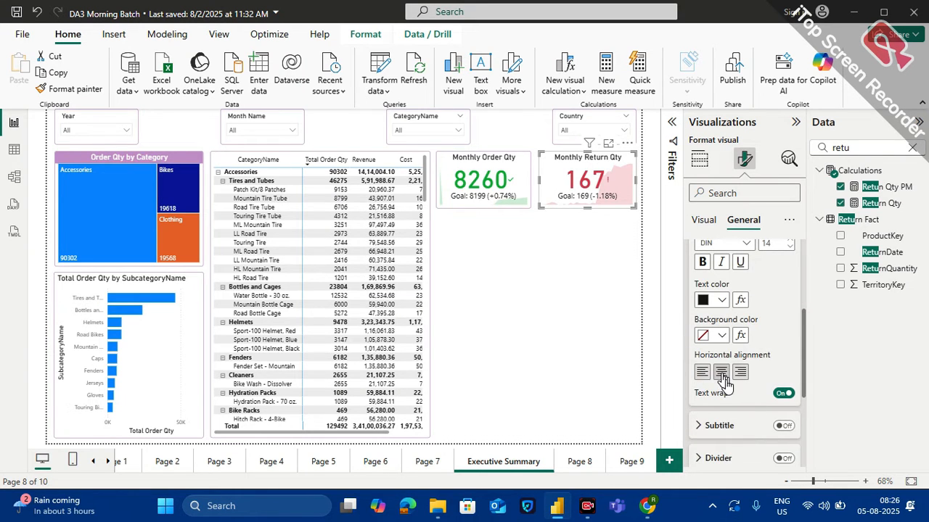
pyautogui.click(587, 307)
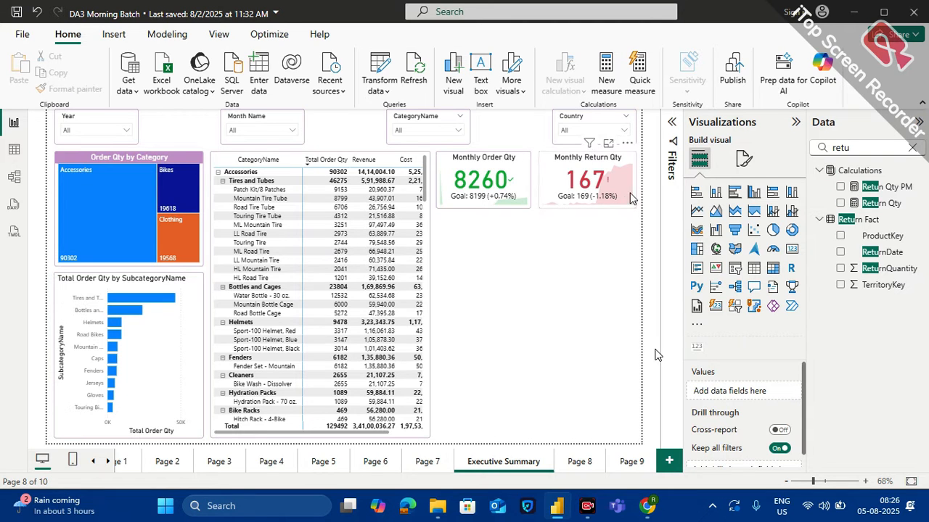
# Duplicate the Monthly Return Qty card and place the copy directly under the Monthly Order Qty card
pyautogui.click(567, 173)
pyautogui.hotkey('ctrl', 'c')
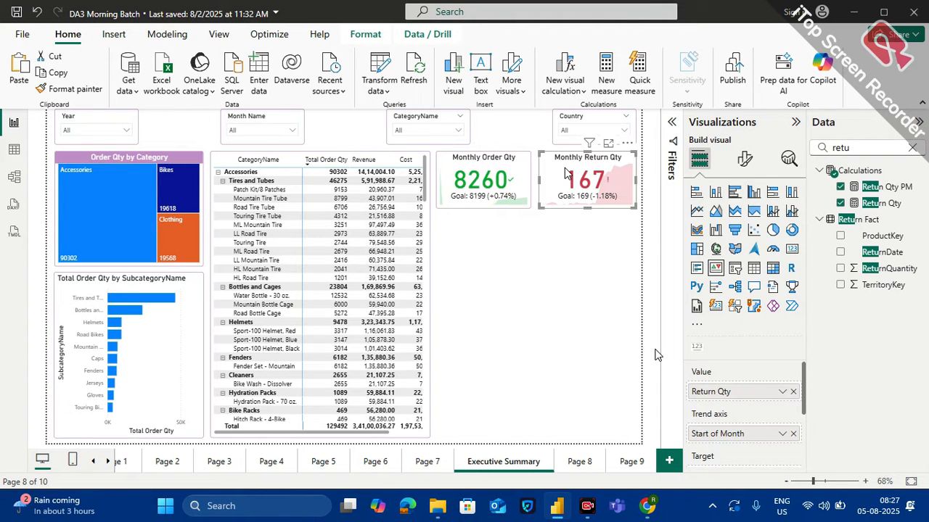
pyautogui.hotkey('ctrl', 'v')
pyautogui.moveTo(568, 174); pyautogui.dragTo(457, 229)
pyautogui.press('Up')
pyautogui.press('Up')
pyautogui.press('Up')
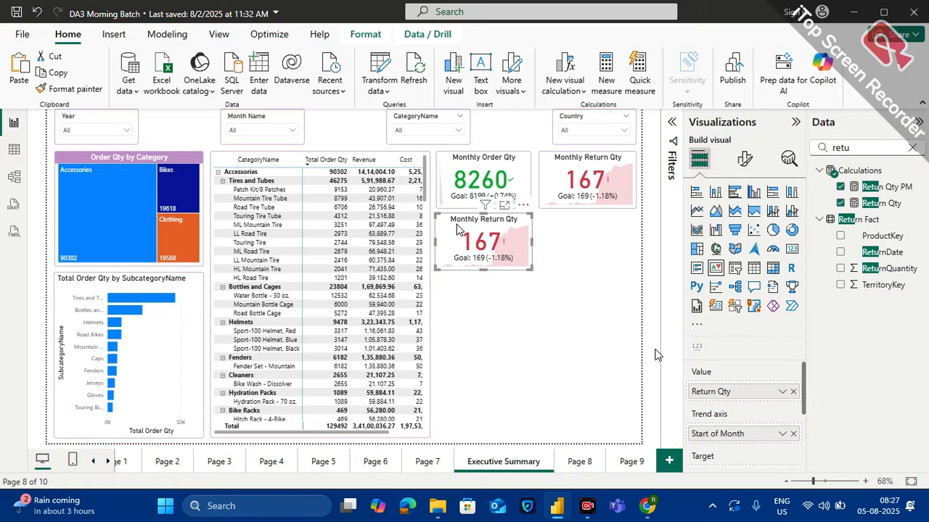
# Align the duplicated card with the Monthly Order Qty card above it and trim it to the same width
pyautogui.click(563, 243)
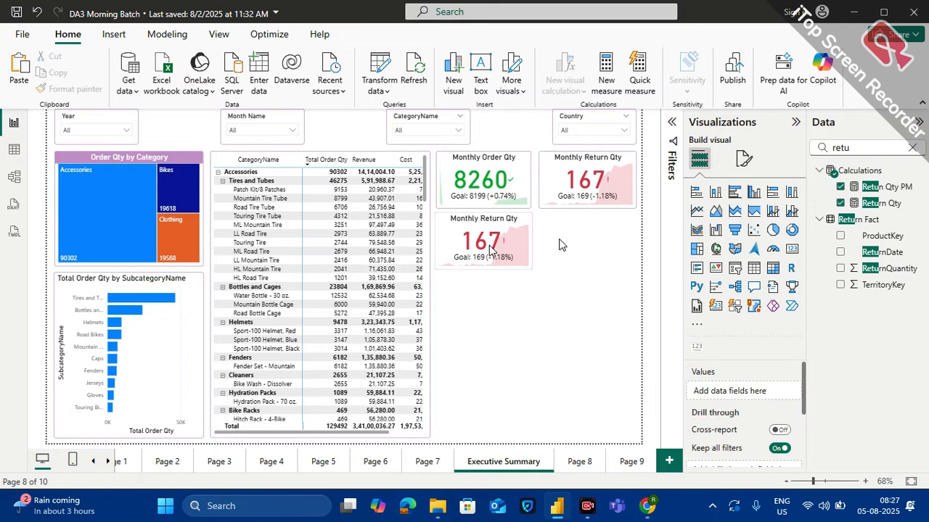
pyautogui.moveTo(489, 244); pyautogui.dragTo(483, 249)
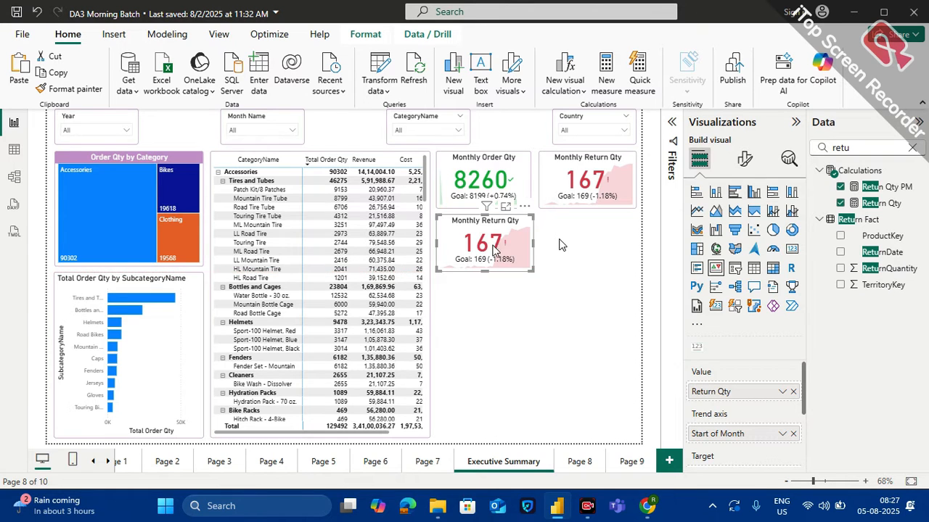
pyautogui.moveTo(529, 267); pyautogui.dragTo(531, 270)
pyautogui.click(537, 270)
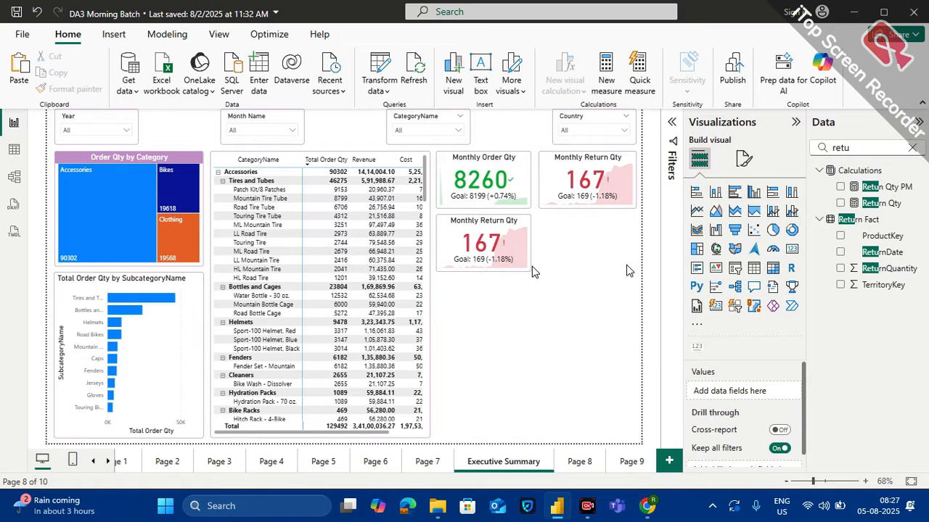
# Replace the duplicated KPI's value with the Revenue measure and remove Retun Qty PM as its target
pyautogui.click(517, 235)
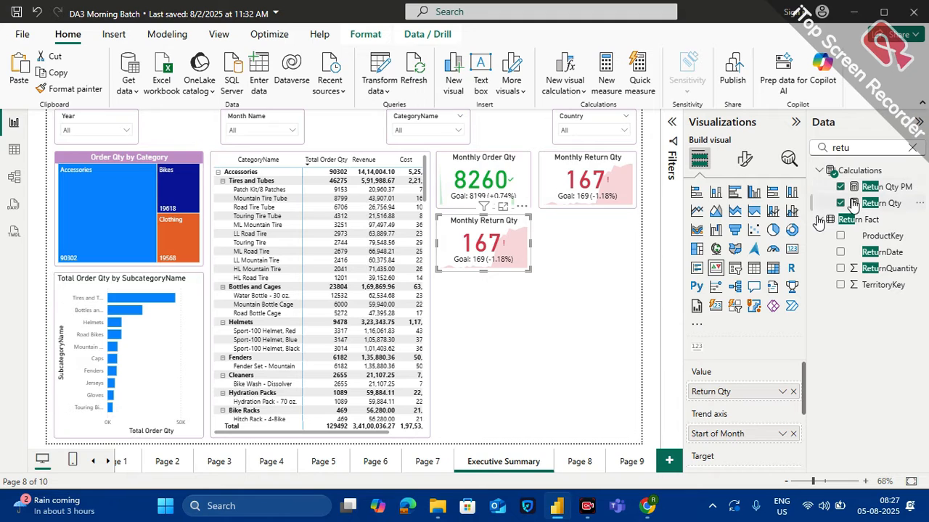
pyautogui.click(912, 148)
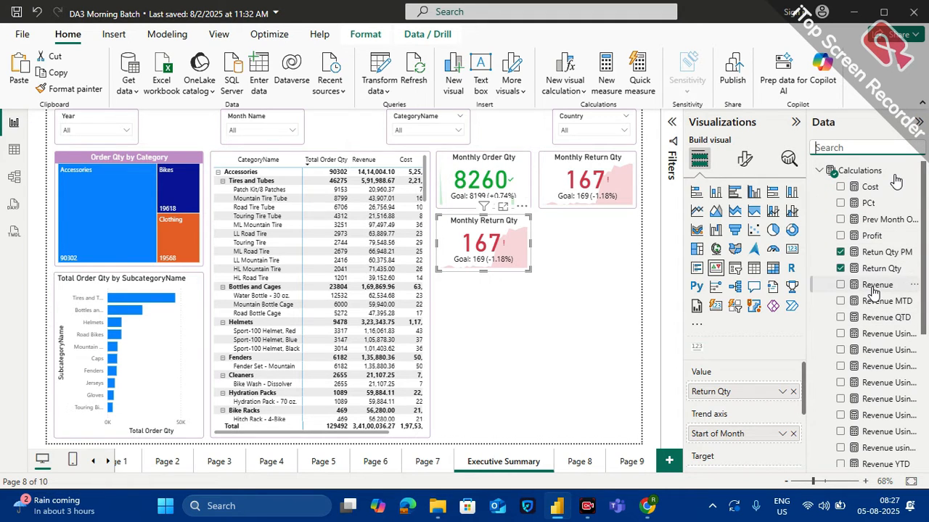
pyautogui.moveTo(874, 292); pyautogui.dragTo(743, 394)
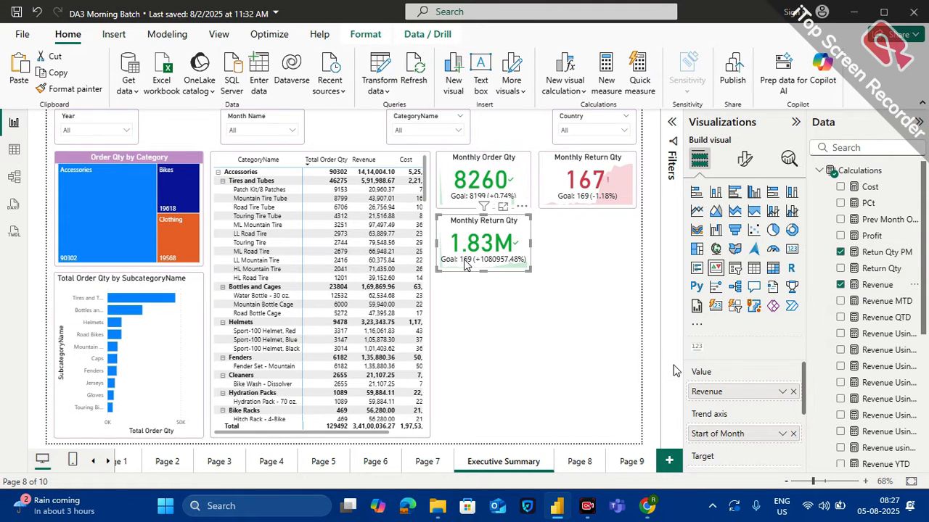
pyautogui.scroll(-2, 736, 367)
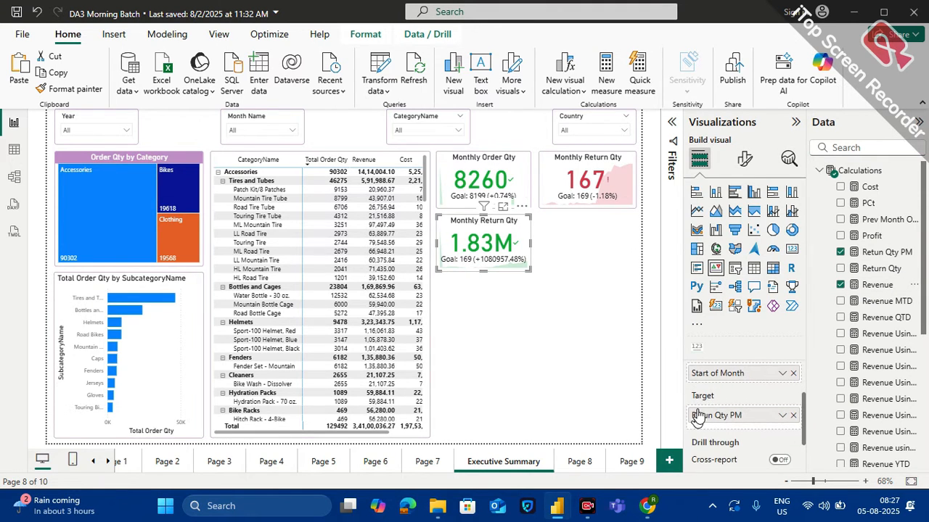
pyautogui.click(793, 416)
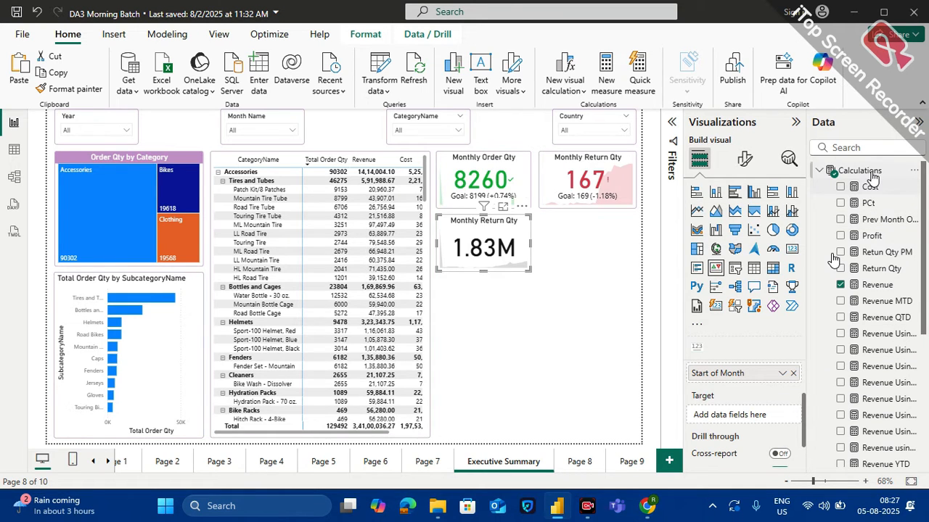
# Add a new measure named Revenue PM to the Calculations table
pyautogui.click(913, 171)
pyautogui.click(841, 205)
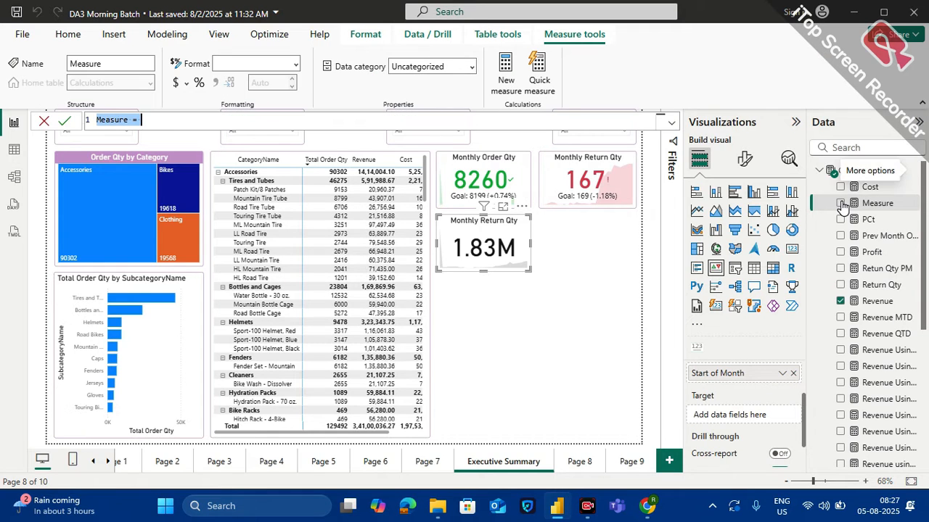
pyautogui.write('REV')
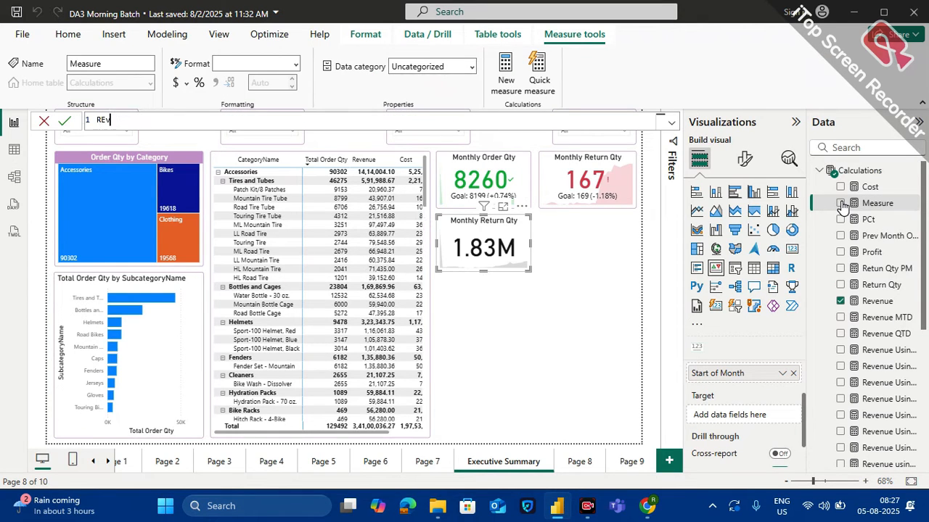
pyautogui.press('BackSpace')
pyautogui.press('BackSpace')
pyautogui.write('evenue PM = calc')
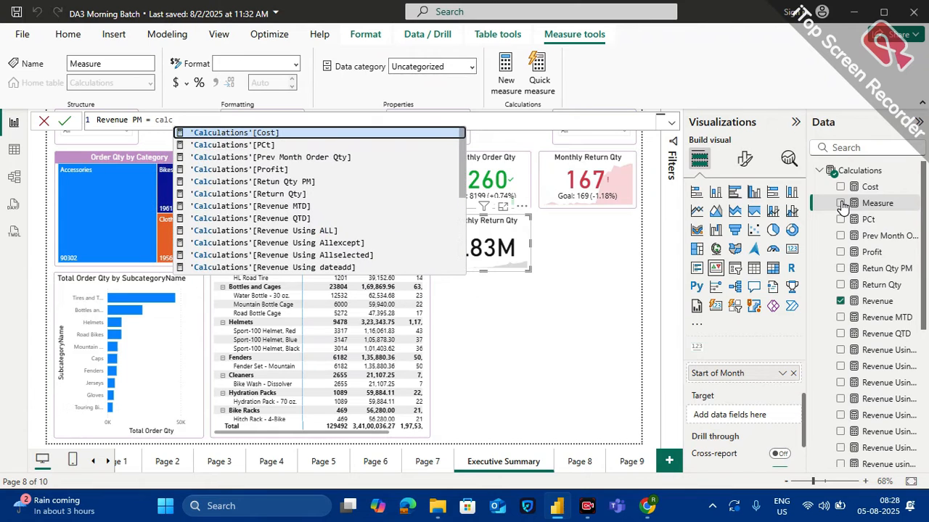
pyautogui.write('uate')
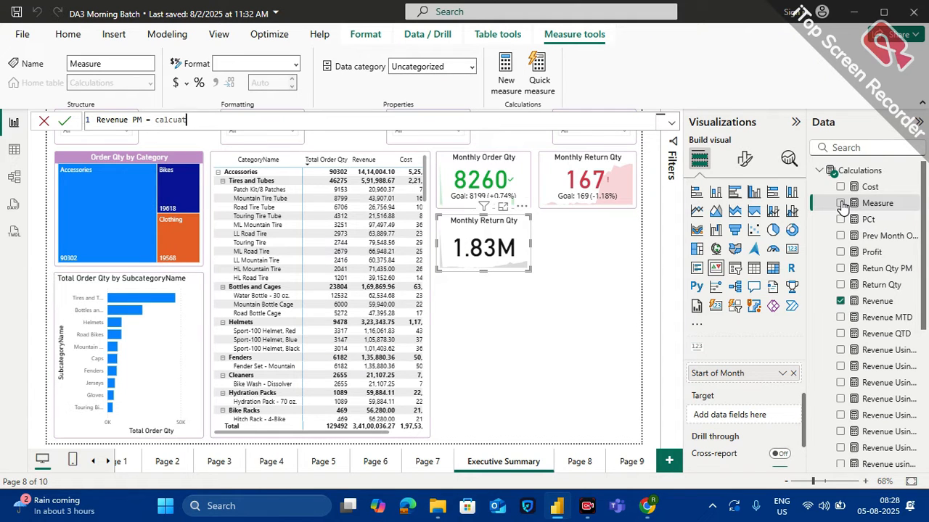
# Begin the Revenue PM formula with a CALCULATE function that takes the [Revenue] measure as its expression
pyautogui.press('BackSpace')
pyautogui.press('BackSpace')
pyautogui.write('late')
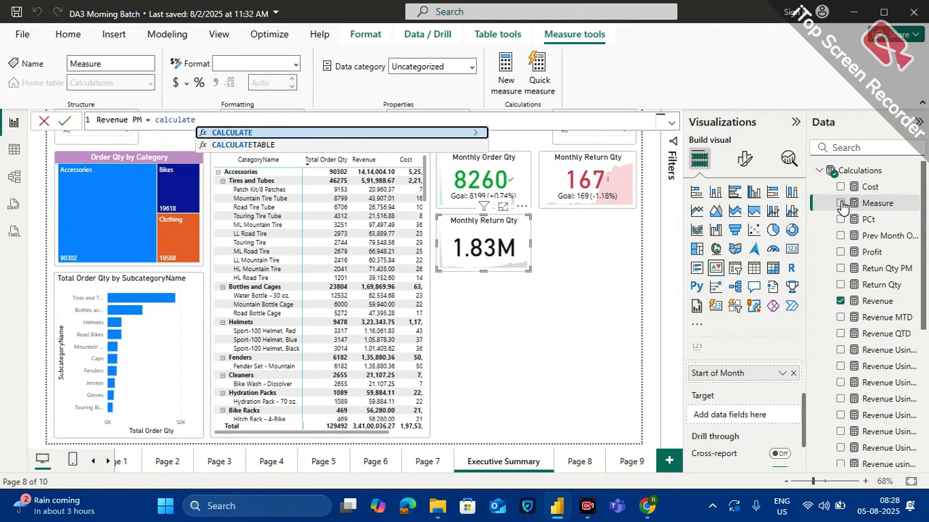
pyautogui.press('Tab')
pyautogui.write('reve')
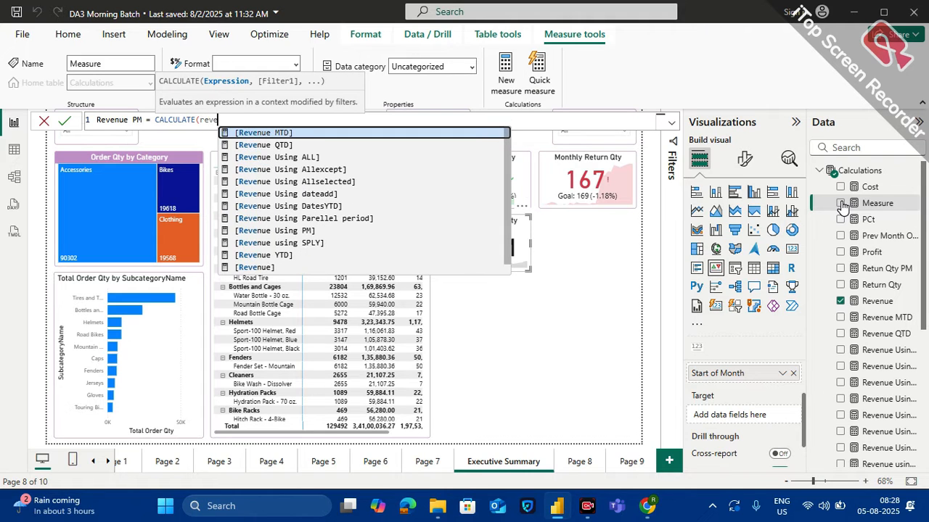
pyautogui.write('nu')
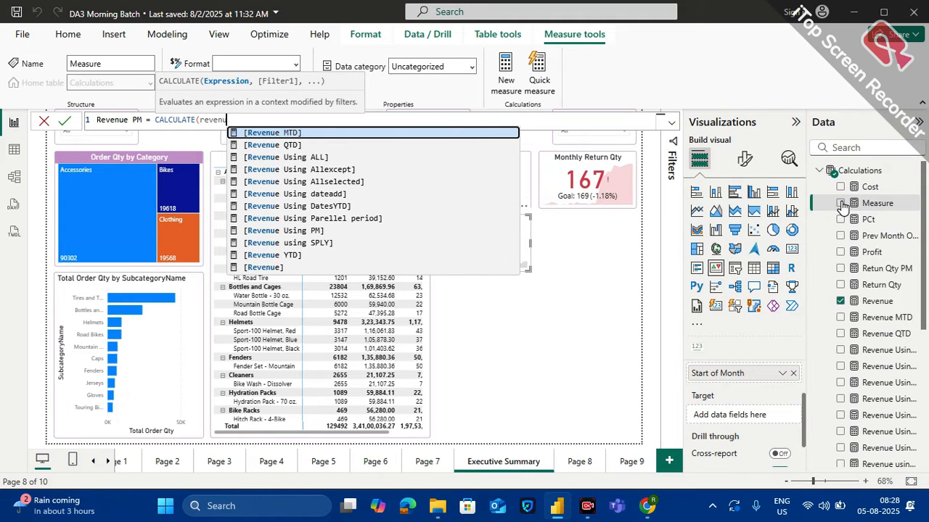
pyautogui.click(264, 268)
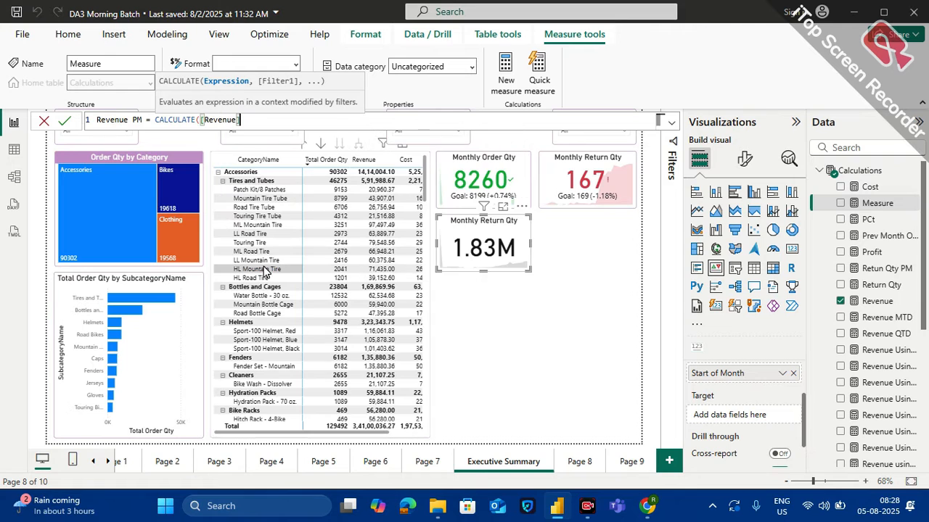
pyautogui.write(',')
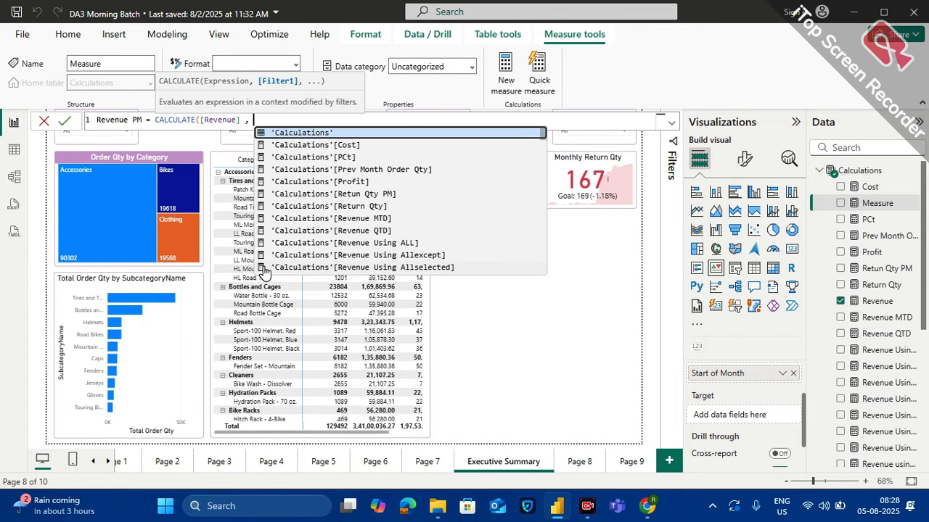
pyautogui.write(' datead')
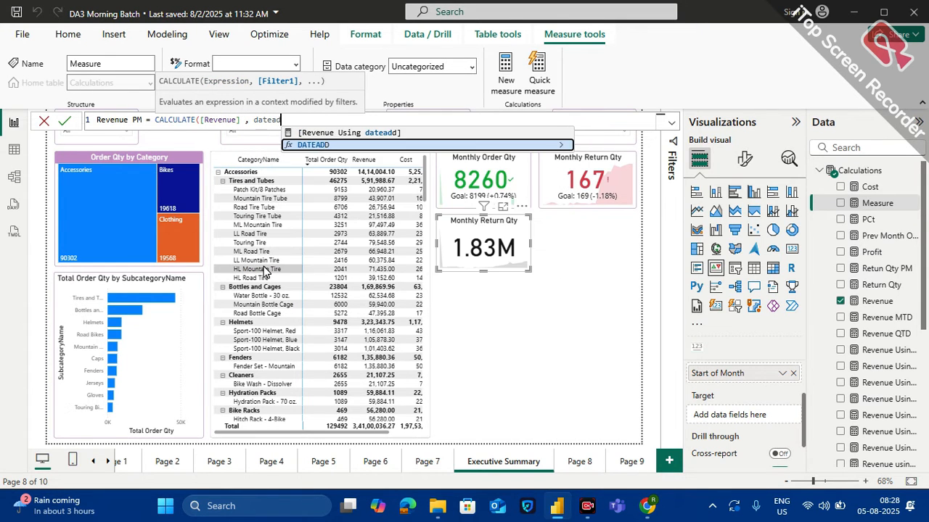
# Complete the Revenue PM formula with the filter DATEADD(Calendar_Dim[Date],-1, MONTH) and commit the measure
pyautogui.press('Tab')
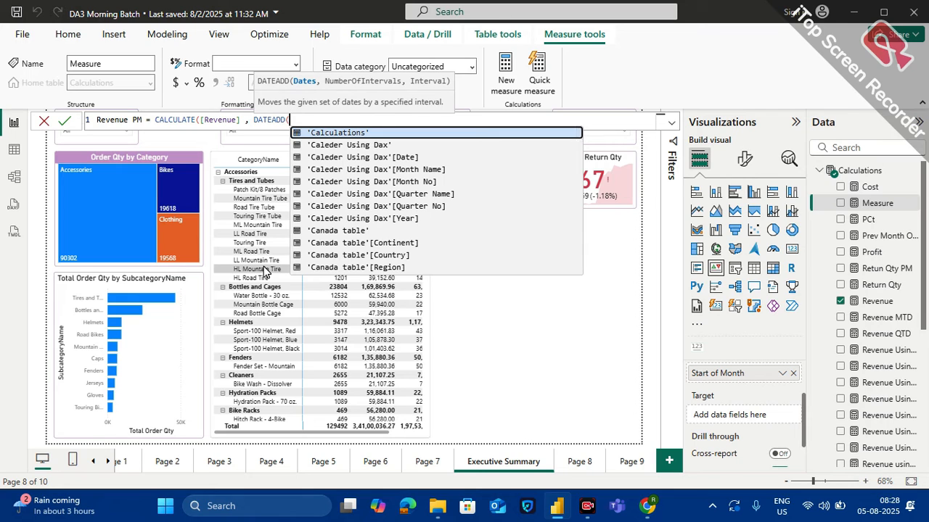
pyautogui.write('ca;e')
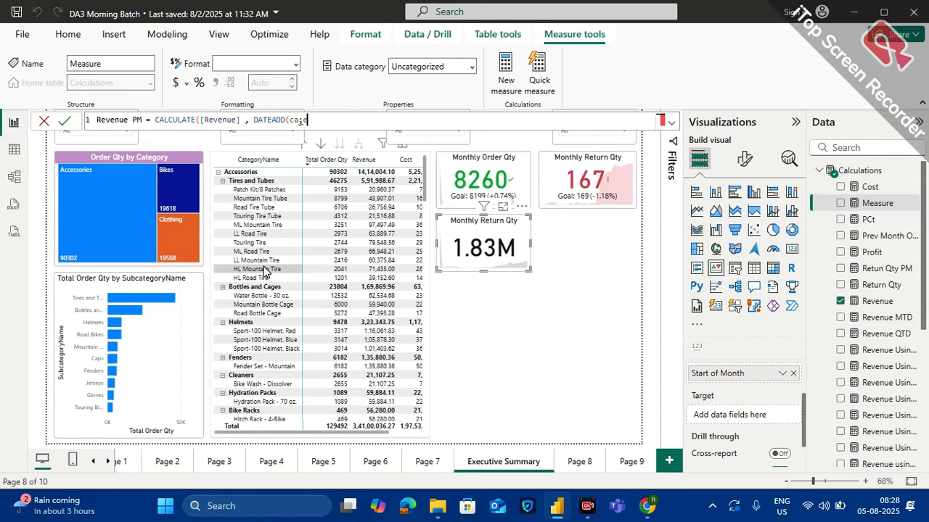
pyautogui.write('er')
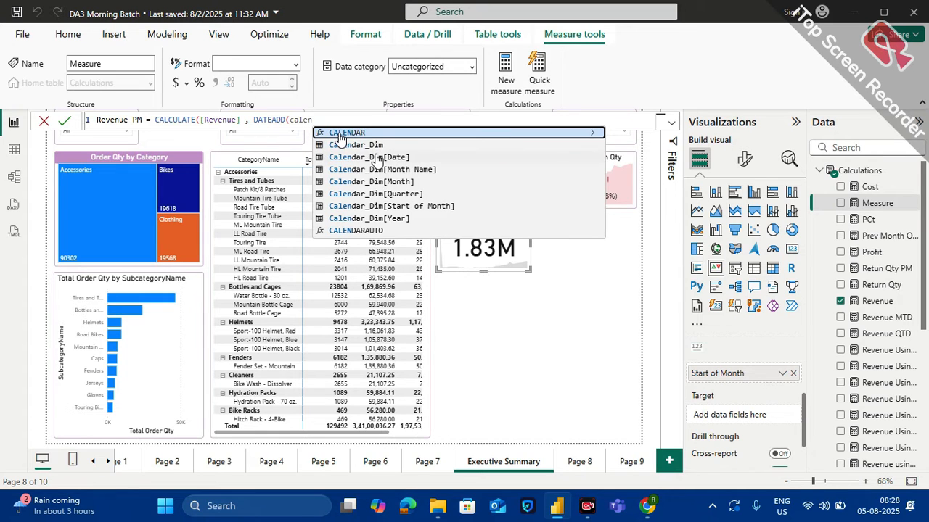
pyautogui.click(376, 157)
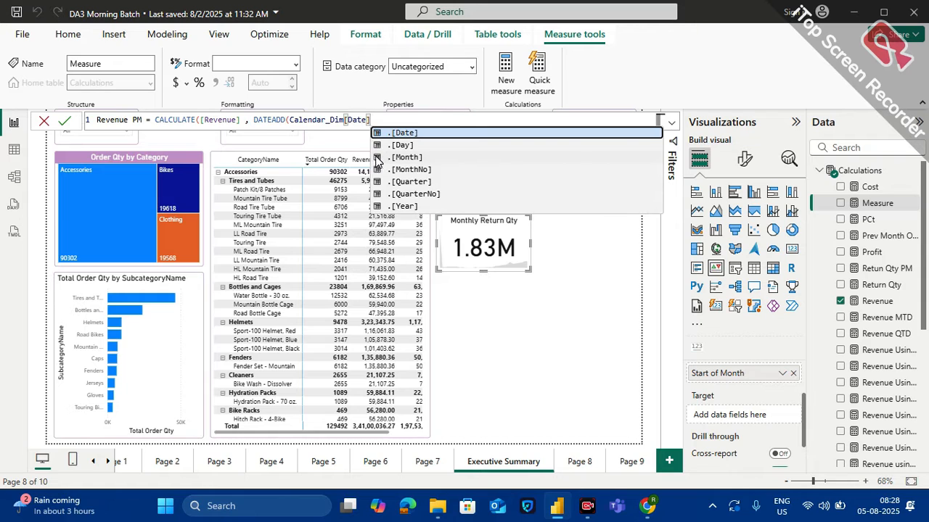
pyautogui.write(',')
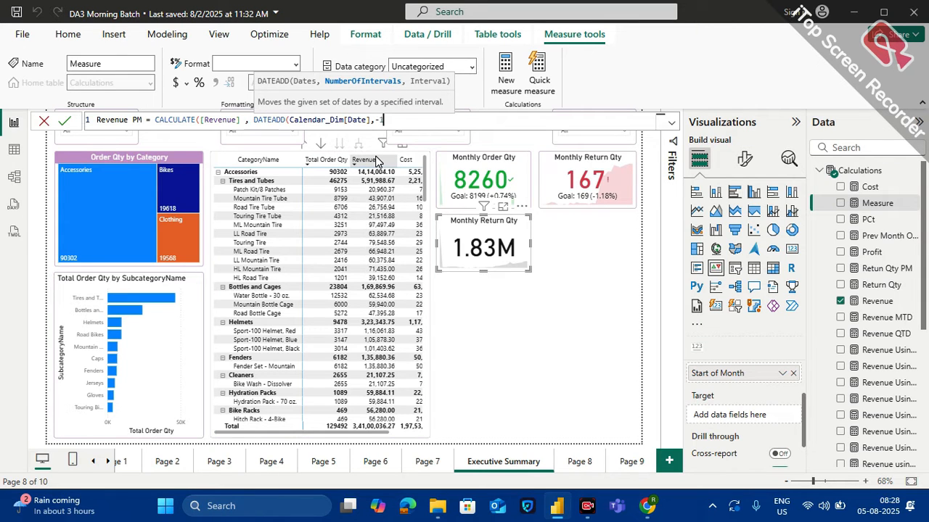
pyautogui.write('-1 ')
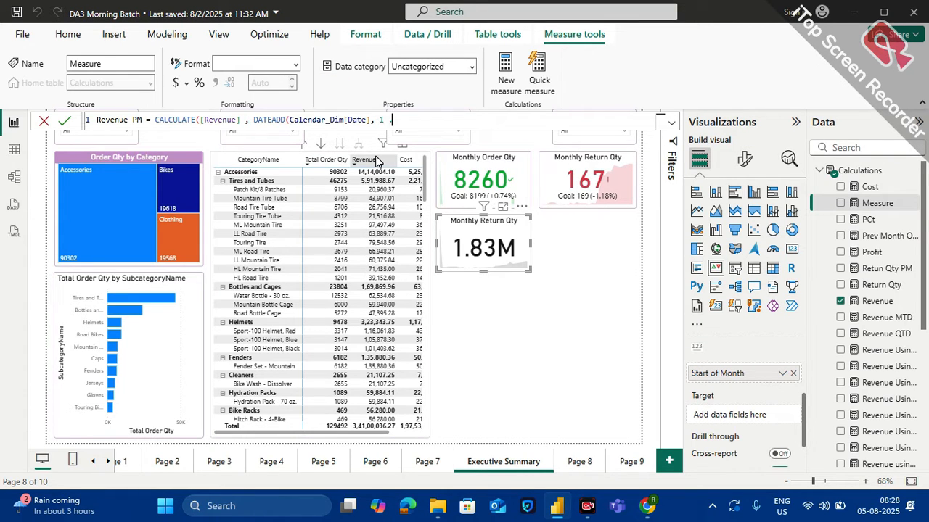
pyautogui.write(', mo')
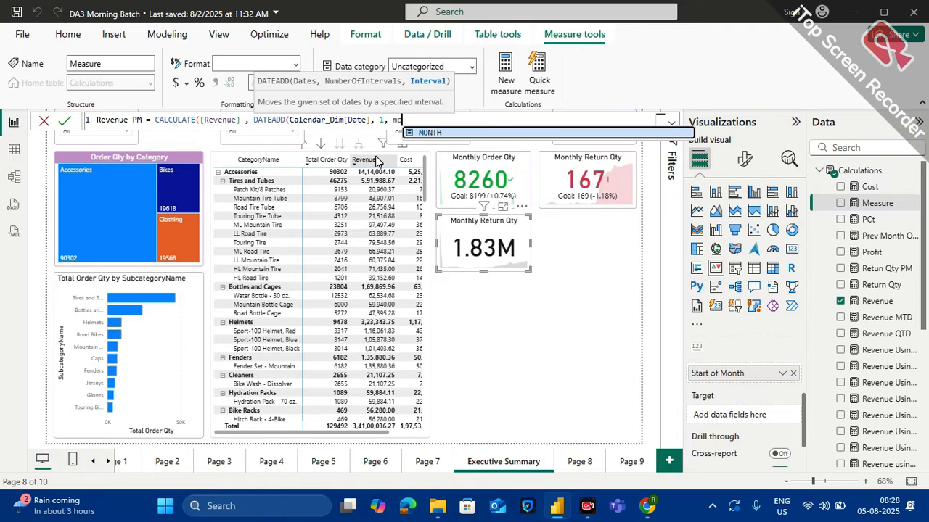
pyautogui.press('Tab')
pyautogui.write(')')
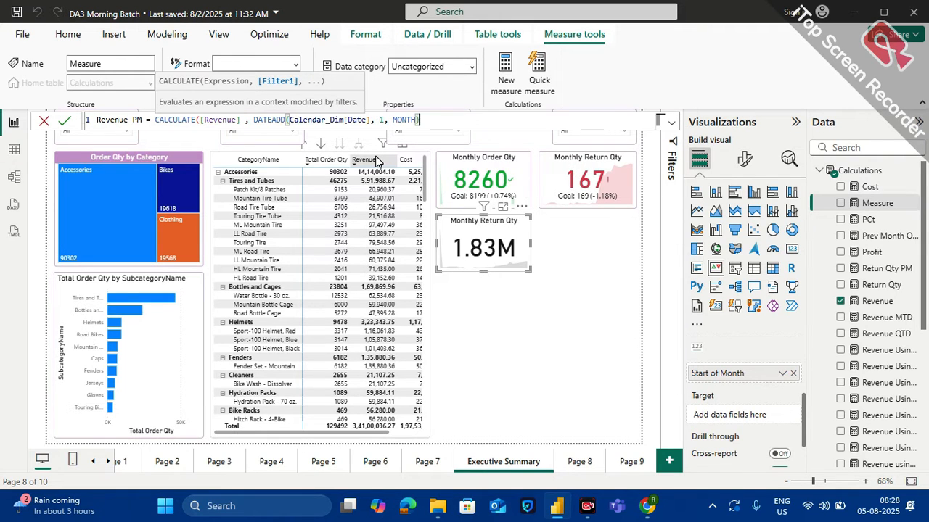
pyautogui.write(')')
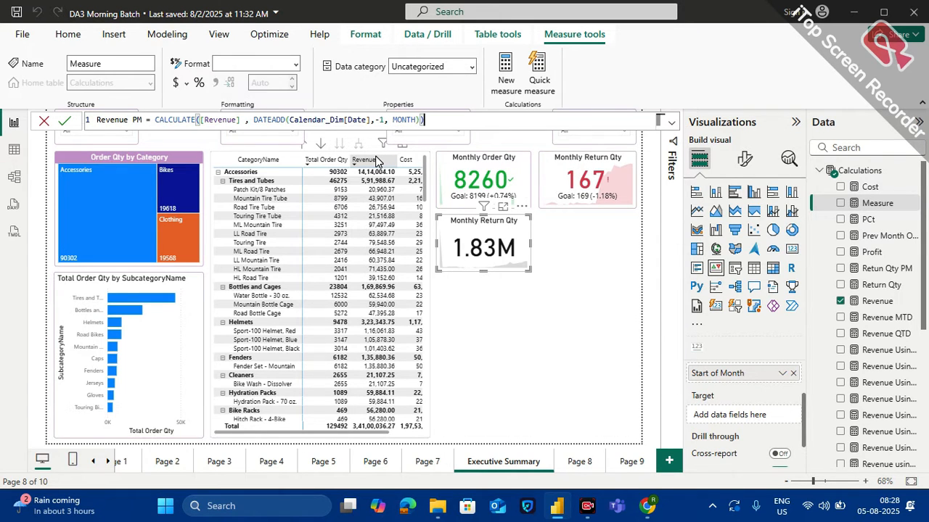
pyautogui.press('Return')
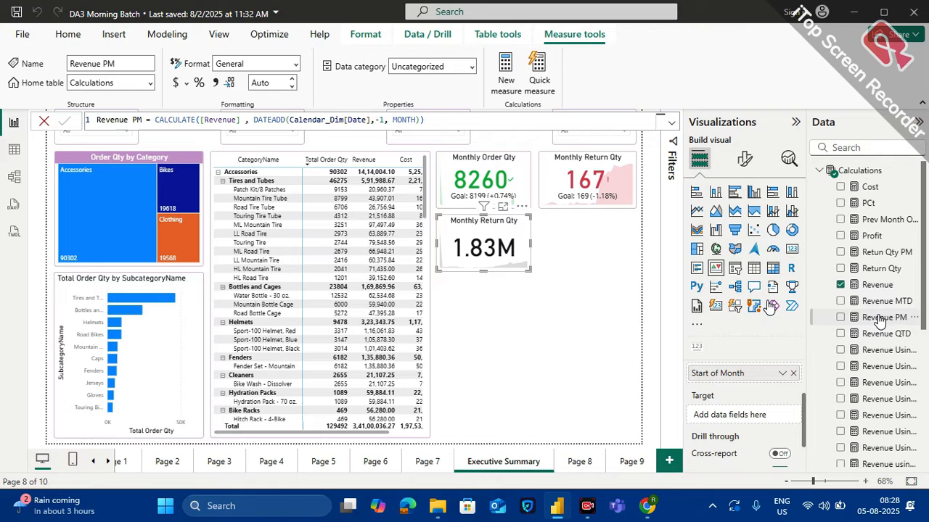
# Set the Revenue PM measure as the target of the revenue KPI card
pyautogui.moveTo(880, 321); pyautogui.dragTo(765, 418)
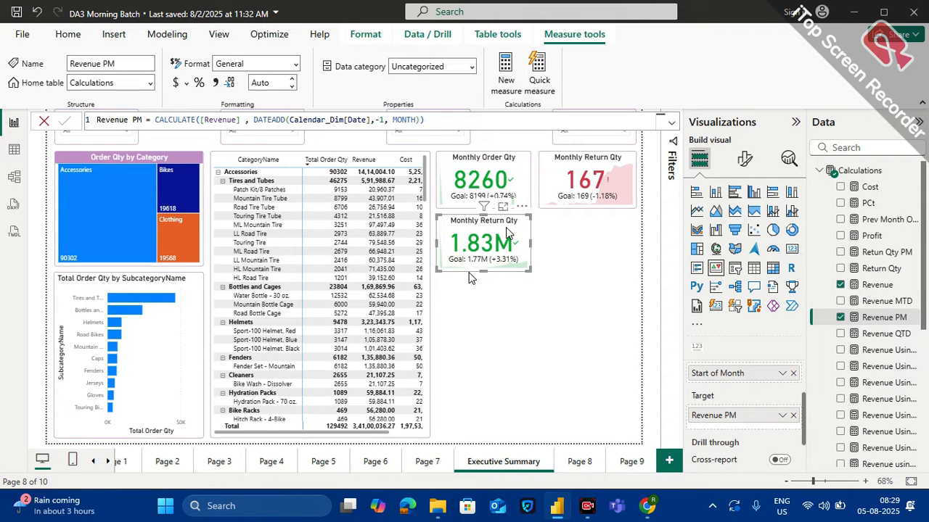
pyautogui.click(566, 257)
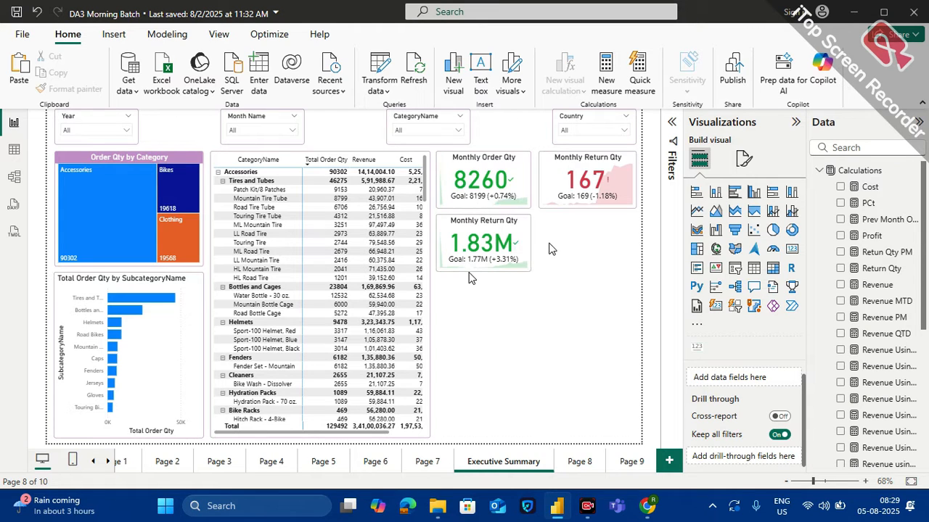
# Duplicate the revenue KPI card, place the copy beside it under the Monthly Return Qty card, and match that card's width
pyautogui.click(503, 228)
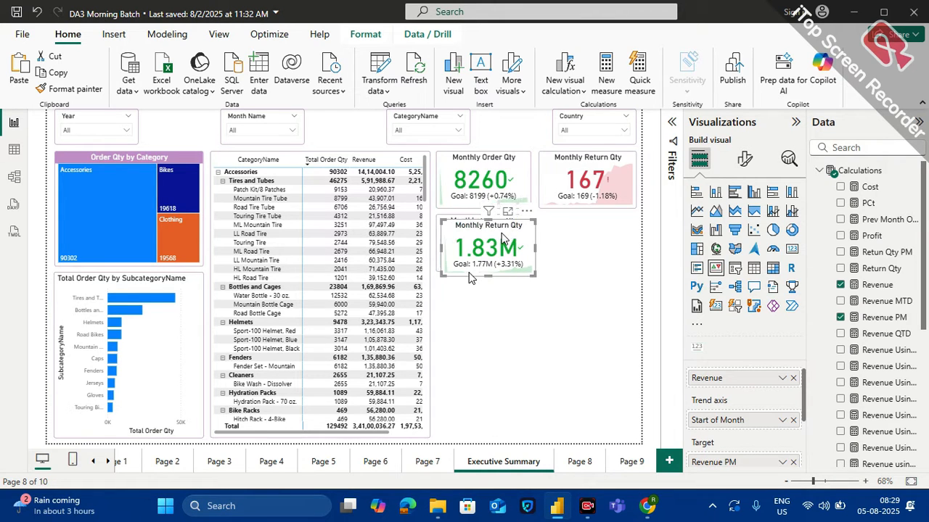
pyautogui.moveTo(504, 230); pyautogui.dragTo(600, 232)
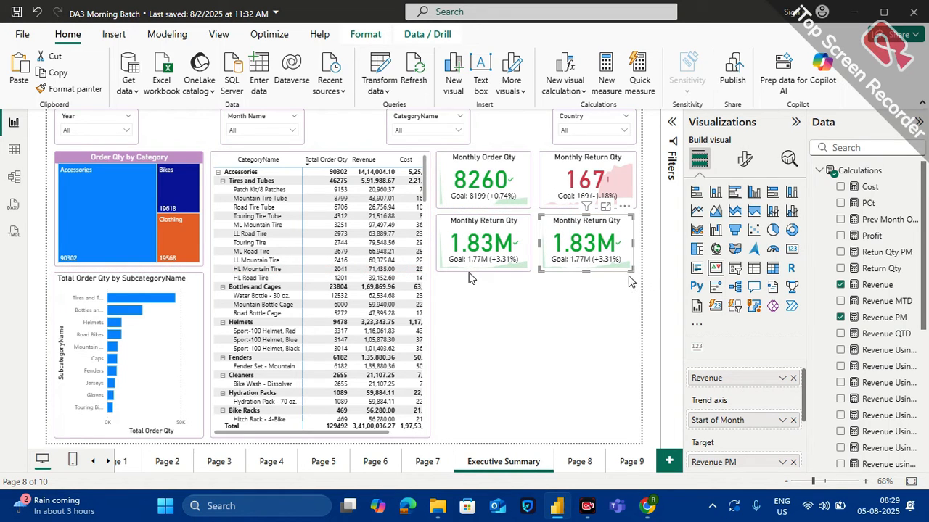
pyautogui.click(636, 277)
pyautogui.moveTo(635, 275); pyautogui.dragTo(587, 268)
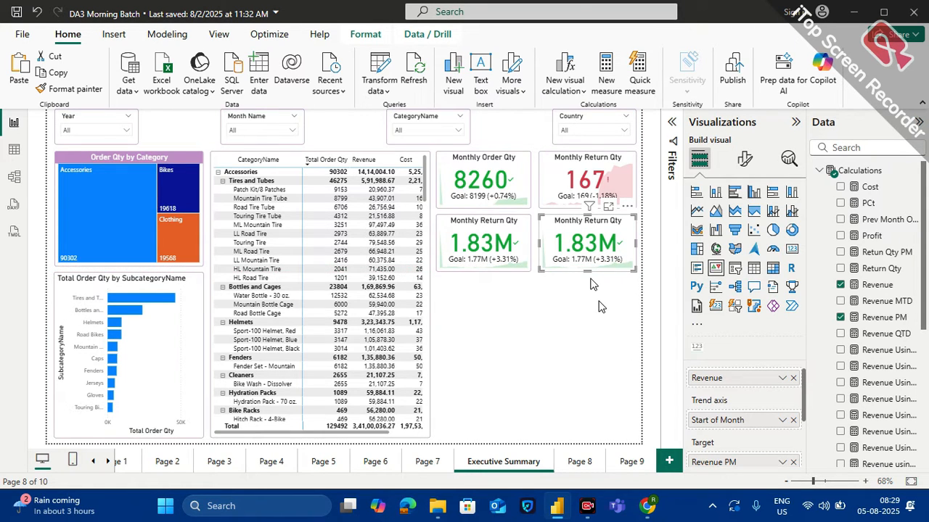
pyautogui.click(591, 283)
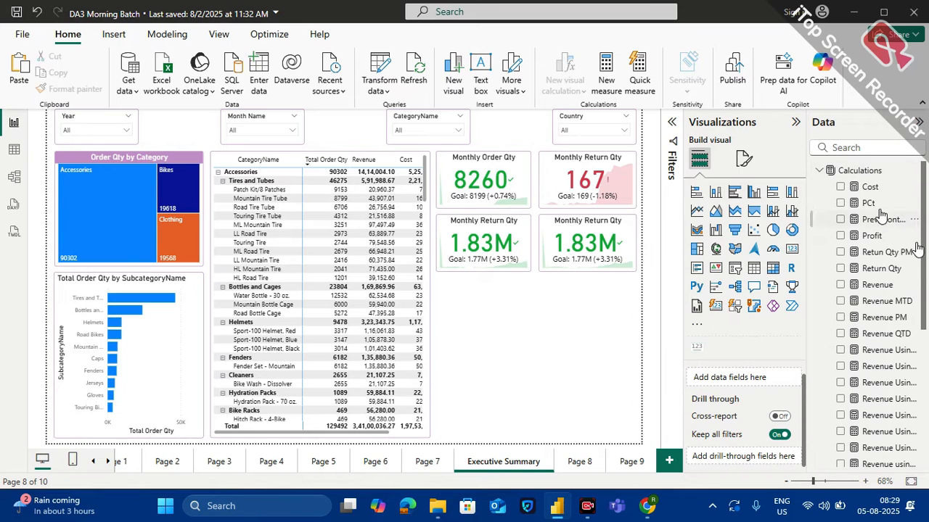
# Replace the copied KPI's value with the Cost measure and remove Revenue PM as its target
pyautogui.click(585, 226)
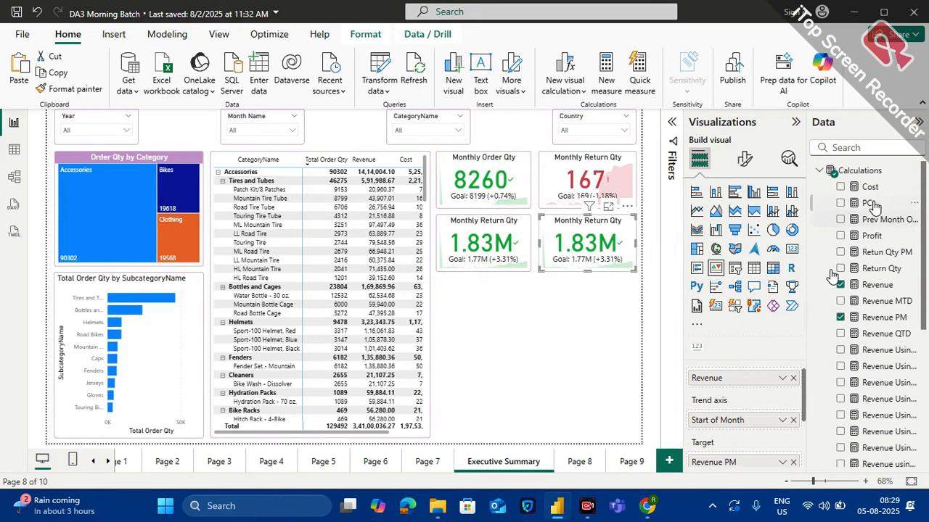
pyautogui.moveTo(869, 187); pyautogui.dragTo(762, 392)
pyautogui.scroll(-3, 778, 436)
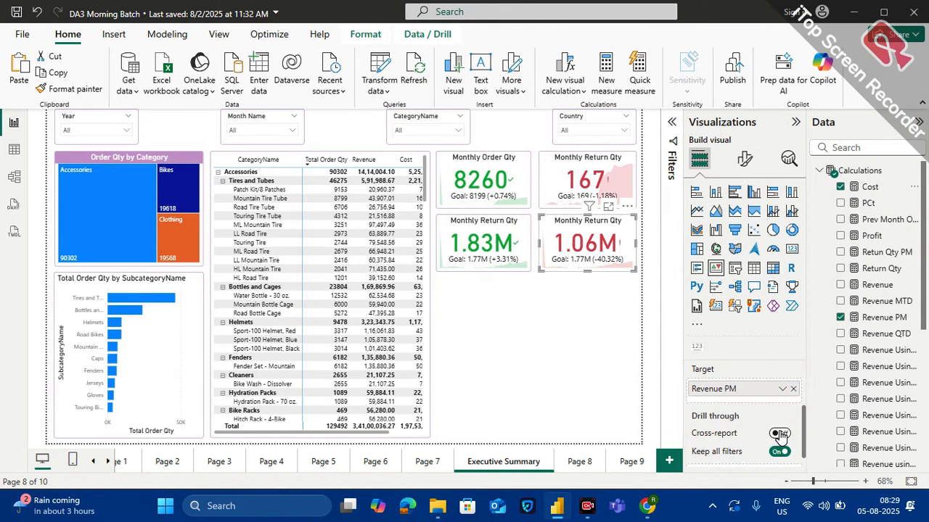
pyautogui.click(793, 389)
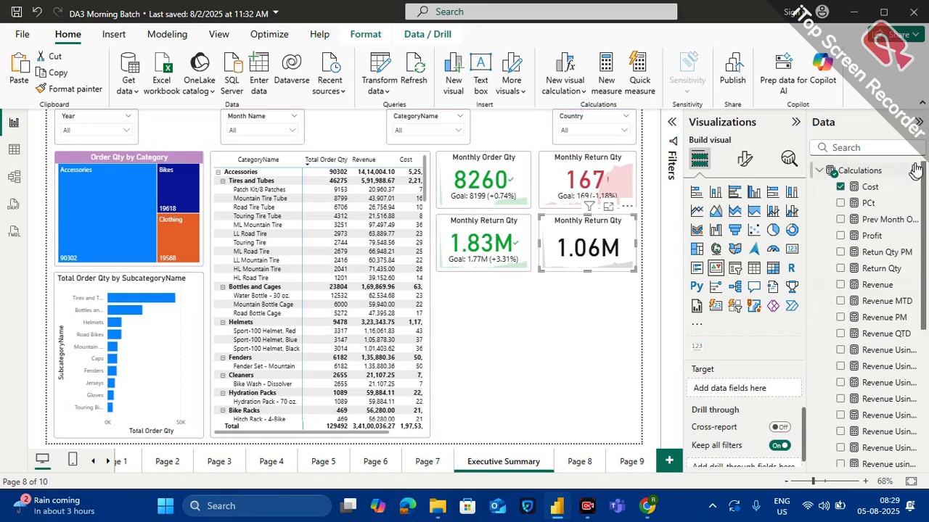
# Add a new measure named Cost PM to the Calculations table
pyautogui.click(913, 171)
pyautogui.click(834, 198)
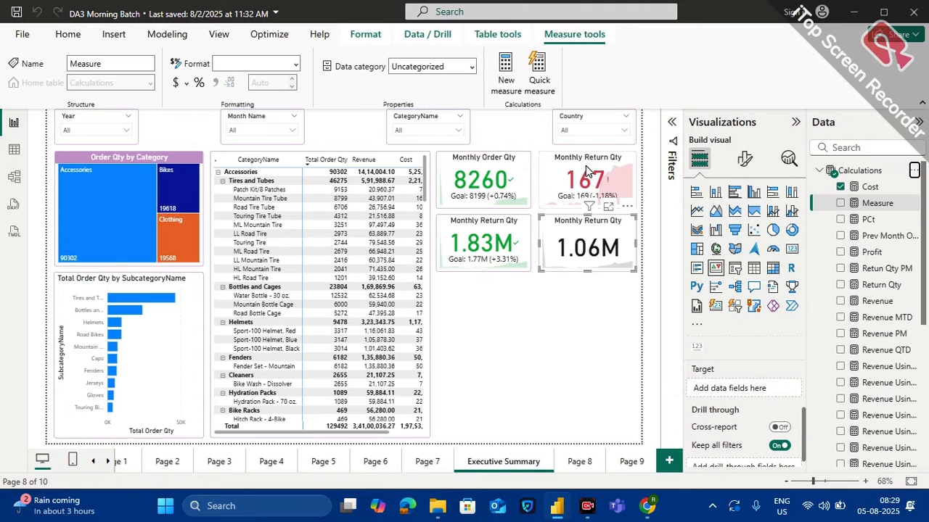
pyautogui.write('Cost')
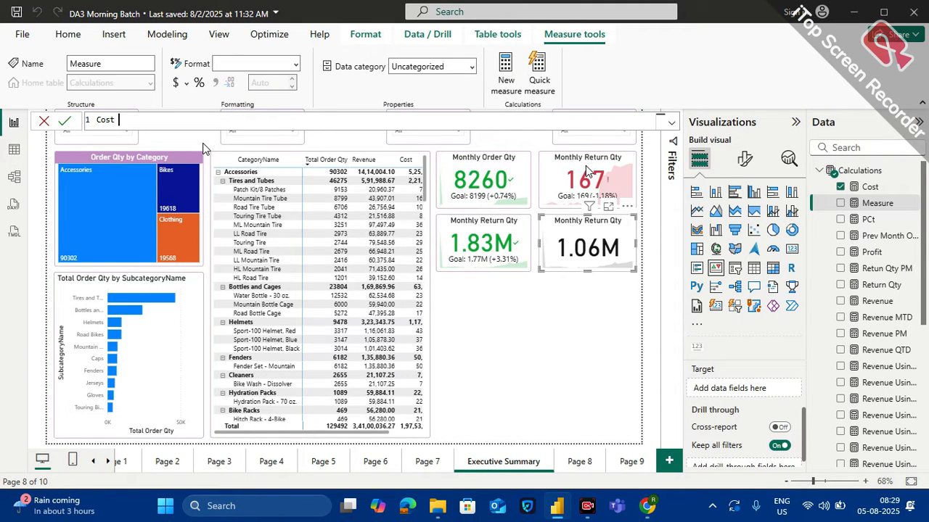
pyautogui.write(' PM = calcu')
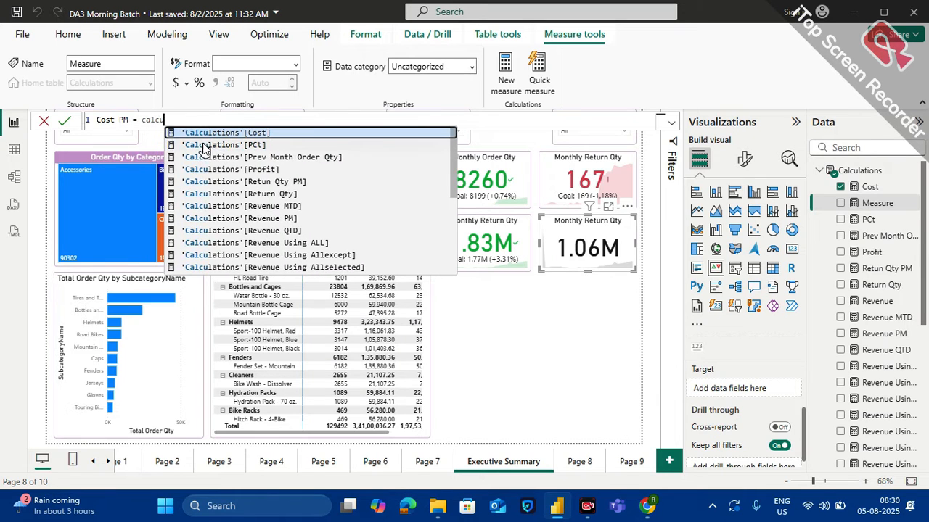
pyautogui.write('late')
# Begin the Cost PM formula with a CALCULATE function that takes the [Cost] measure as its expression
pyautogui.press('Tab')
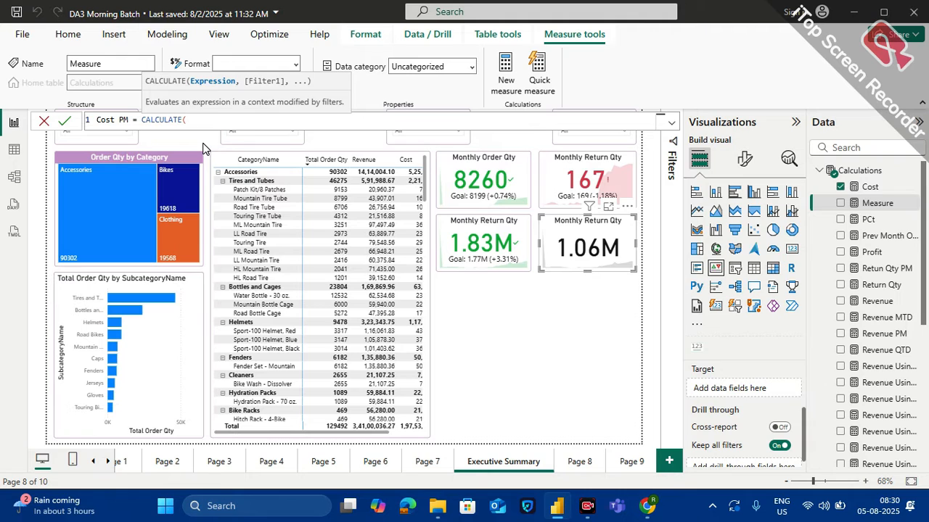
pyautogui.write('cost')
pyautogui.press('Tab')
pyautogui.write(',')
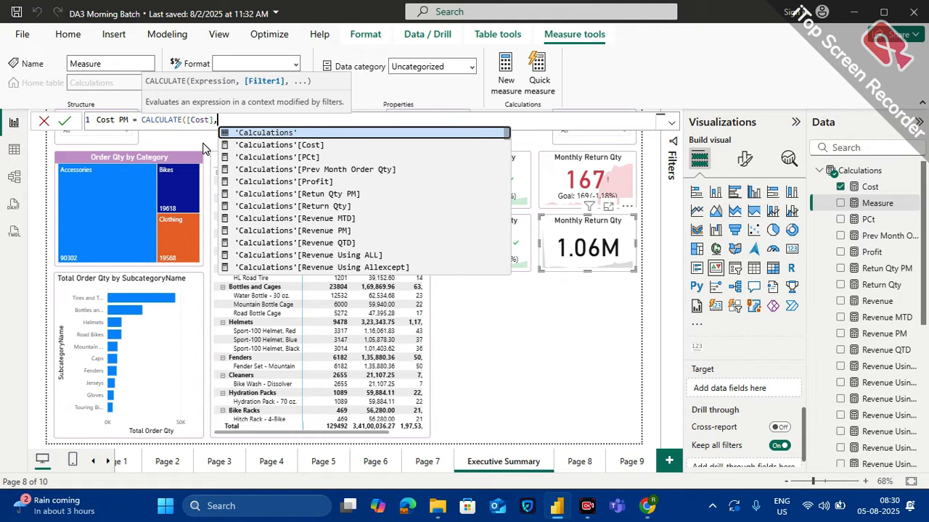
pyautogui.write('dateadd')
# Complete the Cost PM formula with the filter DATEADD(Calendar_Dim[Date],-1,MONTH), and set Cost PM as the Cost KPI card's target
pyautogui.press('Tab')
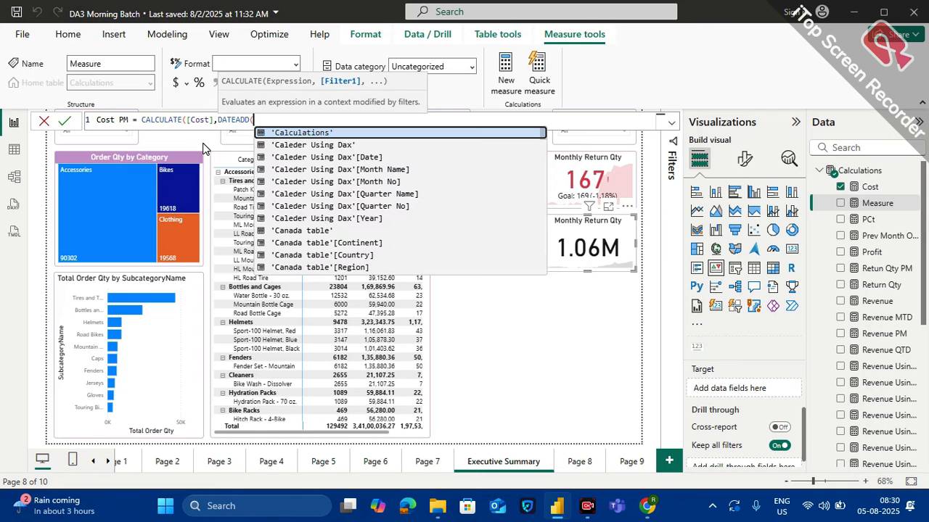
pyautogui.write('calend')
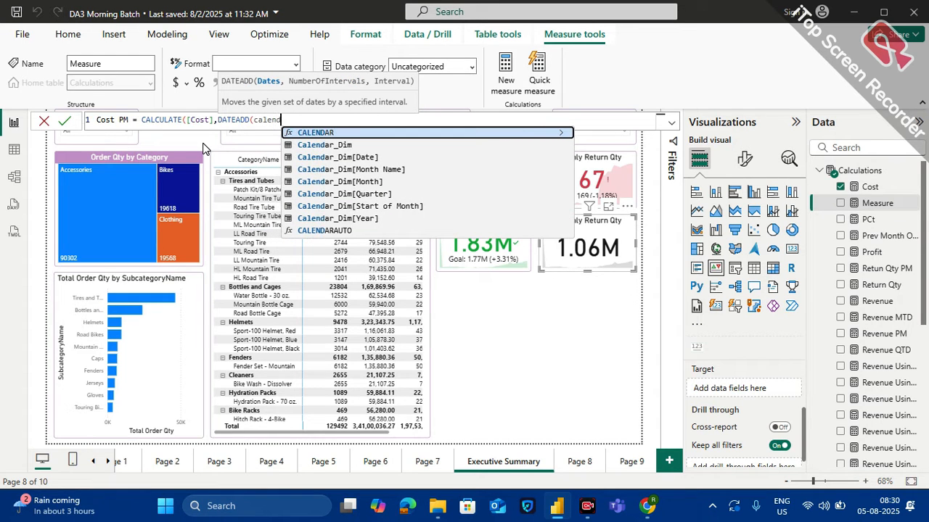
pyautogui.press('Down')
pyautogui.press('Down')
pyautogui.press('Tab')
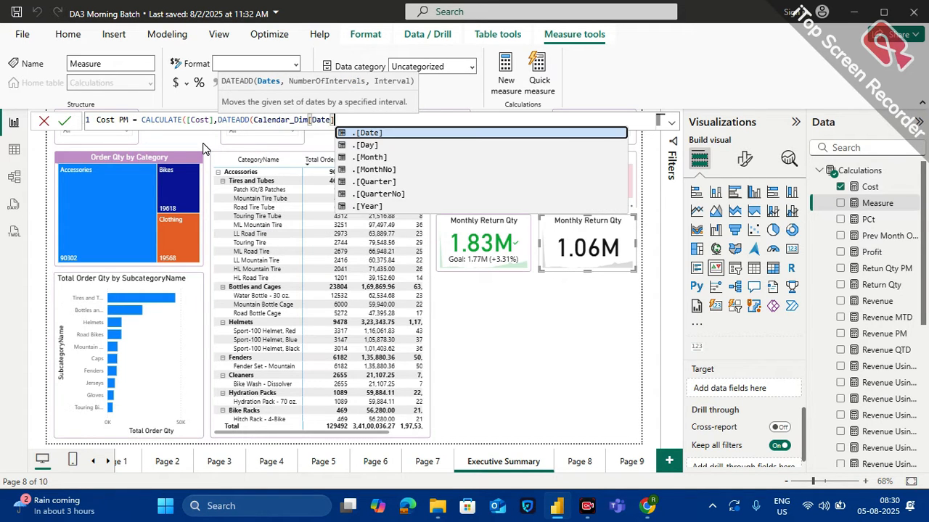
pyautogui.write(',-1')
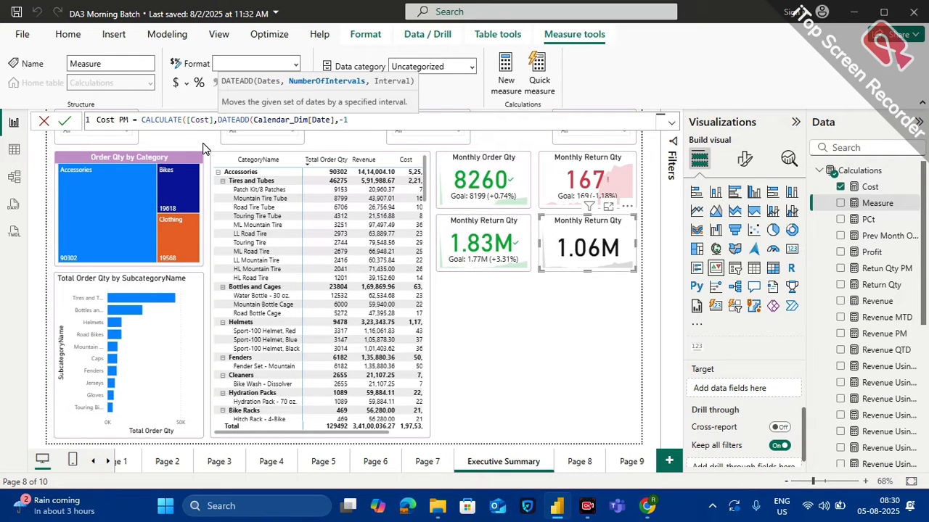
pyautogui.write(',mo')
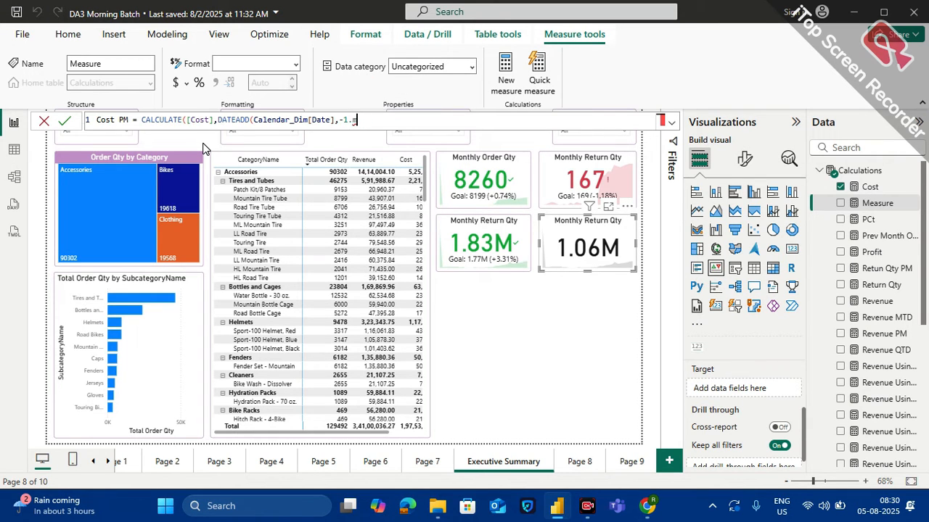
pyautogui.press('Tab')
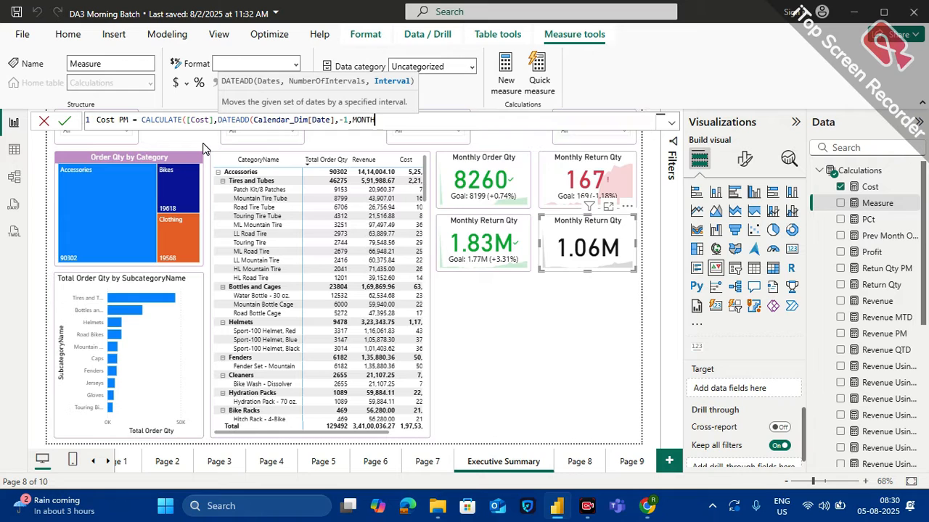
pyautogui.write('))')
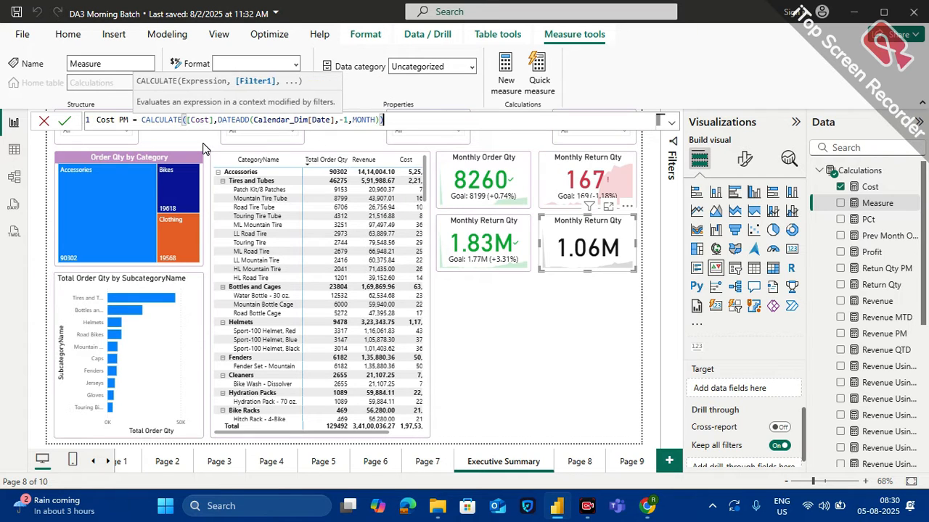
pyautogui.press('Return')
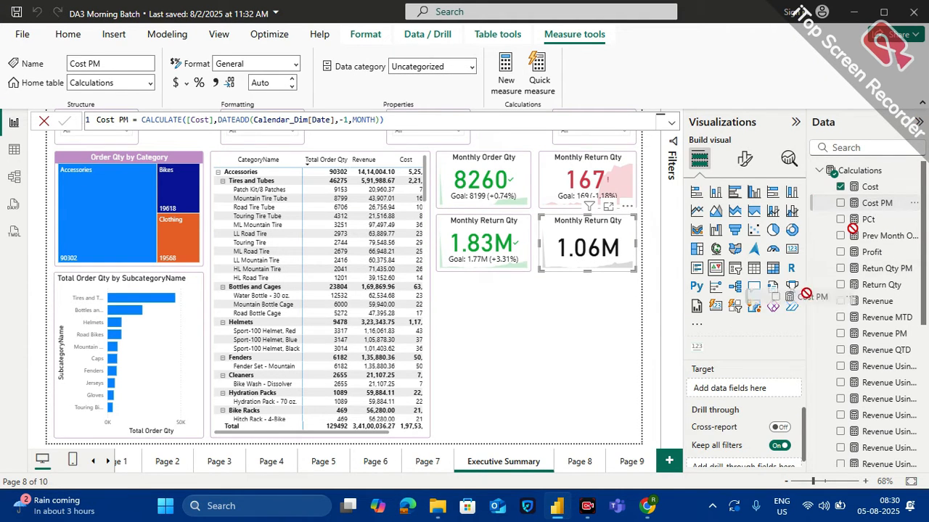
pyautogui.moveTo(758, 389); pyautogui.dragTo(759, 388)
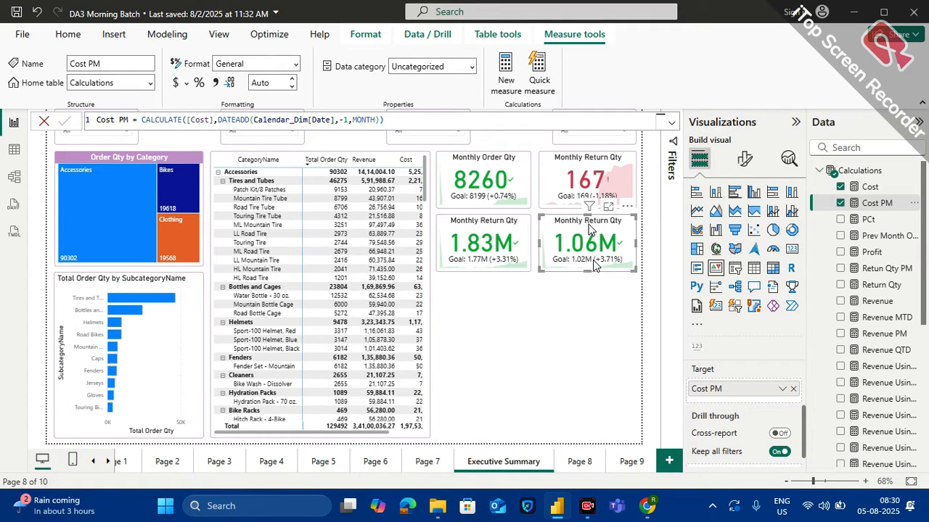
# Retitle the revenue KPI card under Monthly Order Qty as "Monthly Revenue Qty"
pyautogui.click(484, 223)
pyautogui.click(745, 160)
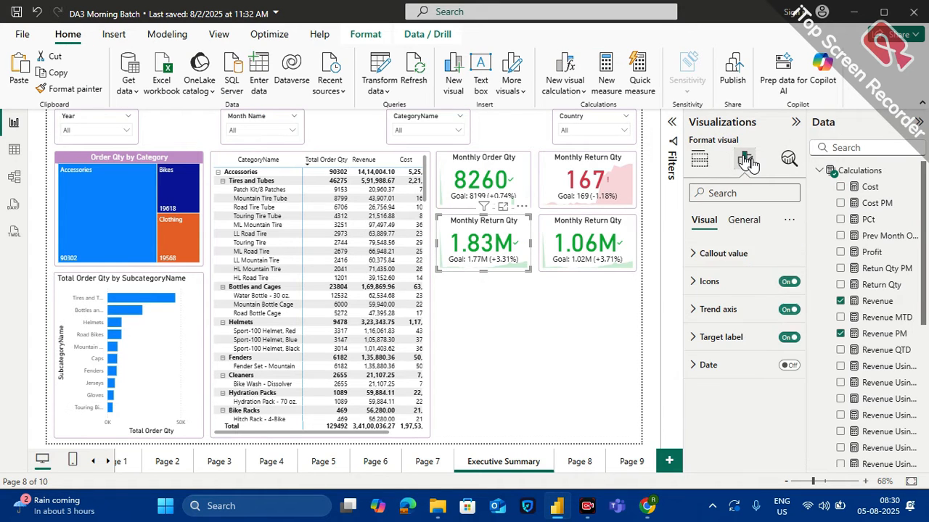
pyautogui.click(741, 221)
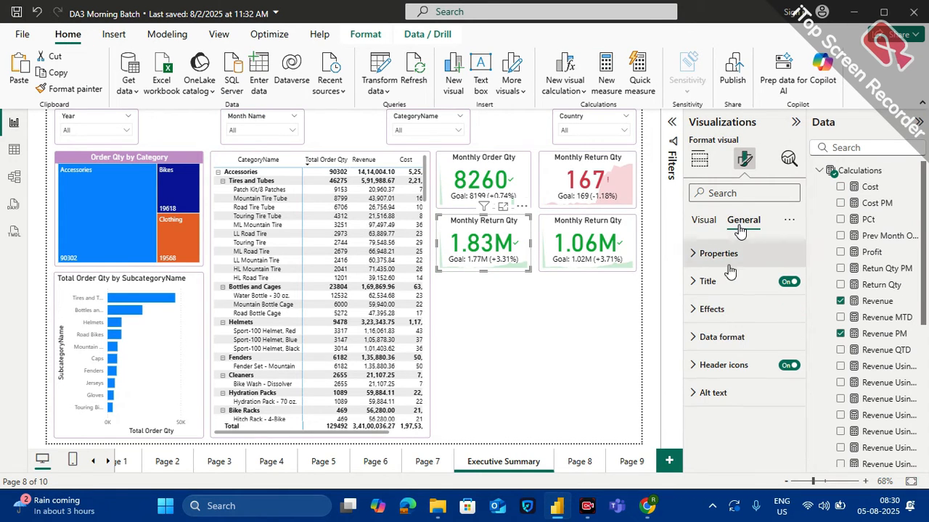
pyautogui.click(707, 280)
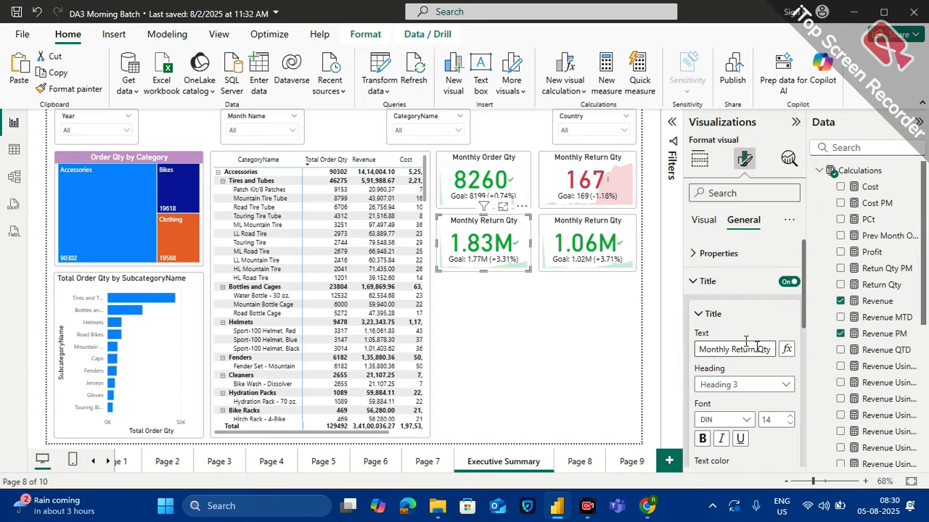
pyautogui.click(756, 349)
pyautogui.press('BackSpace')
pyautogui.press('BackSpace')
pyautogui.press('BackSpace')
pyautogui.press('BackSpace')
pyautogui.write('venue')
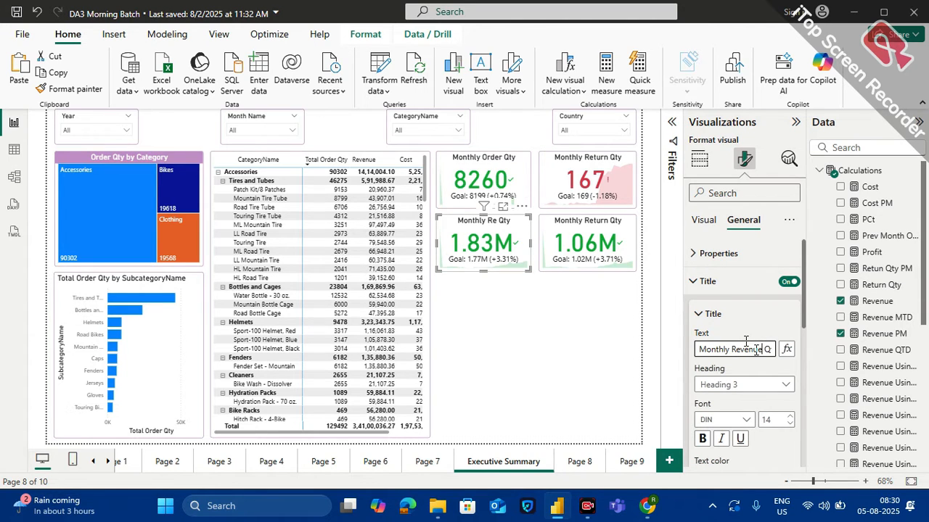
# Retitle the cost KPI card beside Monthly Revenue Qty as "Monthly Cost Qty"
pyautogui.click(597, 220)
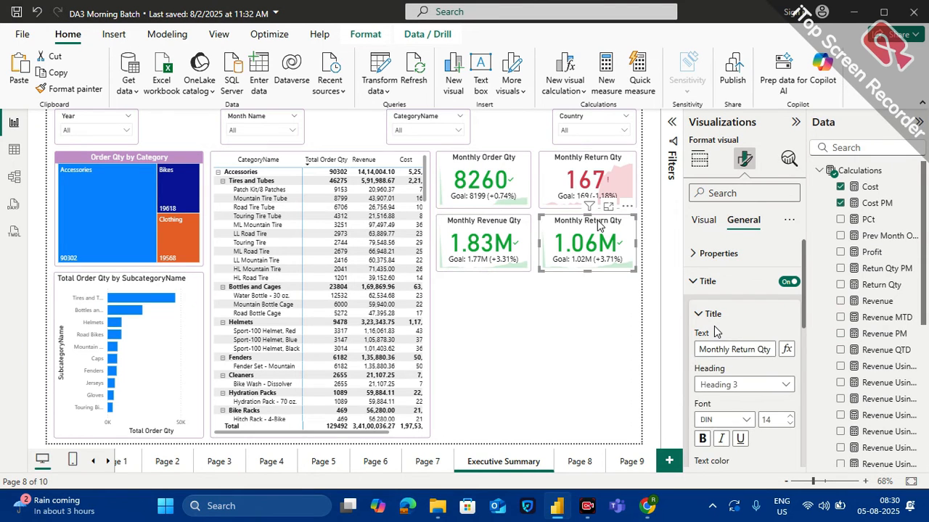
pyautogui.click(754, 350)
pyautogui.press('BackSpace')
pyautogui.press('BackSpace')
pyautogui.press('BackSpace')
pyautogui.press('BackSpace')
pyautogui.press('BackSpace')
pyautogui.press('BackSpace')
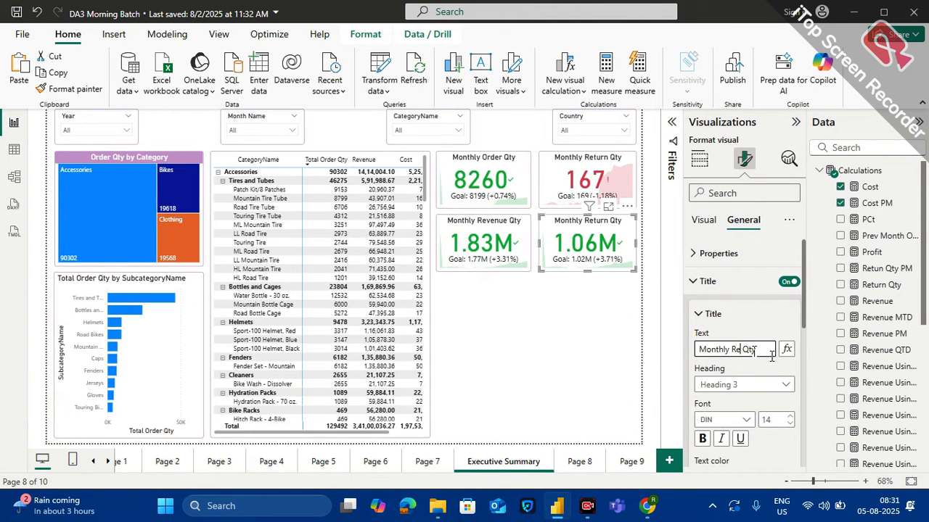
pyautogui.write('Cost')
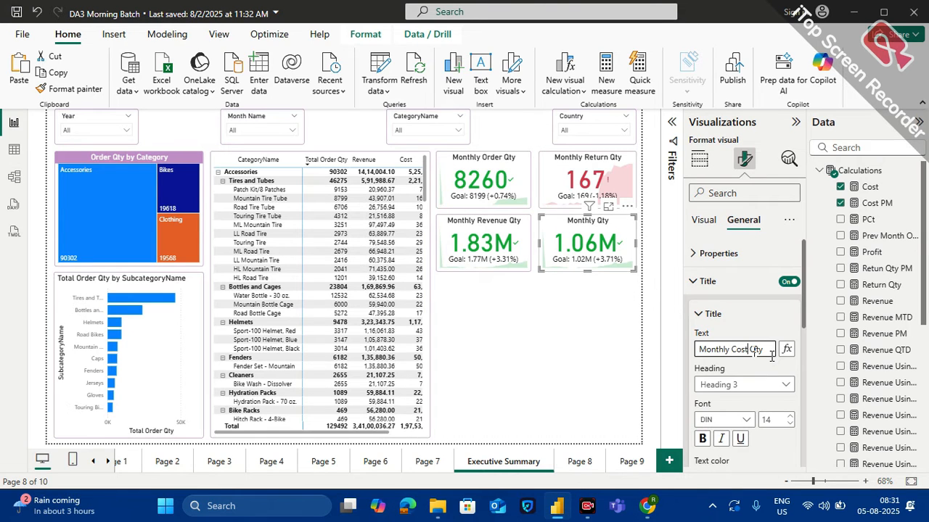
pyautogui.click(593, 367)
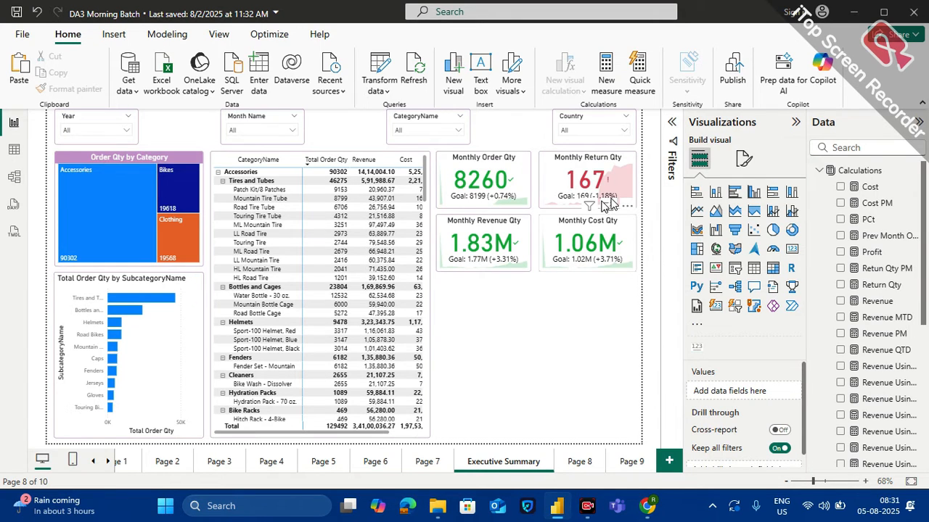
# Set the trend axis direction of the Monthly Cost Qty KPI card to Low is good
pyautogui.click(601, 233)
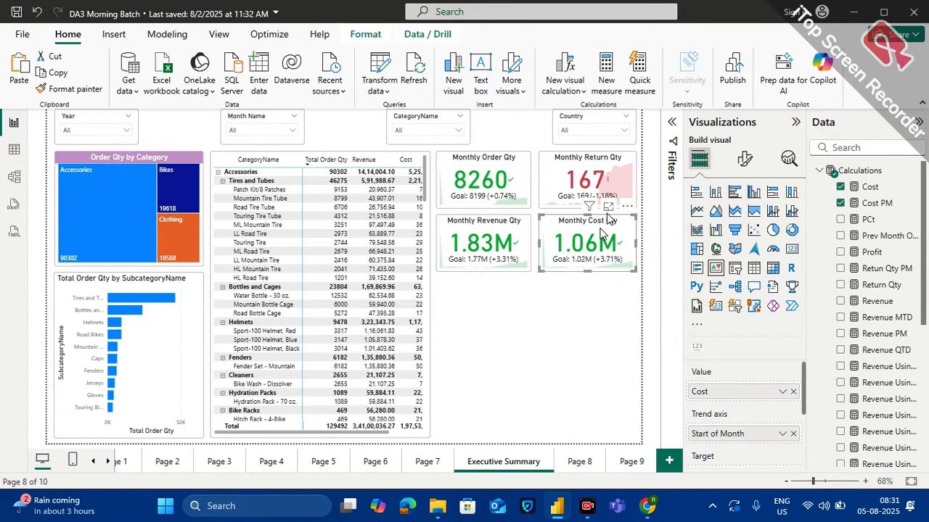
pyautogui.click(745, 160)
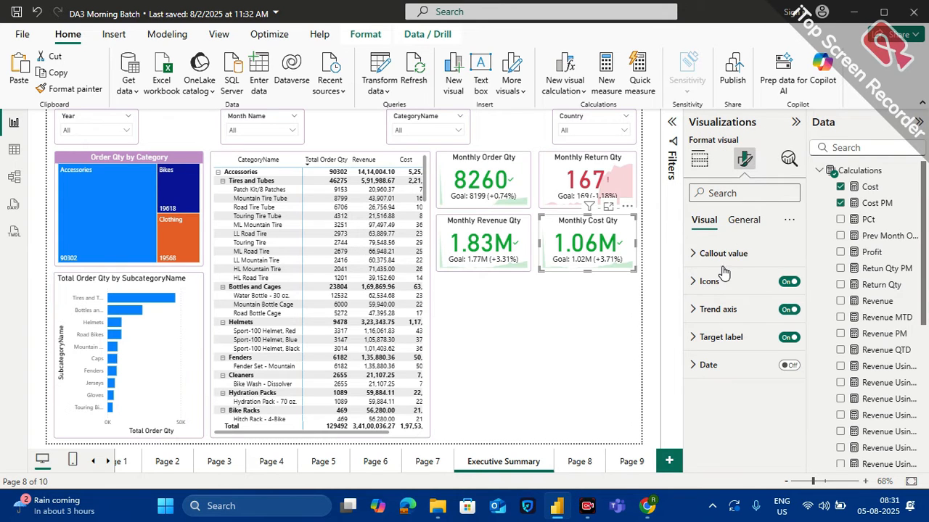
pyautogui.click(712, 310)
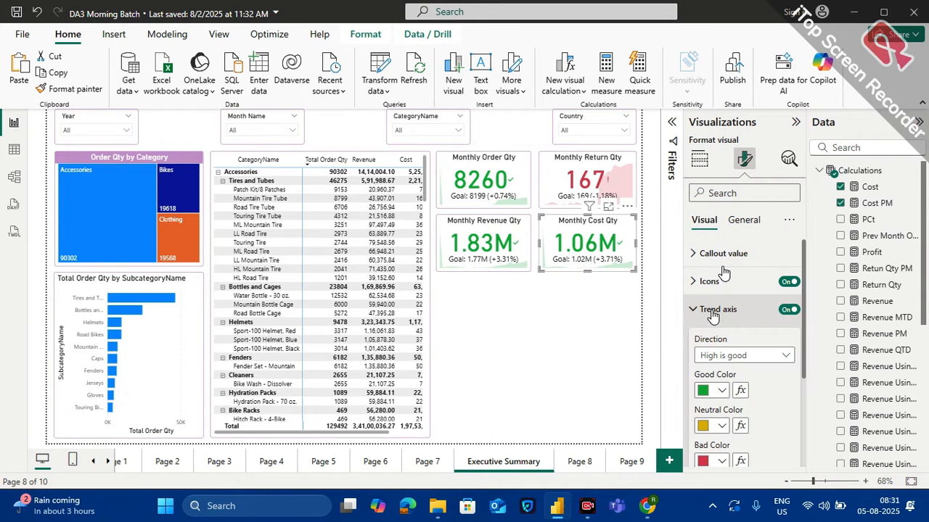
pyautogui.click(731, 355)
pyautogui.click(721, 388)
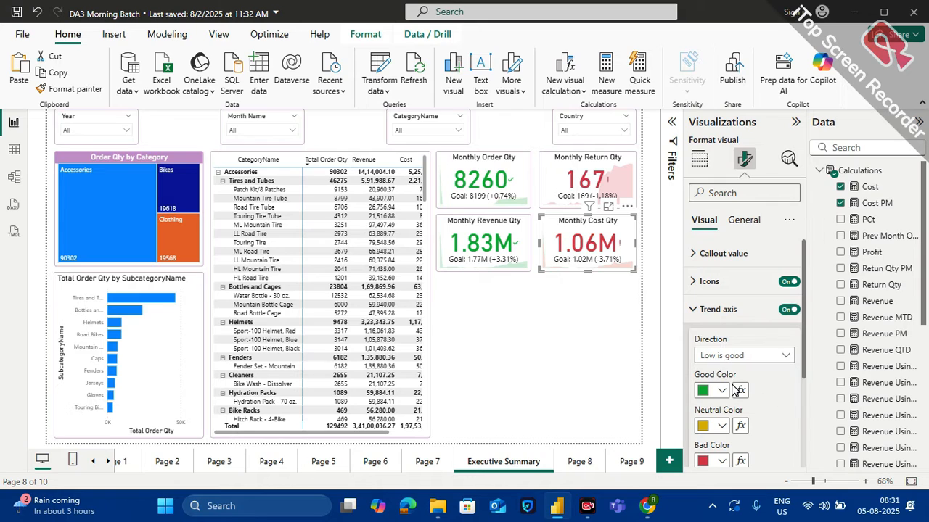
pyautogui.click(613, 299)
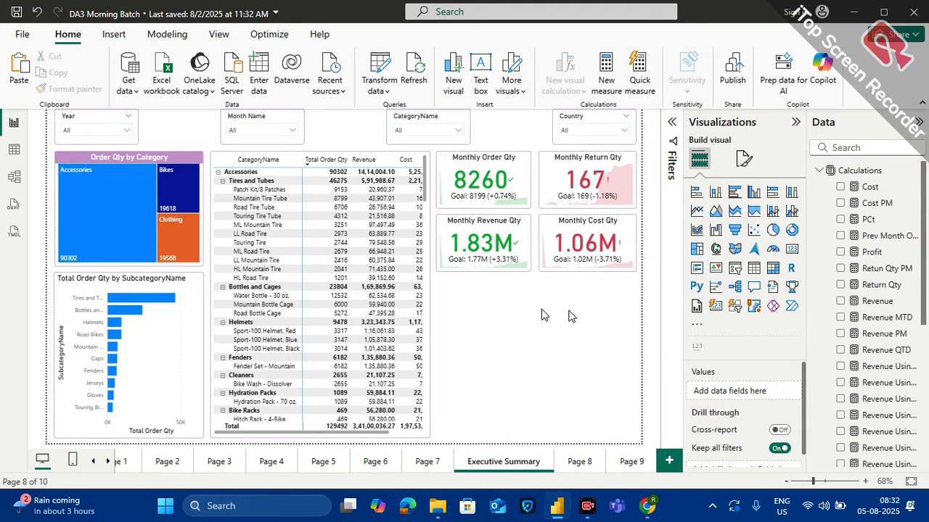
# Add a Card visual below the Monthly Revenue Qty card and fill it with ProductName from Products_Dim
pyautogui.click(791, 249)
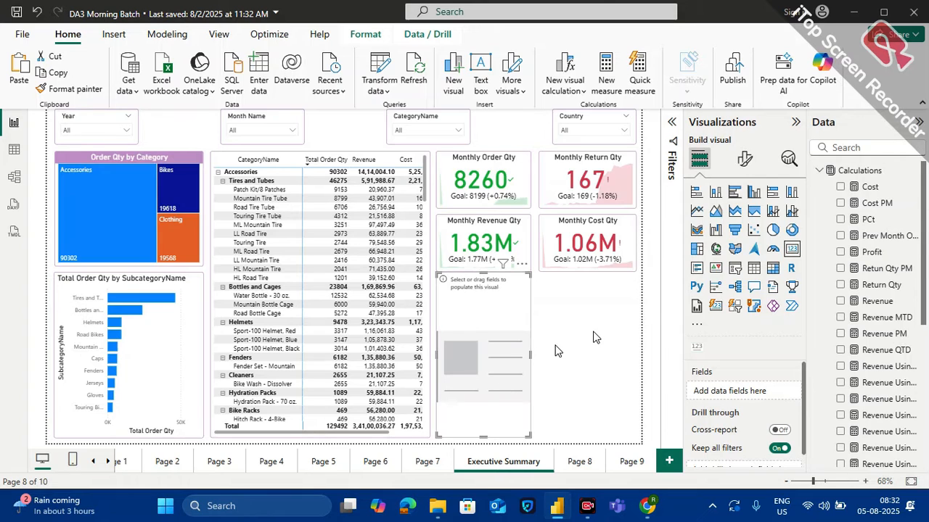
pyautogui.click(870, 149)
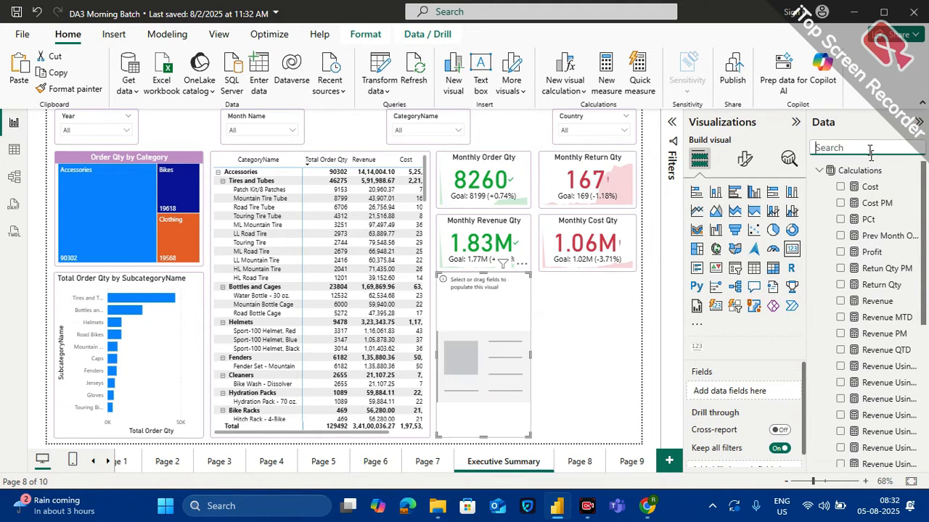
pyautogui.write('product')
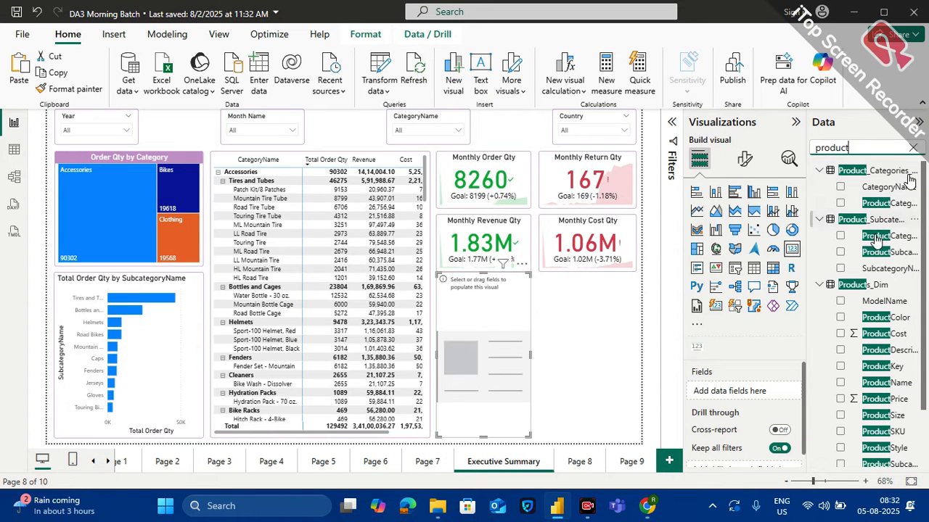
pyautogui.scroll(-1, 868, 328)
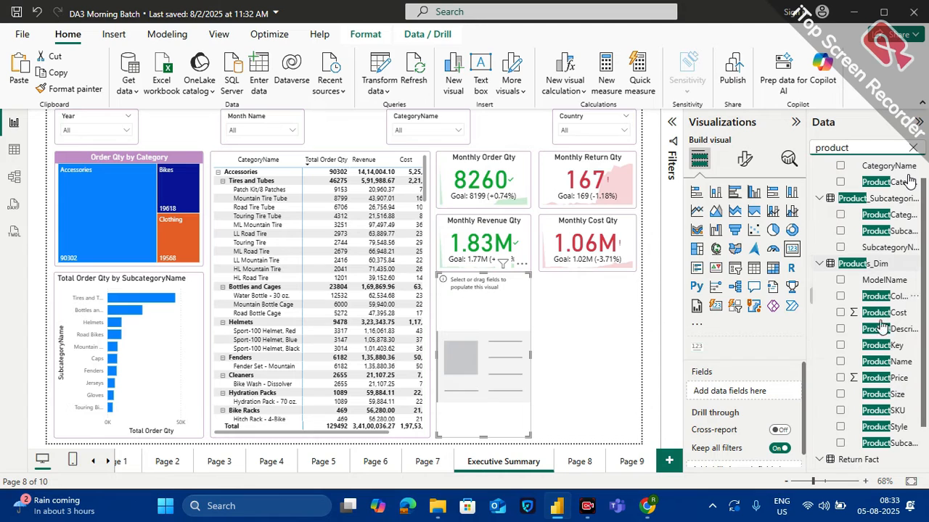
pyautogui.moveTo(878, 372); pyautogui.dragTo(758, 393)
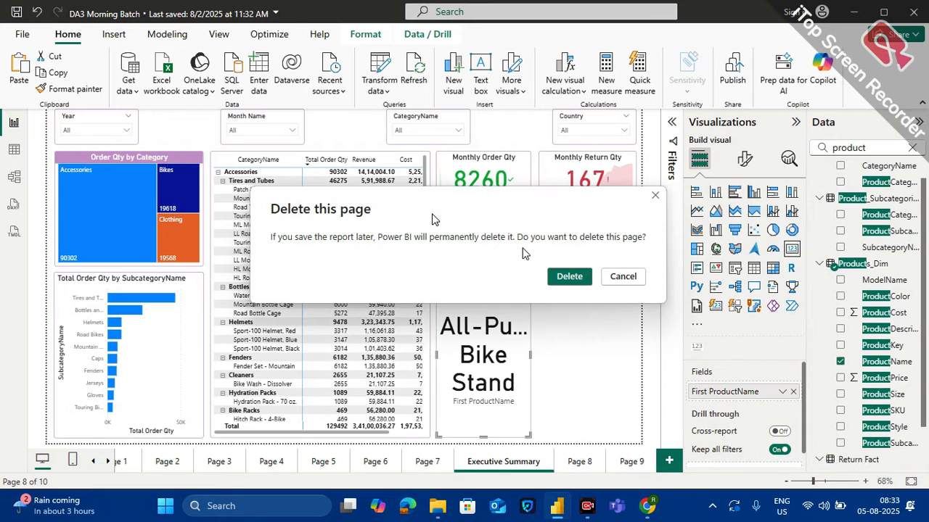
# Delete the report pages Page 8 and Page 9 that follow Executive Summary
pyautogui.click(567, 274)
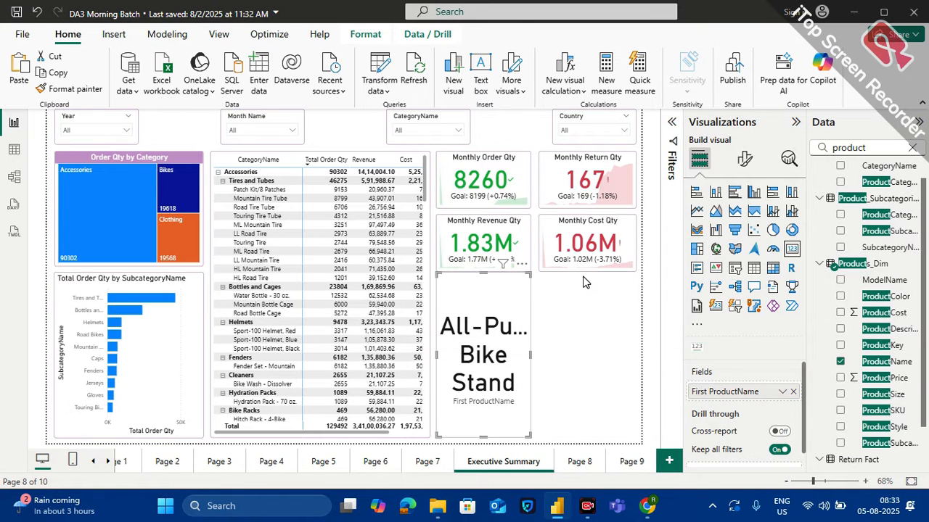
pyautogui.click(608, 463)
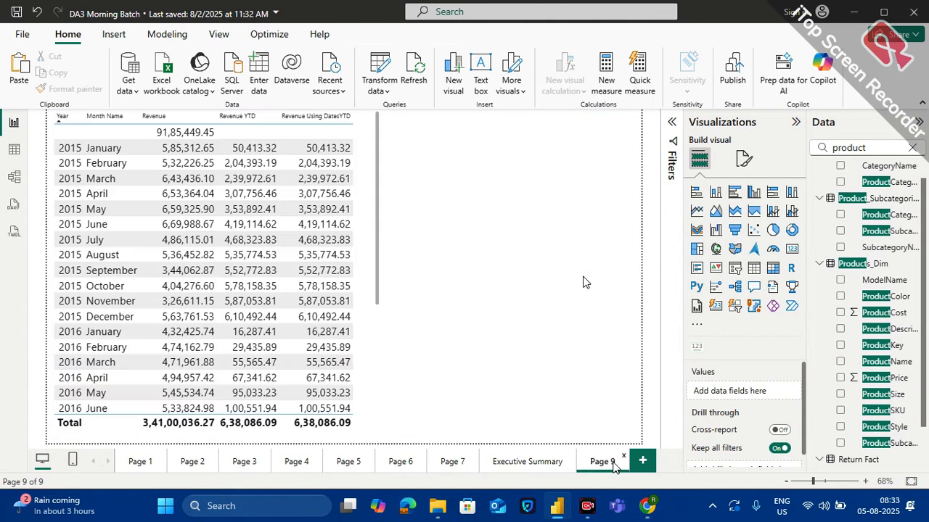
pyautogui.click(623, 457)
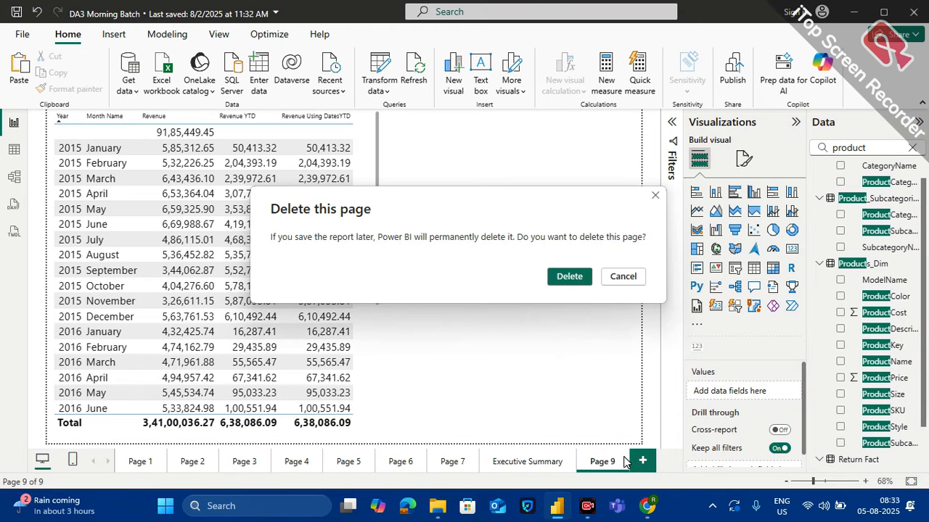
pyautogui.click(567, 276)
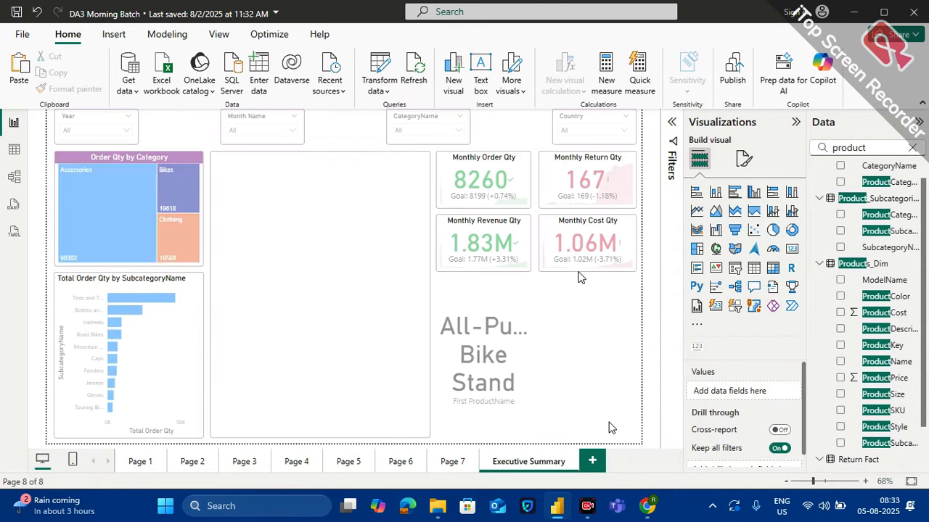
# Add a new report page with a table visual listing ProductName, and enlarge the table
pyautogui.click(593, 459)
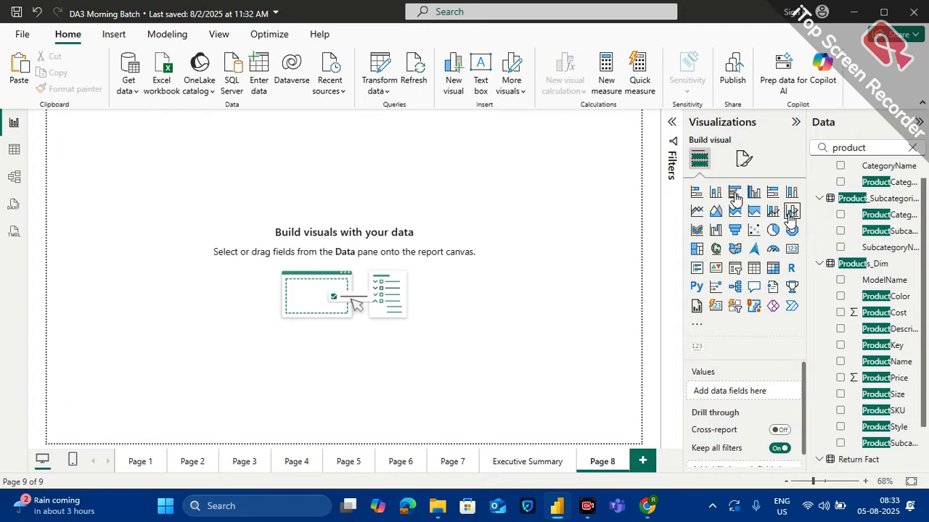
pyautogui.click(756, 270)
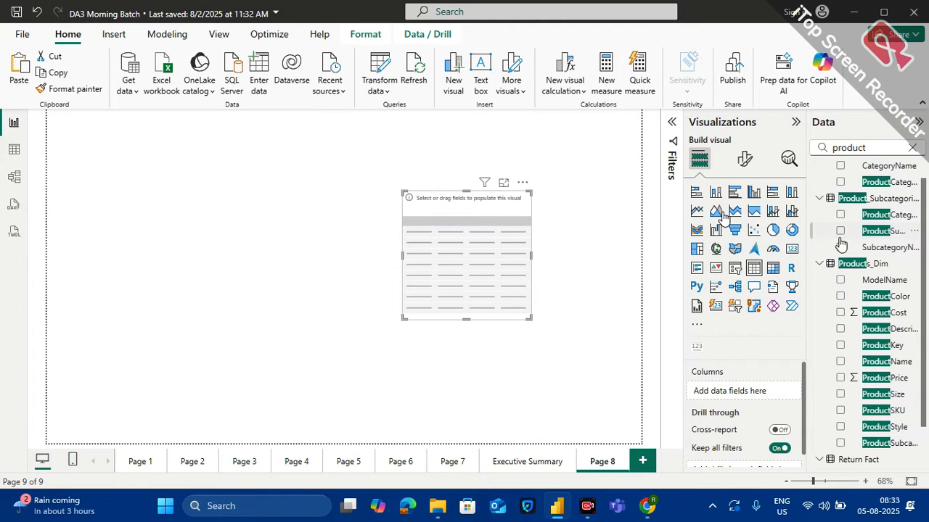
pyautogui.moveTo(891, 369); pyautogui.dragTo(765, 404)
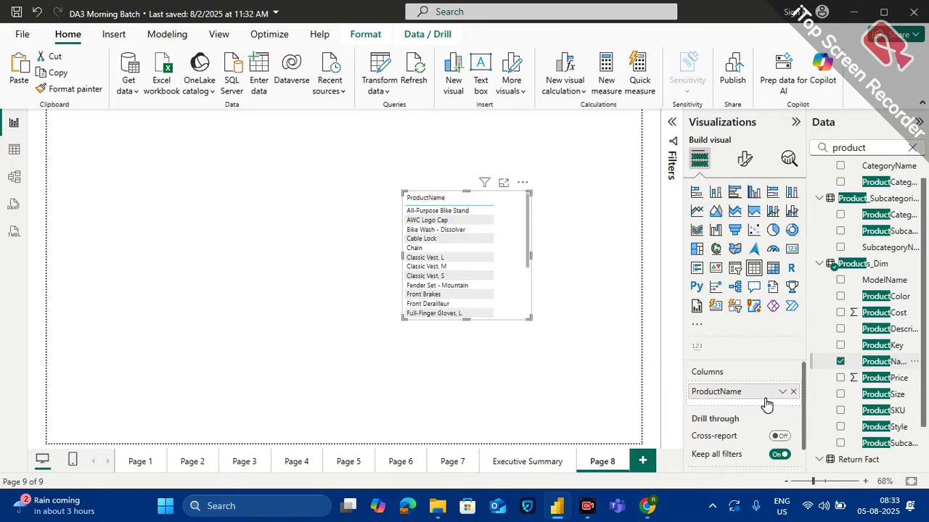
pyautogui.moveTo(401, 320); pyautogui.dragTo(352, 433)
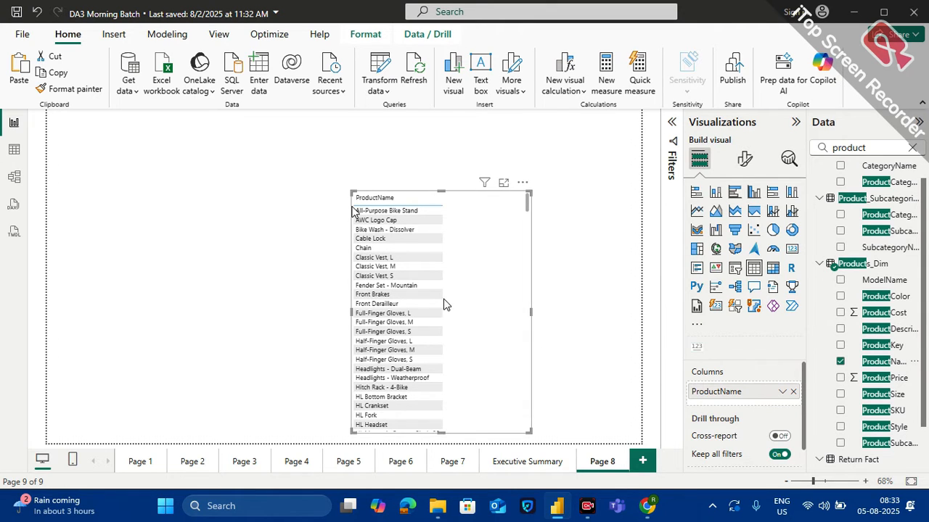
# On the Executive Summary page, widen the product name card to span the full width below both columns of KPI cards
pyautogui.click(519, 463)
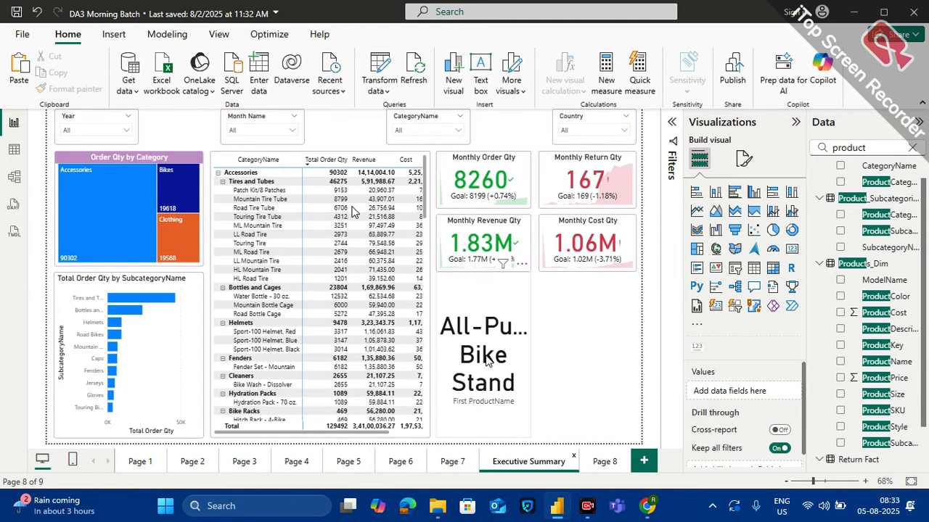
pyautogui.click(516, 317)
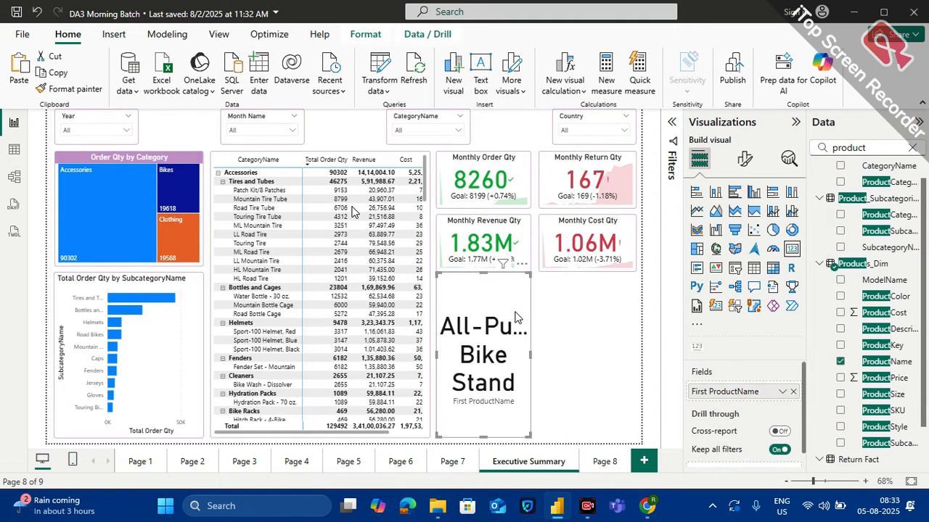
pyautogui.moveTo(533, 359); pyautogui.dragTo(637, 361)
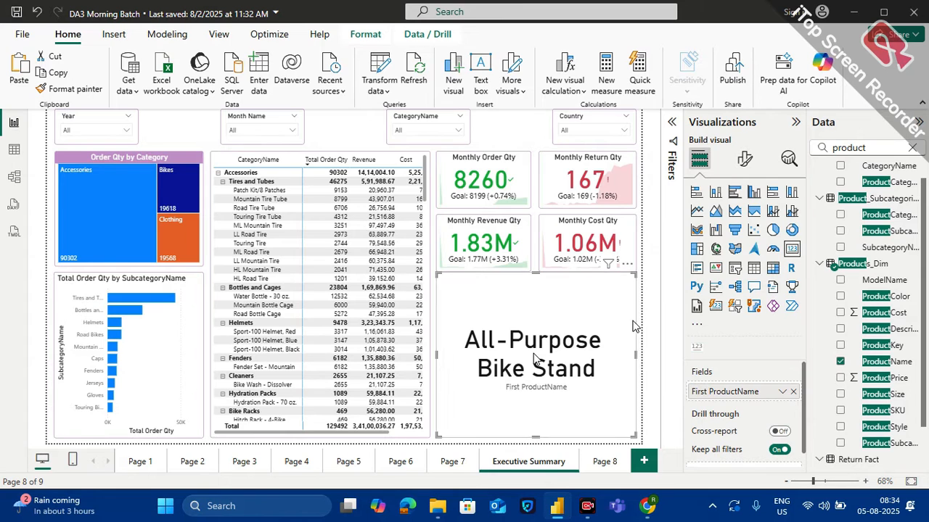
# Add ProductName as a visual-level filter on the product name card and set its filter type to Top N
pyautogui.click(673, 128)
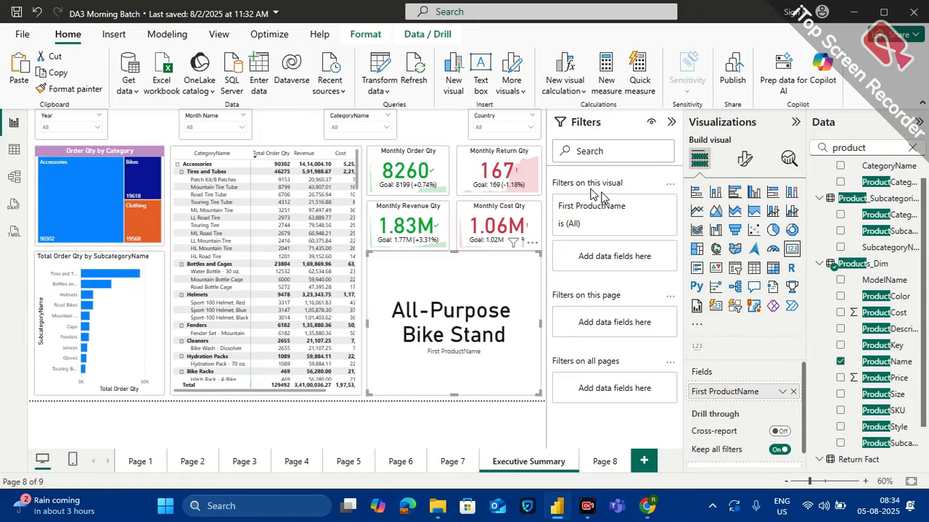
pyautogui.click(641, 207)
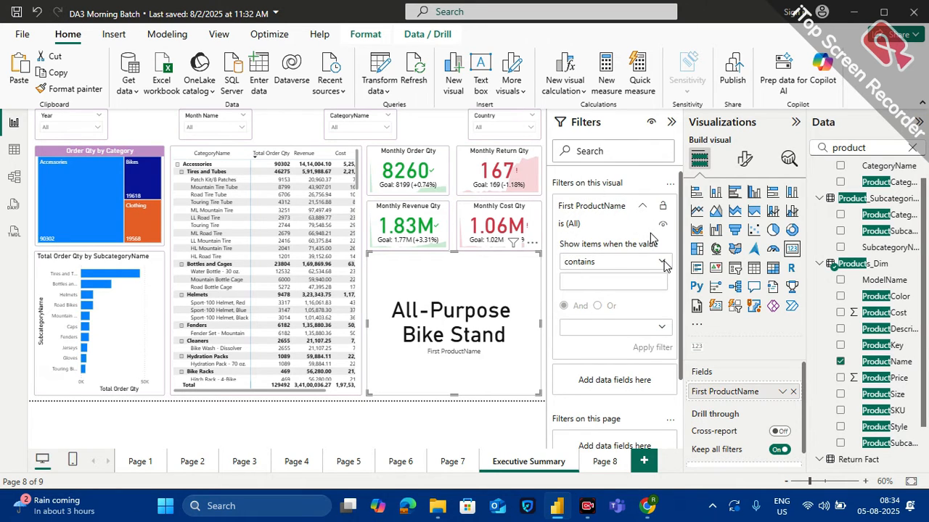
pyautogui.click(642, 207)
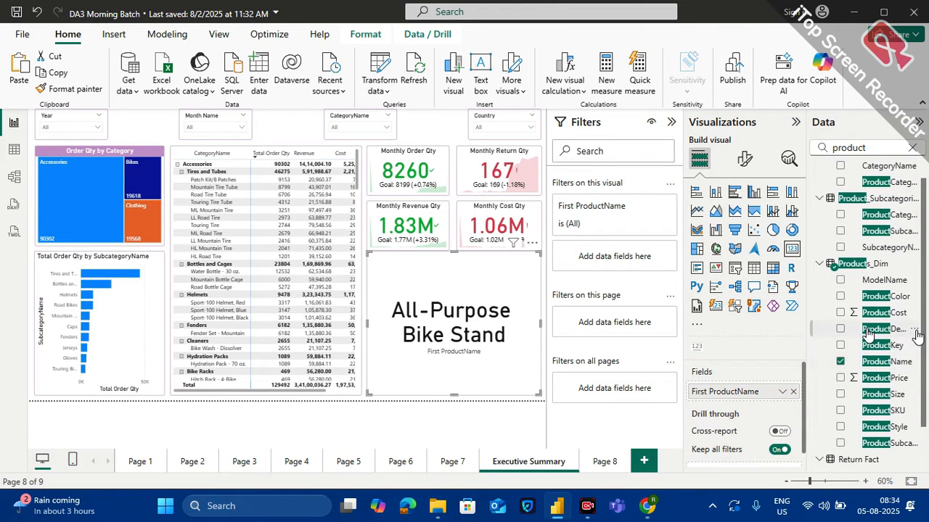
pyautogui.moveTo(879, 363); pyautogui.dragTo(620, 260)
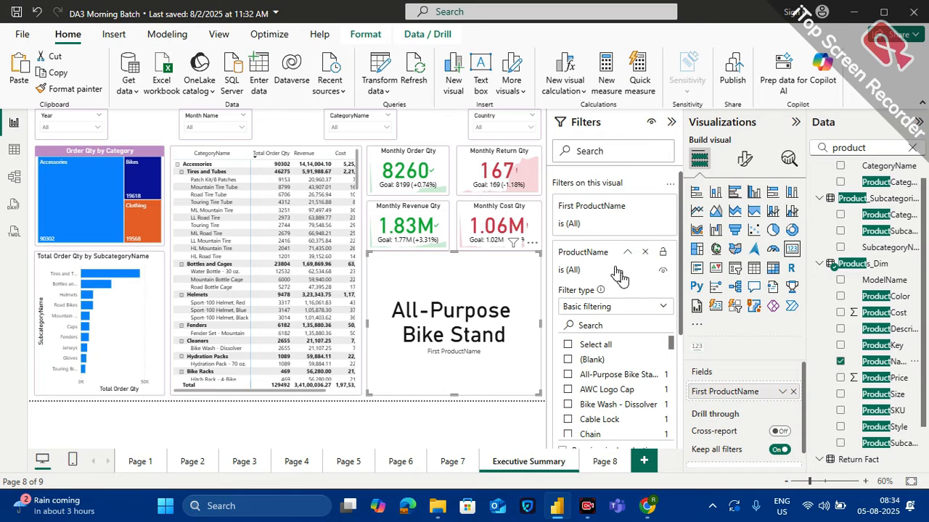
pyautogui.click(595, 306)
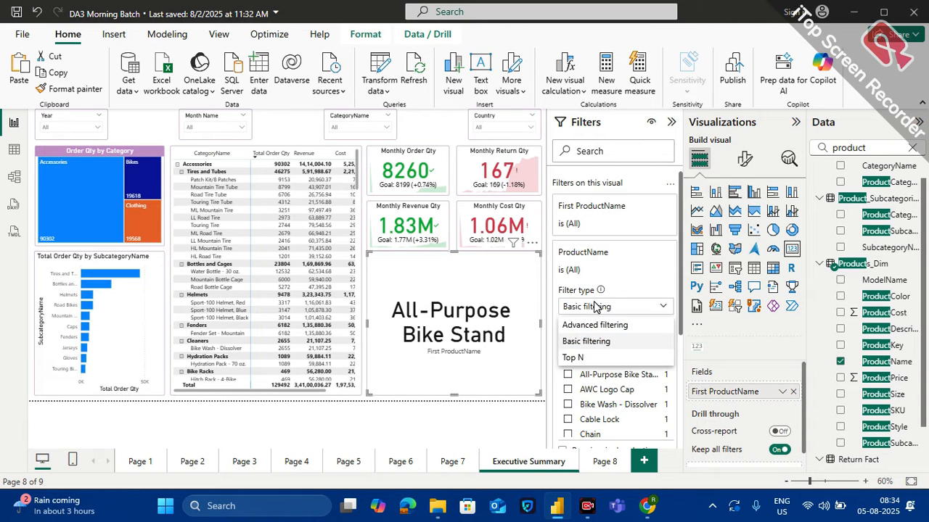
pyautogui.click(585, 359)
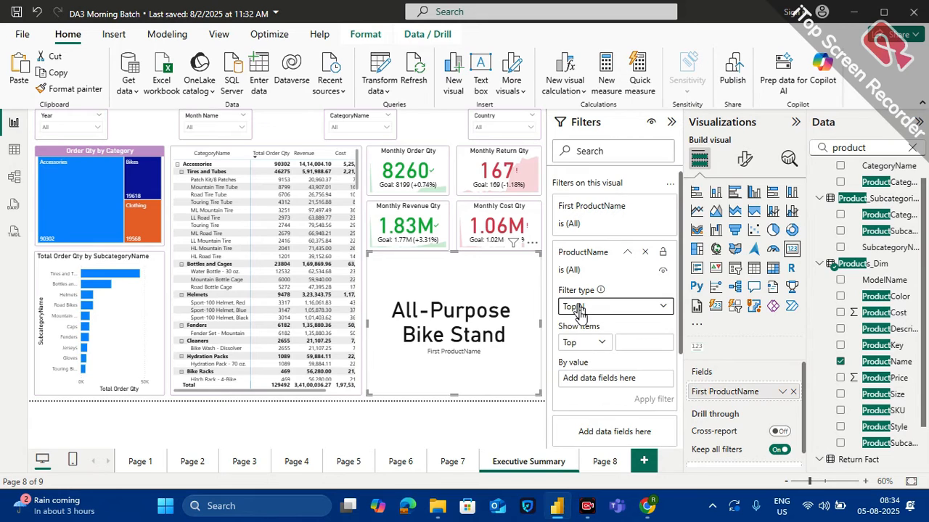
# Limit the ProductName filter to the top 1 item by the Revenue measure and apply it
pyautogui.click(633, 340)
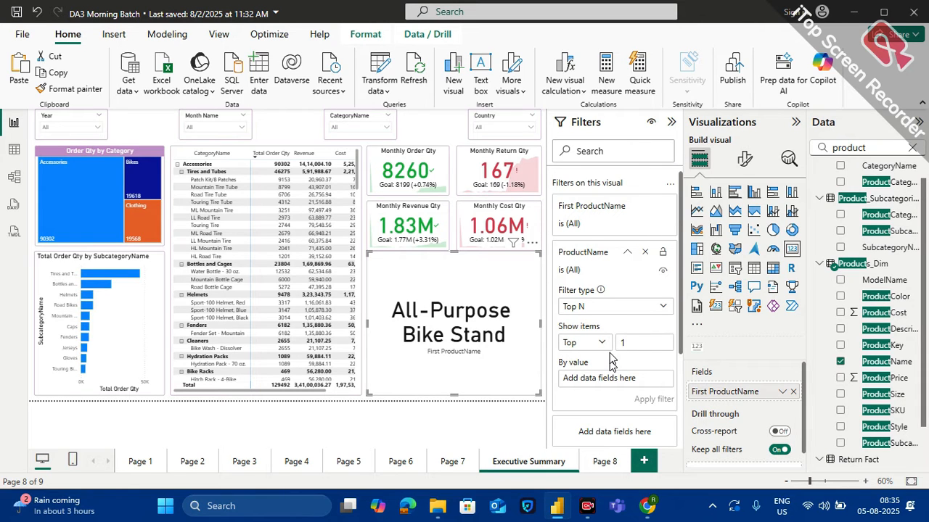
pyautogui.scroll(-1, 611, 364)
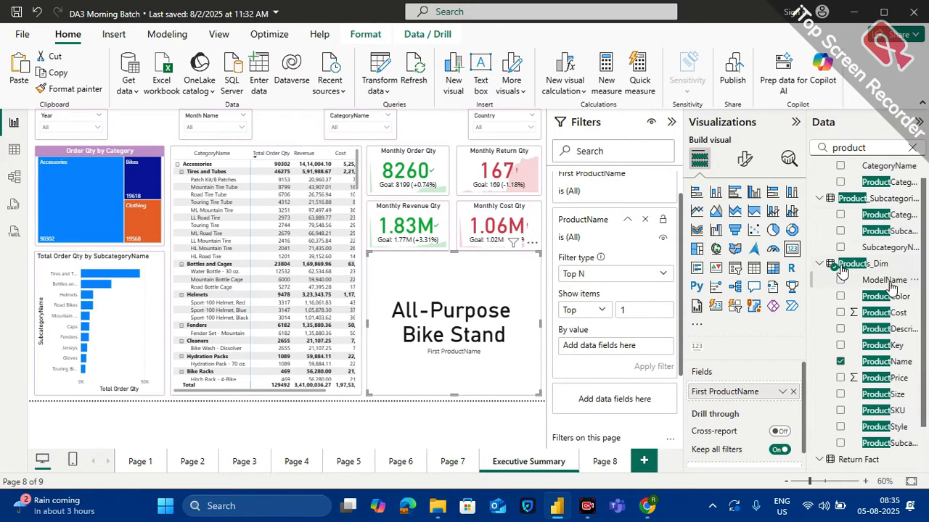
pyautogui.click(912, 149)
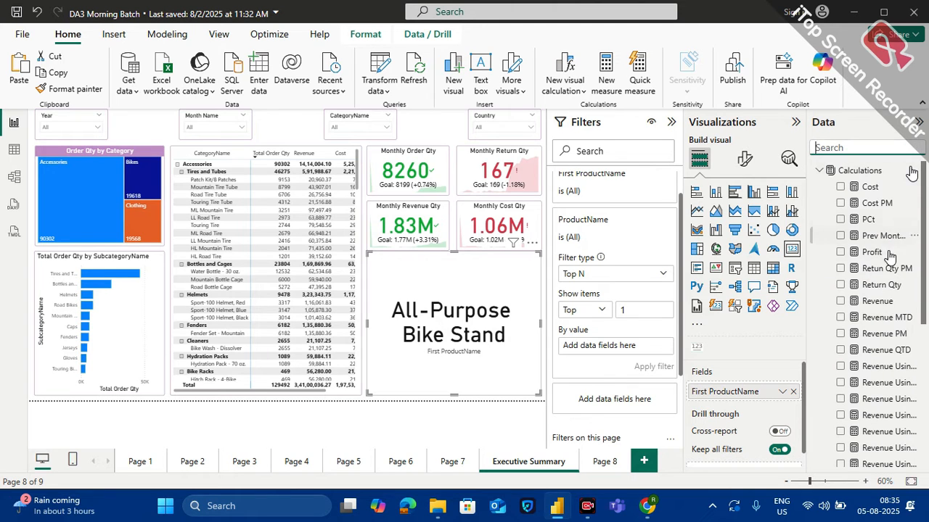
pyautogui.moveTo(878, 302); pyautogui.dragTo(615, 348)
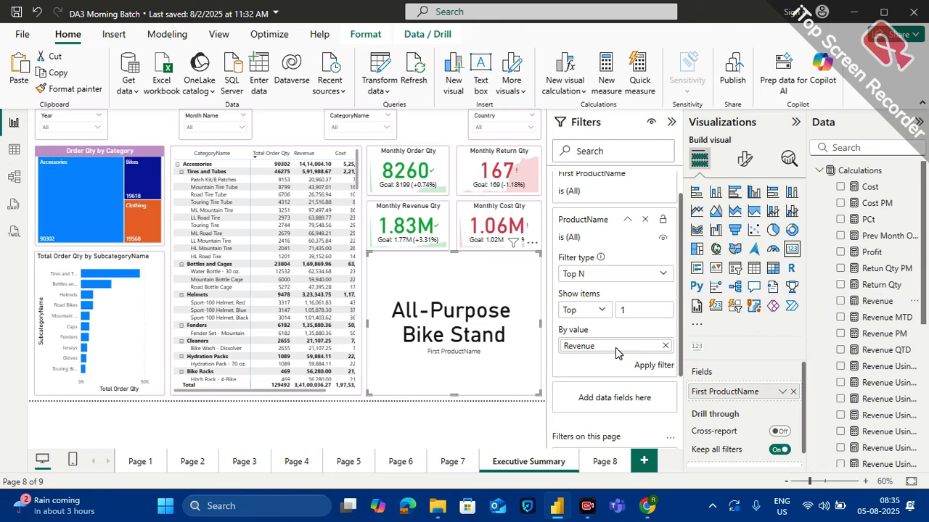
pyautogui.click(651, 367)
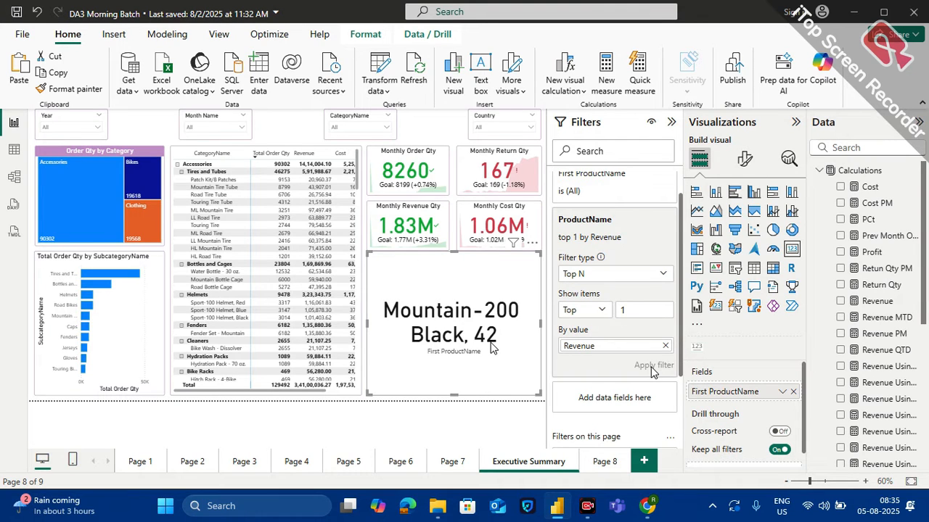
# Add the Revenue measure to the product table on Page 8 and sort the table by Revenue in descending order
pyautogui.click(605, 463)
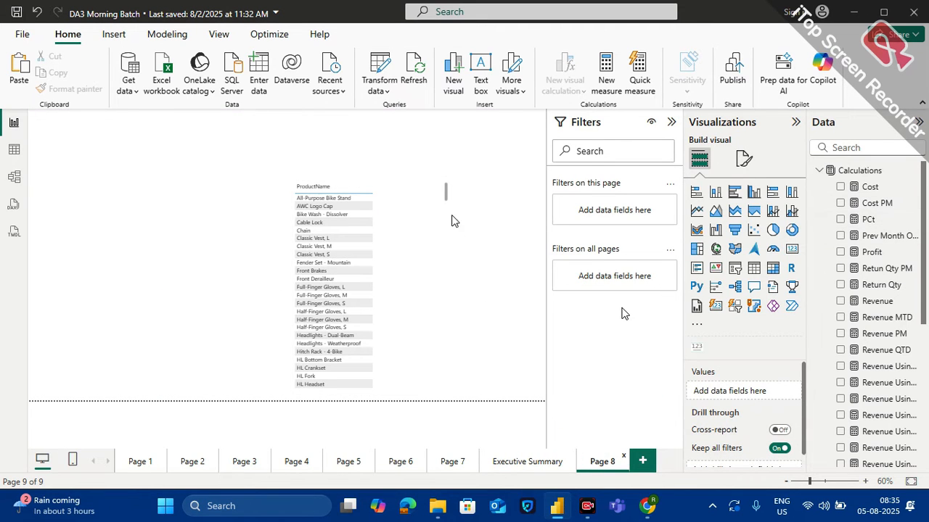
pyautogui.click(447, 197)
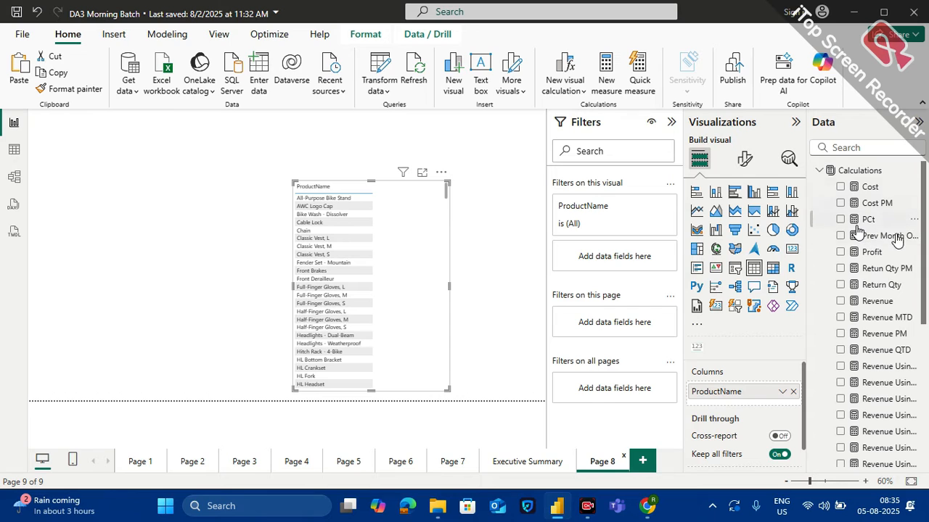
pyautogui.moveTo(876, 303); pyautogui.dragTo(750, 407)
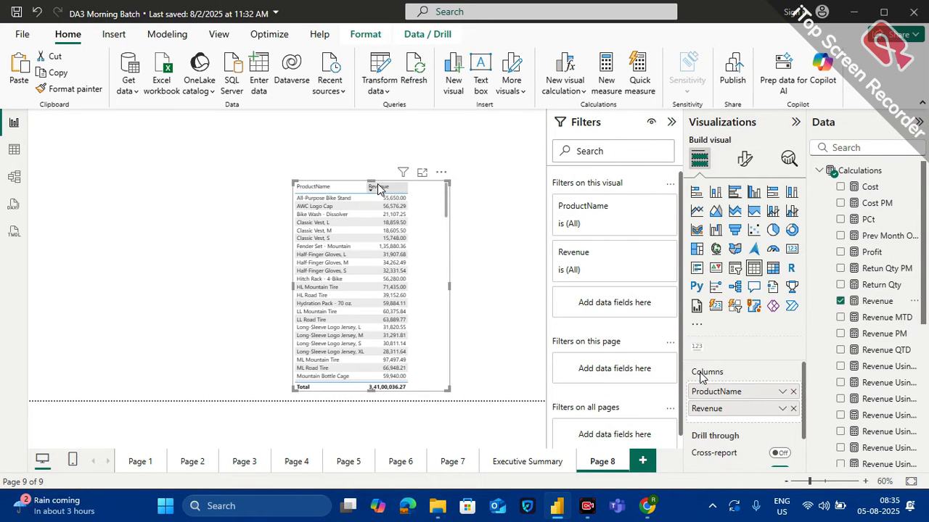
pyautogui.click(377, 187)
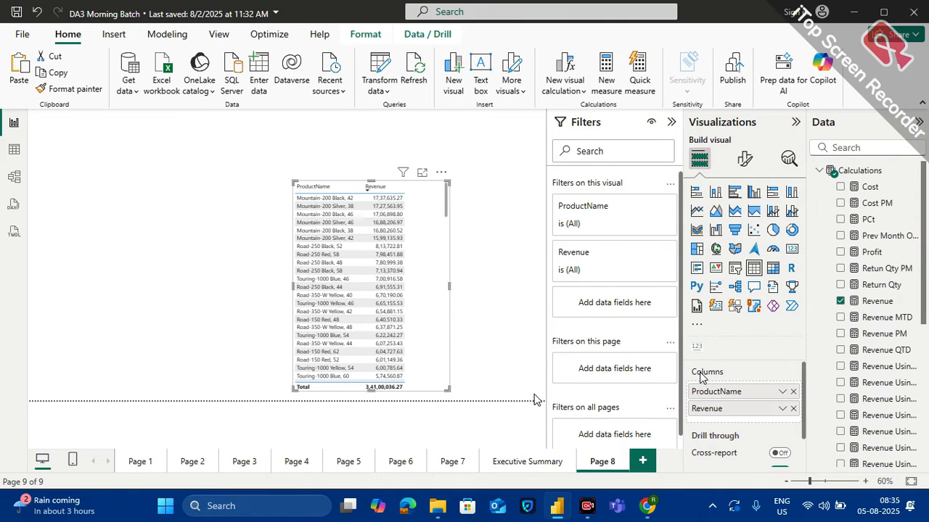
# Check how the product name card on Executive Summary responds to the Year slicer at 2016, and clear the slicer again
pyautogui.click(527, 461)
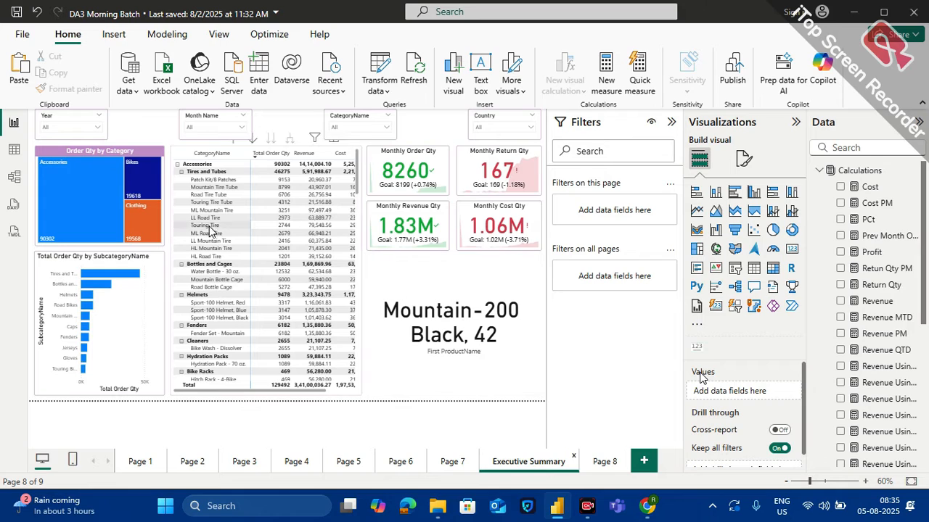
pyautogui.click(98, 127)
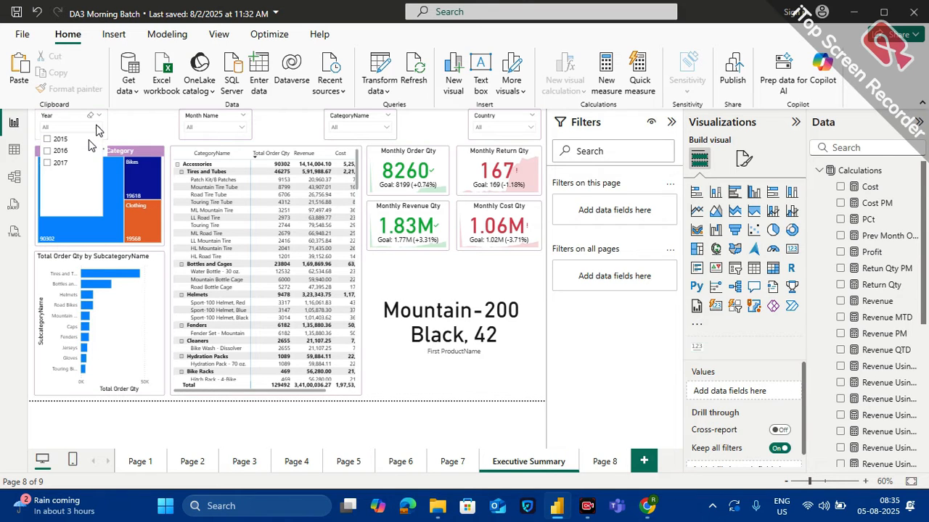
pyautogui.click(59, 150)
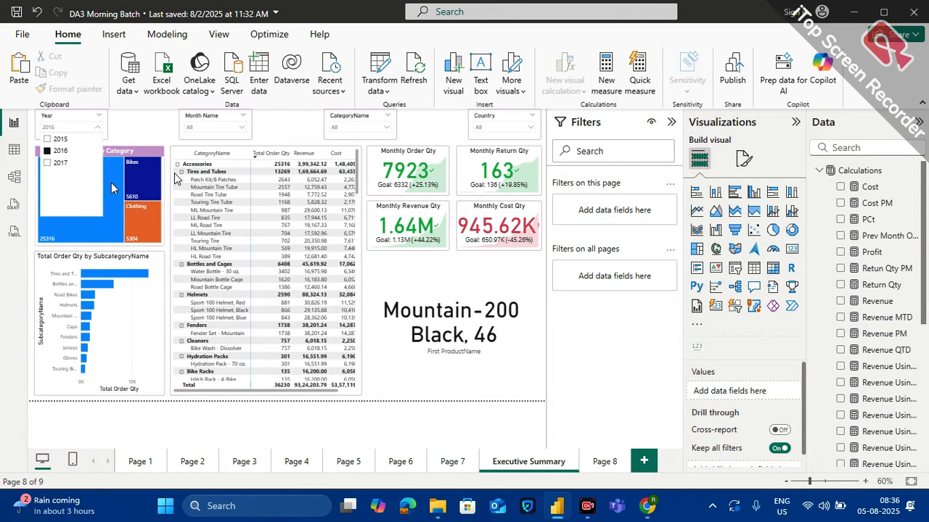
pyautogui.click(59, 150)
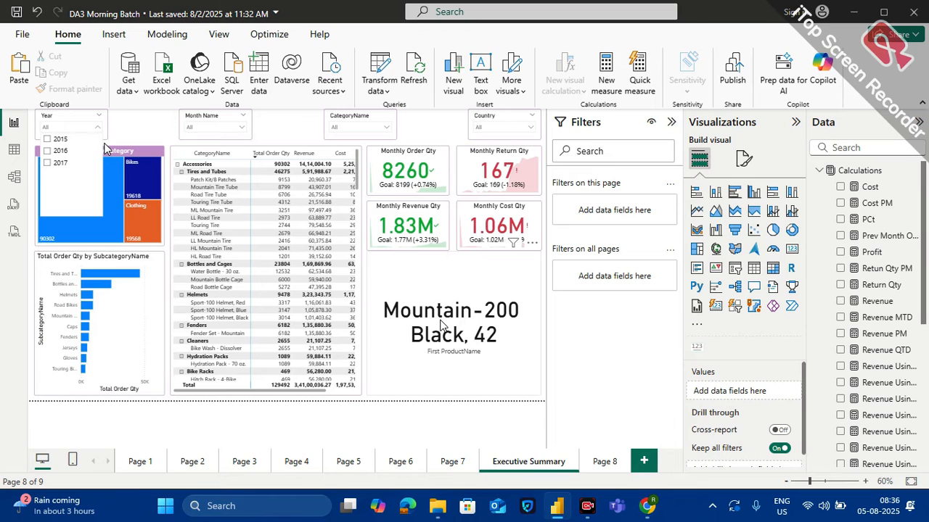
pyautogui.click(483, 282)
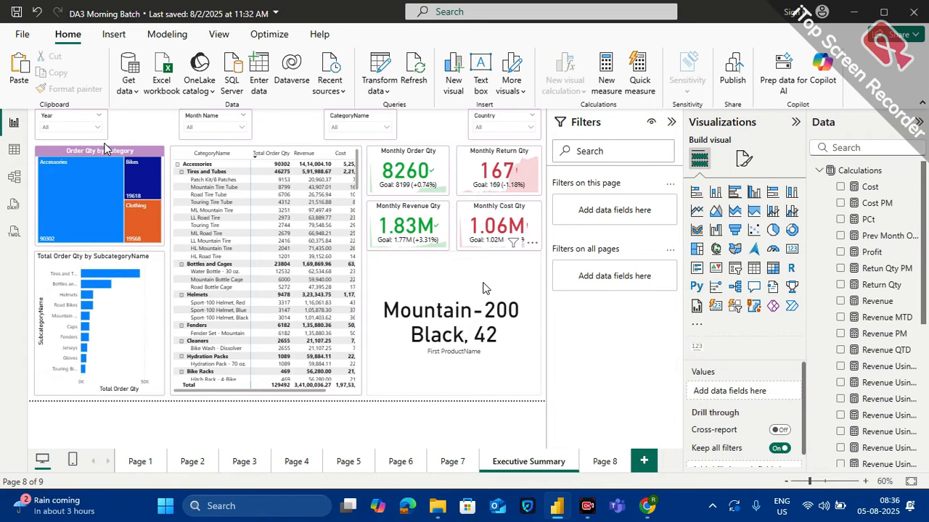
# Reduce the product name card to a single-line height and set its callout value font size to 25
pyautogui.click(485, 288)
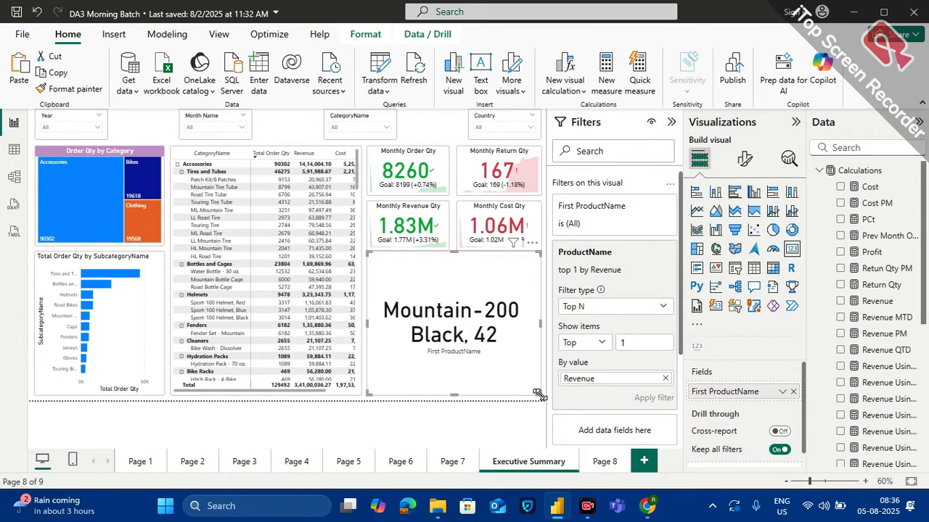
pyautogui.moveTo(540, 396); pyautogui.dragTo(523, 282)
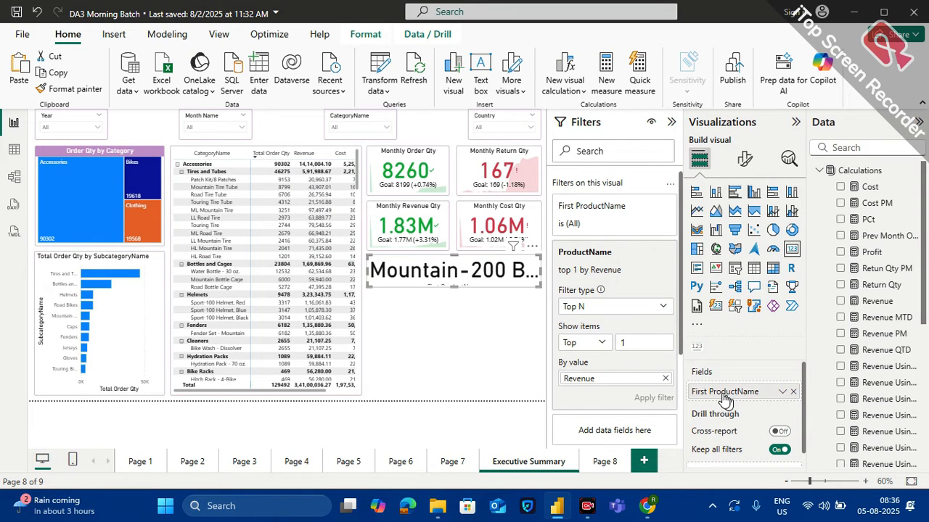
pyautogui.click(744, 159)
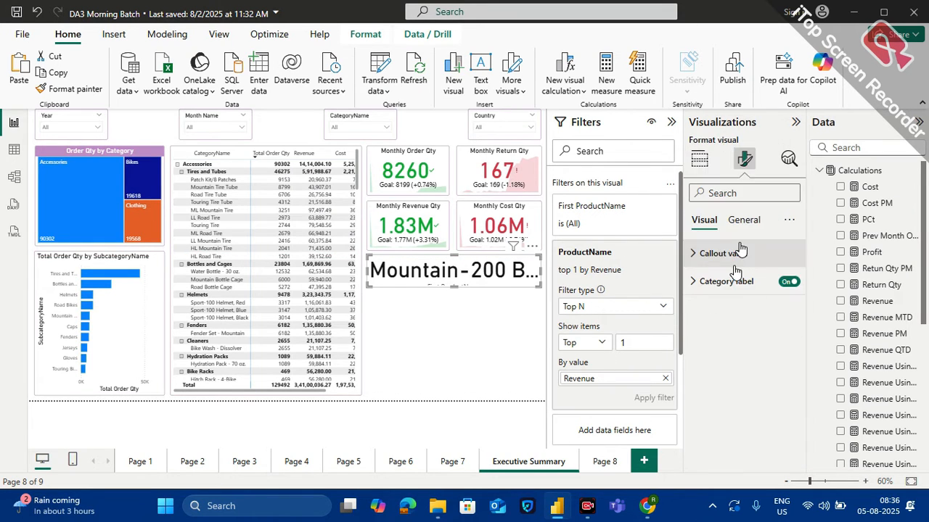
pyautogui.click(724, 254)
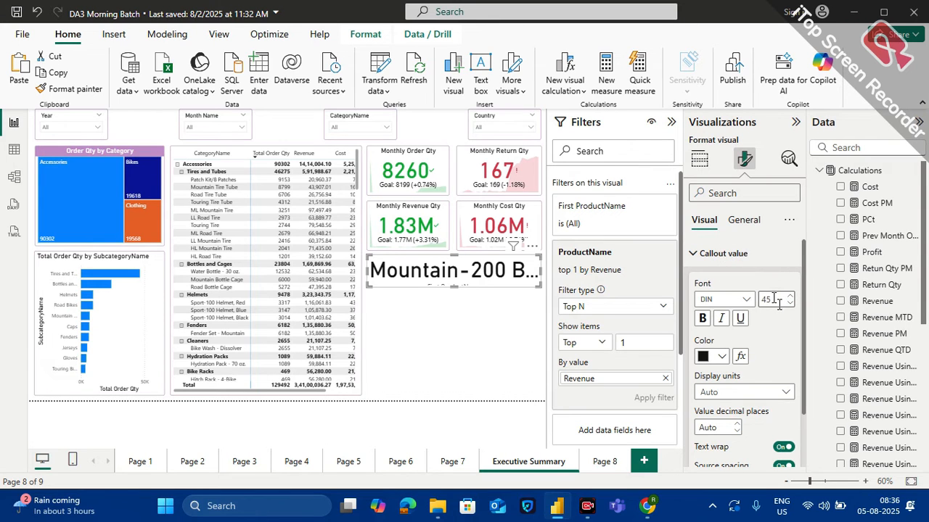
pyautogui.write('20')
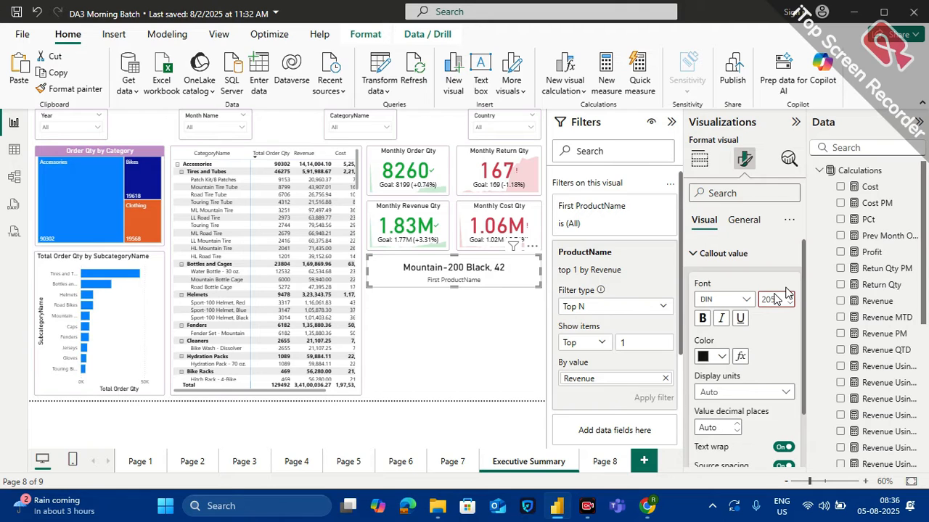
pyautogui.write('5')
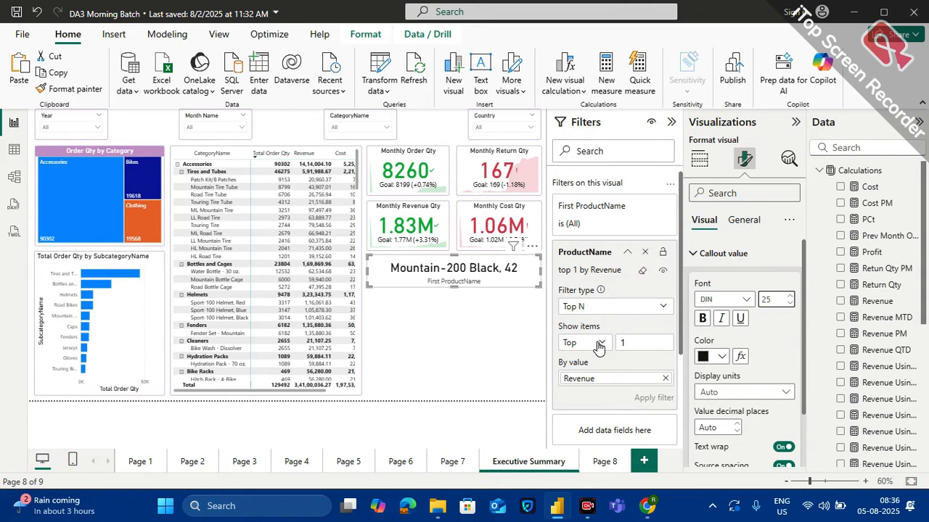
# Turn off the product name card's category label and turn on its title
pyautogui.click(750, 227)
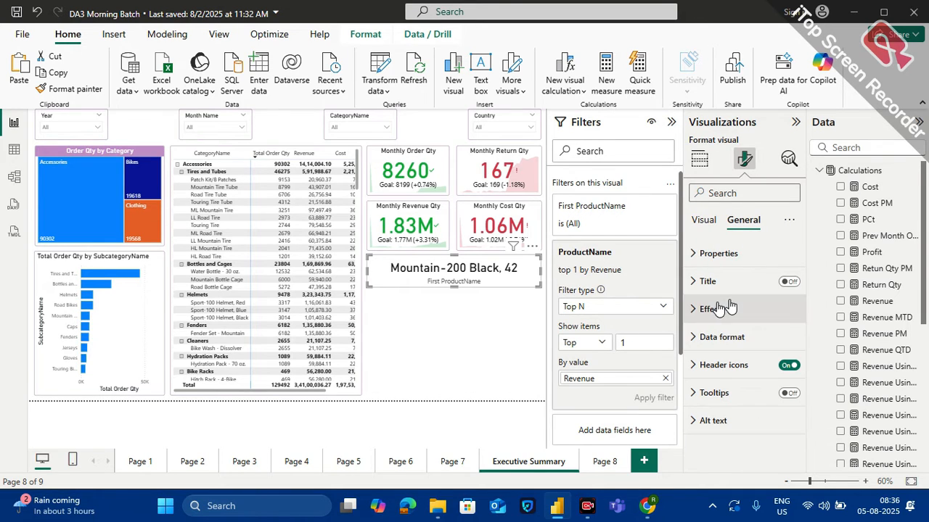
pyautogui.click(700, 221)
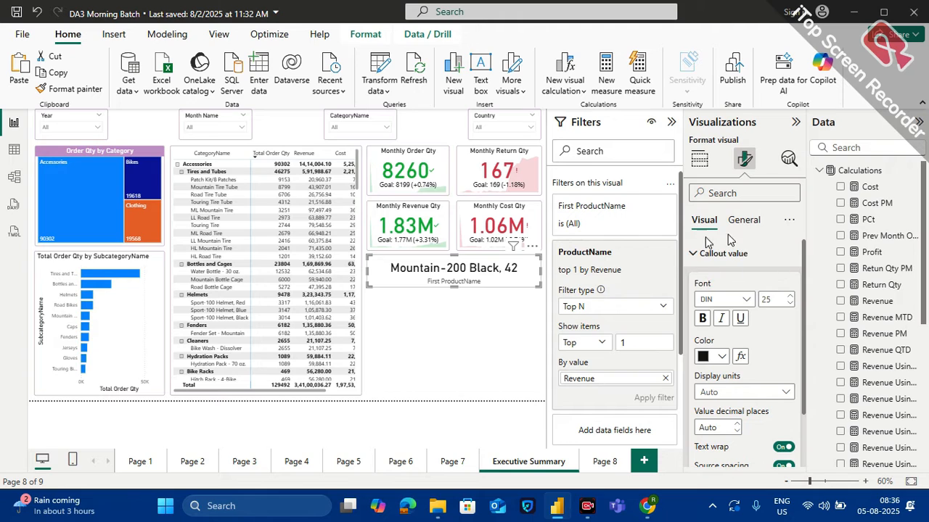
pyautogui.click(695, 253)
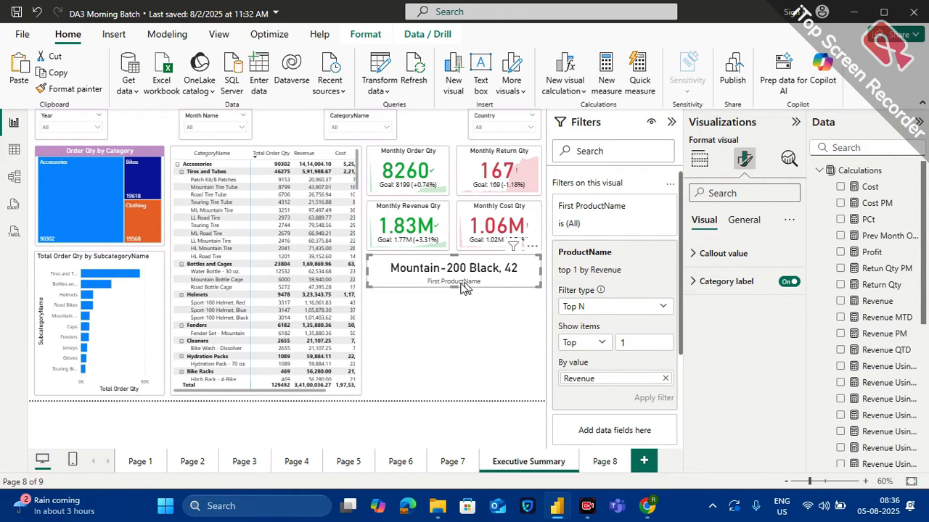
pyautogui.click(789, 282)
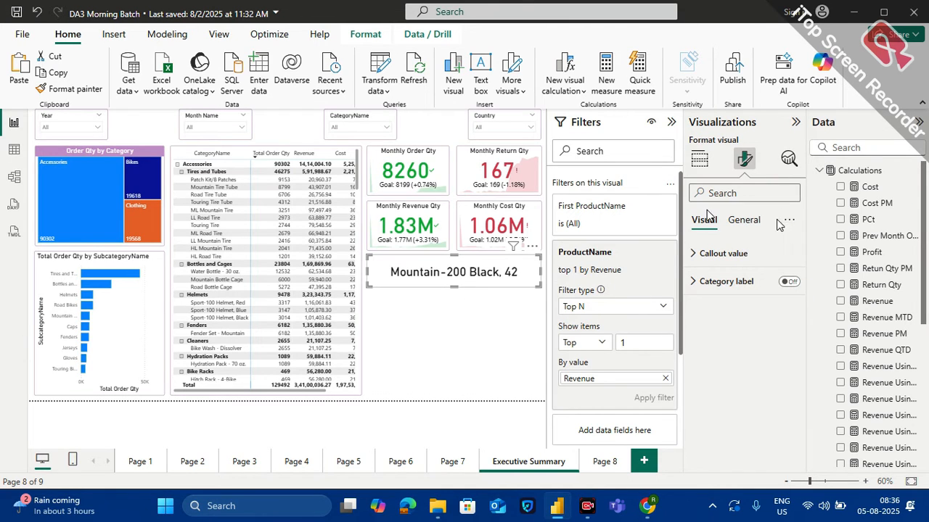
pyautogui.click(747, 221)
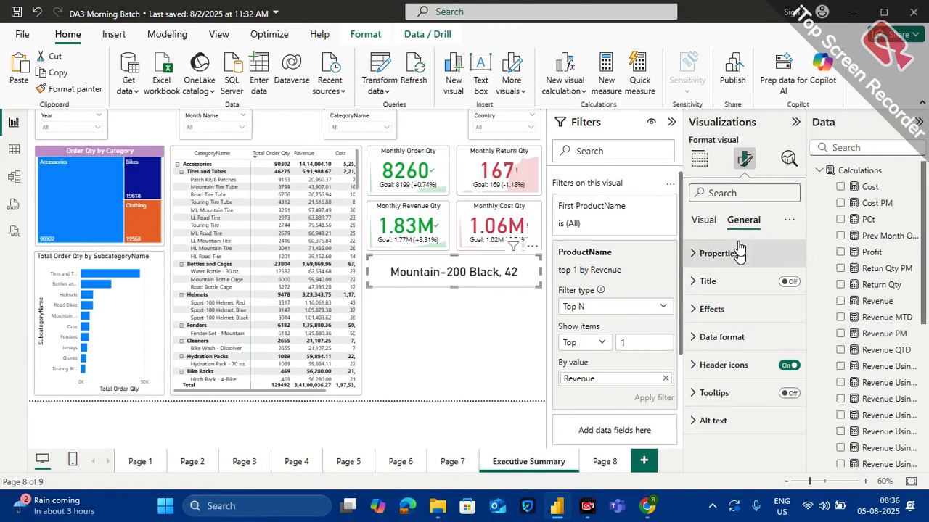
pyautogui.click(790, 287)
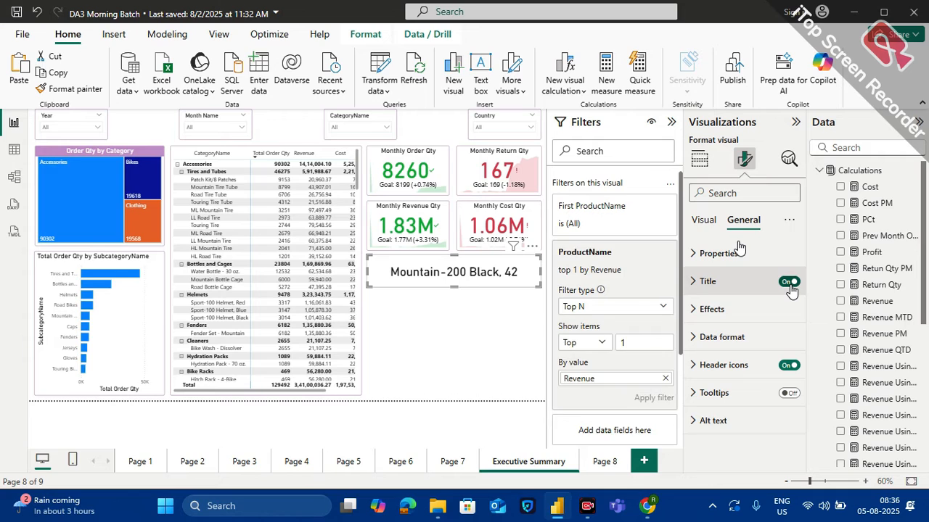
# Set the product name card's title to "Top Product by Revenue" and center it horizontally
pyautogui.click(698, 282)
pyautogui.click(707, 350)
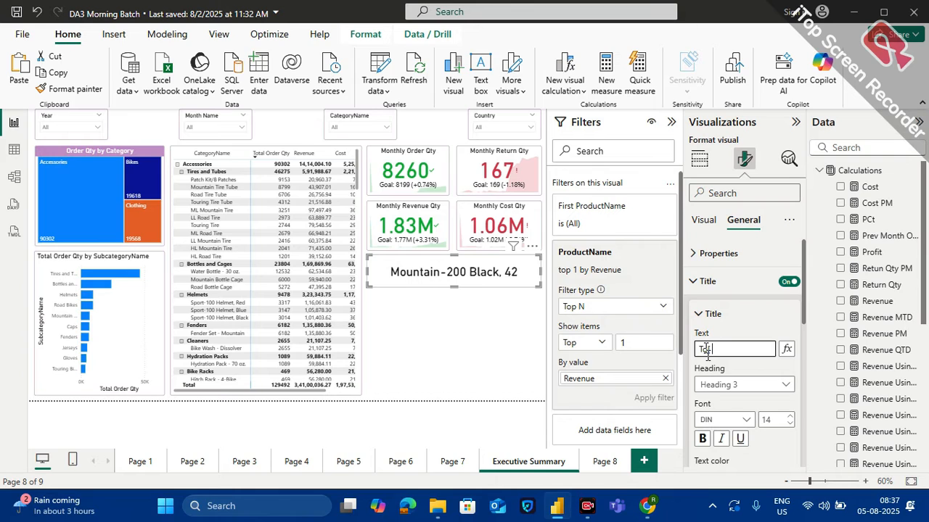
pyautogui.write('To[ {r')
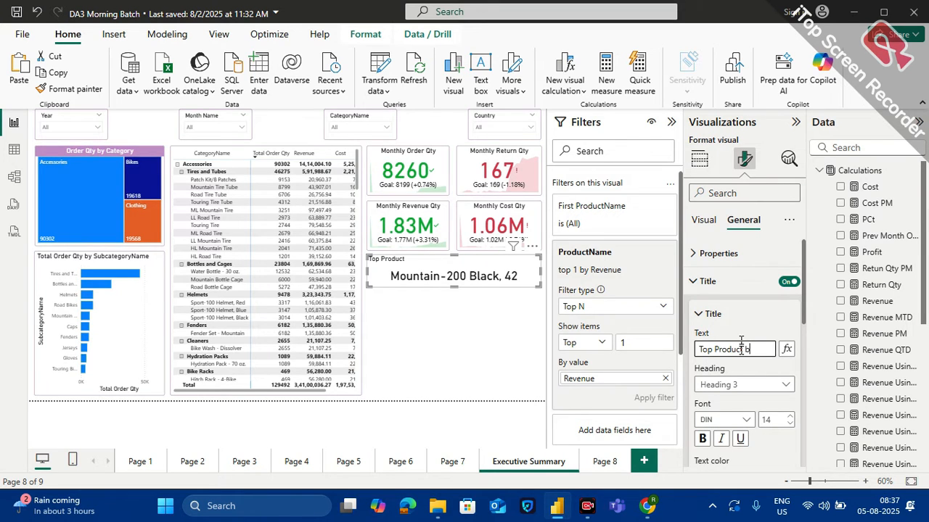
pyautogui.write('enue')
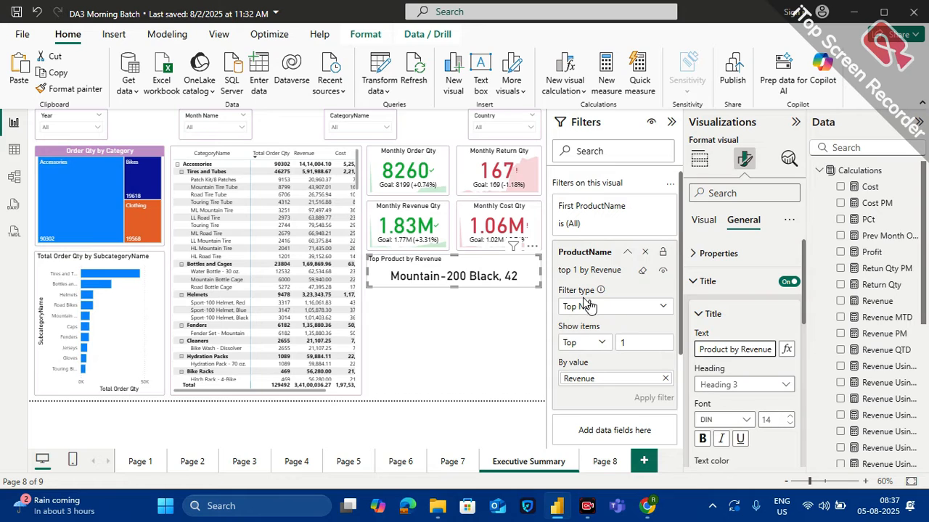
pyautogui.scroll(-3, 752, 402)
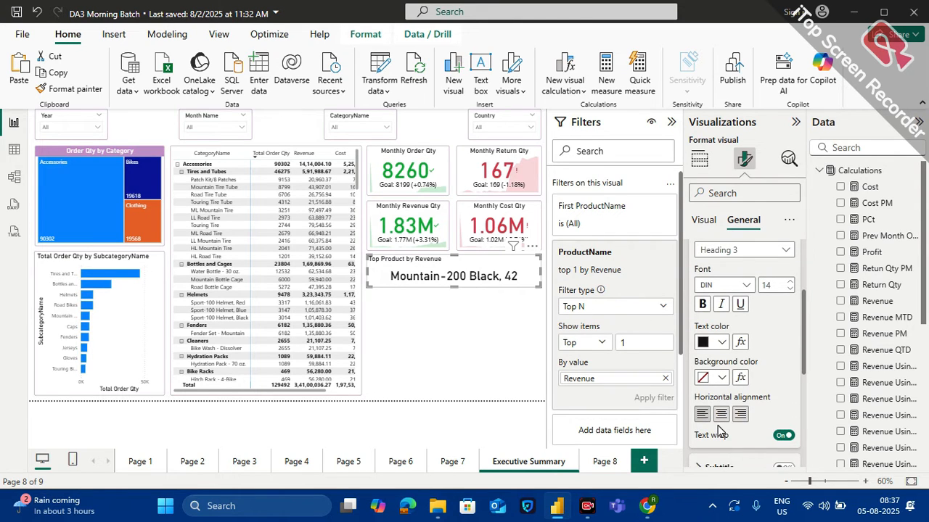
pyautogui.click(720, 413)
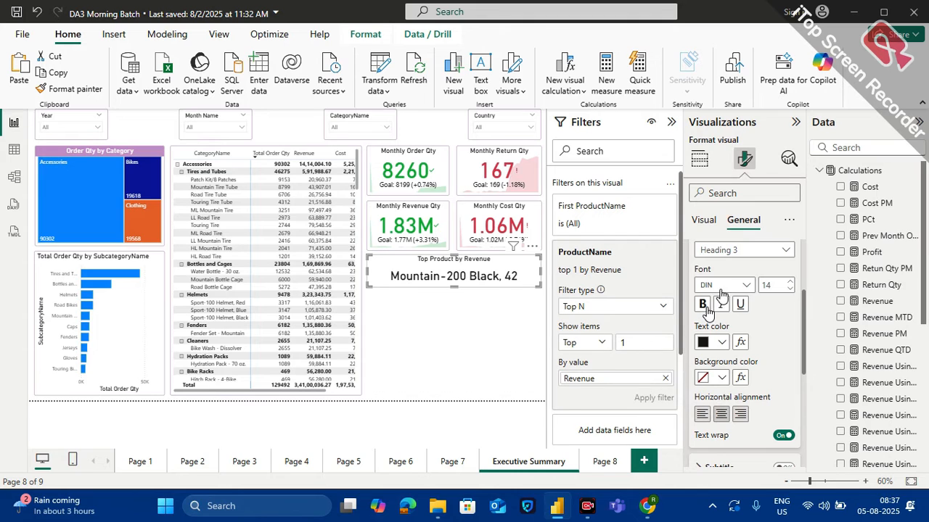
# Set the background color of the Top Product by Revenue card to light purple #c499ca
pyautogui.click(707, 220)
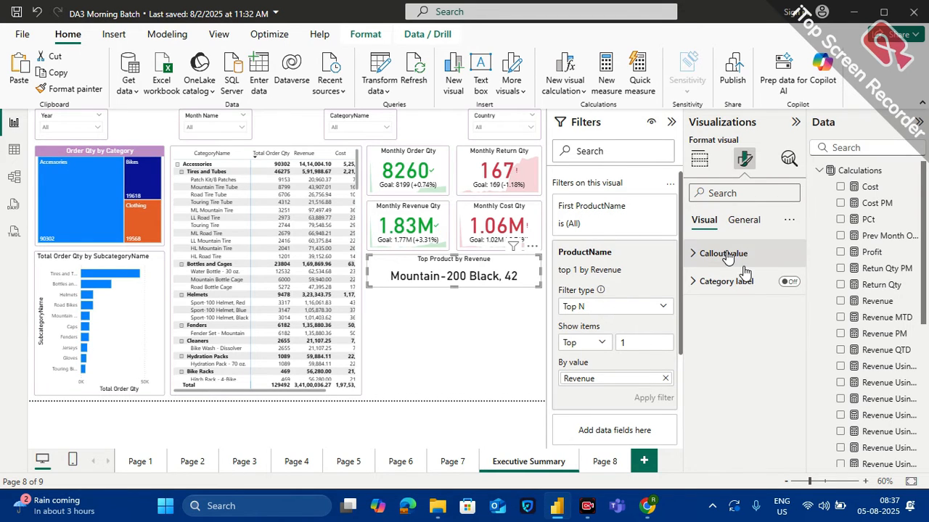
pyautogui.click(745, 225)
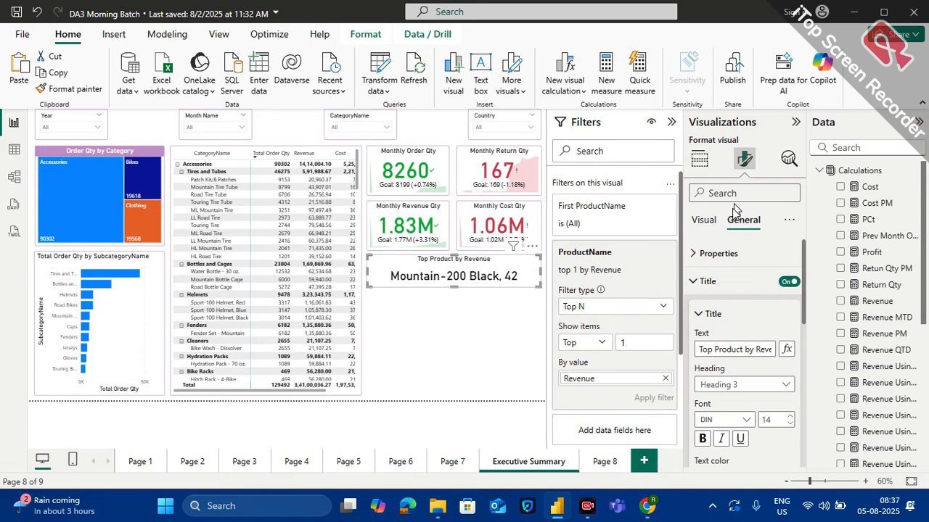
pyautogui.click(733, 193)
pyautogui.write('bac')
pyautogui.scroll(-2, 738, 381)
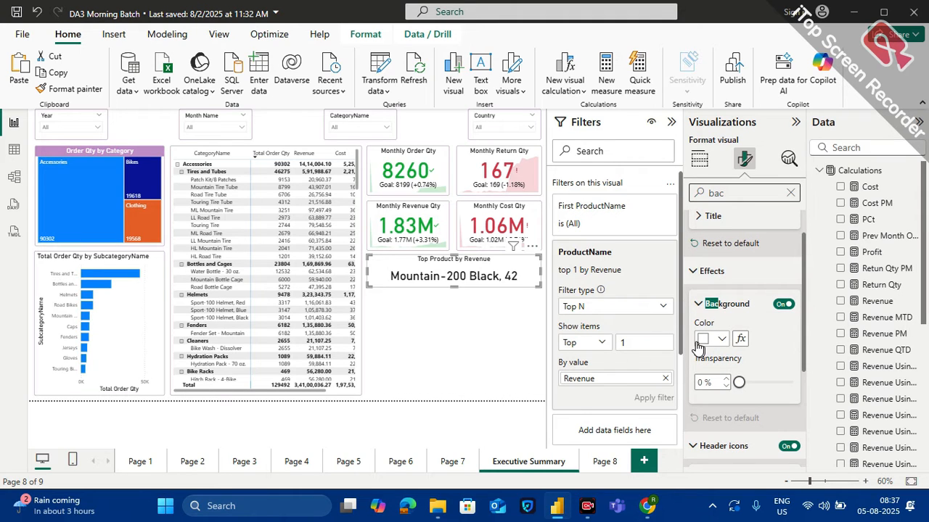
pyautogui.click(722, 340)
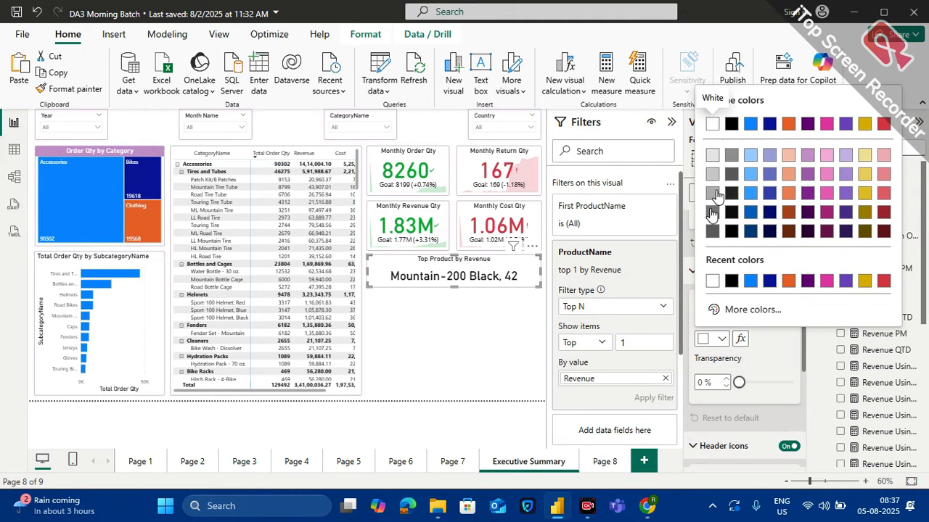
pyautogui.click(808, 154)
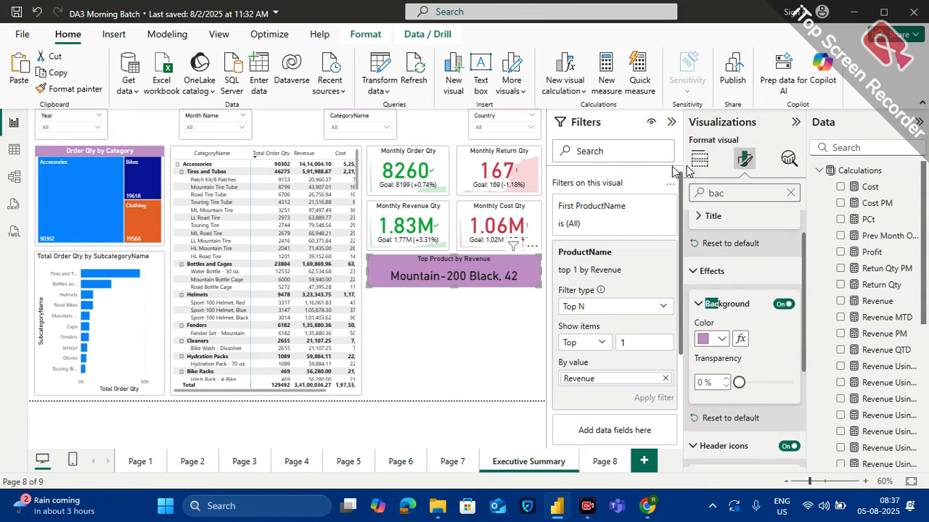
# Turn on the top product card's visual border in light purple #c499ca with 10 px rounded corners
pyautogui.click(732, 194)
pyautogui.doubleClick(732, 194)
pyautogui.write('vi')
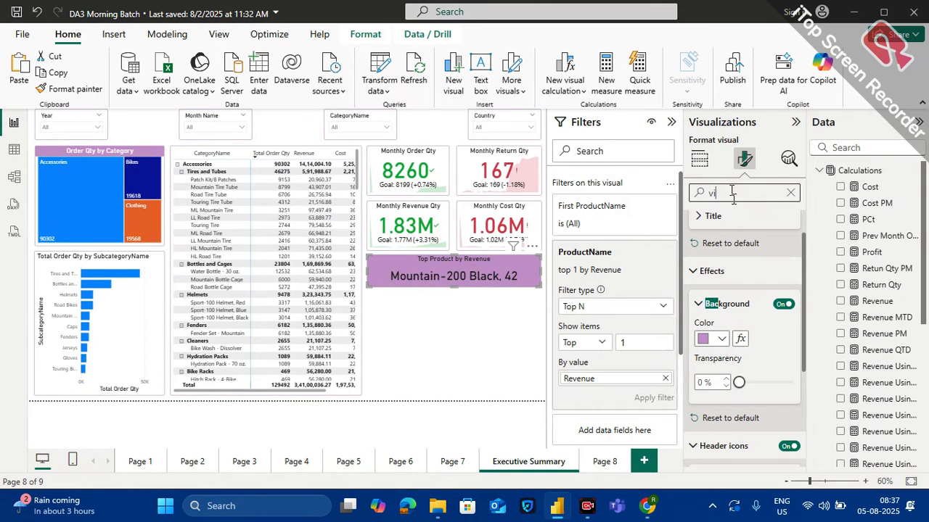
pyautogui.write('s')
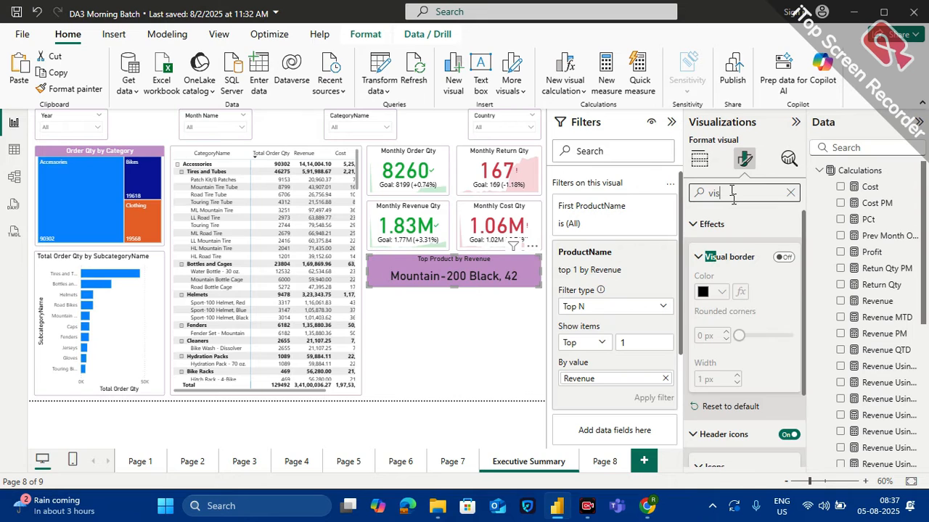
pyautogui.click(786, 261)
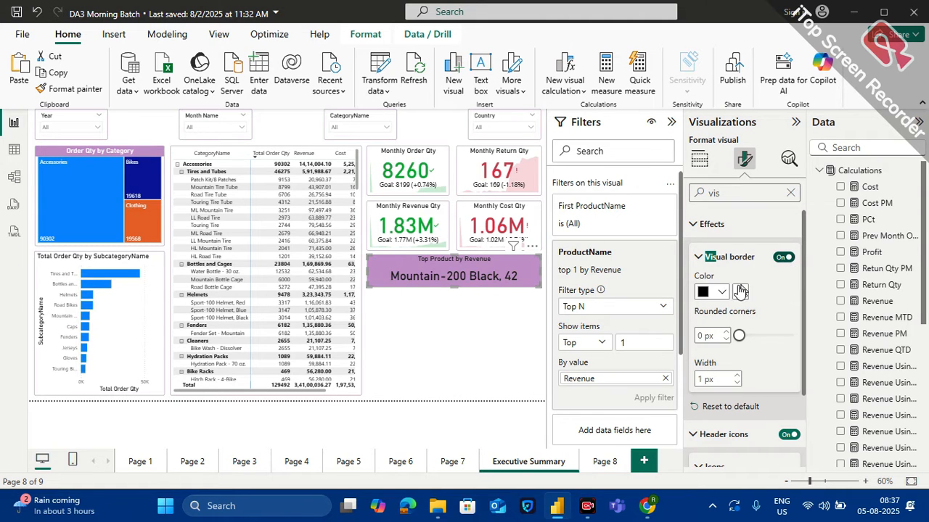
pyautogui.click(720, 292)
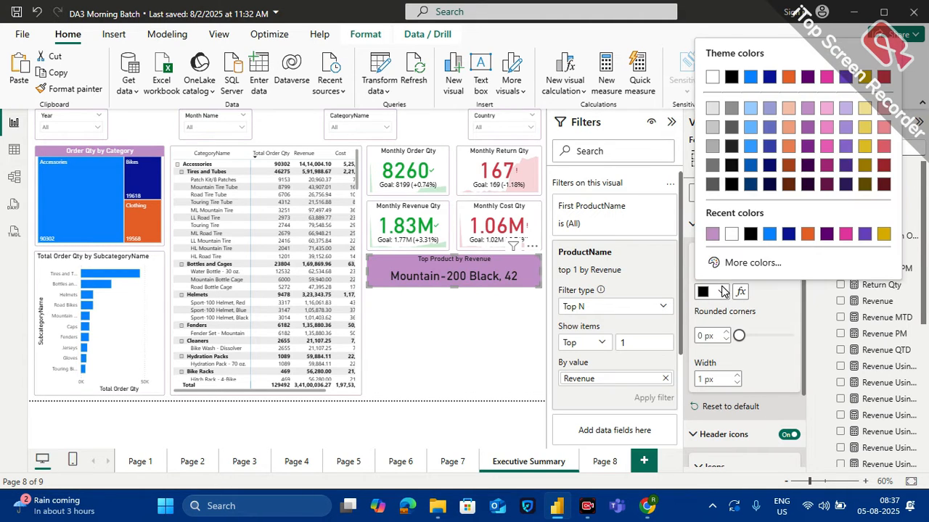
pyautogui.click(710, 234)
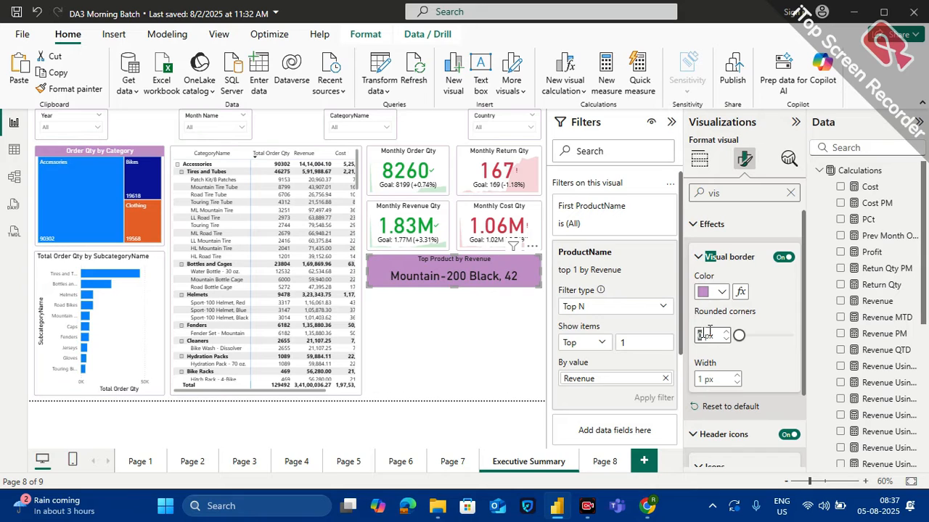
pyautogui.write('10')
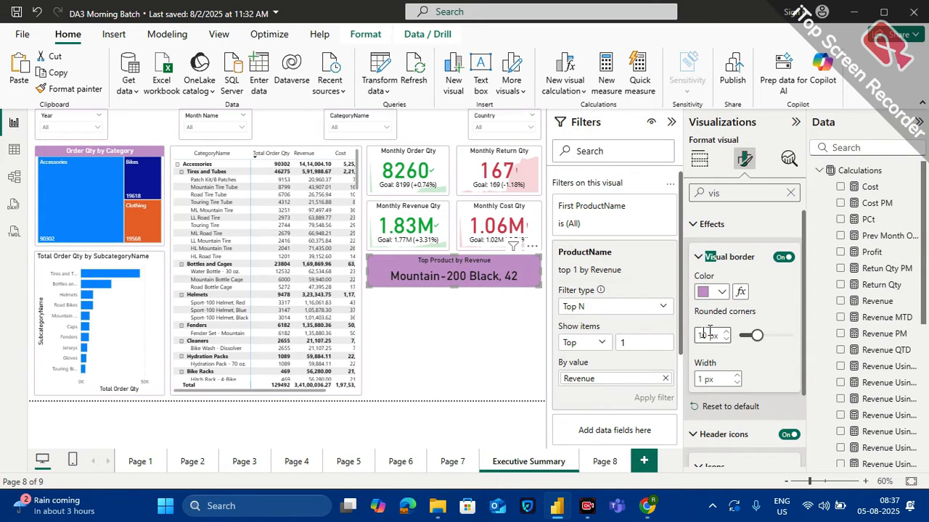
pyautogui.click(417, 356)
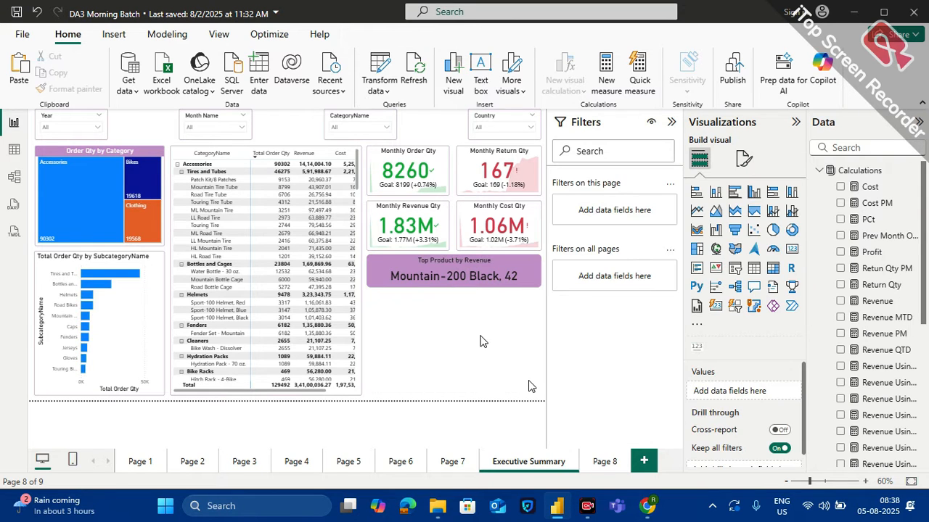
# Nudge the Top Product by Revenue card slightly upward, closer to the KPI cards
pyautogui.click(428, 276)
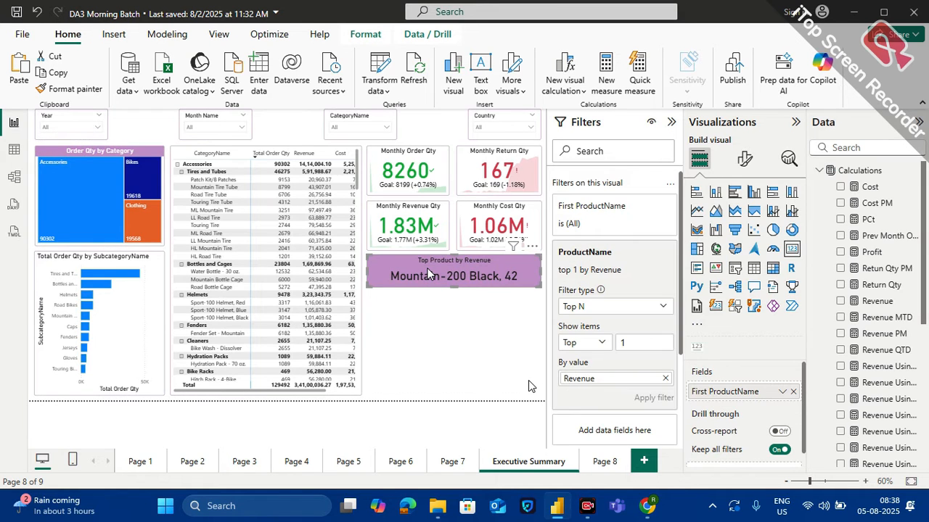
pyautogui.press('Up')
pyautogui.click(450, 324)
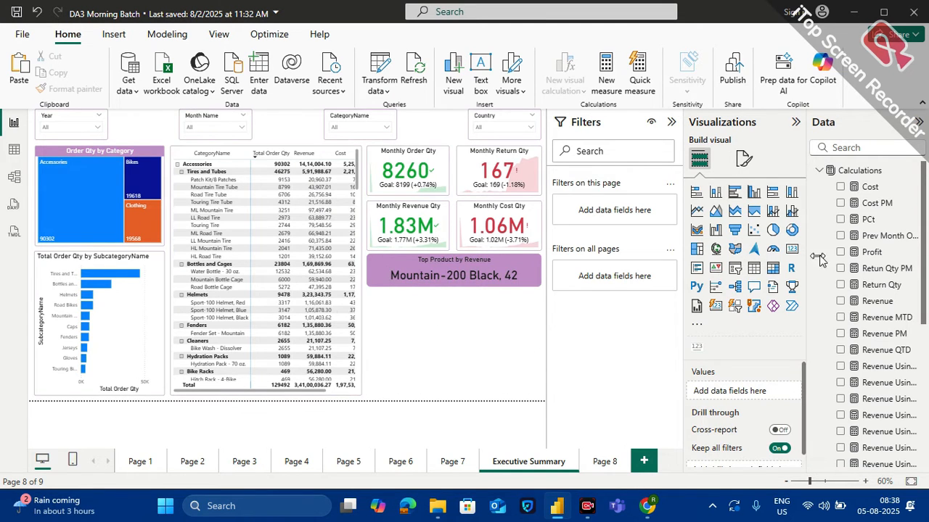
# Insert a Map visual below the top product card with Country from Territories_Dim as its location
pyautogui.click(716, 249)
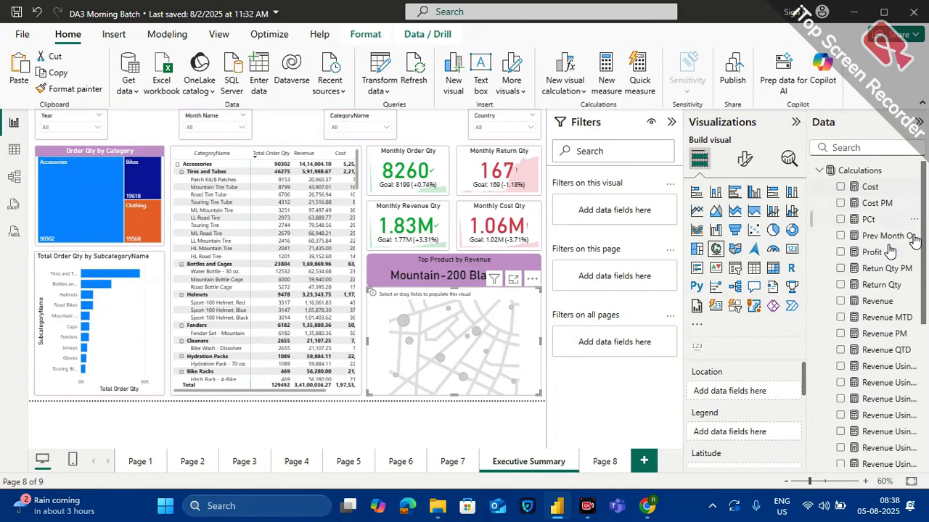
pyautogui.scroll(-3, 880, 355)
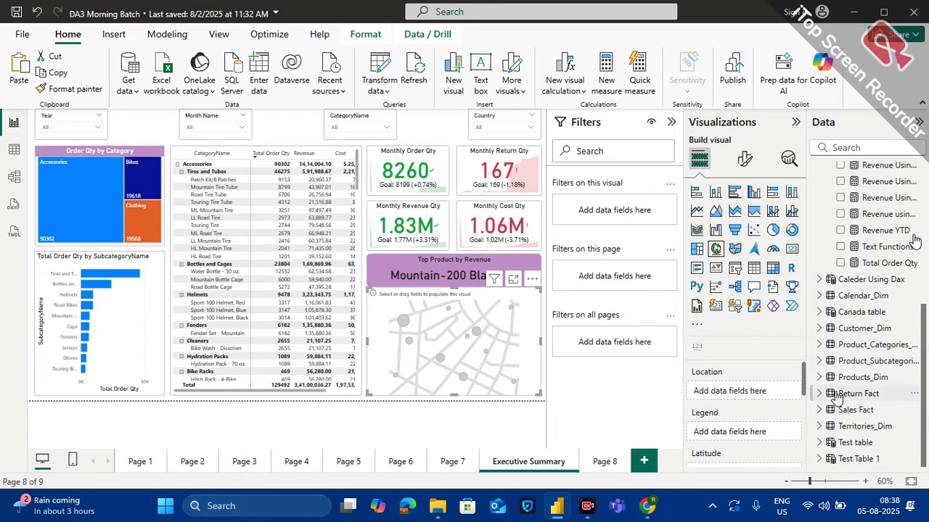
pyautogui.click(856, 427)
pyautogui.scroll(-2, 856, 427)
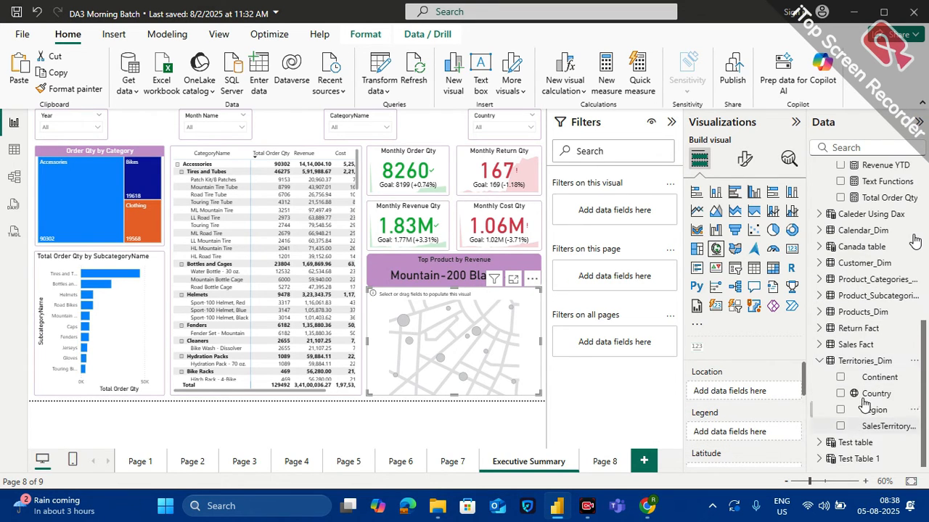
pyautogui.moveTo(877, 394); pyautogui.dragTo(759, 401)
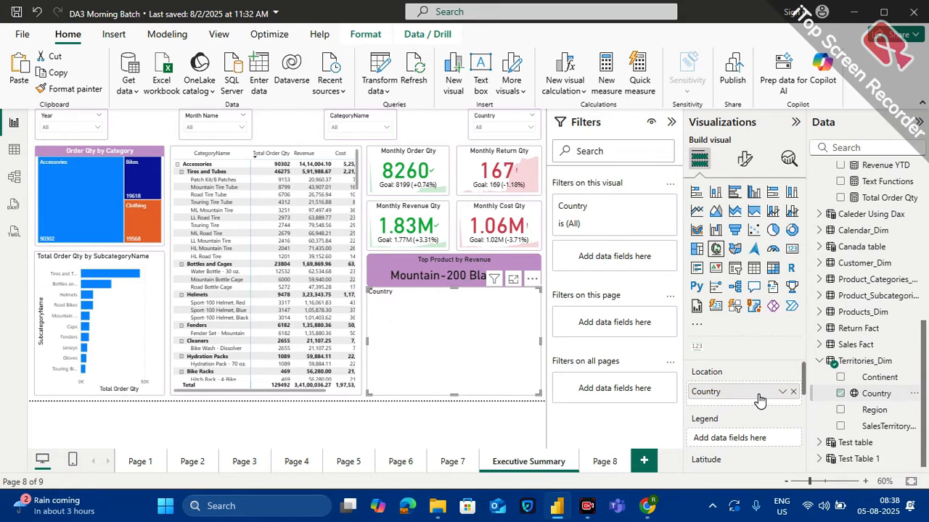
# Find the Total Order Qty measure and assign it as the map's bubble size
pyautogui.scroll(-2, 770, 414)
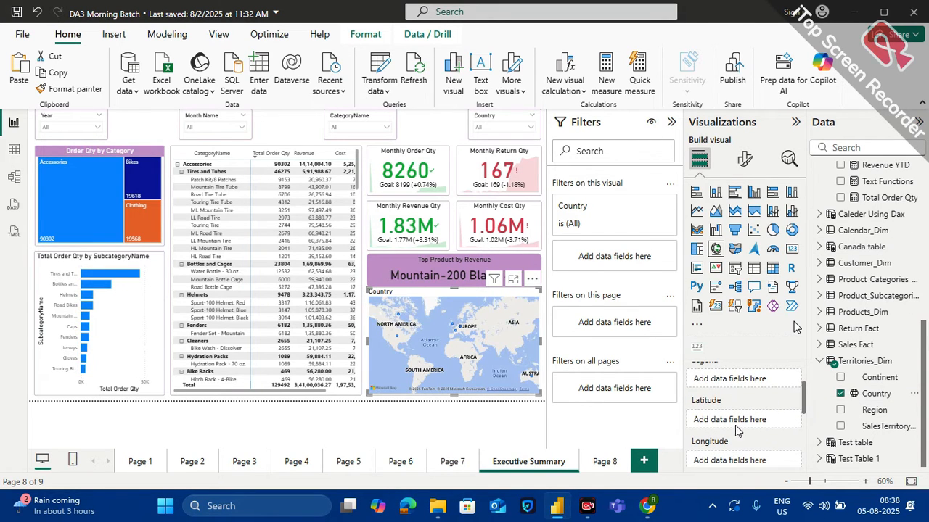
pyautogui.click(854, 143)
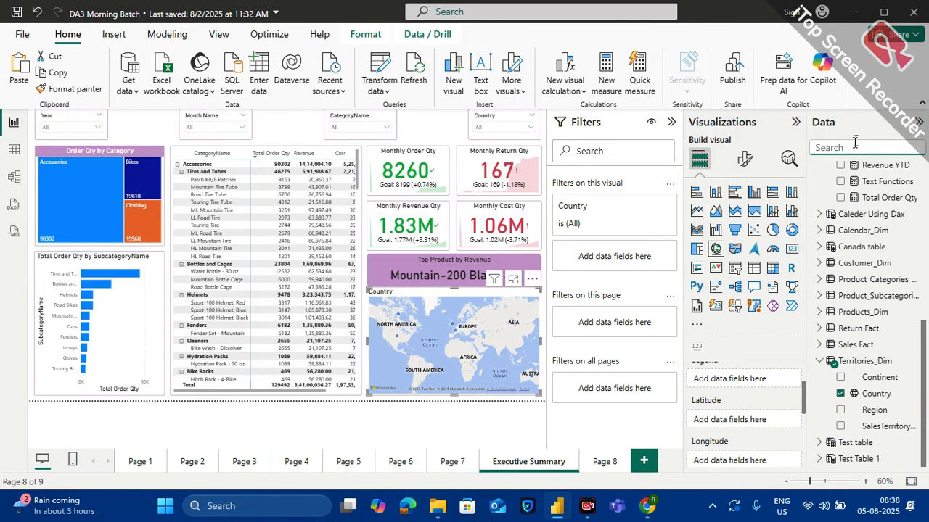
pyautogui.write('order')
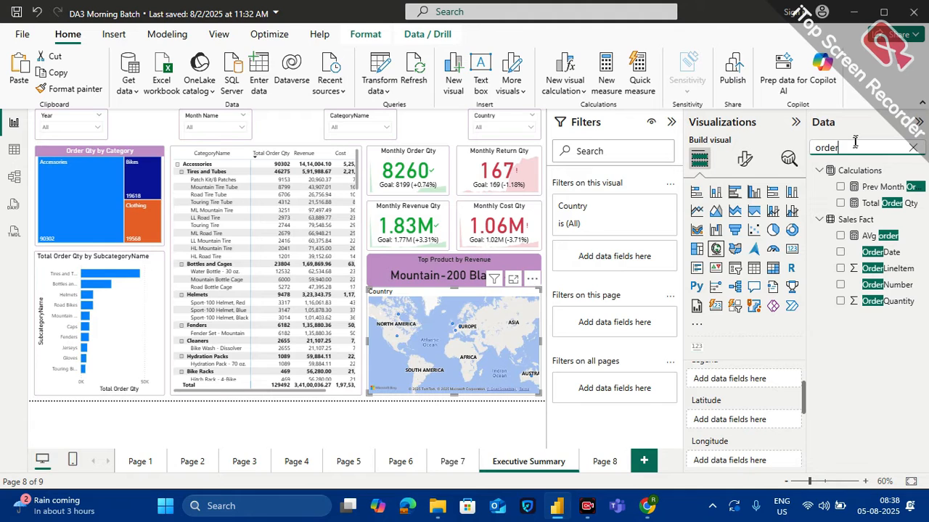
pyautogui.scroll(-2, 748, 410)
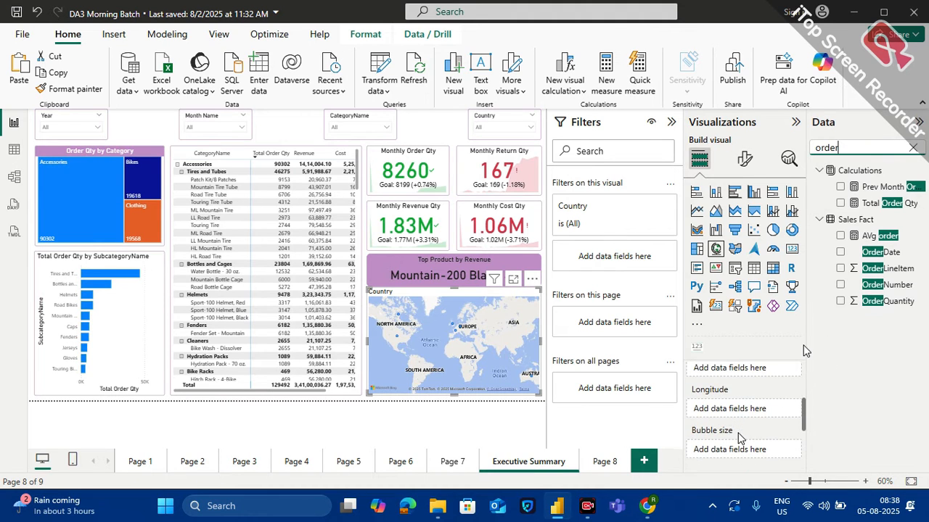
pyautogui.moveTo(893, 203); pyautogui.dragTo(760, 447)
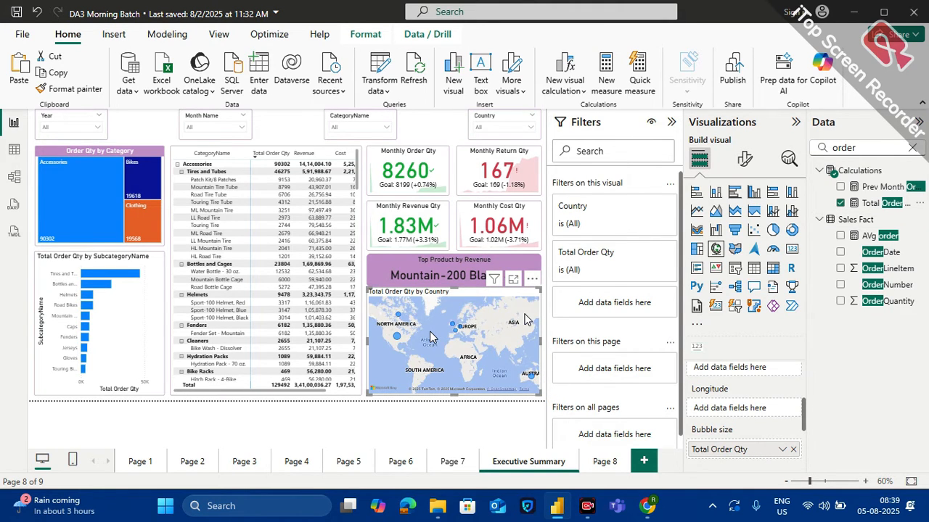
# Change the default color of the map's bubbles to the orange theme color
pyautogui.click(743, 159)
pyautogui.click(708, 309)
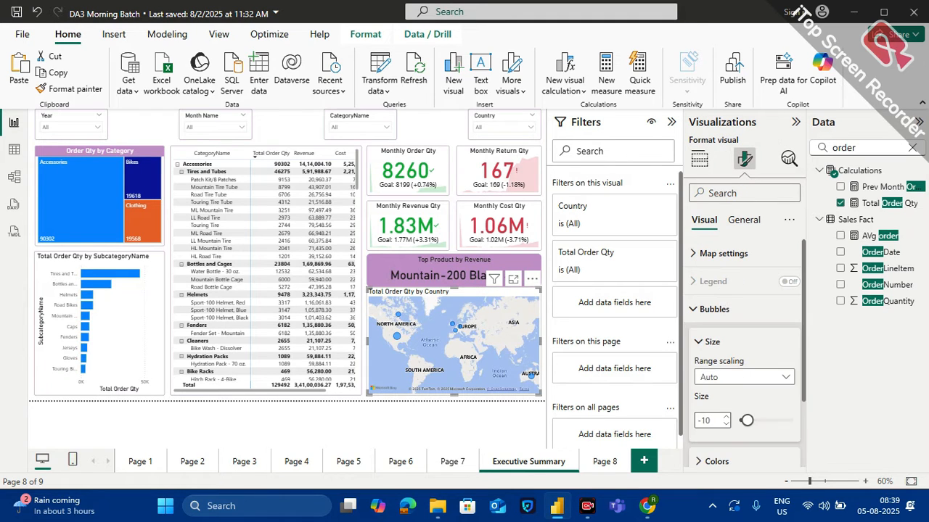
pyautogui.scroll(-1, 717, 417)
pyautogui.click(713, 404)
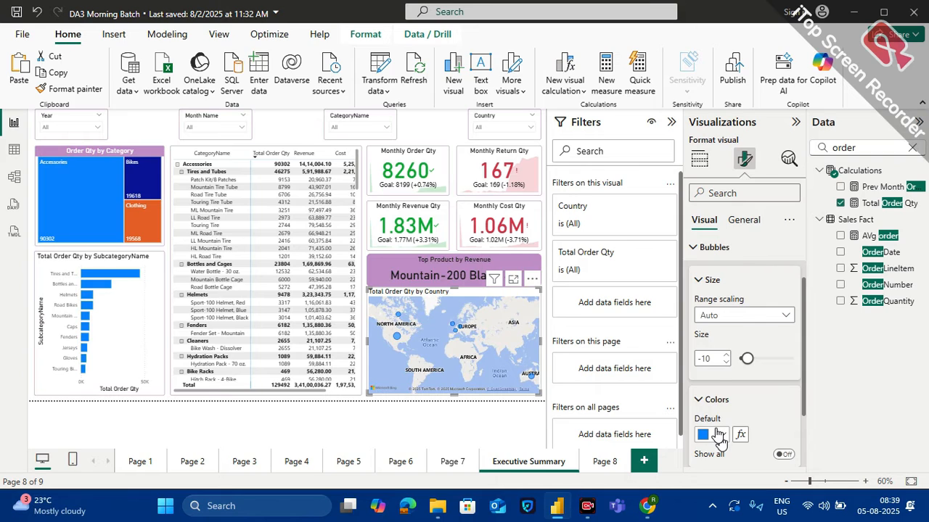
pyautogui.click(718, 434)
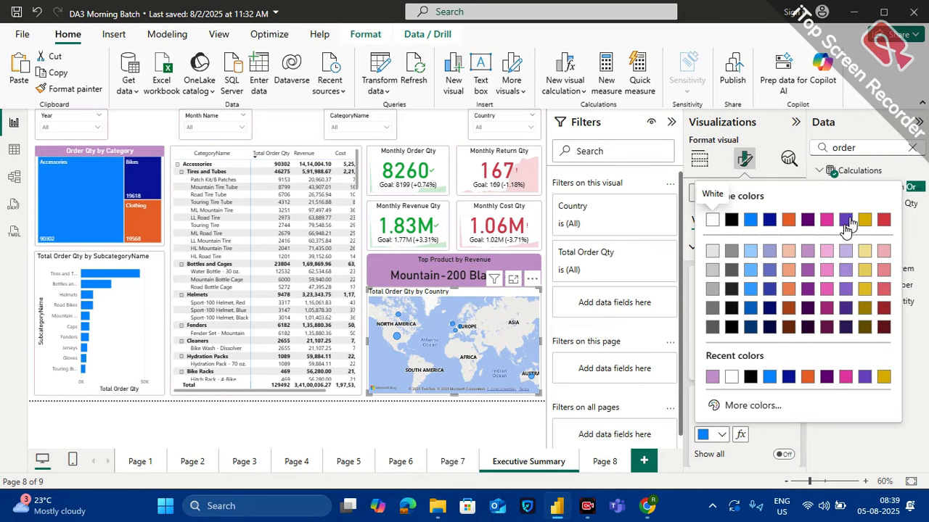
pyautogui.click(788, 220)
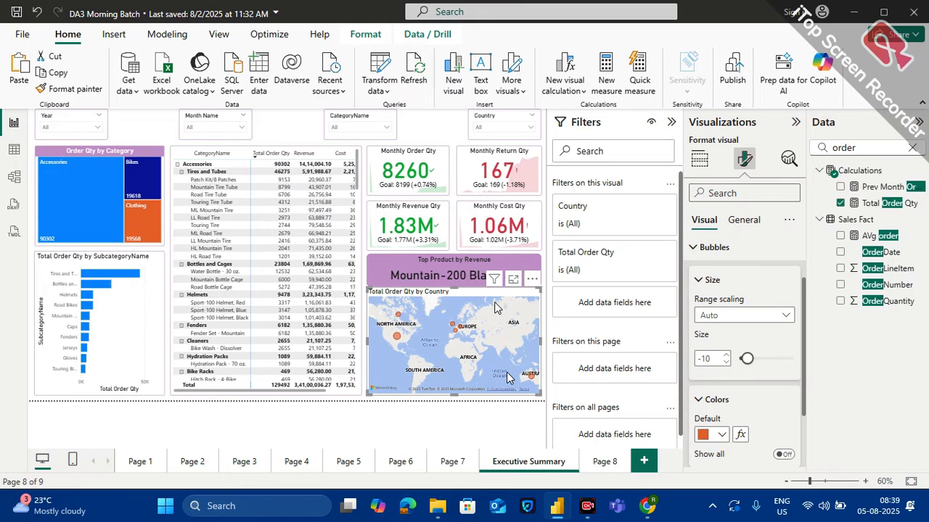
pyautogui.click(544, 296)
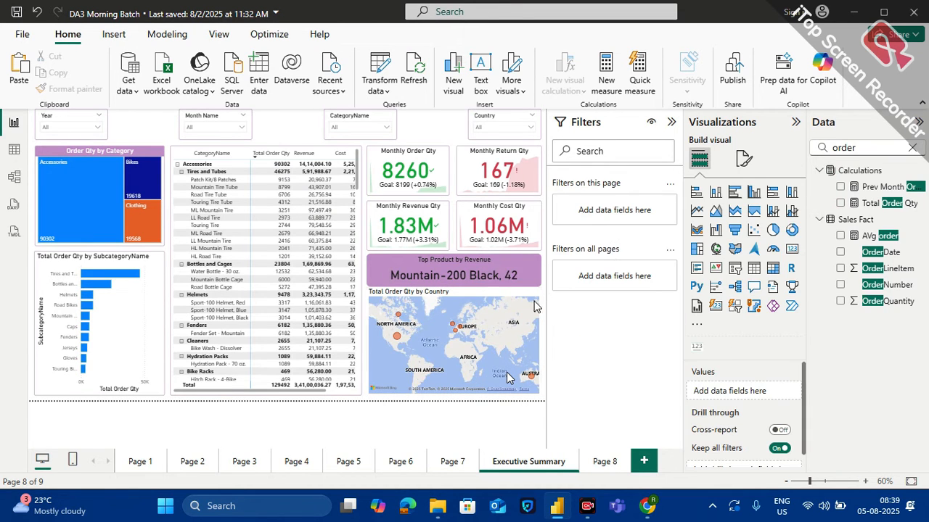
# Center the title of the Total Order Qty by Country map horizontally
pyautogui.click(517, 305)
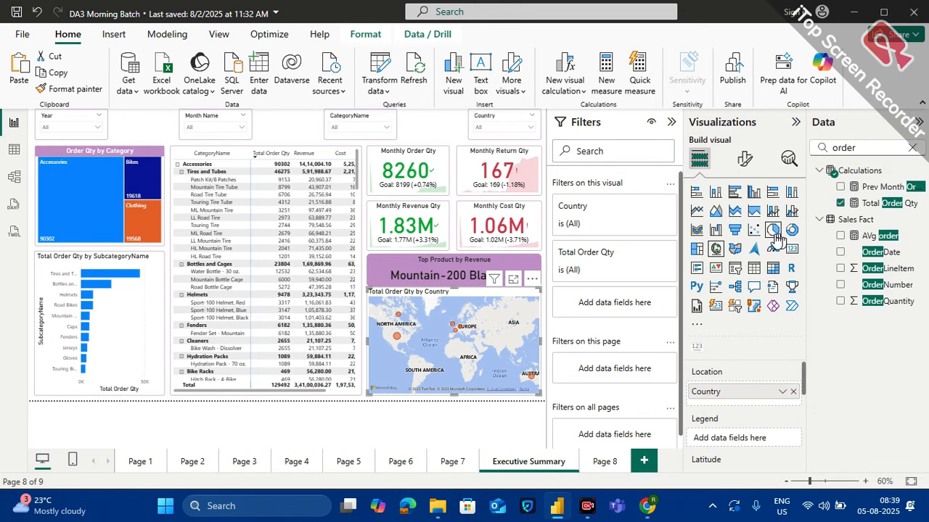
pyautogui.click(745, 159)
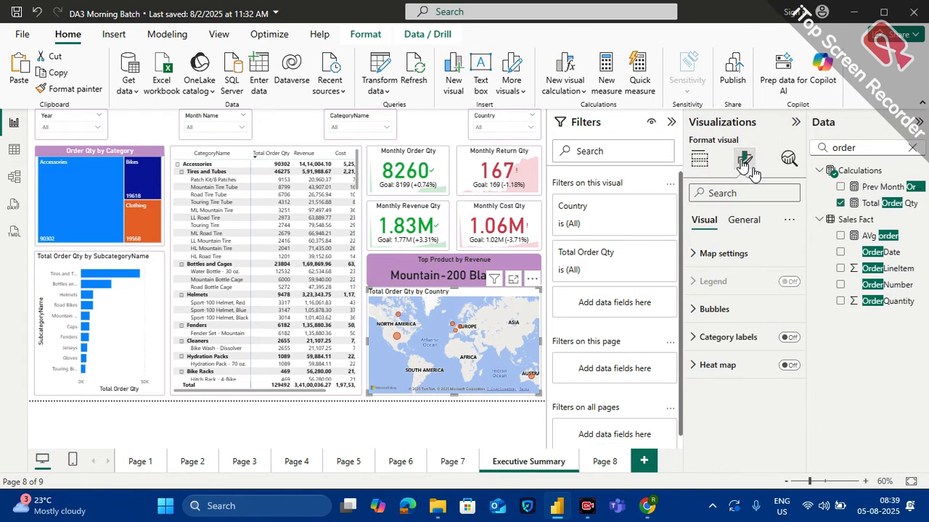
pyautogui.click(741, 220)
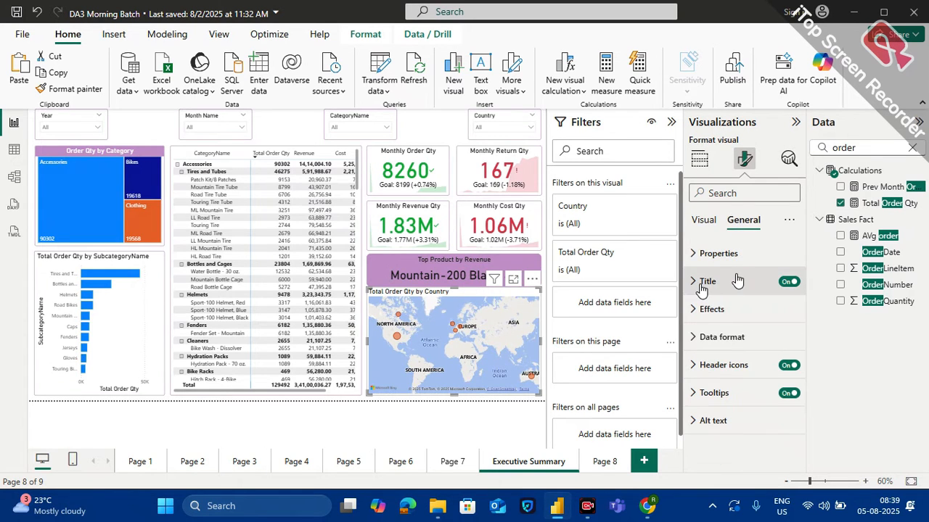
pyautogui.click(709, 282)
pyautogui.scroll(-3, 728, 419)
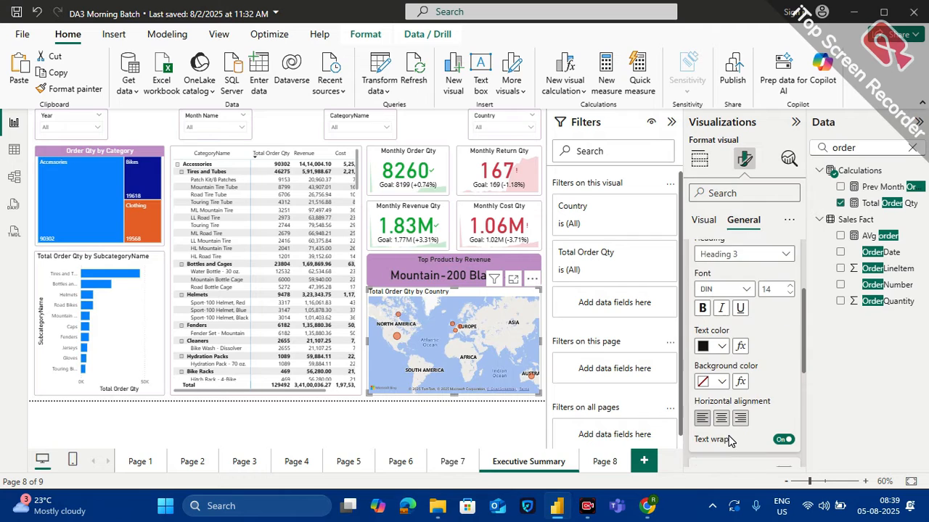
pyautogui.click(722, 415)
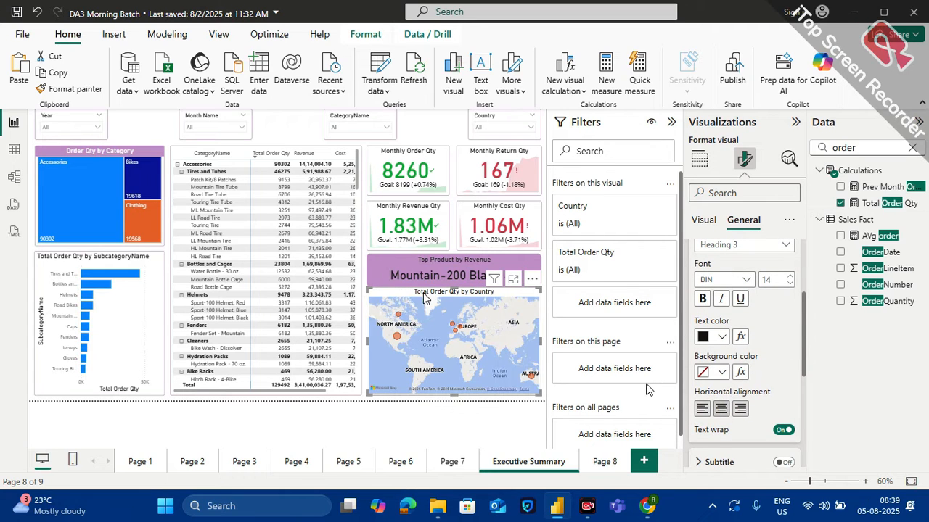
# Turn on the map's visual border in the recently used light purple with 10 px rounded corners
pyautogui.write('v')
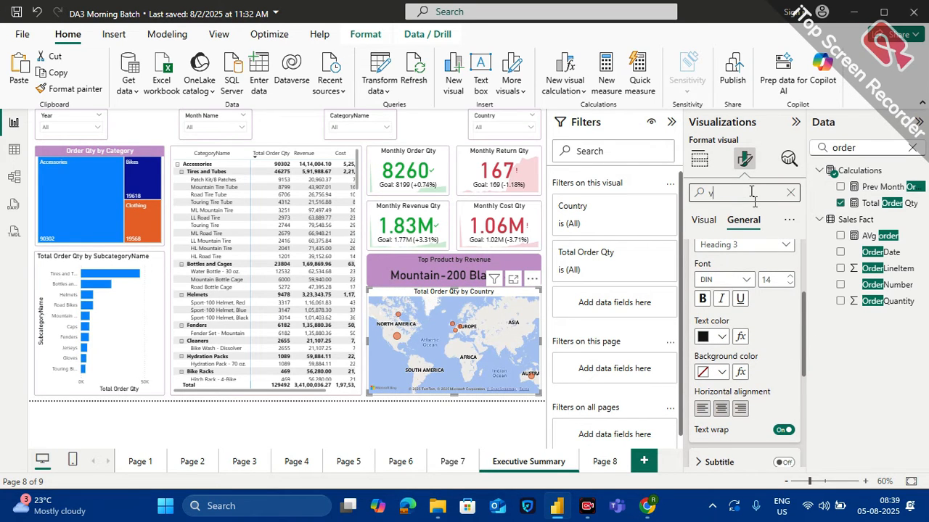
pyautogui.write('osu')
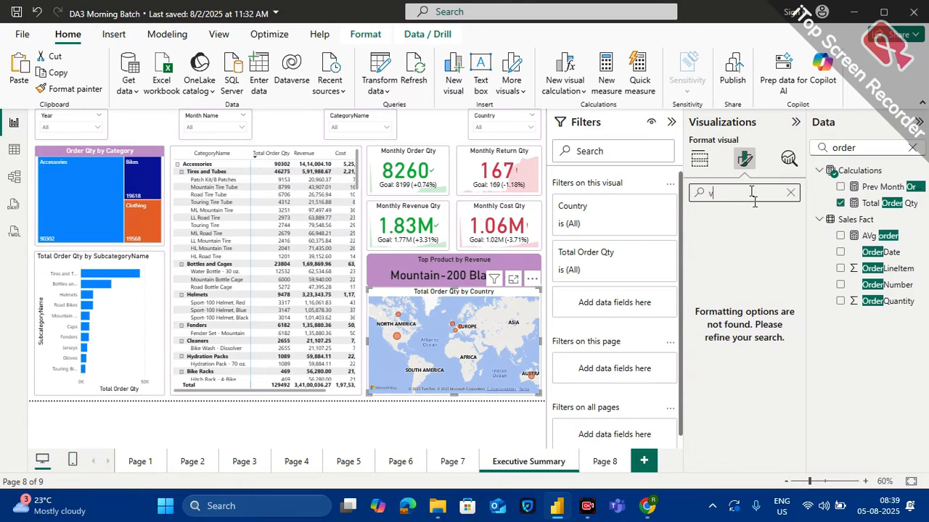
pyautogui.write('is')
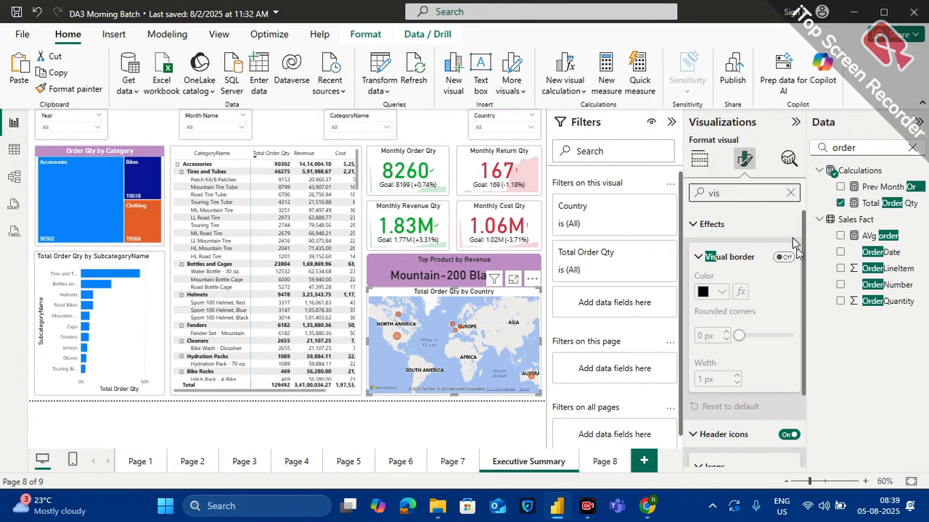
pyautogui.click(785, 258)
pyautogui.click(726, 293)
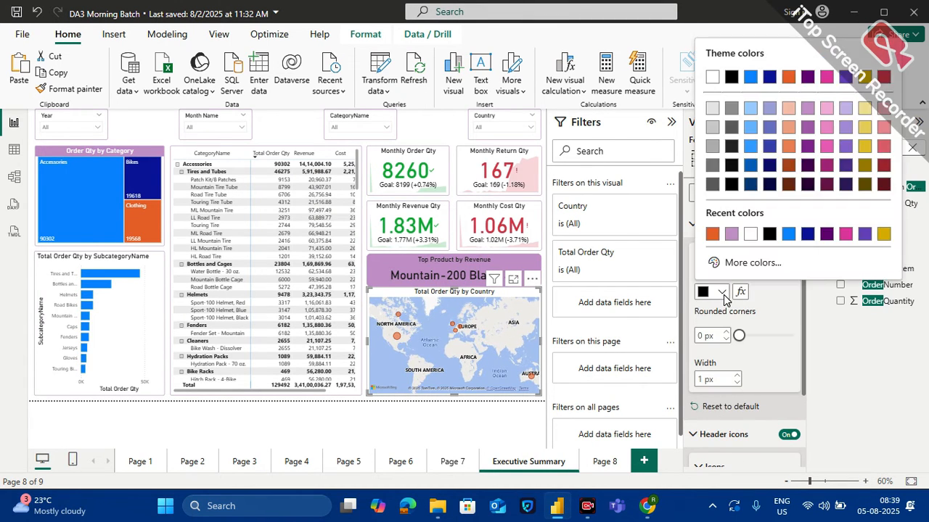
pyautogui.click(729, 237)
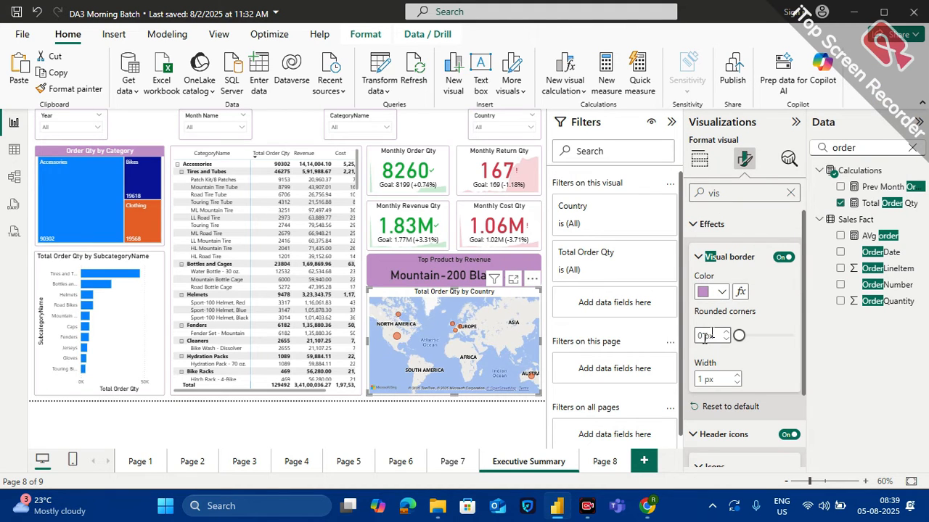
pyautogui.write('10')
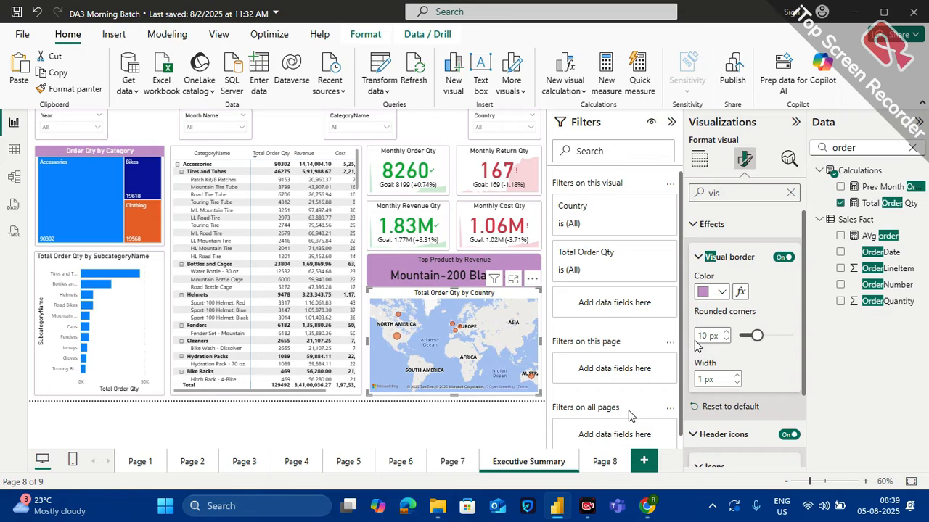
pyautogui.click(526, 404)
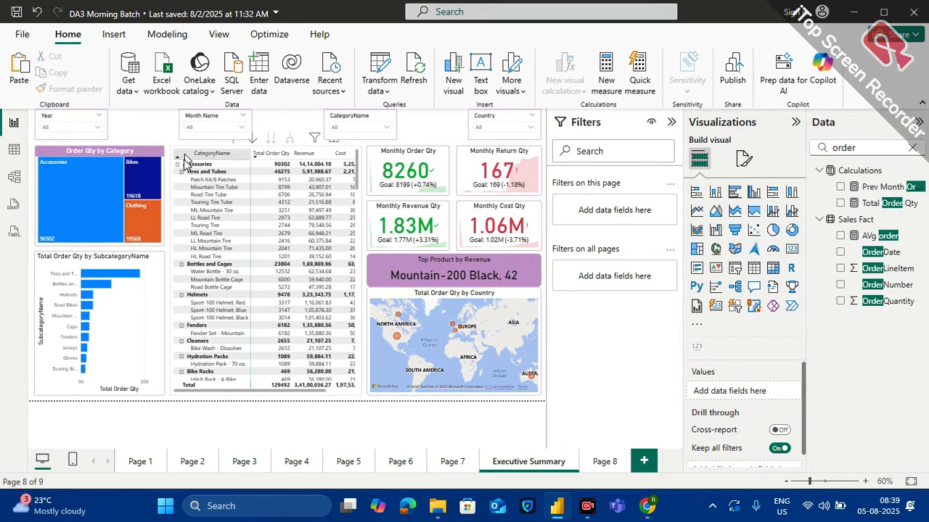
# Move the Month Name slicer beside the Year slicer and place a copy of it before the CategoryName slicer
pyautogui.click(205, 116)
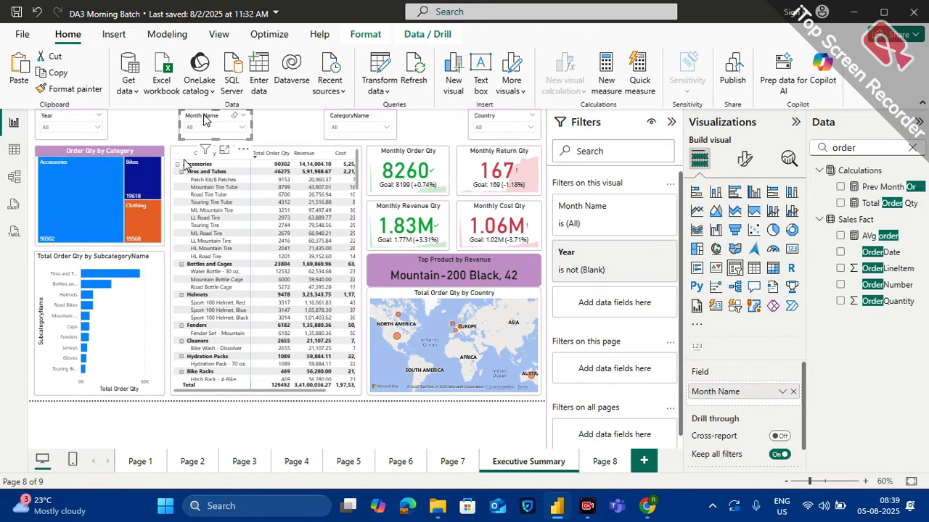
pyautogui.moveTo(205, 116); pyautogui.dragTo(142, 116)
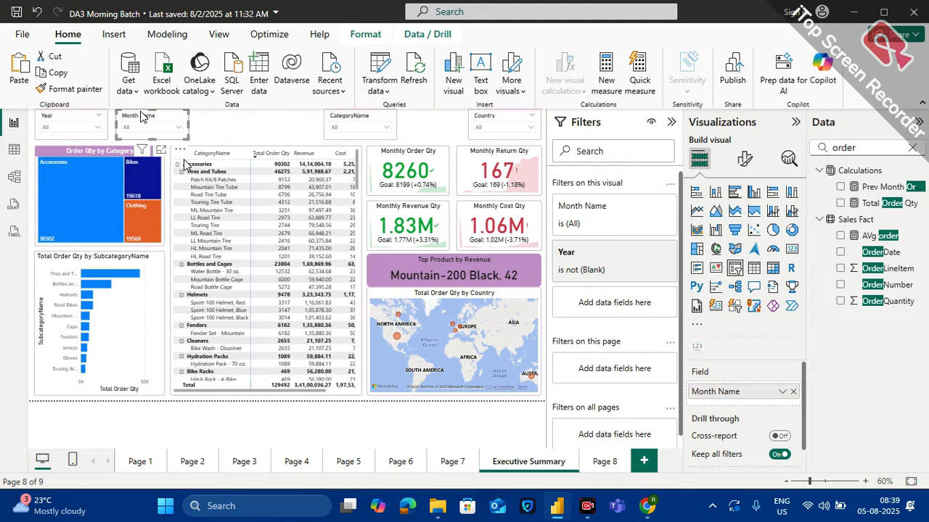
pyautogui.hotkey('ctrl', 'c')
pyautogui.hotkey('ctrl', 'v')
pyautogui.moveTo(144, 118); pyautogui.dragTo(252, 107)
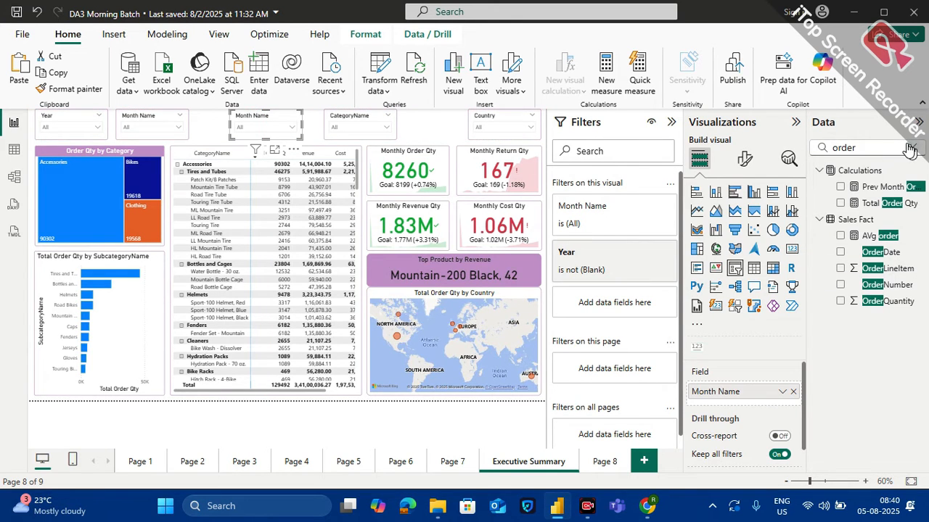
# Replace the Month Name field in the copied slicer with Date from Calendar_Dim
pyautogui.click(912, 148)
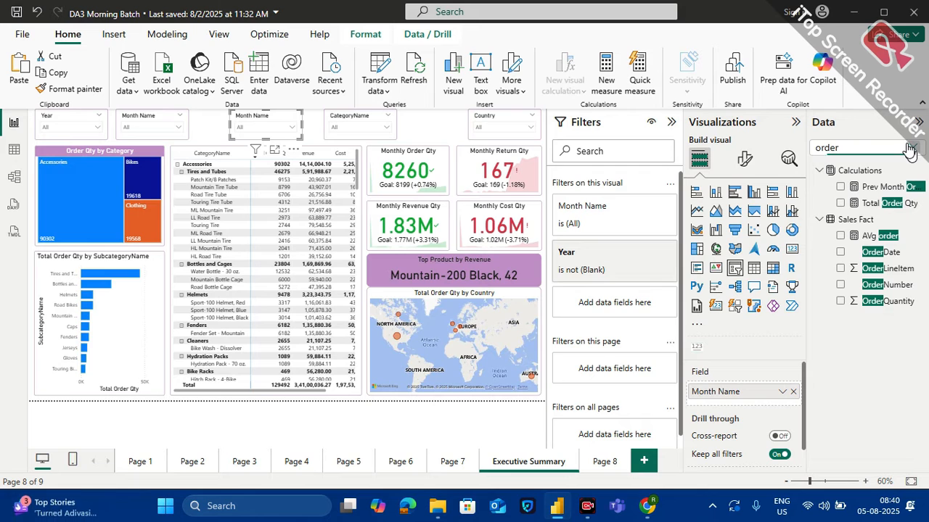
pyautogui.click(820, 172)
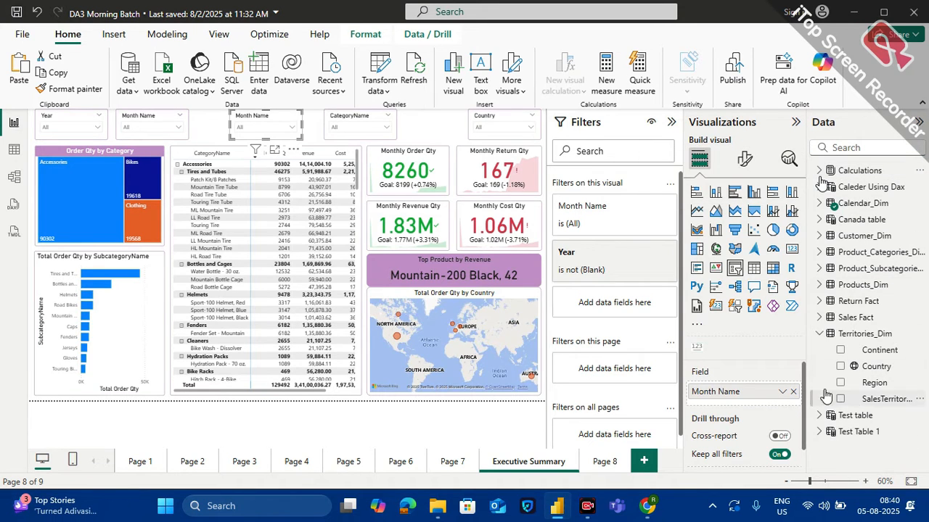
pyautogui.click(818, 334)
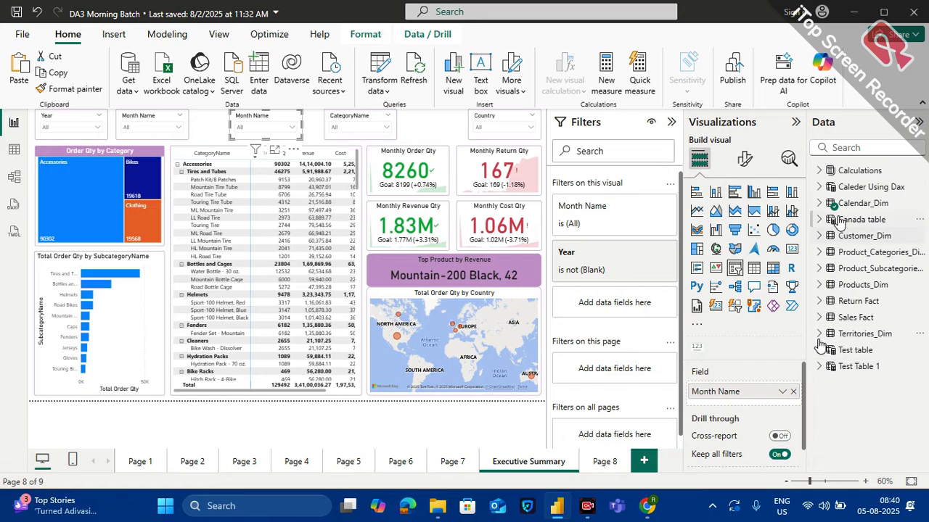
pyautogui.click(819, 203)
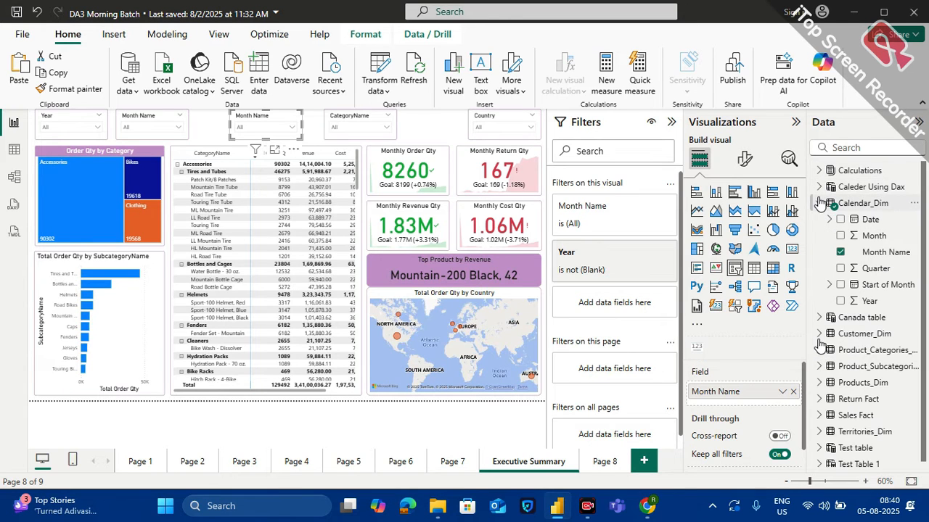
pyautogui.click(791, 391)
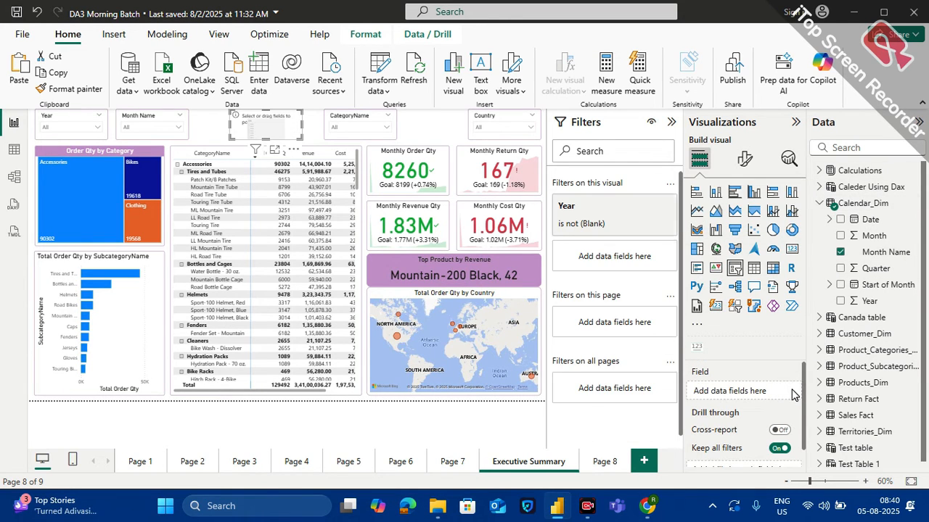
pyautogui.moveTo(870, 219); pyautogui.dragTo(769, 394)
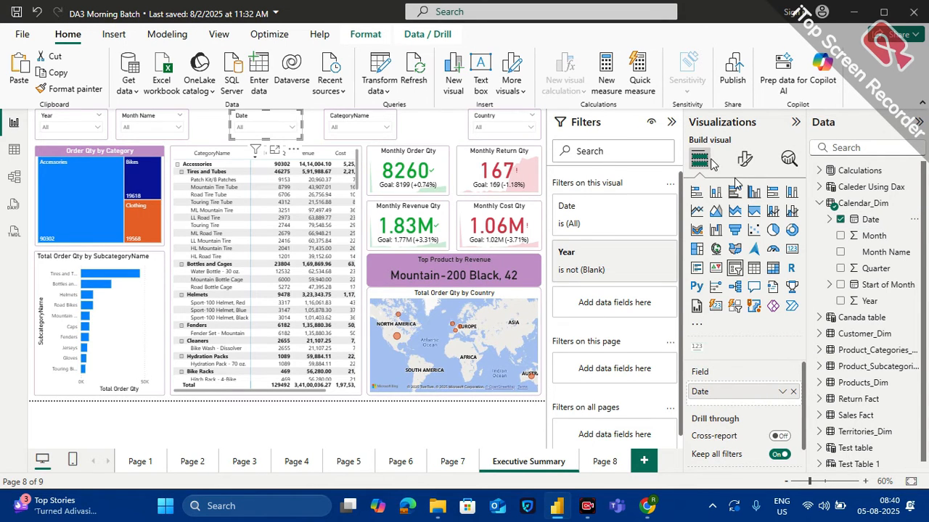
# Set the Date slicer's style to Between and widen it enough to show both the start and end dates
pyautogui.click(748, 159)
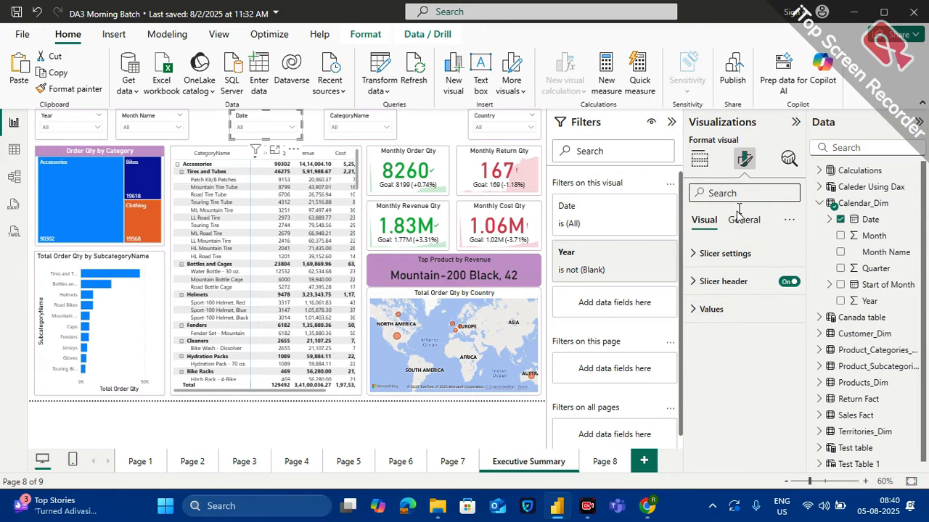
pyautogui.click(726, 253)
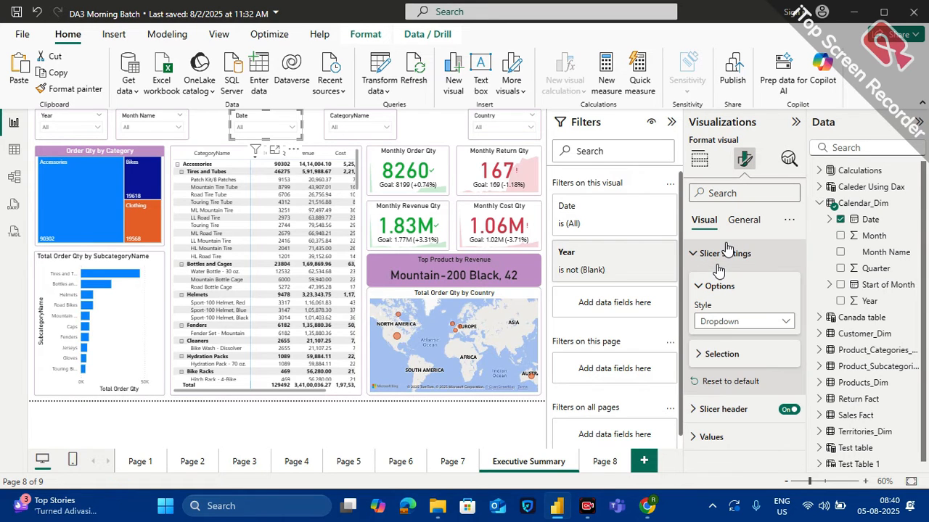
pyautogui.click(728, 325)
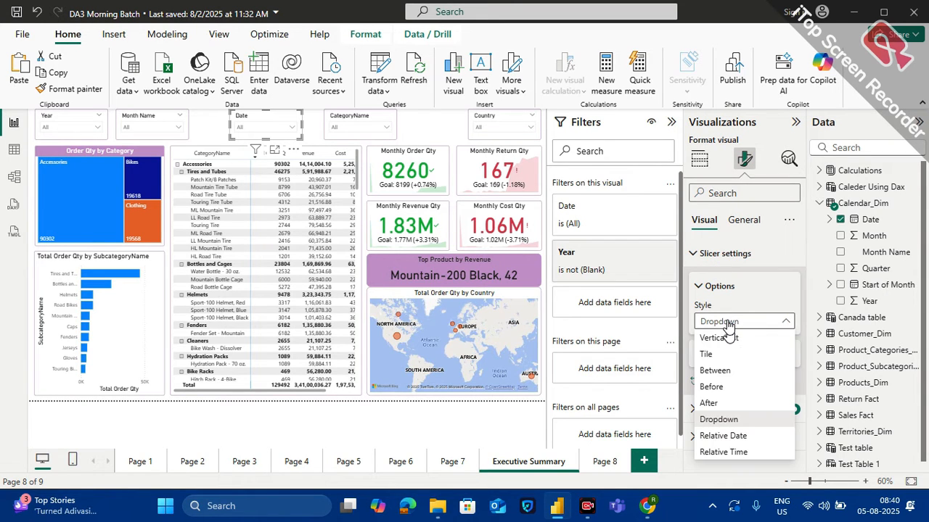
pyautogui.click(715, 370)
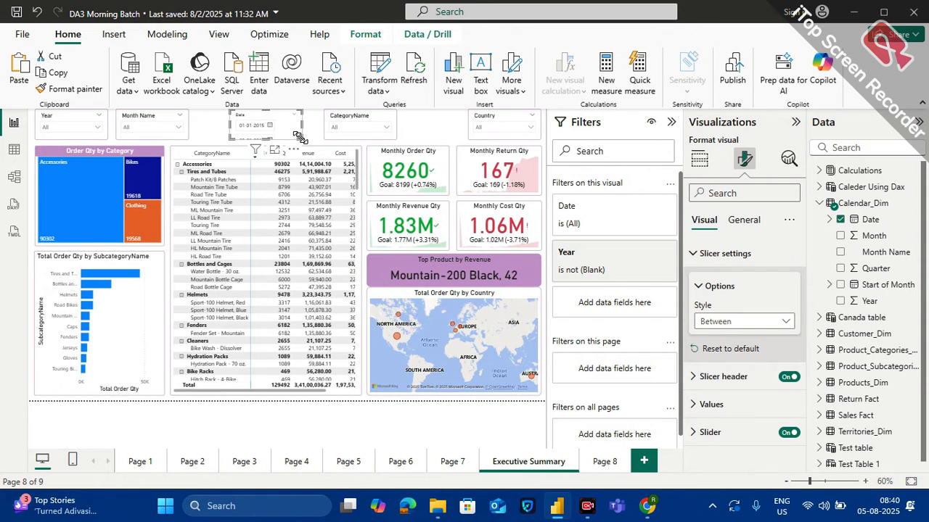
pyautogui.moveTo(299, 138); pyautogui.dragTo(333, 140)
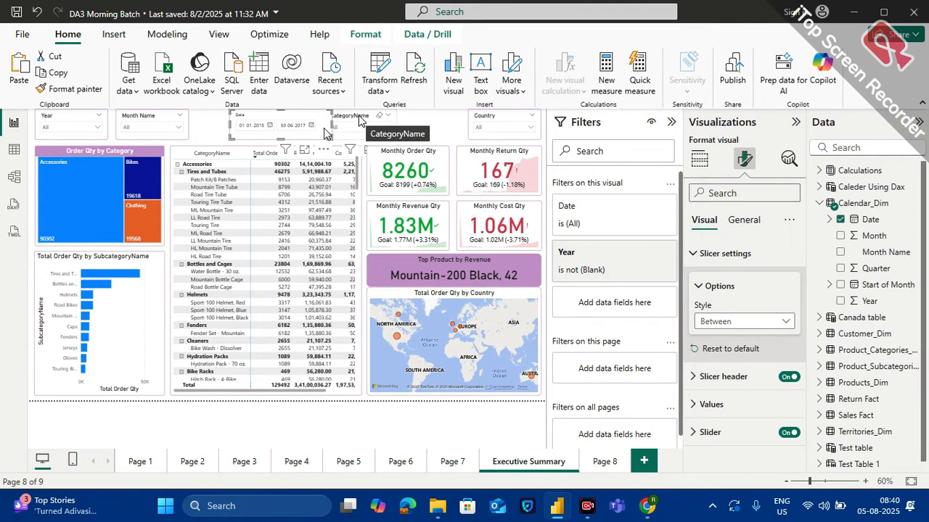
# Distribute the Year, Month Name, Date, CategoryName and Country slicers horizontally across the page
pyautogui.click(358, 119)
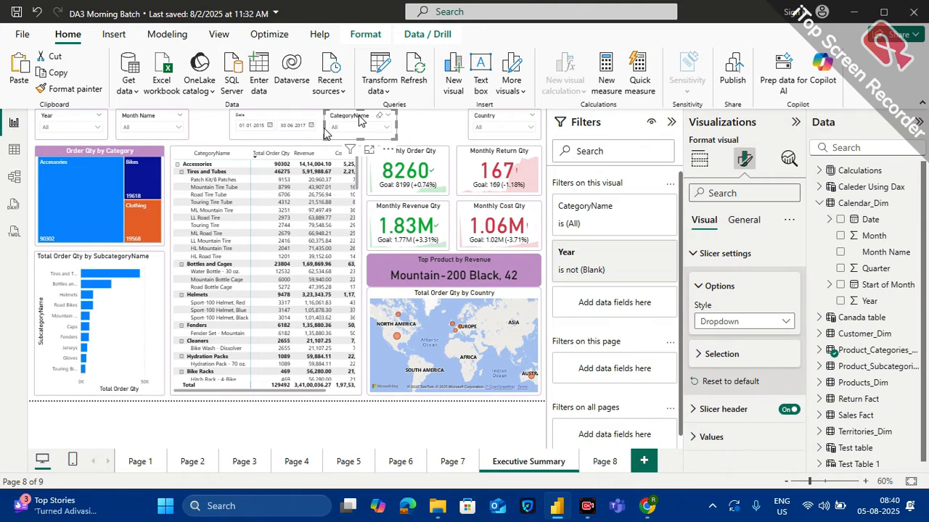
pyautogui.click(64, 114)
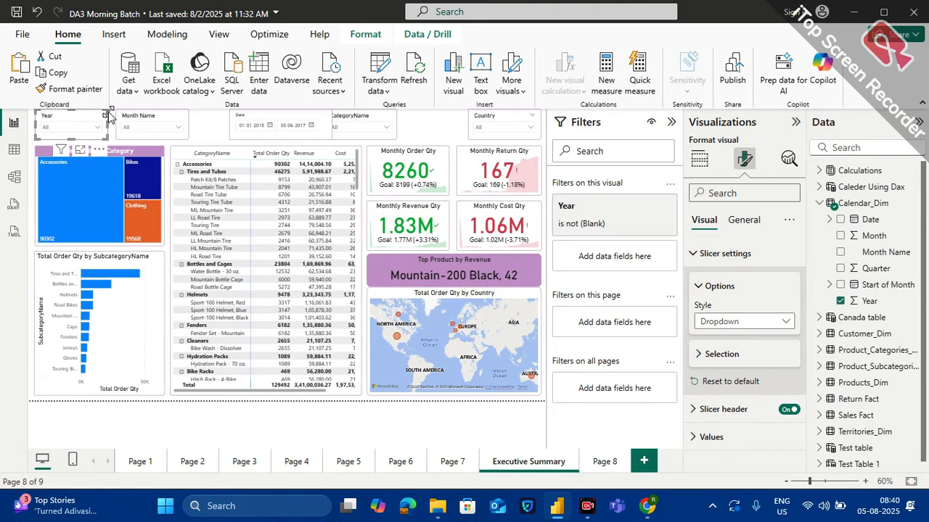
pyautogui.keyDown('ctrl'); pyautogui.click(136, 119); pyautogui.keyUp('ctrl')
pyautogui.keyDown('ctrl'); pyautogui.click(245, 114); pyautogui.keyUp('ctrl')
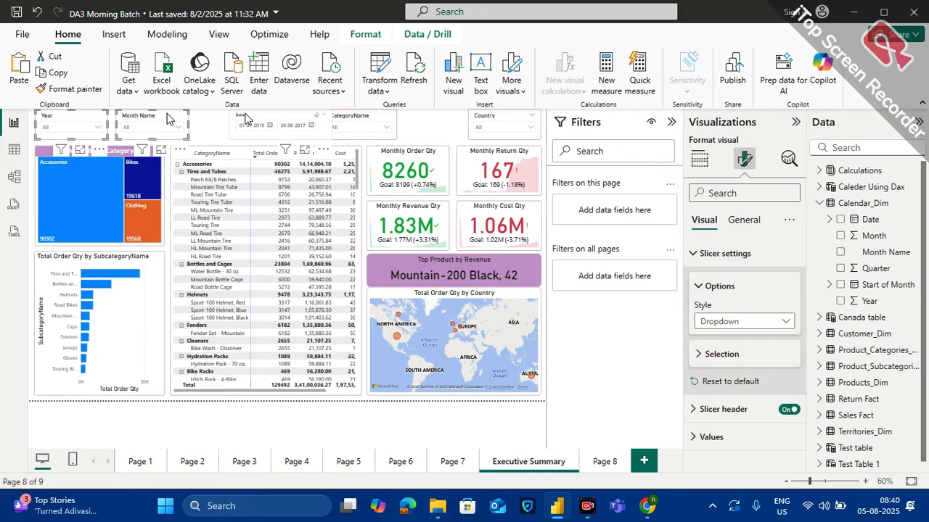
pyautogui.keyDown('ctrl'); pyautogui.click(358, 116); pyautogui.keyUp('ctrl')
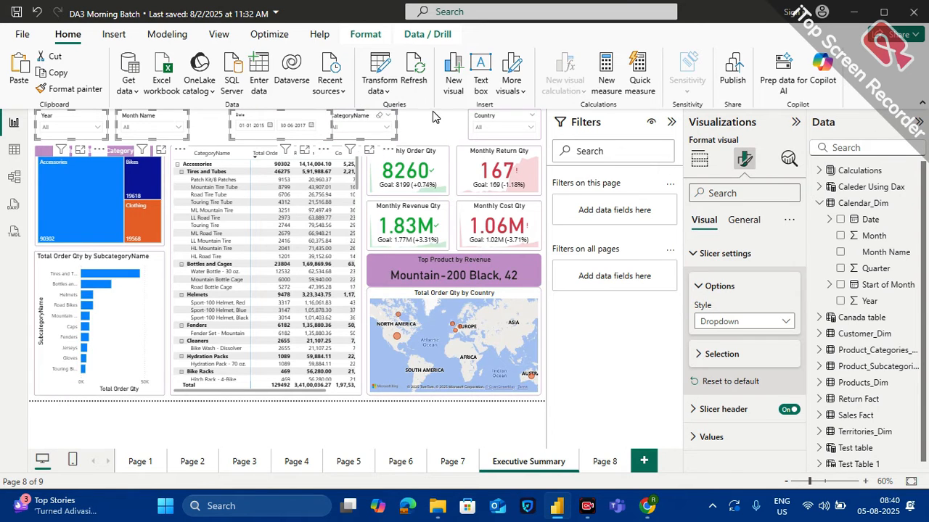
pyautogui.keyDown('ctrl'); pyautogui.click(497, 119); pyautogui.keyUp('ctrl')
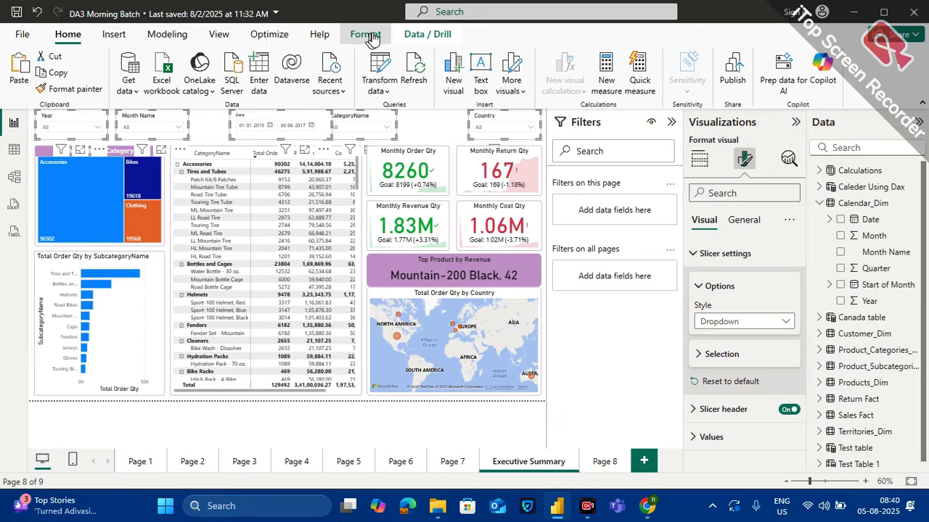
pyautogui.click(366, 35)
pyautogui.click(294, 89)
pyautogui.click(294, 86)
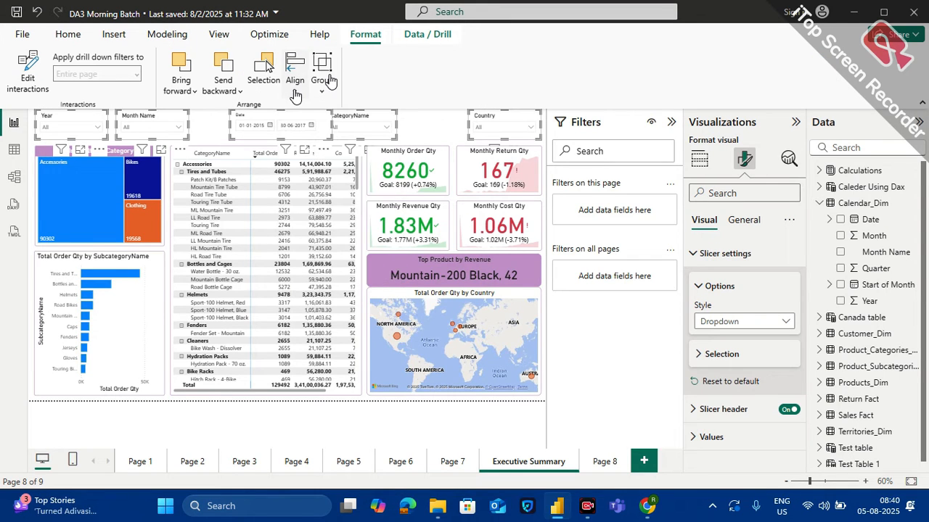
pyautogui.click(295, 86)
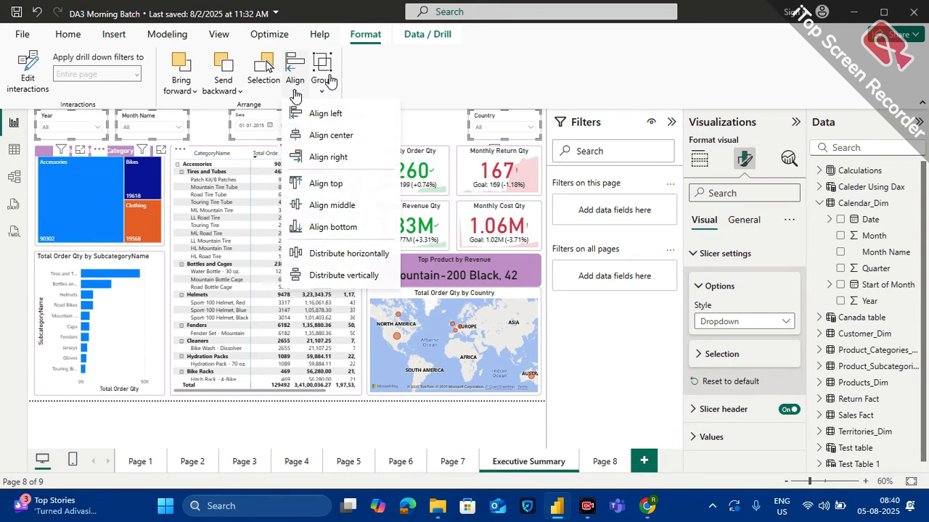
pyautogui.click(349, 260)
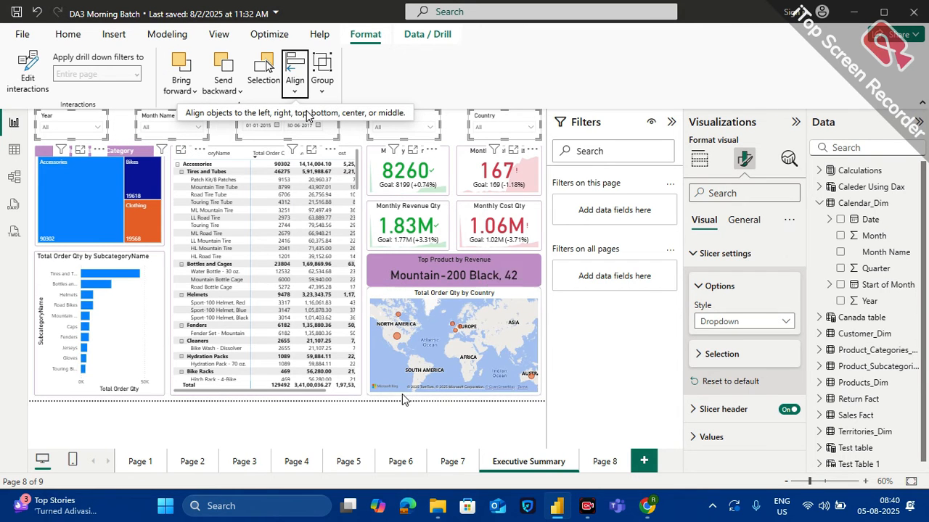
pyautogui.click(449, 118)
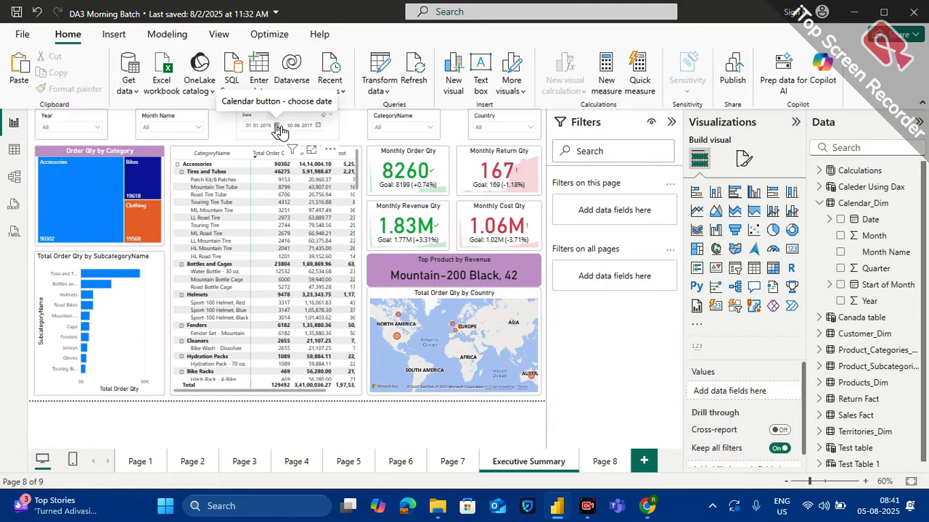
# Test the Date slicer with an end date of 10-06-2017 and clear its selection
pyautogui.click(277, 126)
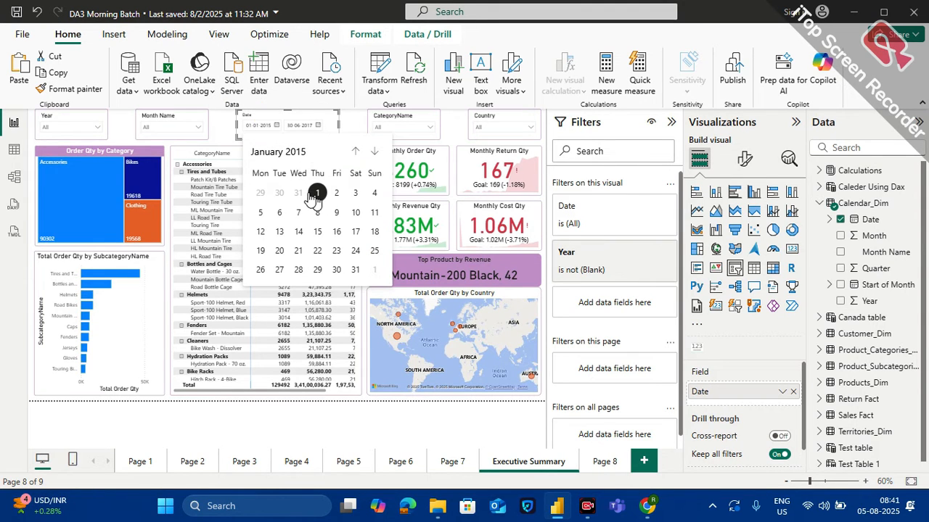
pyautogui.click(319, 126)
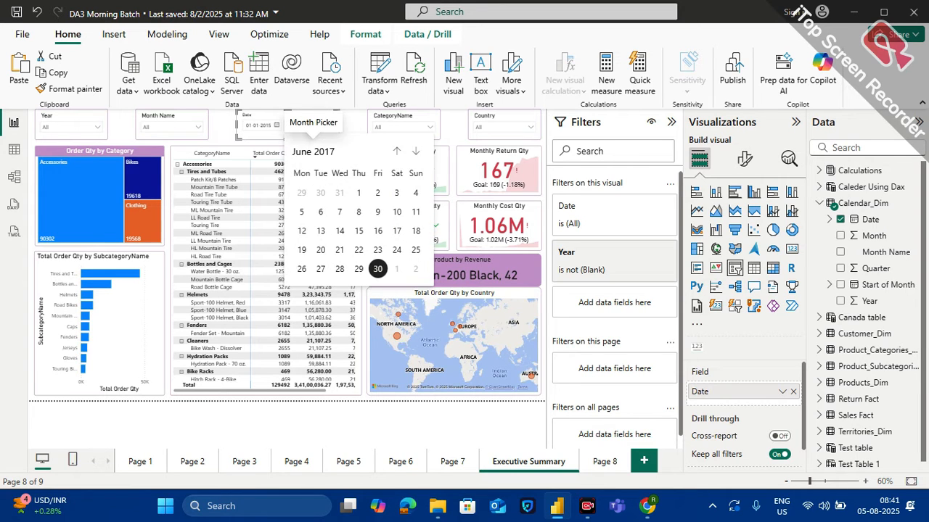
pyautogui.click(396, 212)
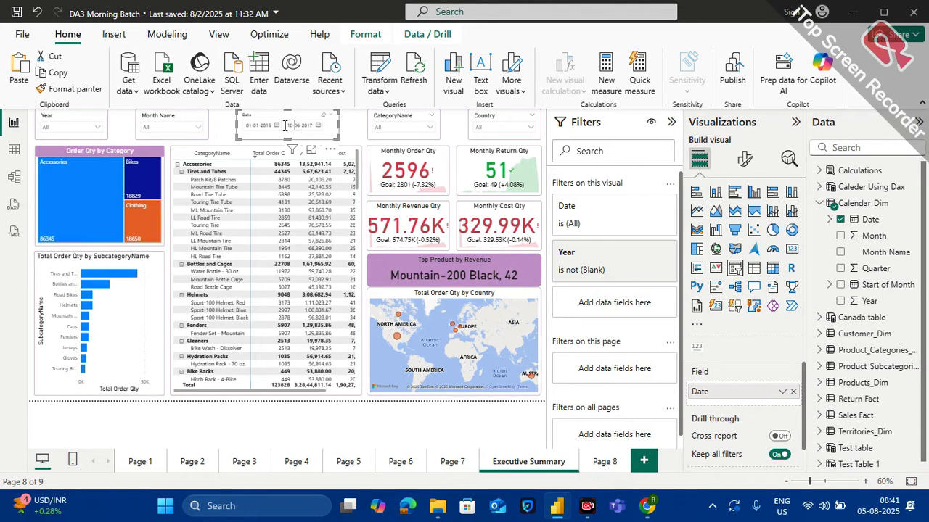
pyautogui.click(323, 123)
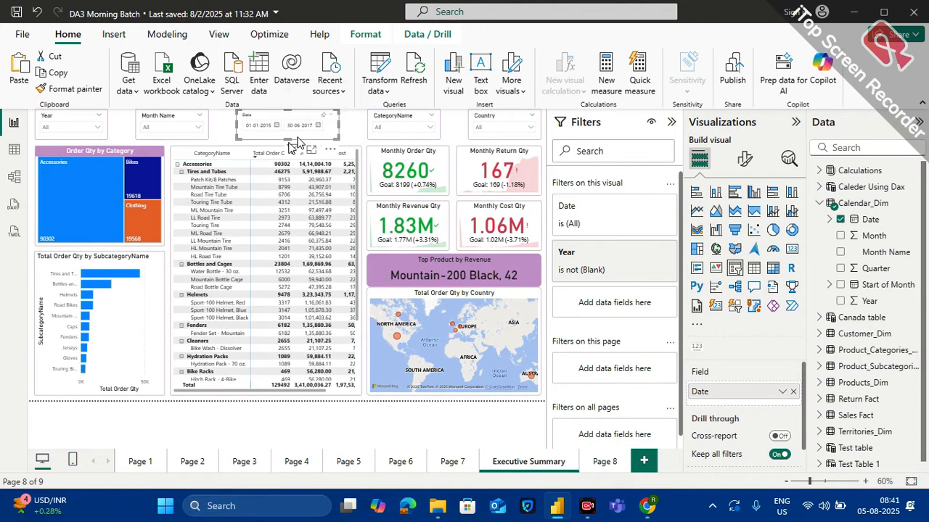
pyautogui.click(230, 140)
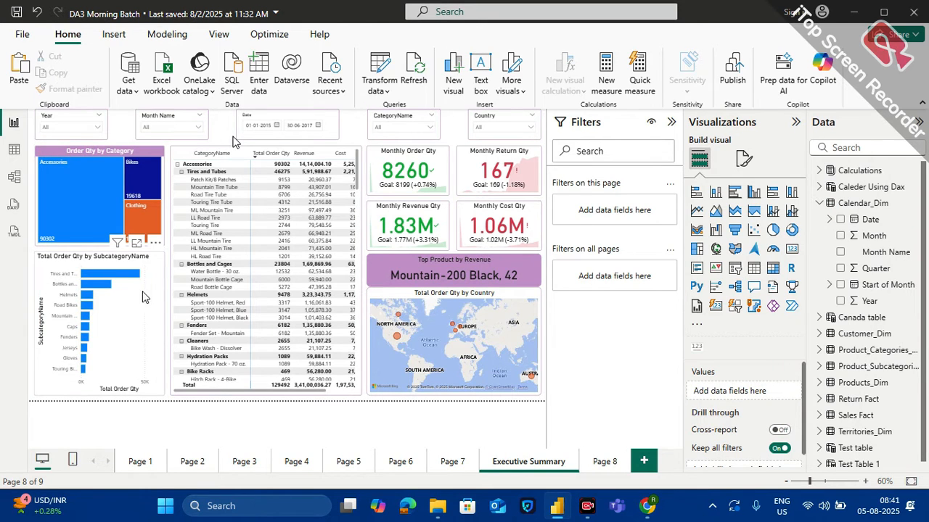
# Turn on data labels for the Total Order Qty by SubcategoryName bar chart
pyautogui.click(146, 323)
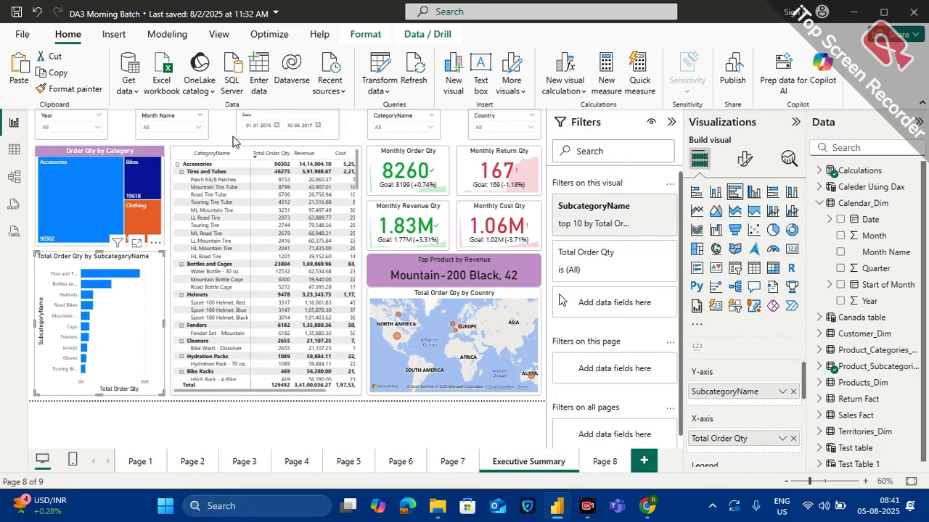
pyautogui.click(748, 156)
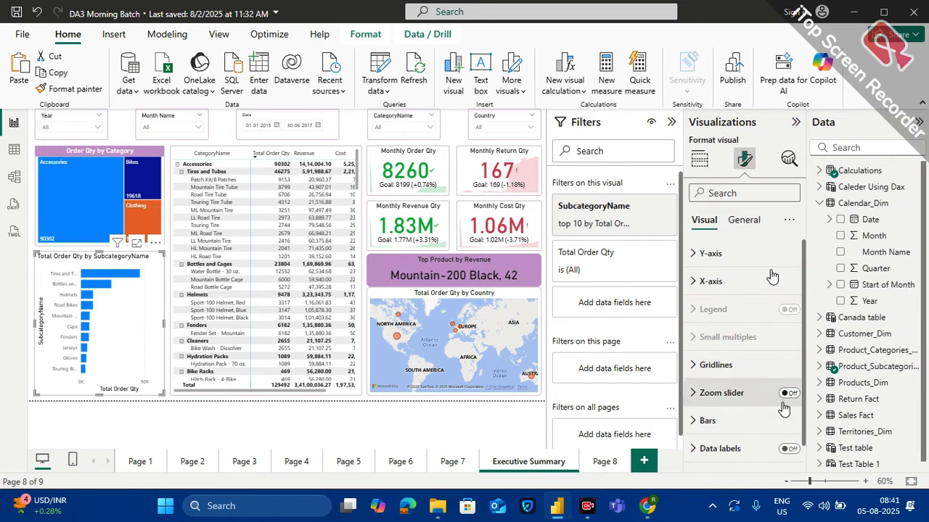
pyautogui.click(789, 449)
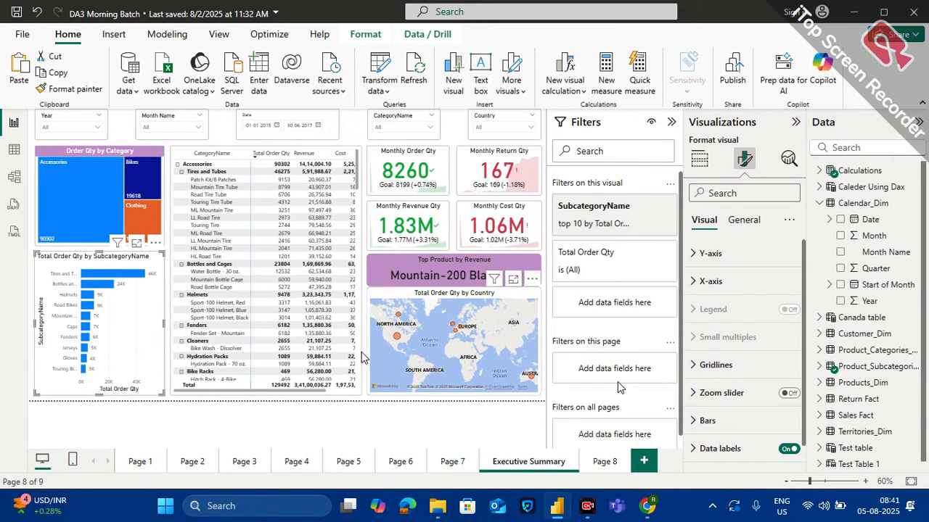
pyautogui.click(347, 402)
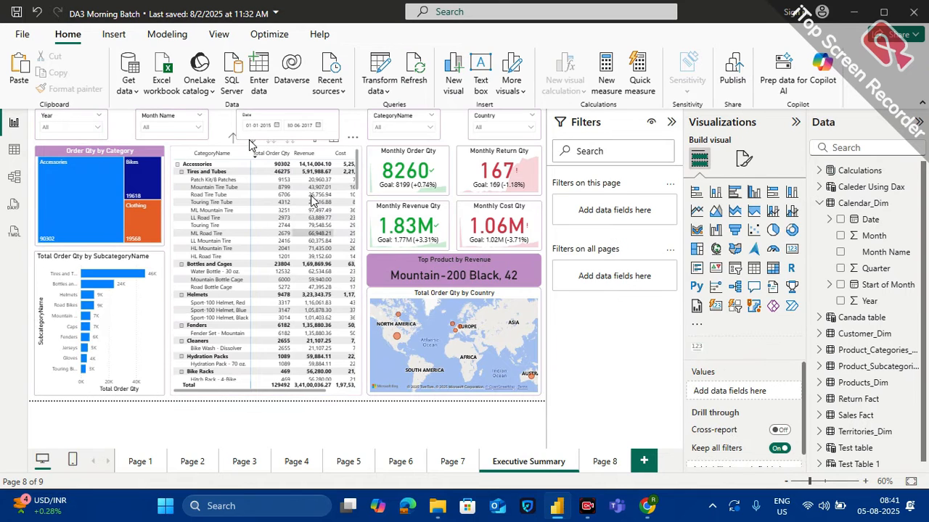
# Examine the value columns of the category matrix, including Total Order Qty, Revenue and Cost
pyautogui.hscroll(1, 309, 229)
pyautogui.hscroll(-1, 304, 226)
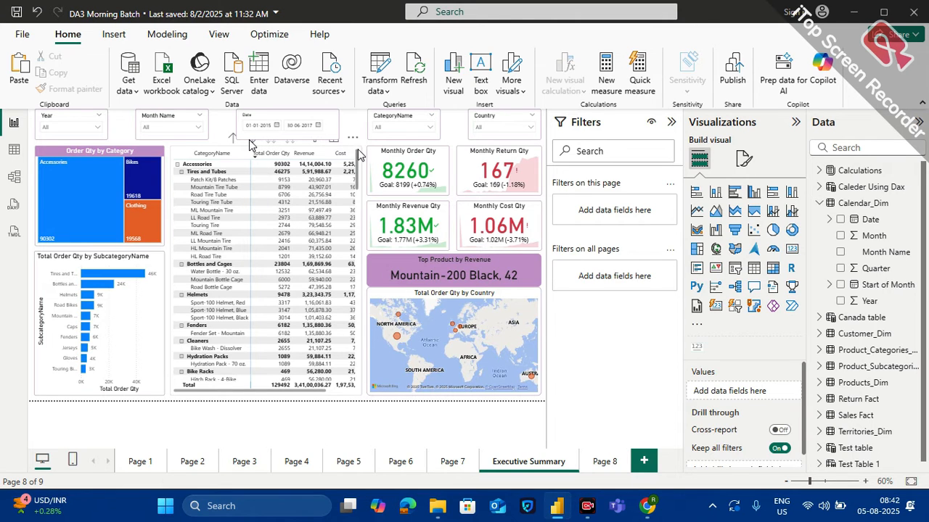
pyautogui.click(251, 149)
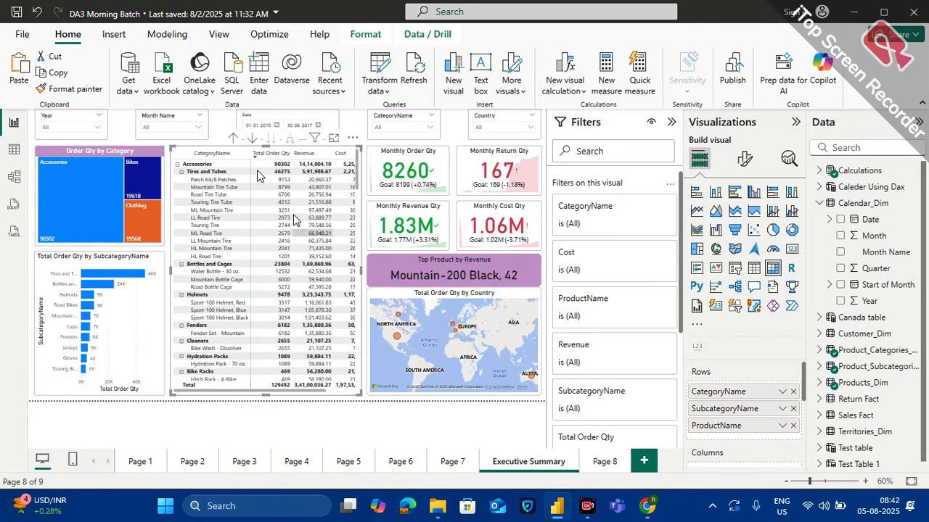
pyautogui.hscroll(1, 312, 205)
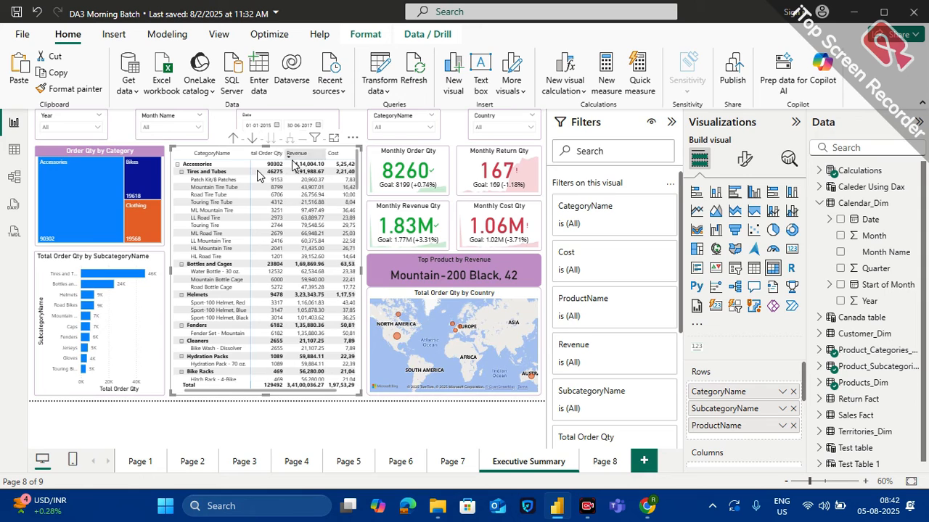
pyautogui.hscroll(2, 280, 212)
pyautogui.hscroll(-3, 279, 212)
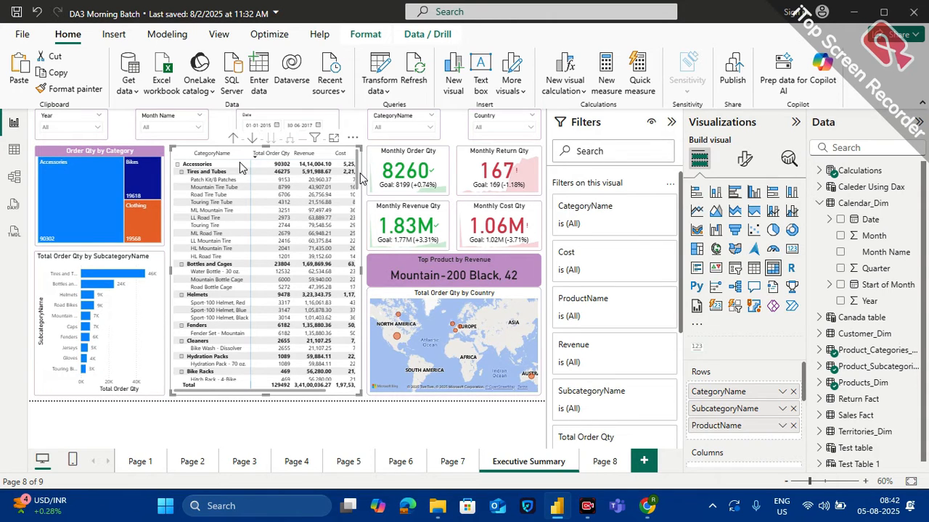
# Set up rules-based background color formatting for the matrix's Total Order Qty field, applied to values only
pyautogui.scroll(-3, 758, 420)
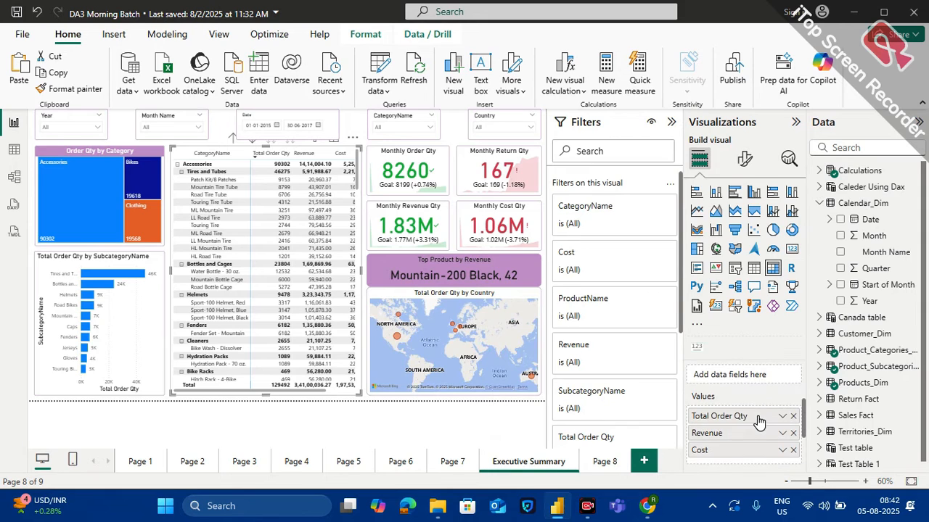
pyautogui.scroll(-3, 757, 417)
pyautogui.scroll(2, 755, 410)
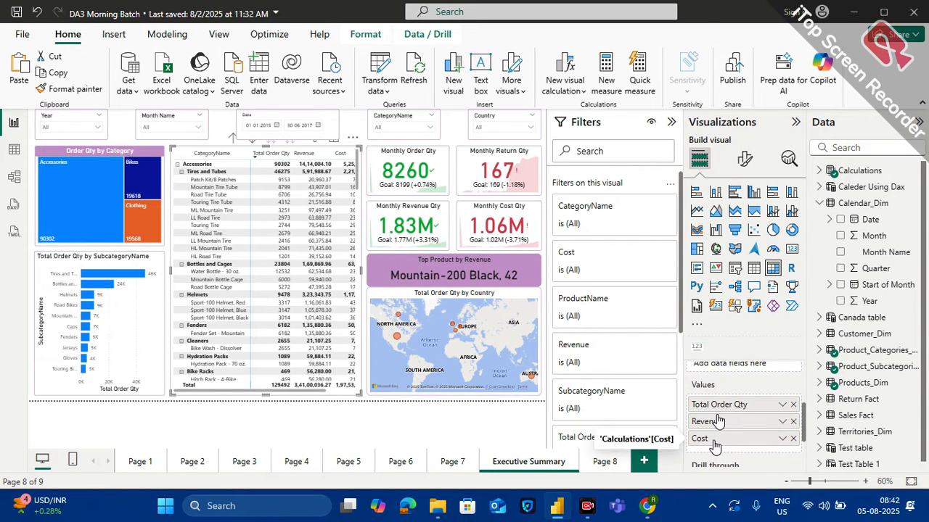
pyautogui.click(782, 406)
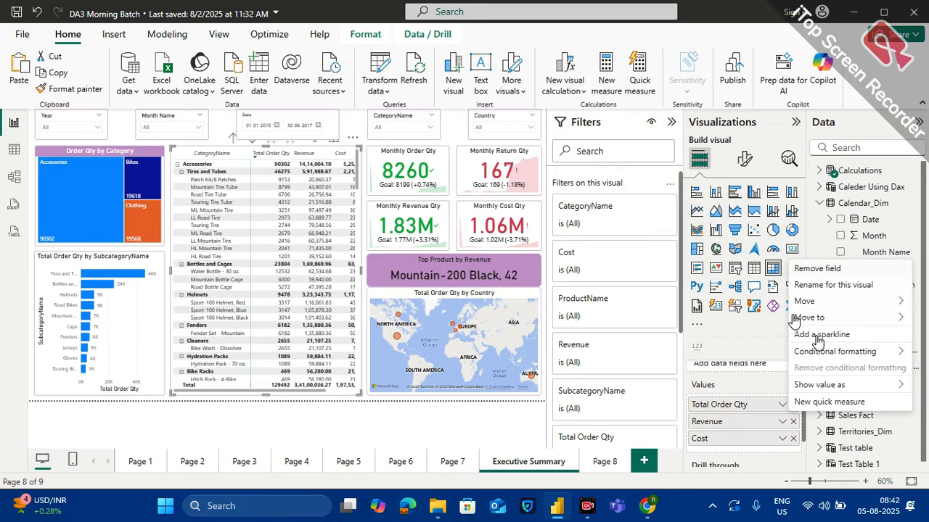
pyautogui.moveTo(820, 354)
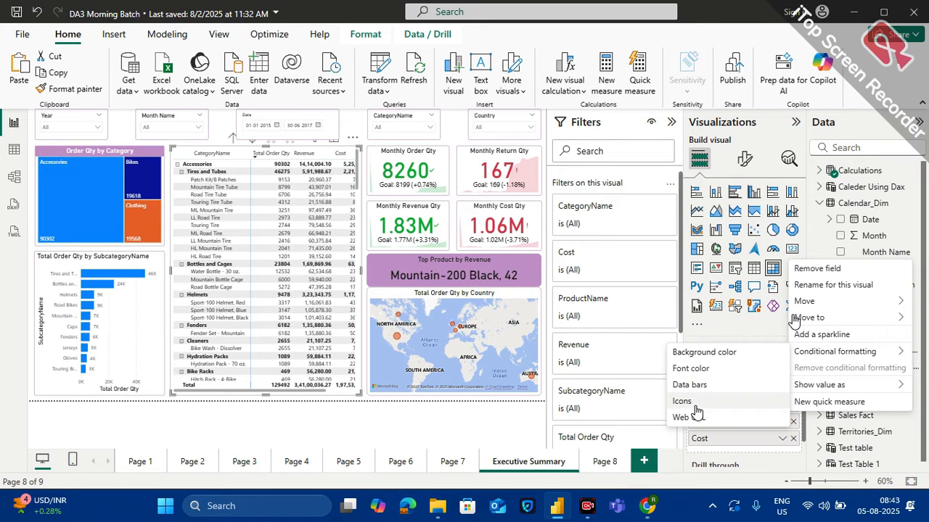
pyautogui.click(705, 352)
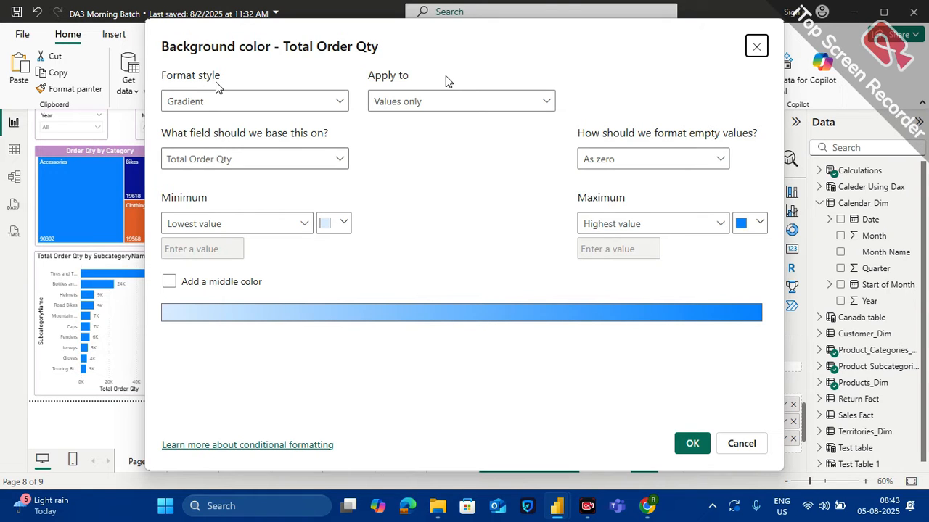
pyautogui.click(335, 105)
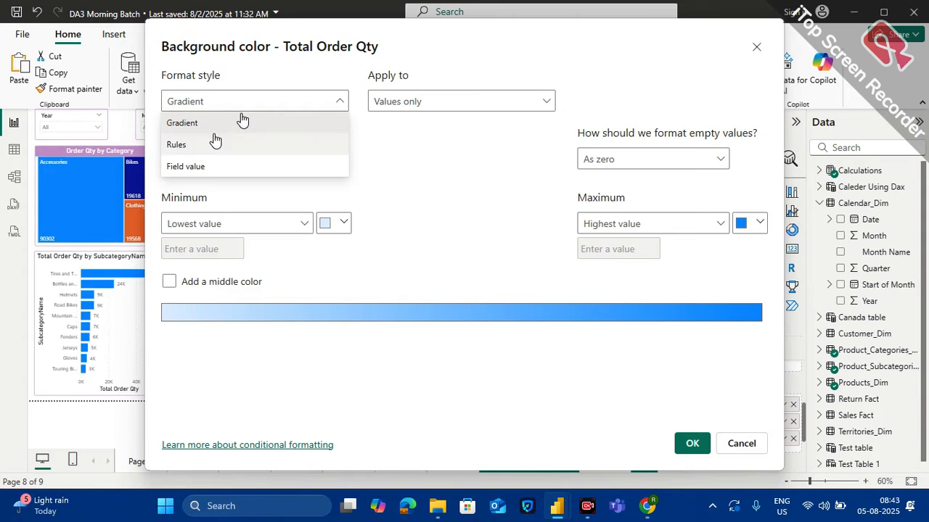
pyautogui.click(190, 147)
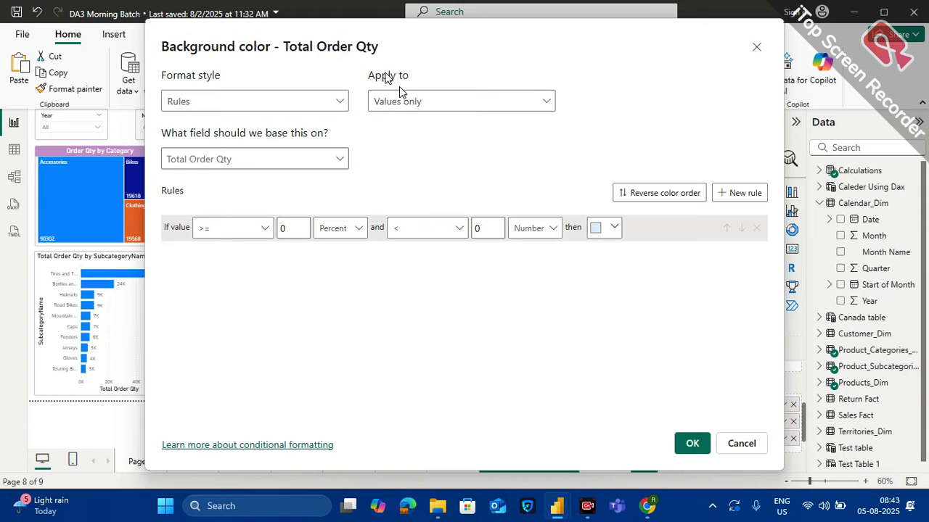
pyautogui.click(504, 104)
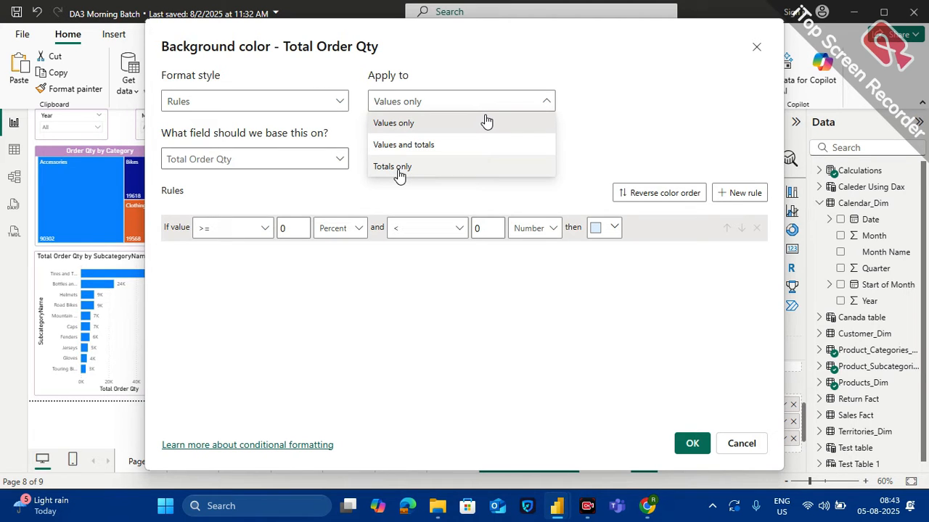
pyautogui.click(397, 122)
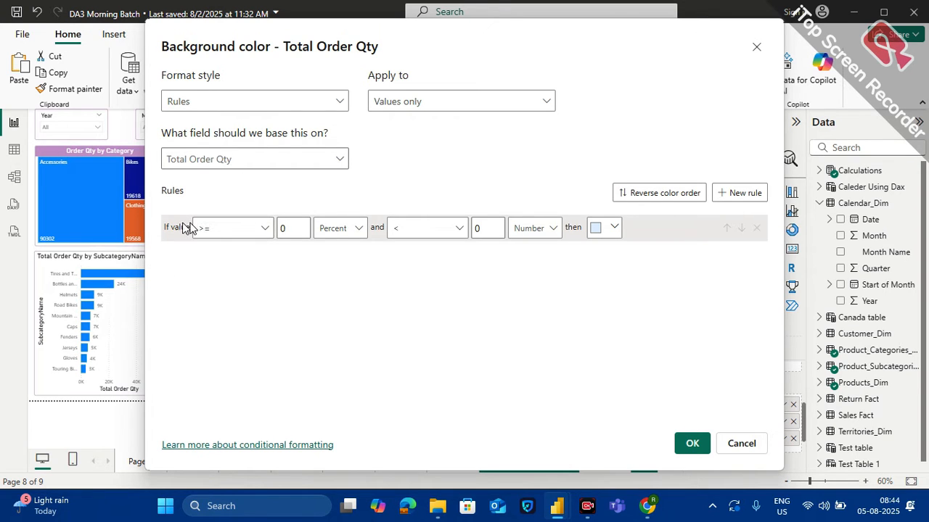
# Define the background color rule for values >= 0 Number and <= 1000 Number
pyautogui.click(265, 229)
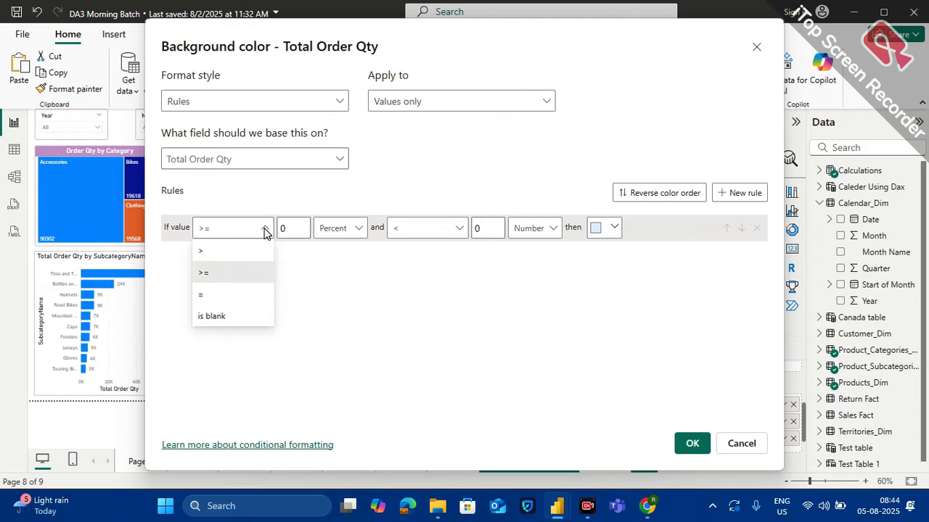
pyautogui.click(214, 236)
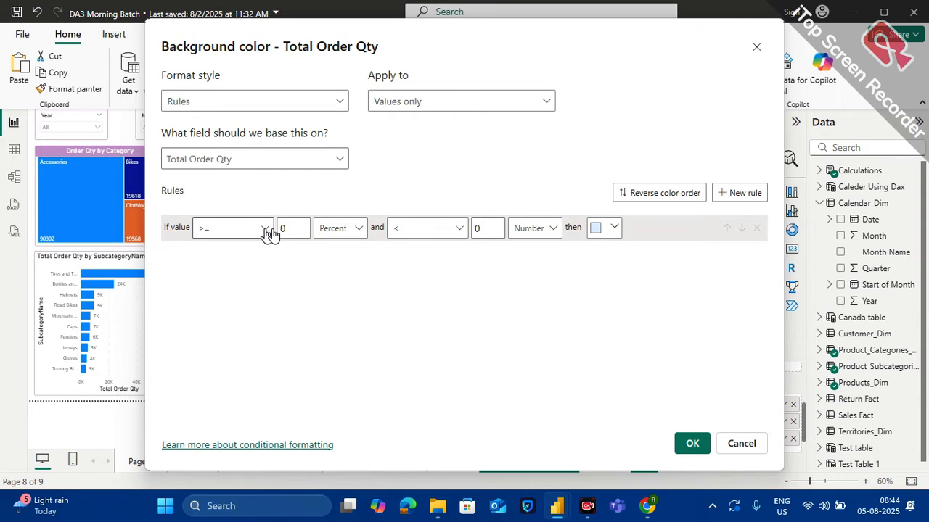
pyautogui.click(353, 236)
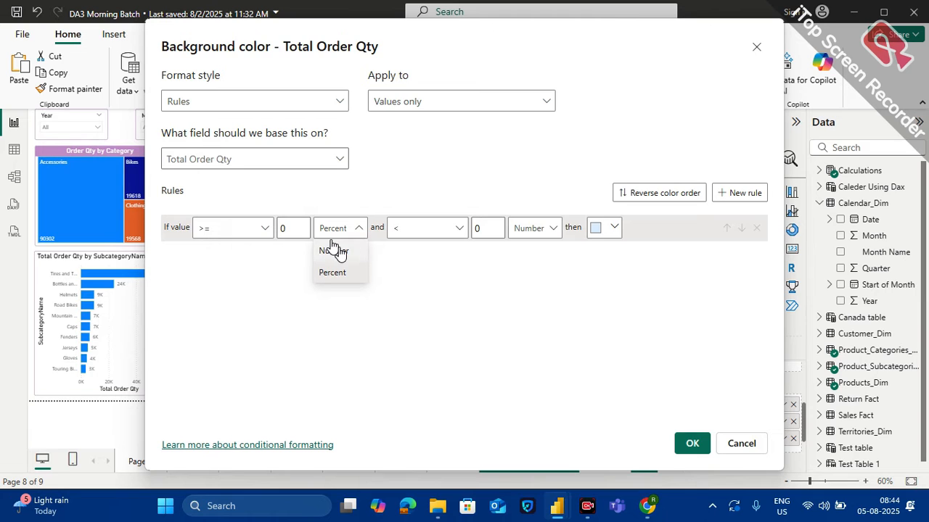
pyautogui.click(336, 251)
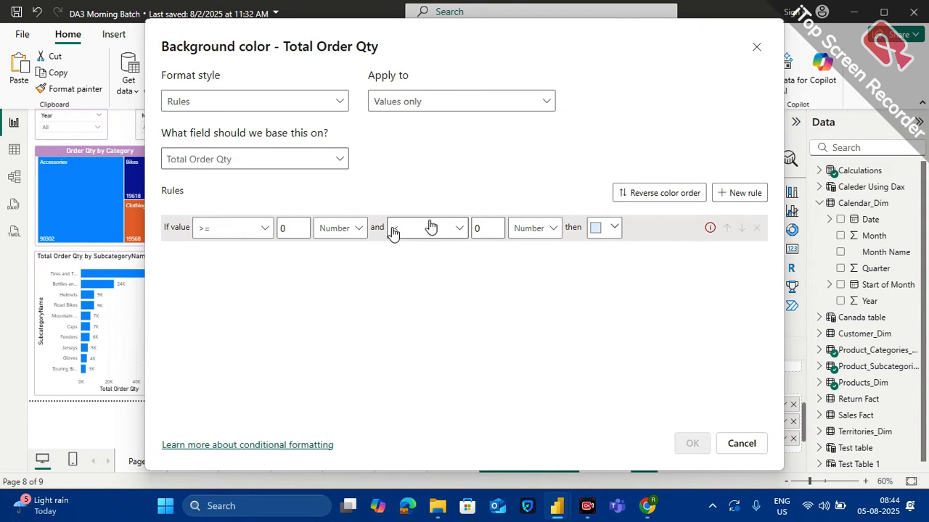
pyautogui.click(460, 229)
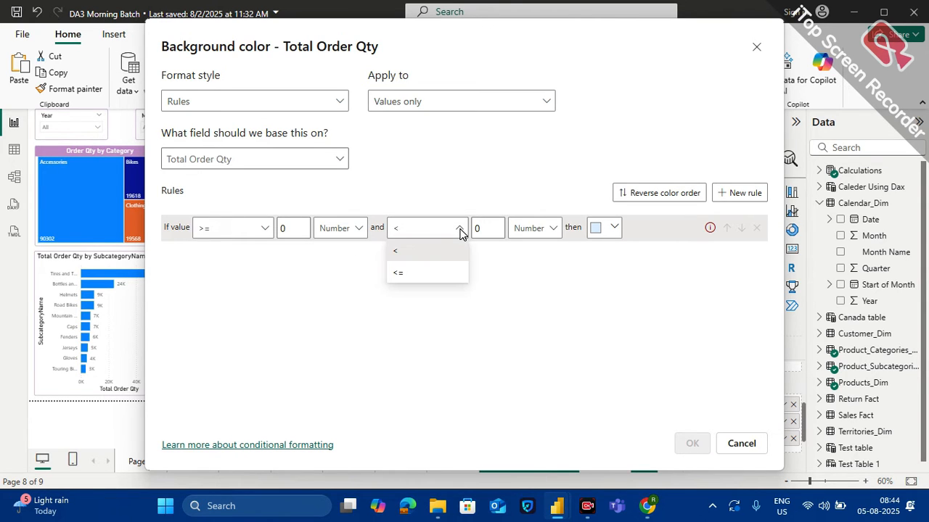
pyautogui.click(423, 273)
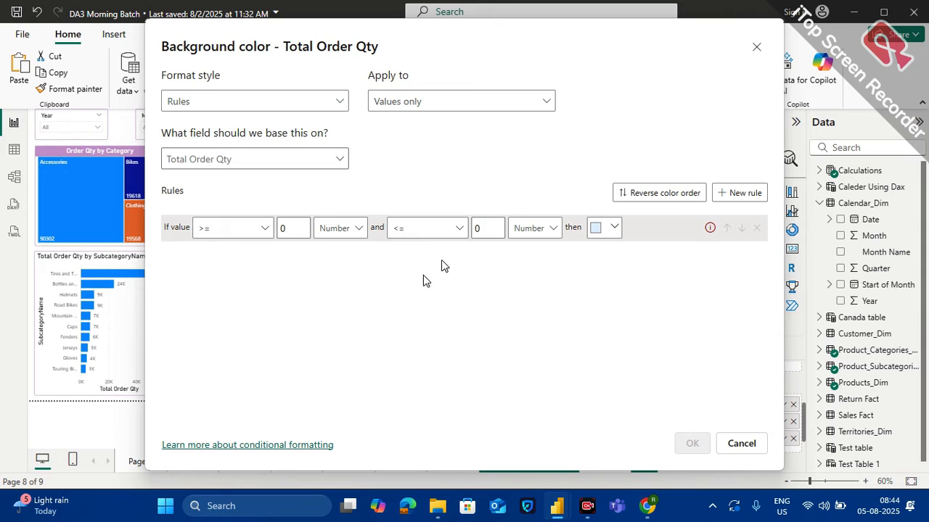
pyautogui.click(475, 229)
pyautogui.write('1000')
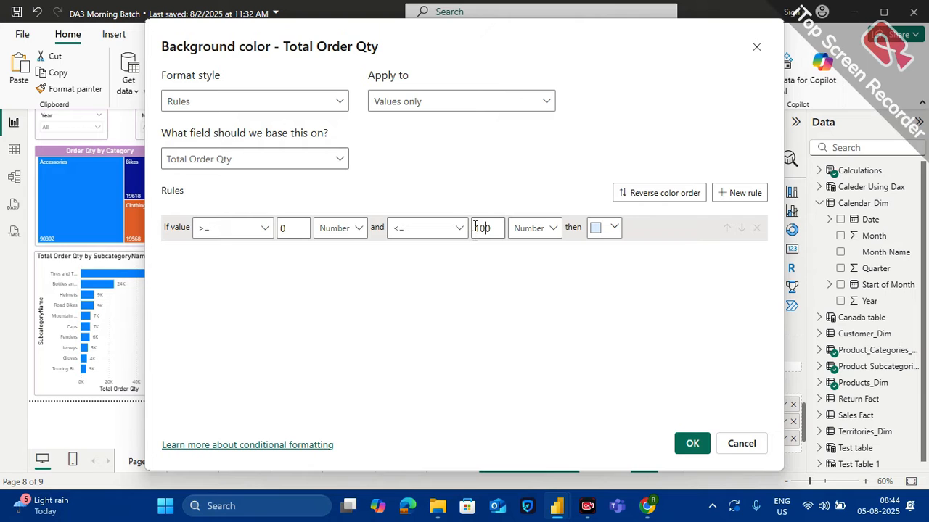
# Give the rule the orange theme color #E66C37 and apply the formatting to the matrix
pyautogui.click(608, 227)
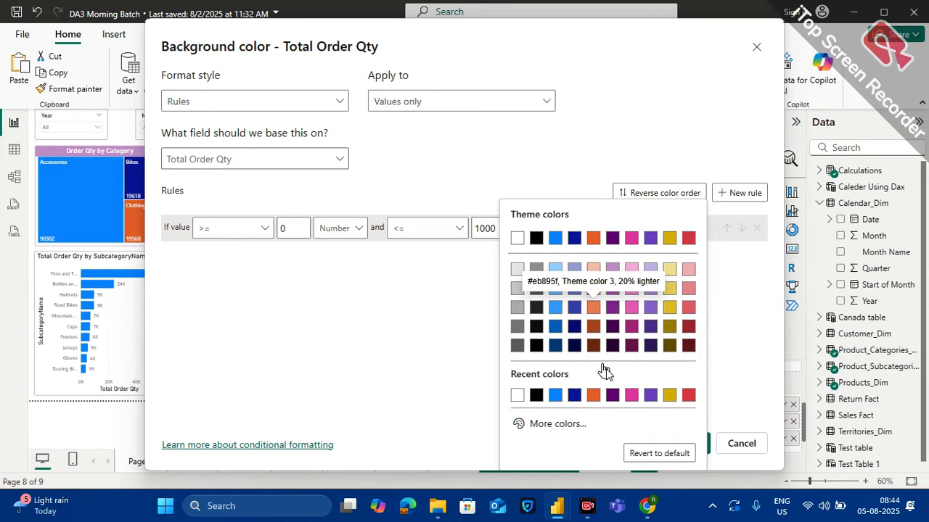
pyautogui.click(612, 397)
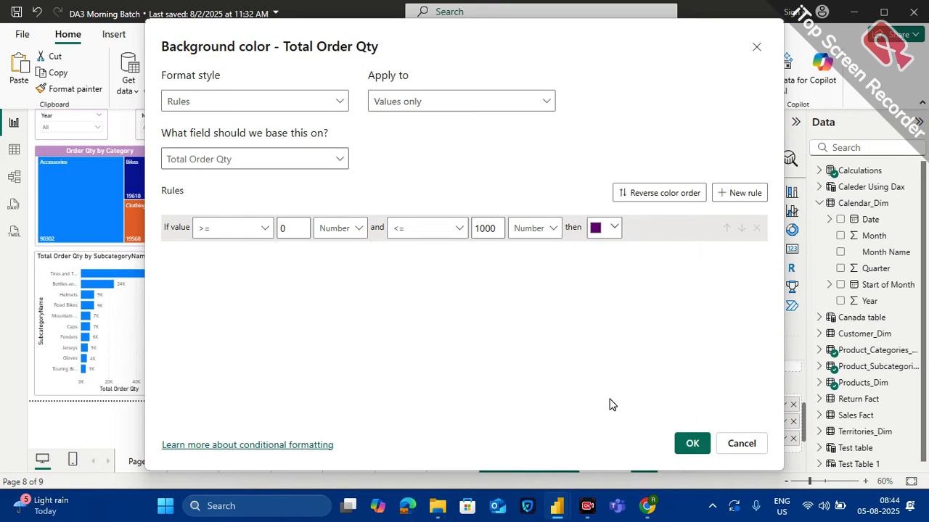
pyautogui.click(614, 229)
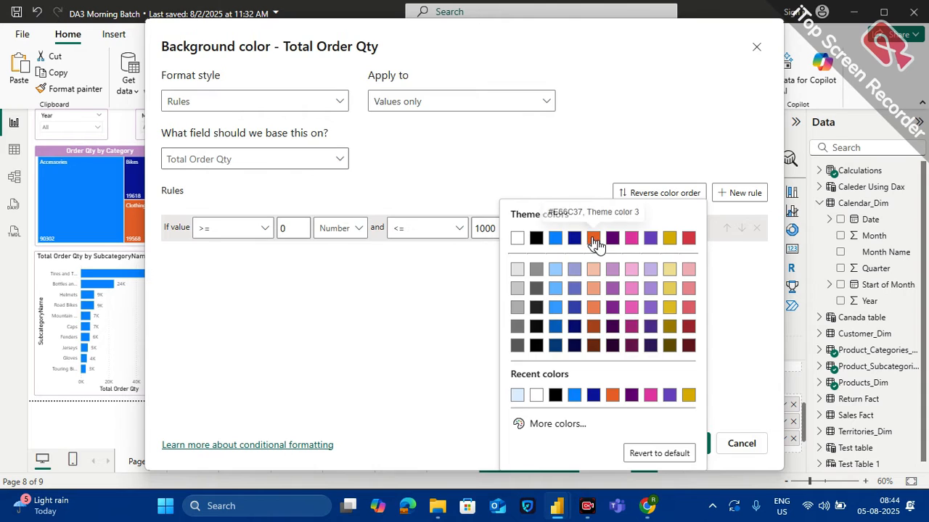
pyautogui.click(593, 240)
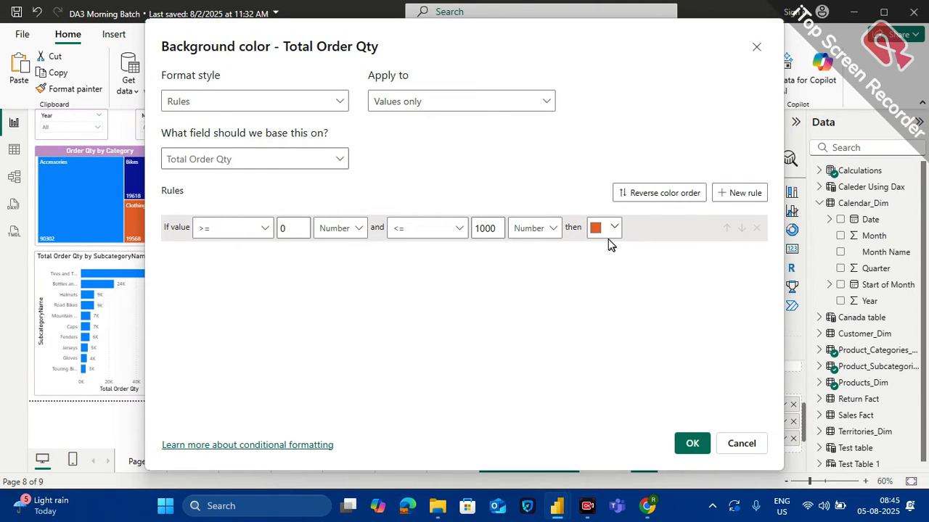
pyautogui.click(689, 445)
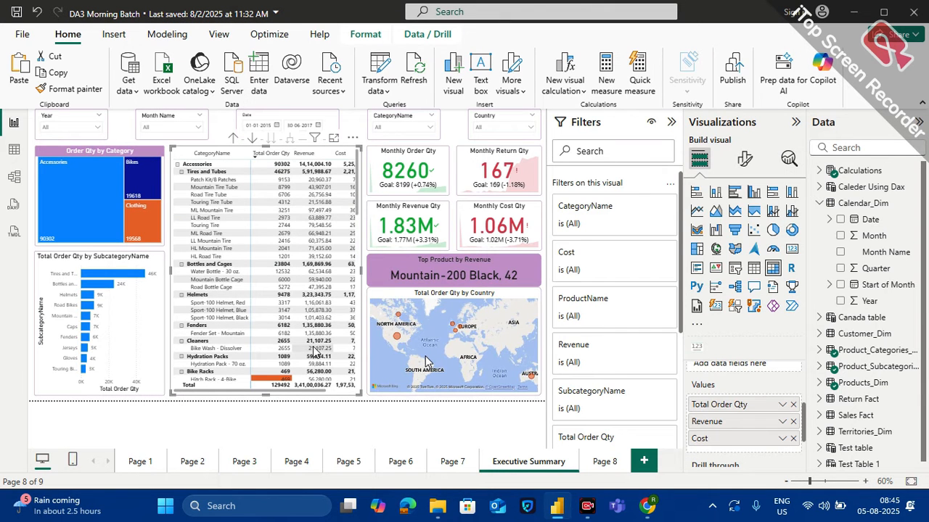
# Examine the background color in the matrix's Total Order Qty column across the Accessories and Bikes rows
pyautogui.scroll(-3, 293, 309)
pyautogui.scroll(-2, 293, 309)
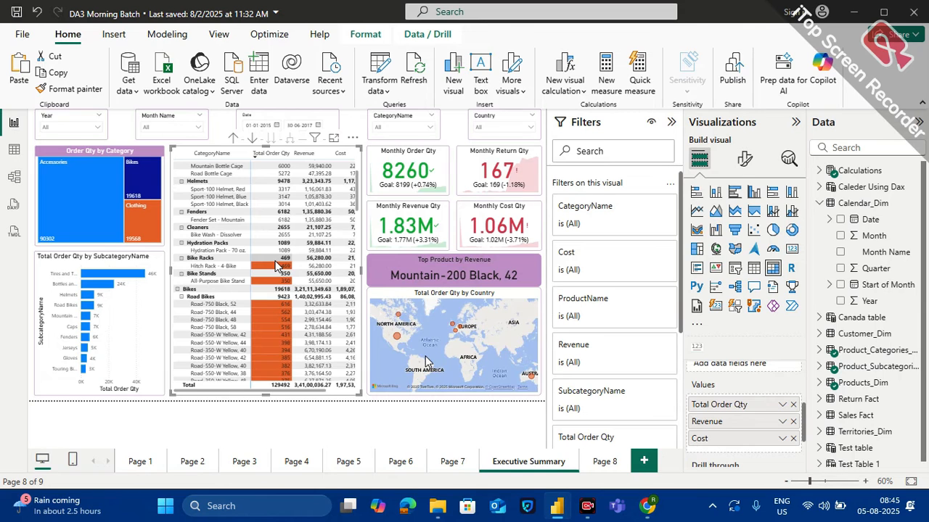
pyautogui.scroll(2, 272, 229)
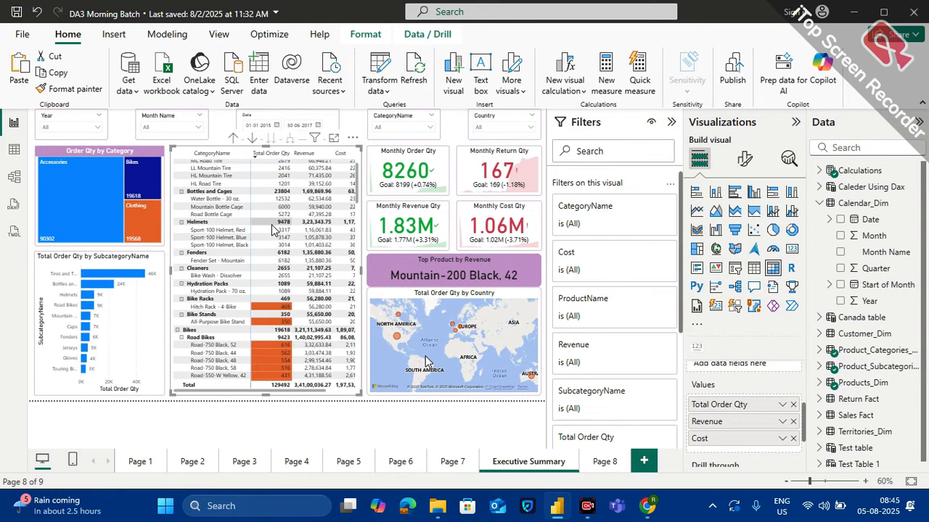
pyautogui.scroll(-3, 272, 230)
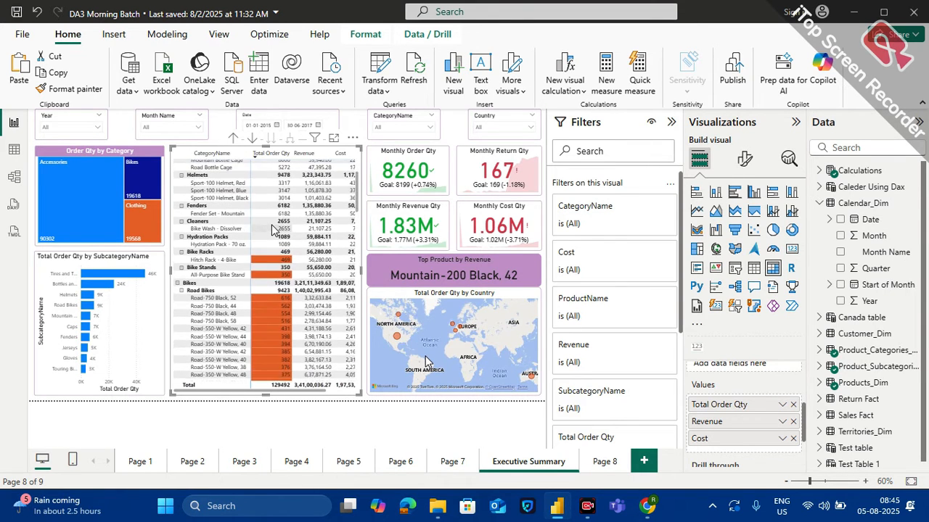
pyautogui.scroll(4, 272, 229)
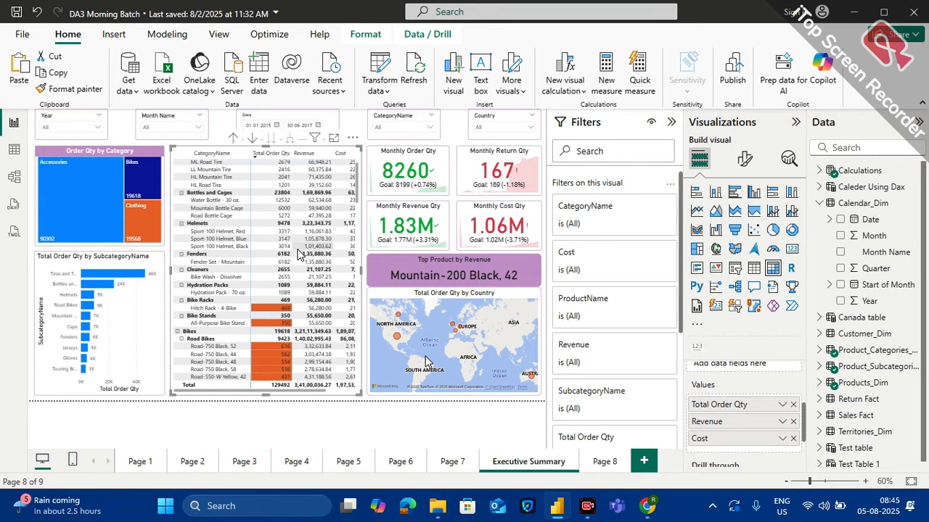
pyautogui.scroll(-3, 292, 305)
pyautogui.scroll(-1, 292, 305)
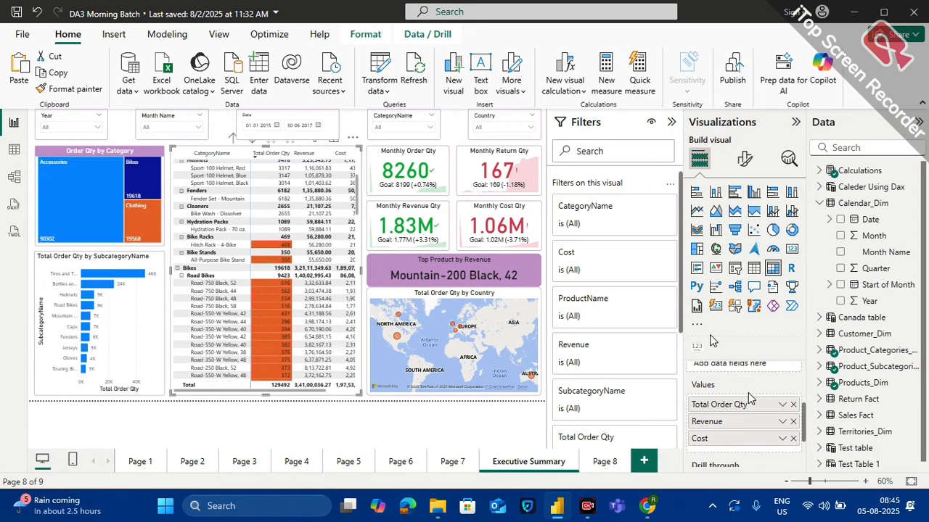
# Remove all conditional formatting from the matrix's Total Order Qty field
pyautogui.click(781, 404)
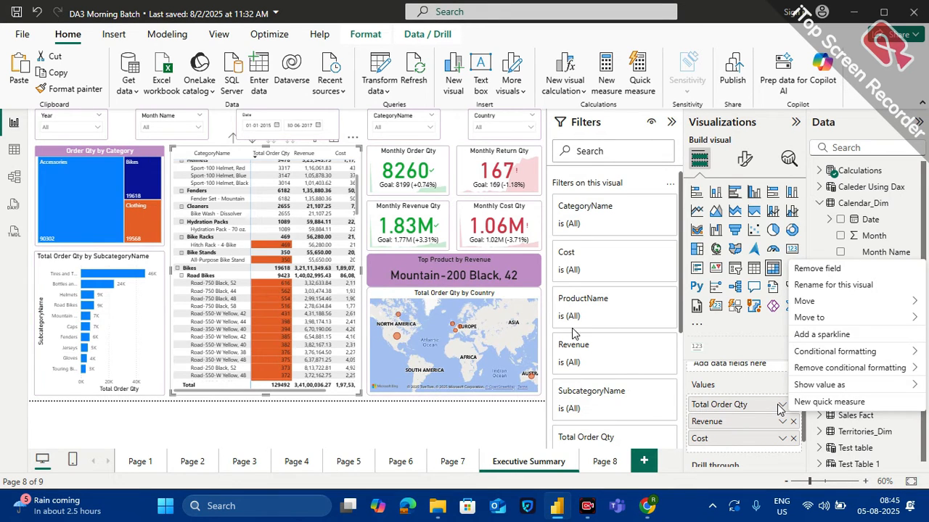
pyautogui.moveTo(817, 366)
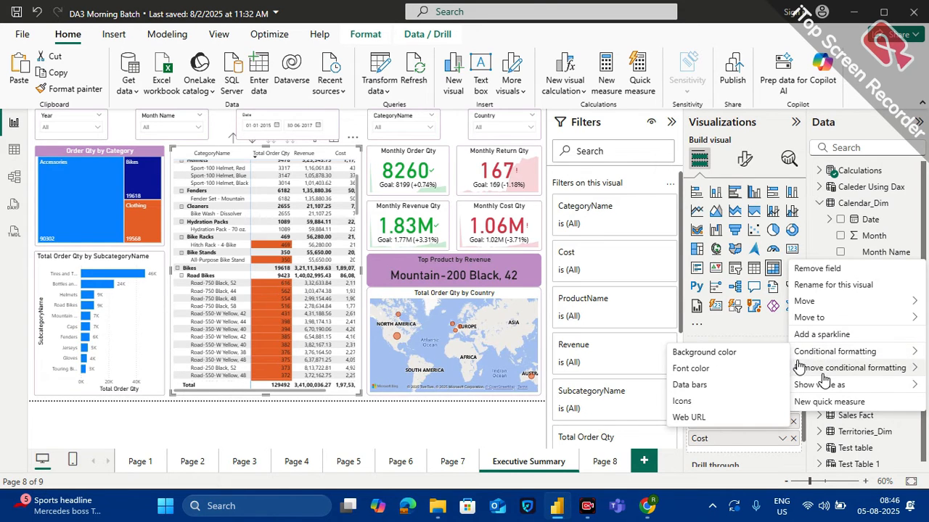
pyautogui.moveTo(843, 370)
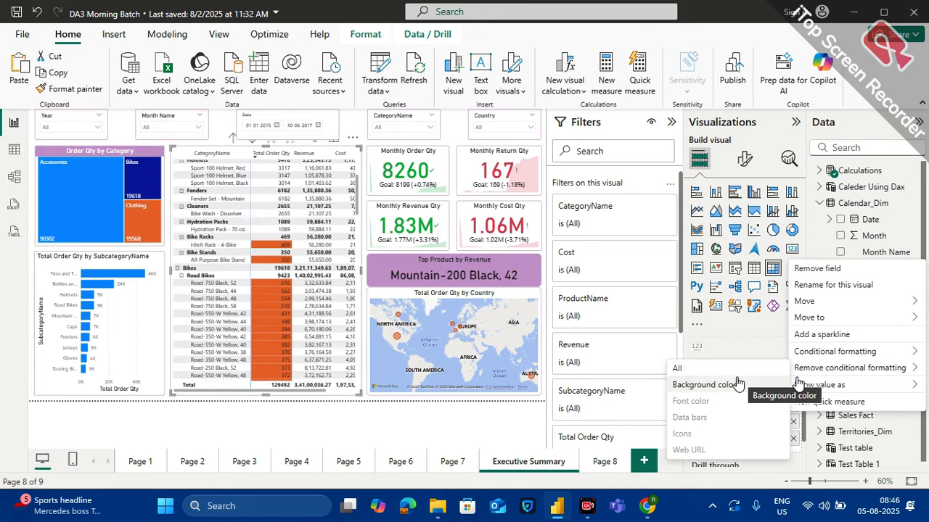
pyautogui.click(695, 369)
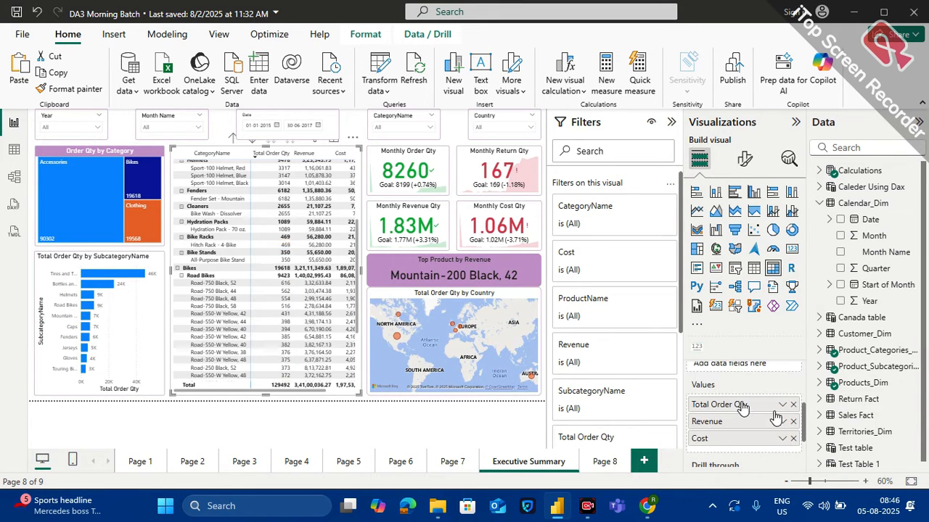
# Add default data bars to the Total Order Qty values in the matrix and sort it by that column in ascending order
pyautogui.click(782, 404)
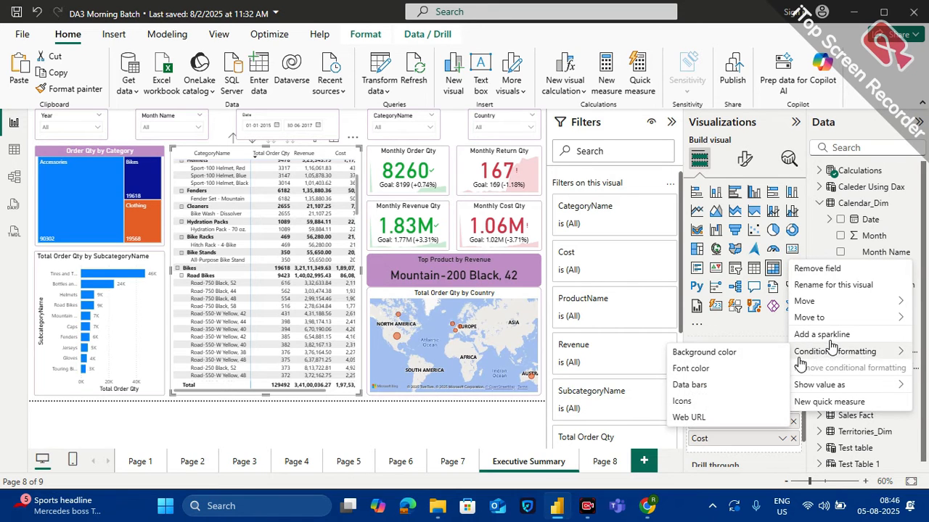
pyautogui.moveTo(834, 354)
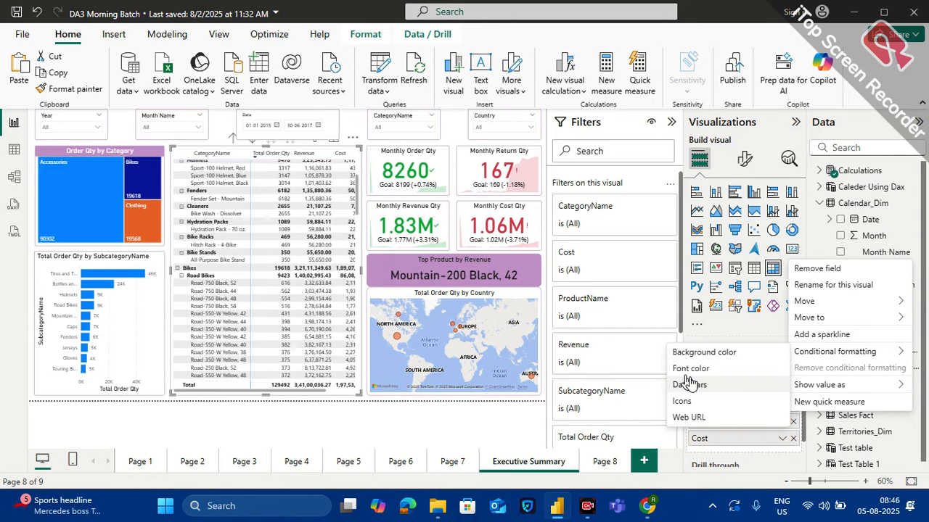
pyautogui.click(690, 385)
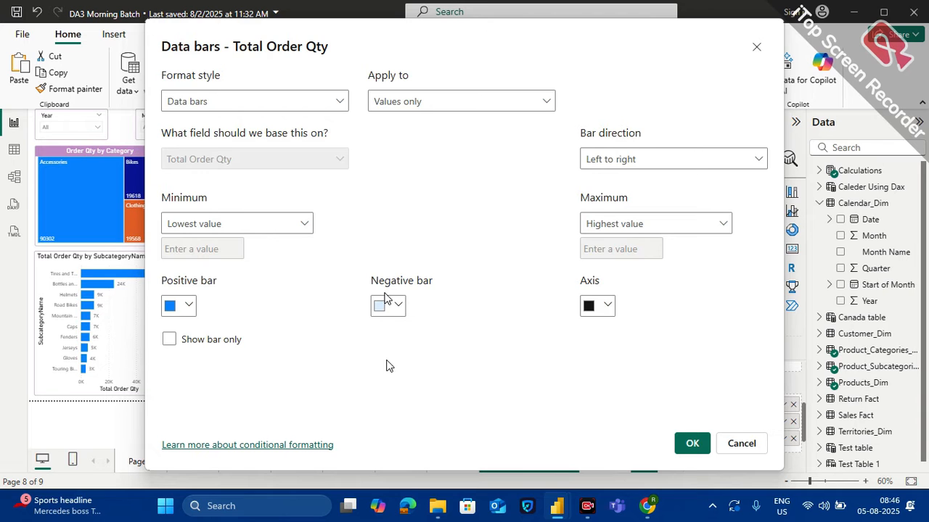
pyautogui.click(692, 442)
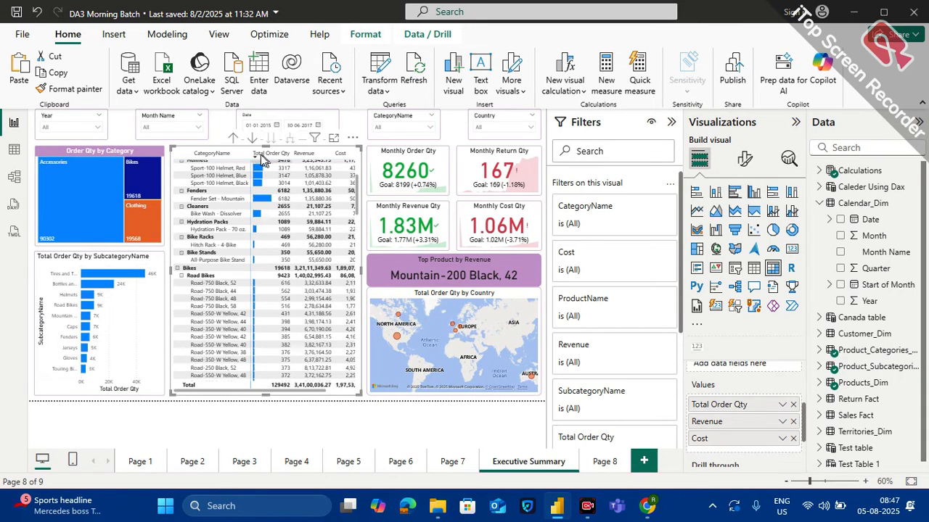
pyautogui.click(261, 154)
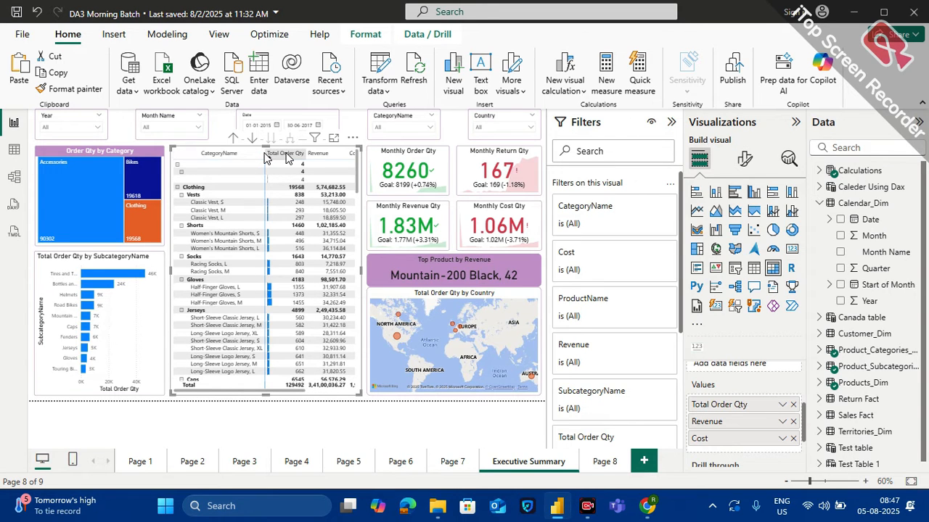
# Sort the matrix by Total Order Qty in descending order
pyautogui.click(286, 158)
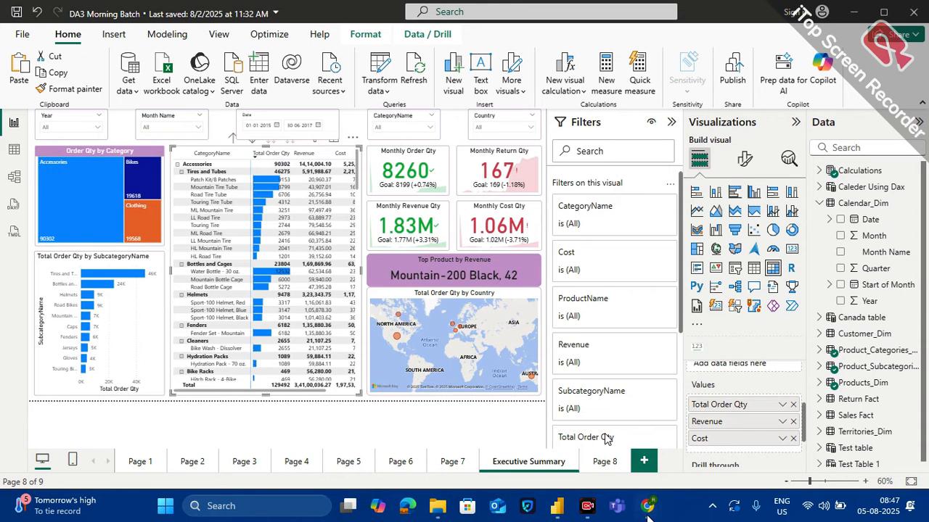
# Switch to the Google Meet call, admit the waiting participant, and return to the Power BI report
pyautogui.click(570, 442)
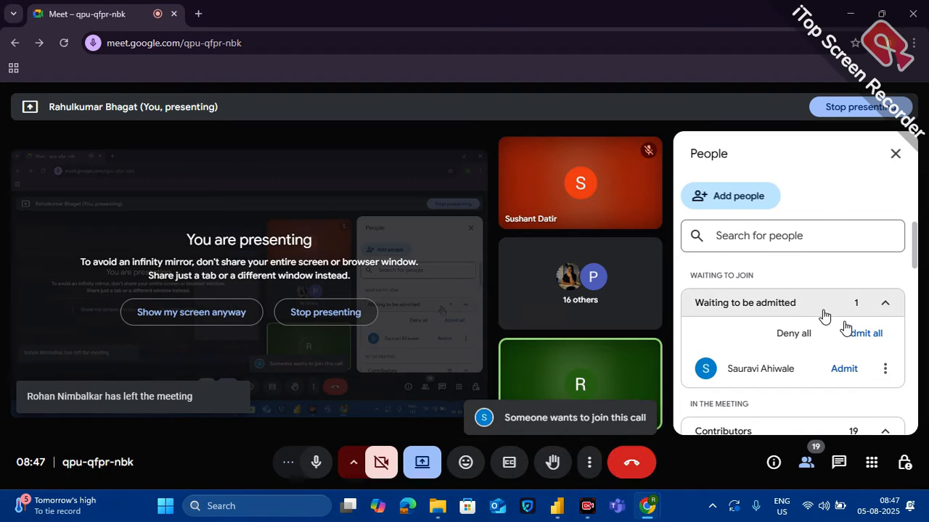
pyautogui.click(844, 369)
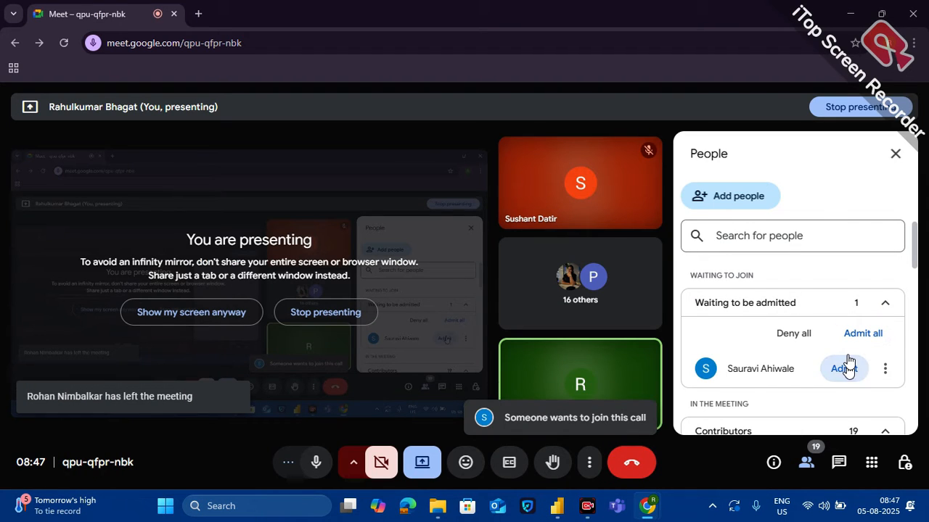
pyautogui.click(853, 13)
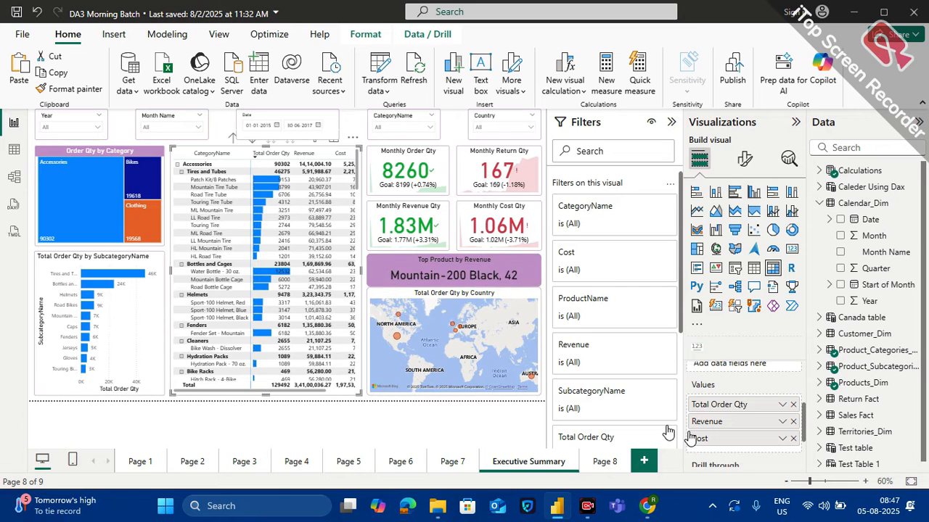
# Clear all conditional formatting, including the data bars, from the matrix's Total Order Qty field
pyautogui.click(781, 405)
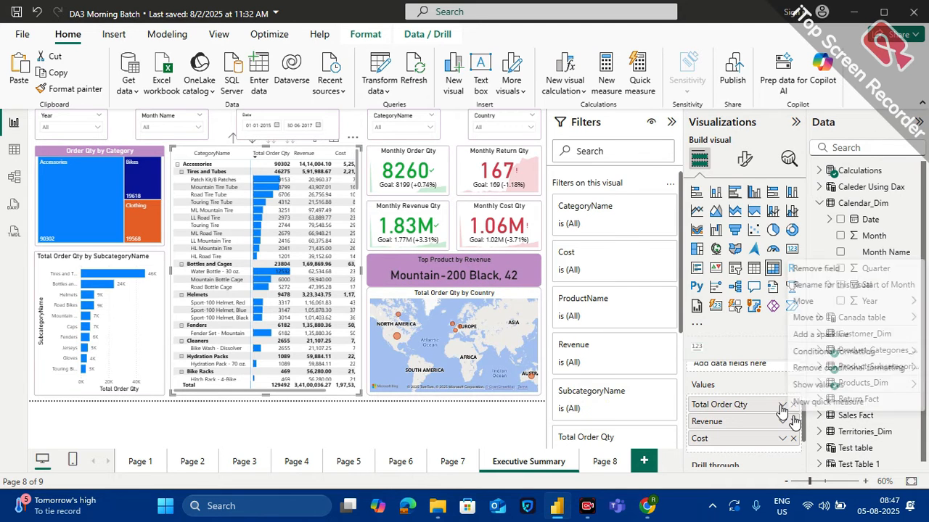
pyautogui.moveTo(819, 369)
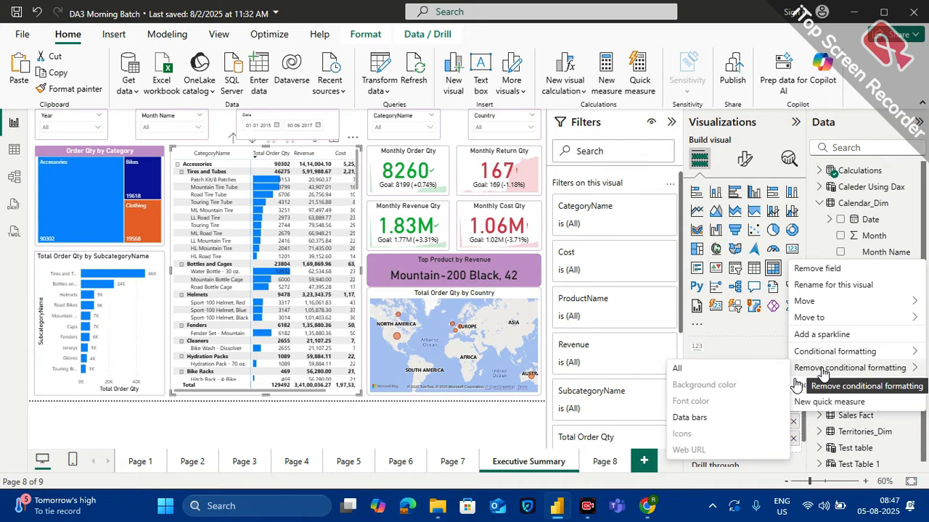
pyautogui.click(721, 371)
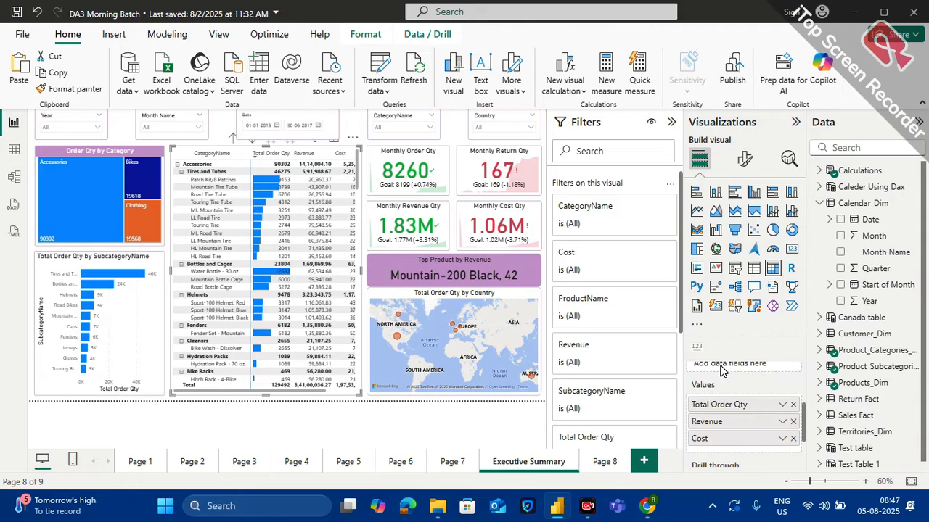
# Start icon conditional formatting for the matrix's Total Order Qty and choose the four-arrow coloured style
pyautogui.click(782, 404)
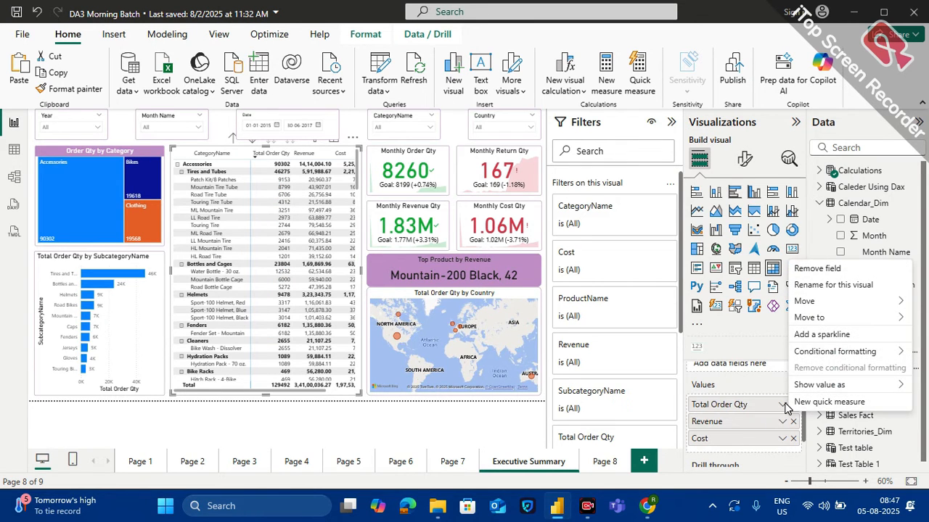
pyautogui.moveTo(825, 352)
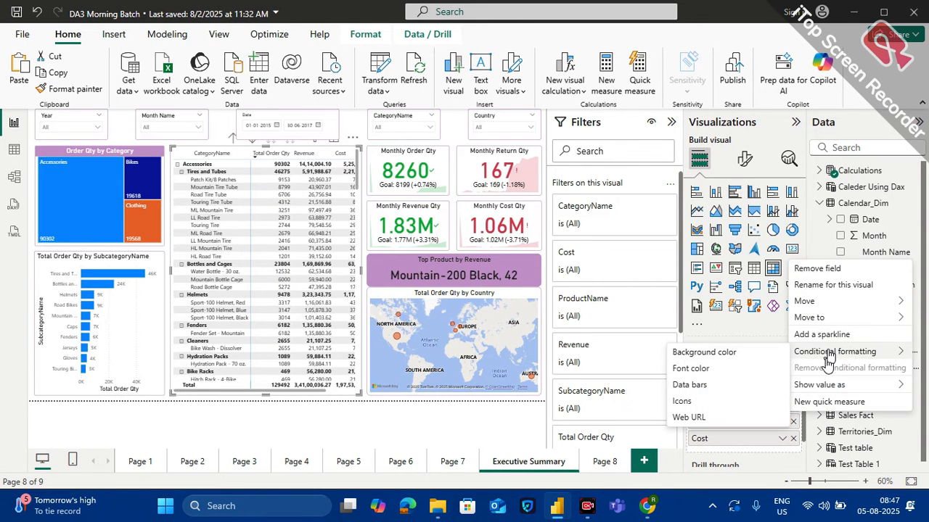
pyautogui.click(685, 401)
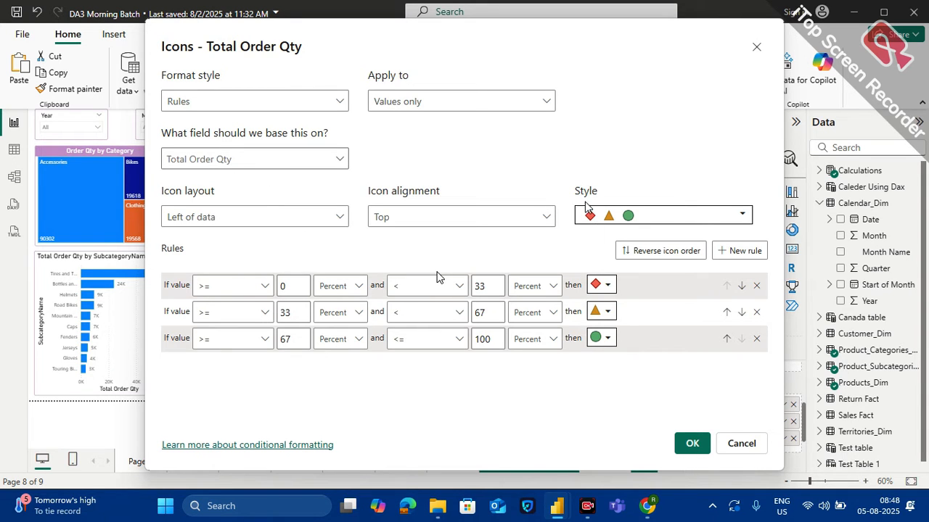
pyautogui.click(662, 217)
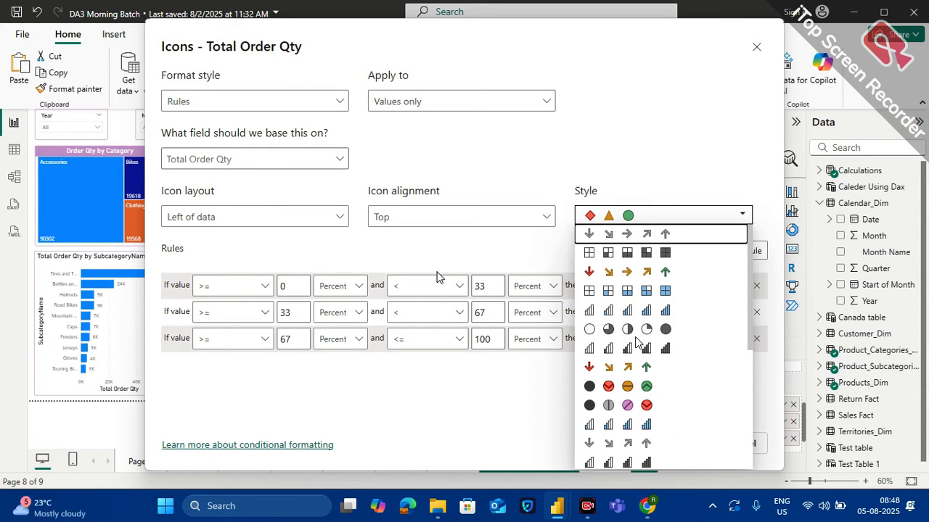
pyautogui.click(602, 368)
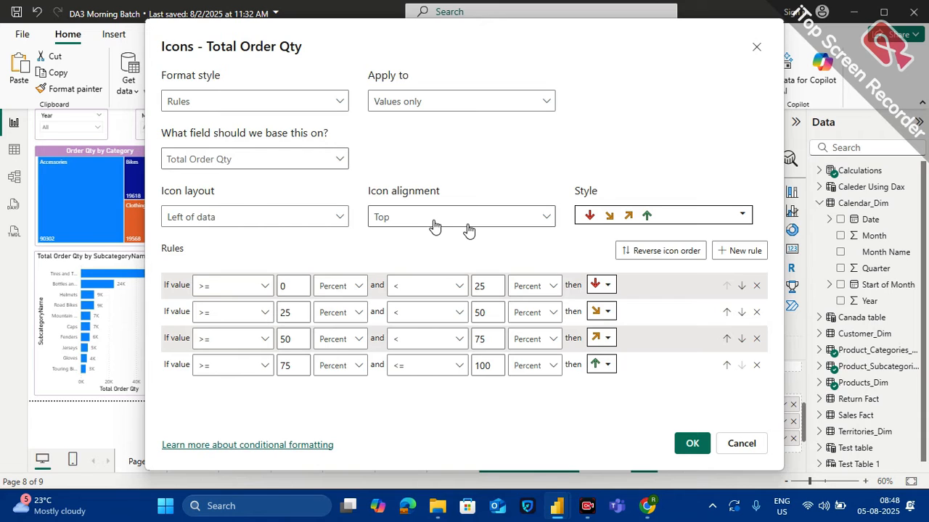
# Set the icon layout to Right of data and the icon alignment to Middle
pyautogui.click(331, 222)
pyautogui.click(230, 280)
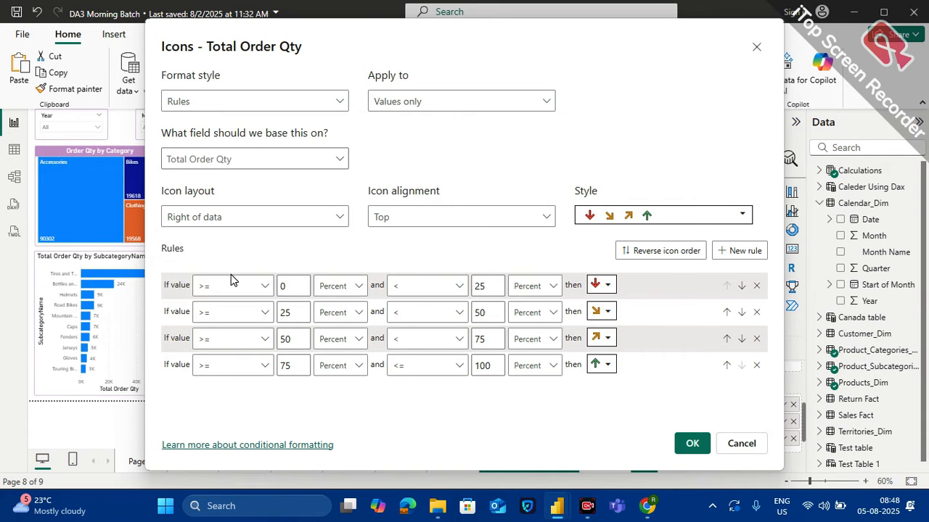
pyautogui.click(431, 217)
pyautogui.click(408, 262)
# Delete the last two icon rules and set the first rule's range to numbers >= 0 and < 1000, keeping the red down arrow
pyautogui.click(756, 365)
pyautogui.click(757, 339)
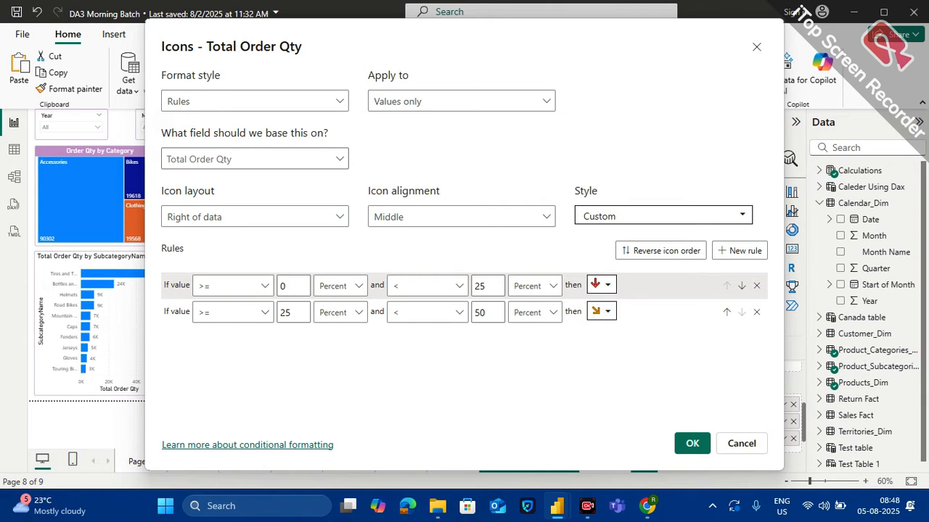
pyautogui.click(363, 291)
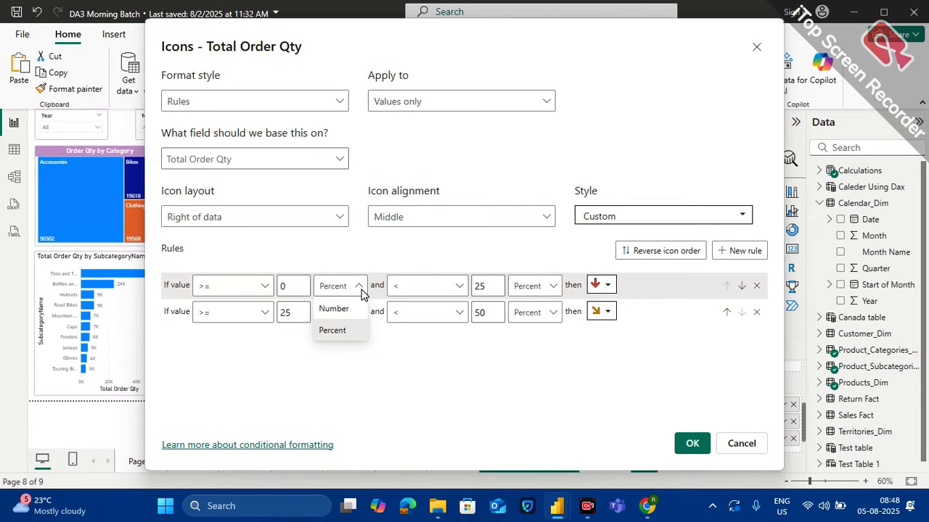
pyautogui.click(362, 291)
pyautogui.click(363, 290)
pyautogui.click(349, 308)
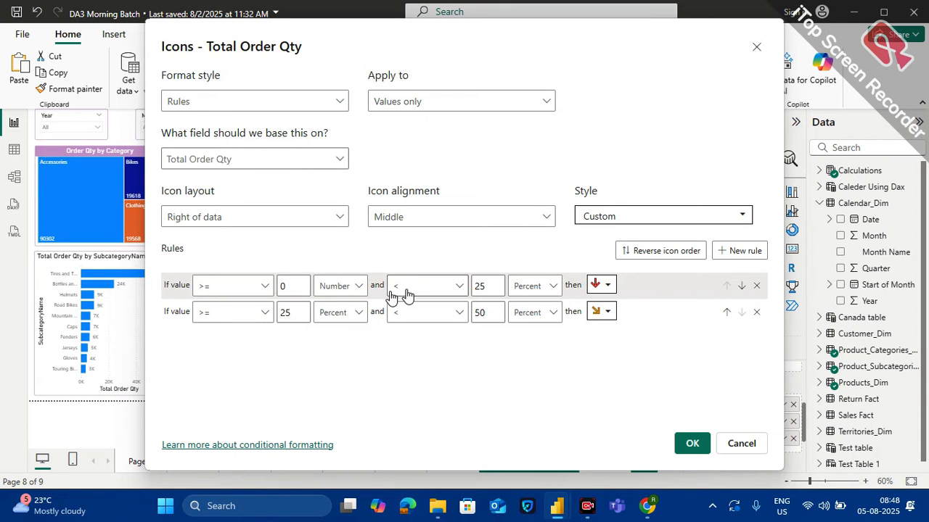
pyautogui.doubleClick(488, 287)
pyautogui.press('BackSpace')
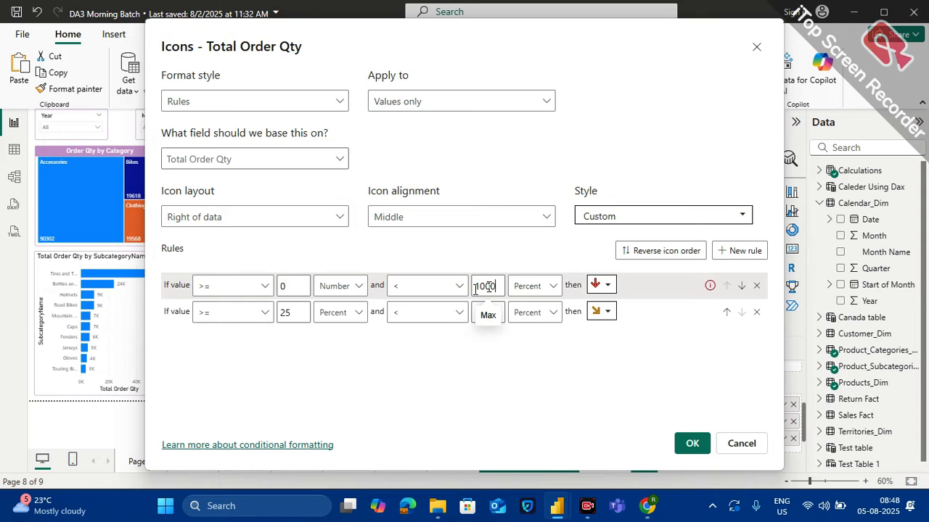
pyautogui.write('1000')
pyautogui.click(520, 290)
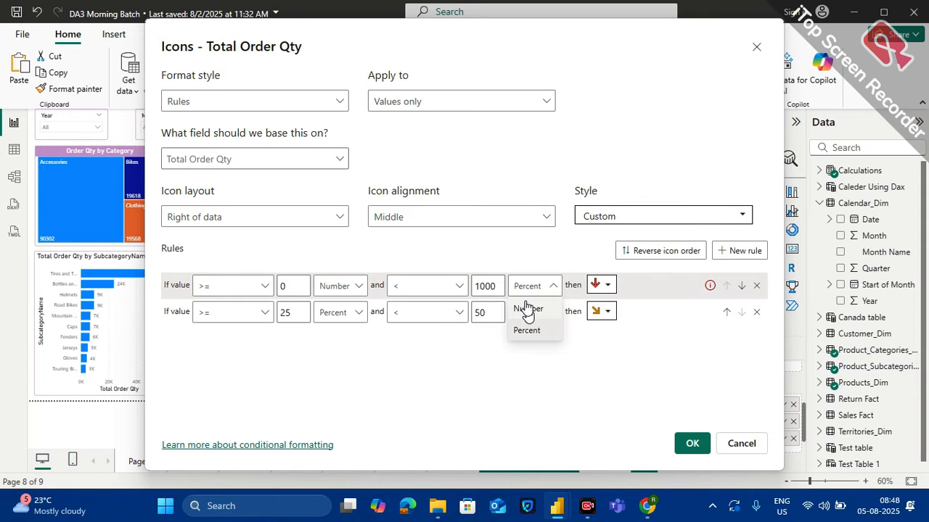
pyautogui.click(527, 310)
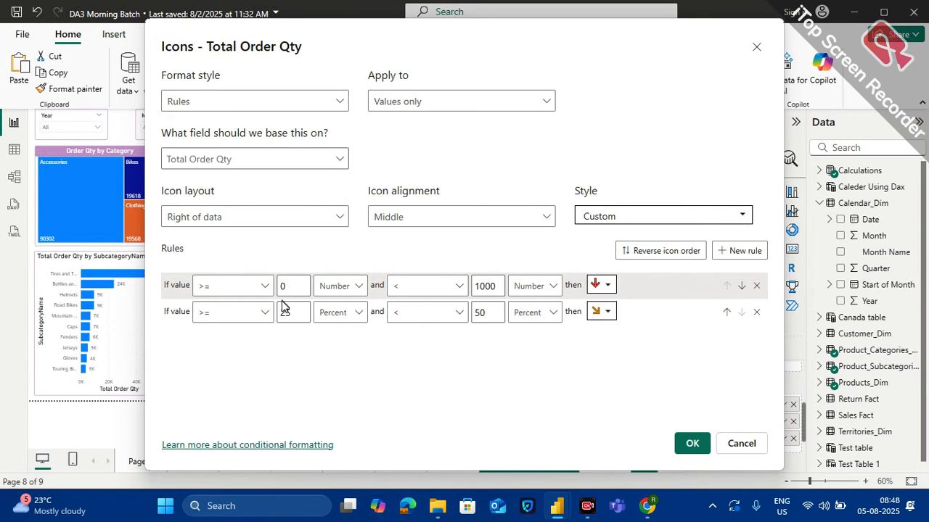
pyautogui.click(608, 285)
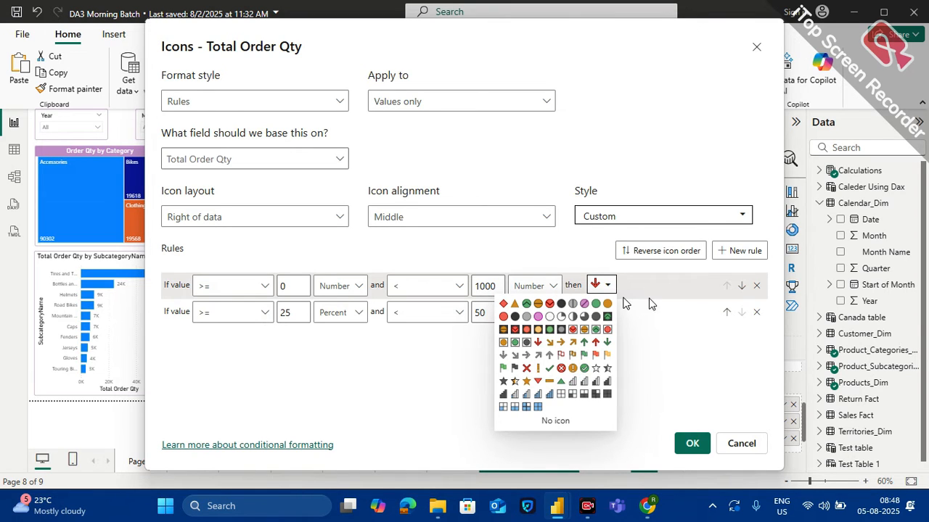
pyautogui.click(679, 341)
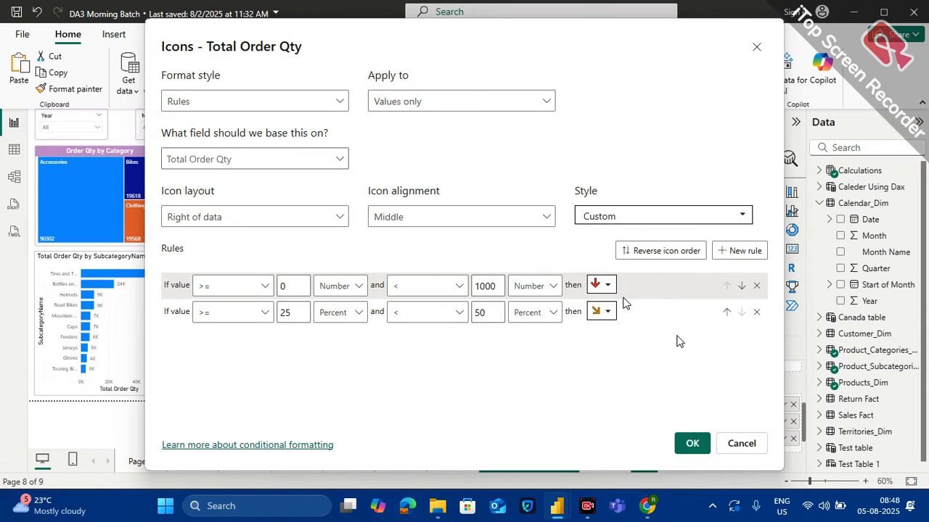
# Set the second icon rule's lower limit to 1000 as a Number
pyautogui.click(288, 310)
pyautogui.press('BackSpace')
pyautogui.press('BackSpace')
pyautogui.write('40')
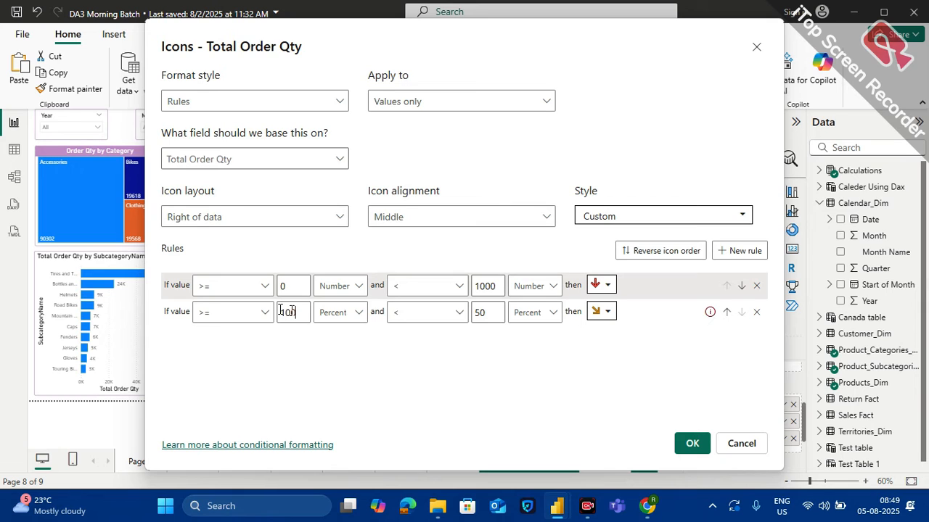
pyautogui.write('00')
pyautogui.click(364, 321)
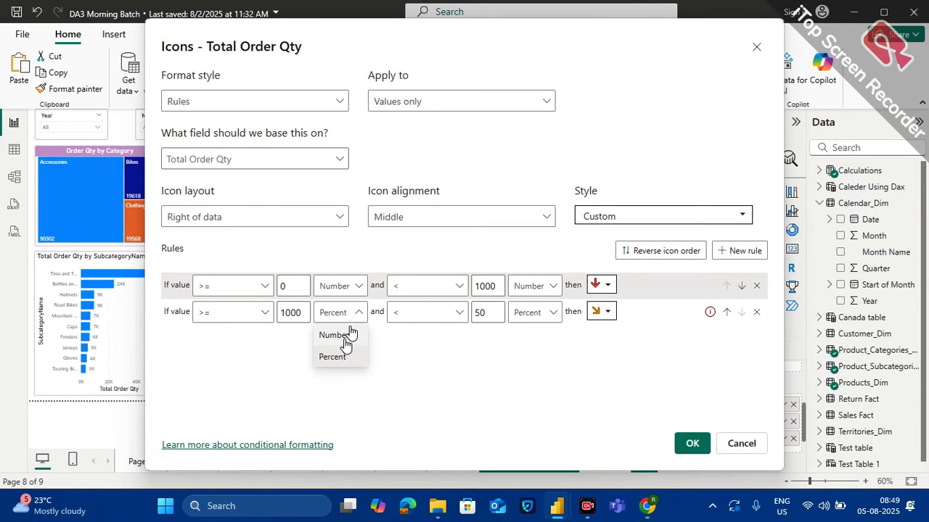
pyautogui.click(341, 336)
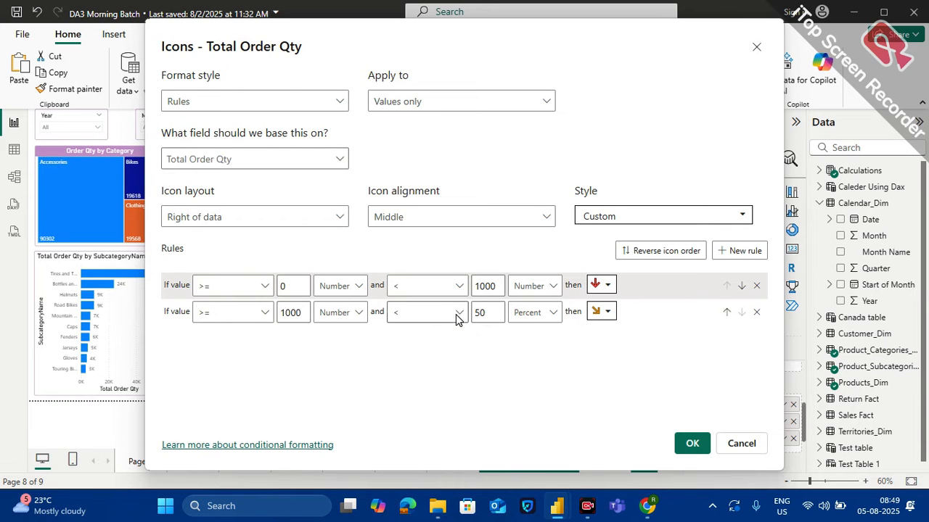
# Set the second icon rule's upper condition to <= Max as a Number
pyautogui.click(457, 320)
pyautogui.click(417, 367)
pyautogui.doubleClick(479, 316)
pyautogui.press('BackSpace')
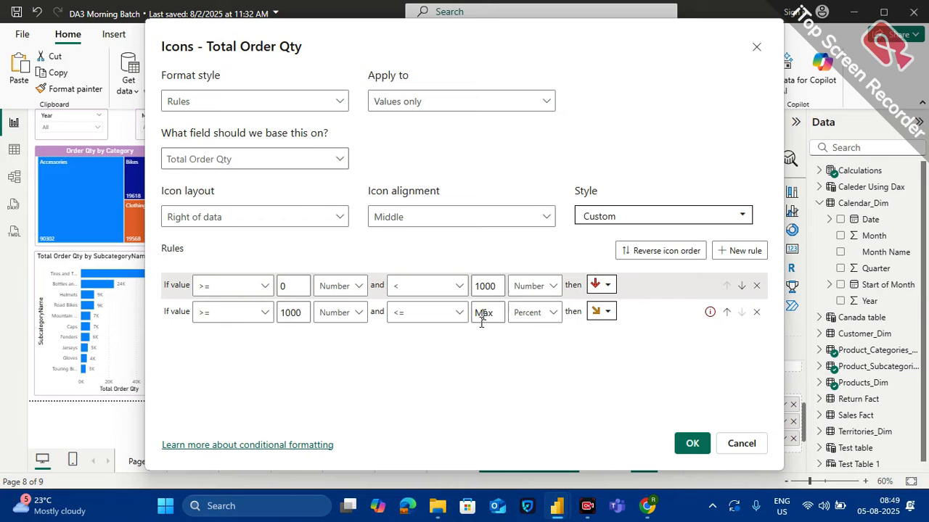
pyautogui.click(554, 315)
pyautogui.click(547, 333)
# Give the second rule the green up arrow icon and apply the icon formatting to the matrix
pyautogui.click(607, 312)
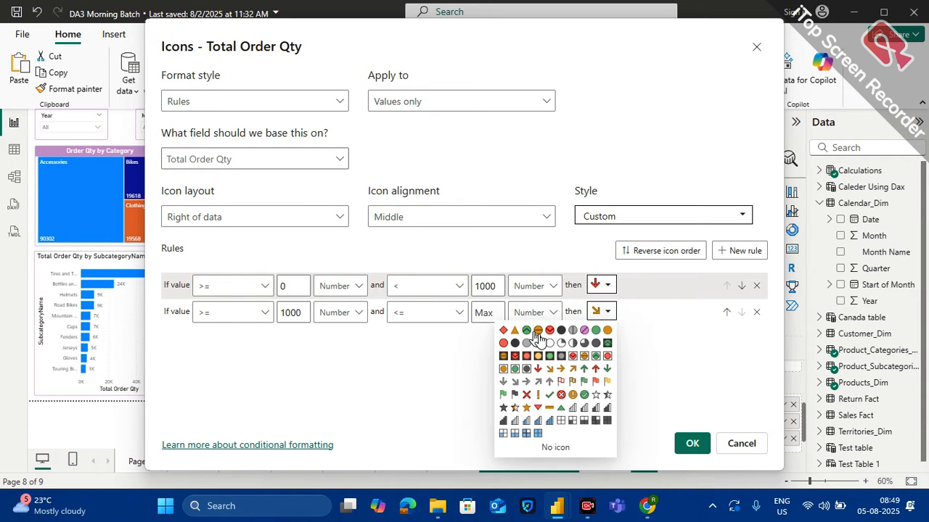
pyautogui.click(584, 369)
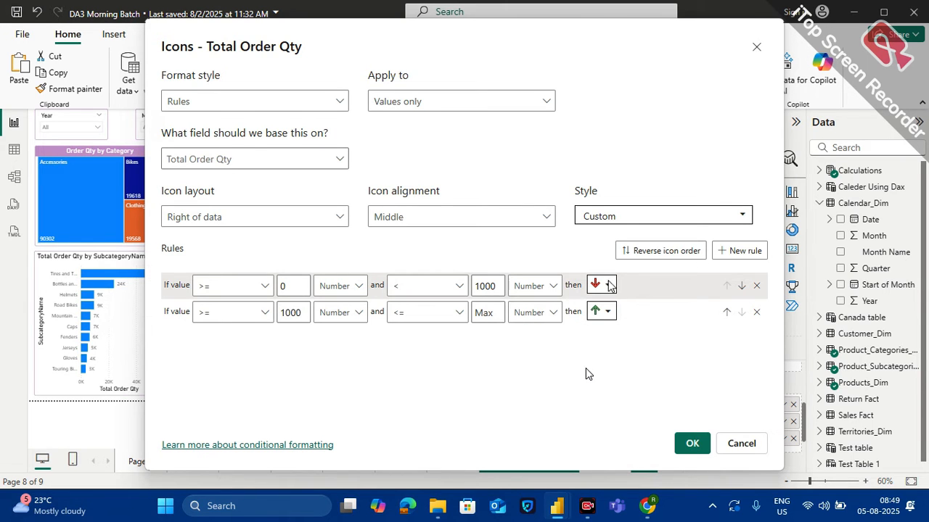
pyautogui.click(695, 445)
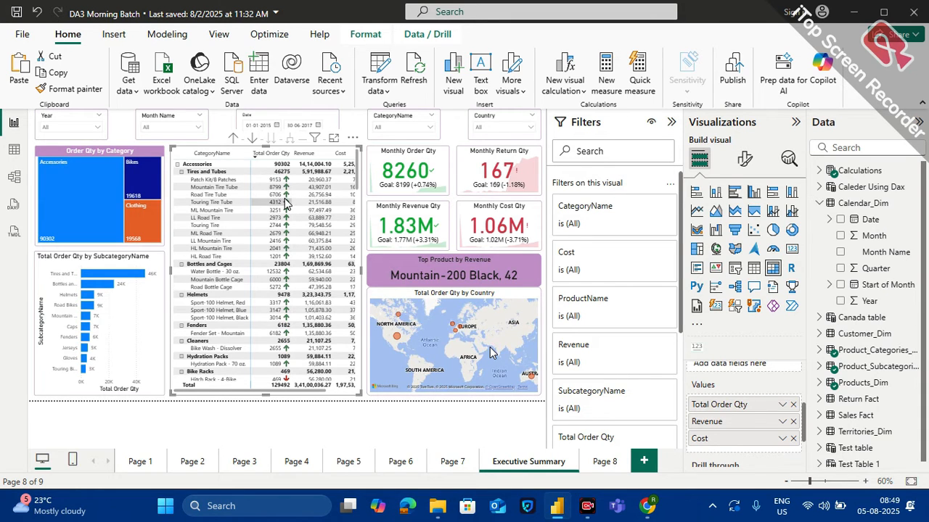
# Examine the matrix's Total Order Qty icons further down, the subcategory bar chart, and the category tiles of the Order Qty by Category treemap
pyautogui.scroll(-2, 268, 341)
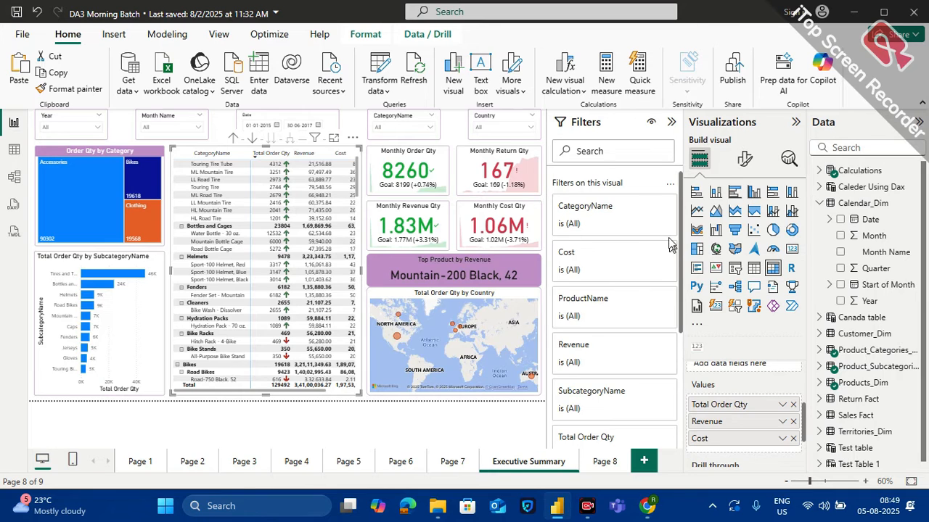
pyautogui.click(84, 258)
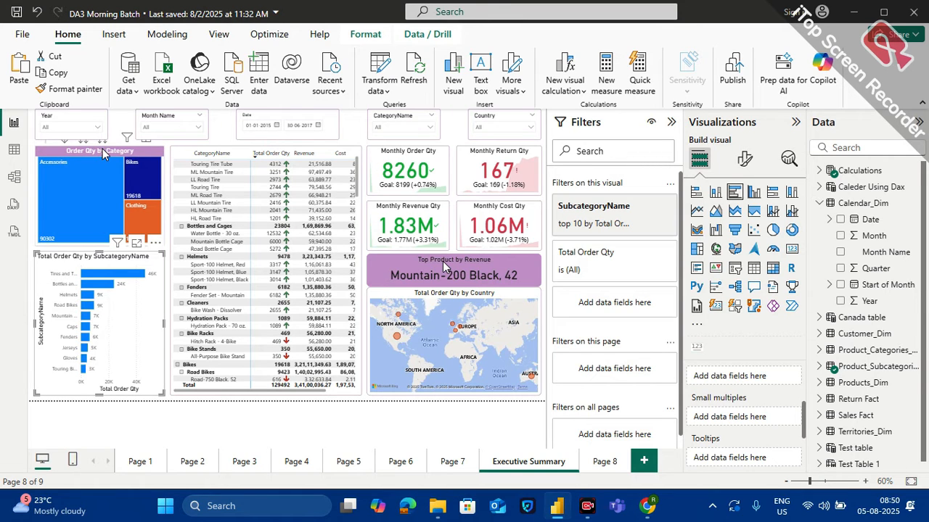
pyautogui.click(71, 169)
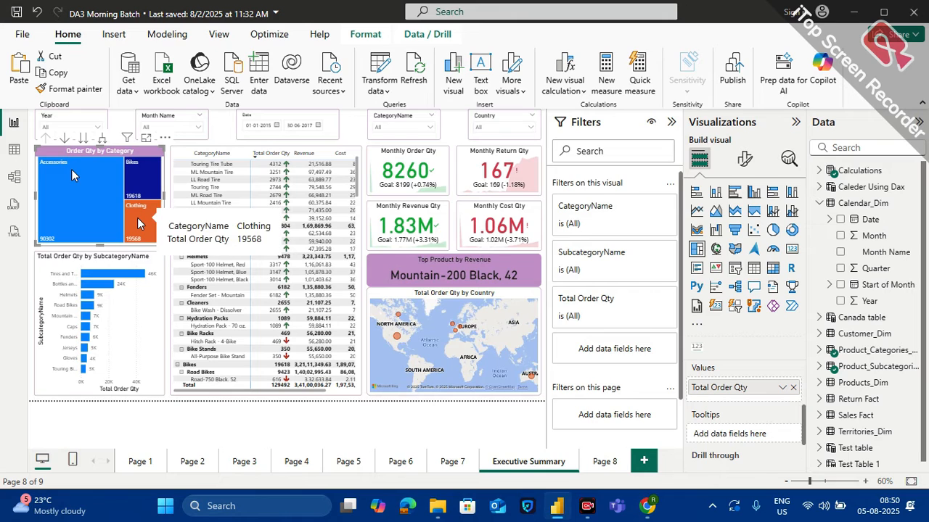
pyautogui.moveTo(59, 208)
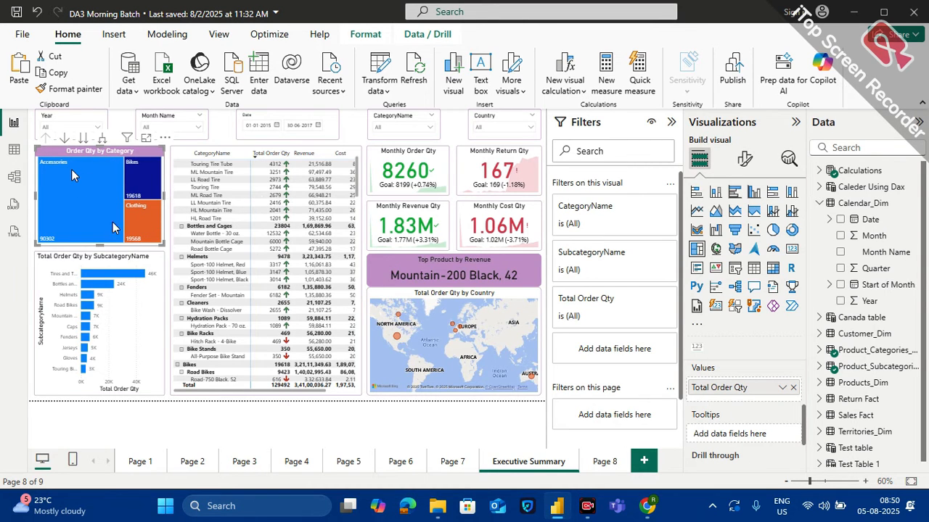
pyautogui.moveTo(151, 221)
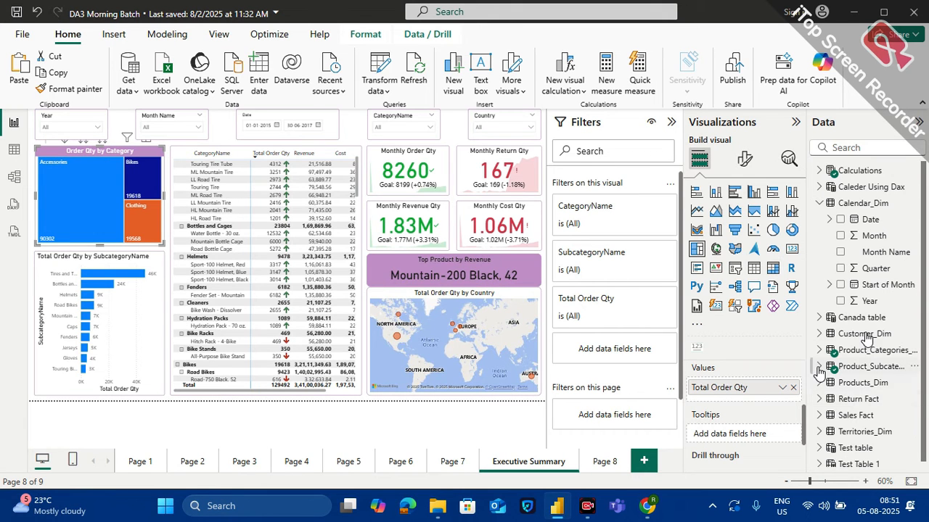
# Check the Google Meet call window and return to the Power BI report
pyautogui.moveTo(647, 505)
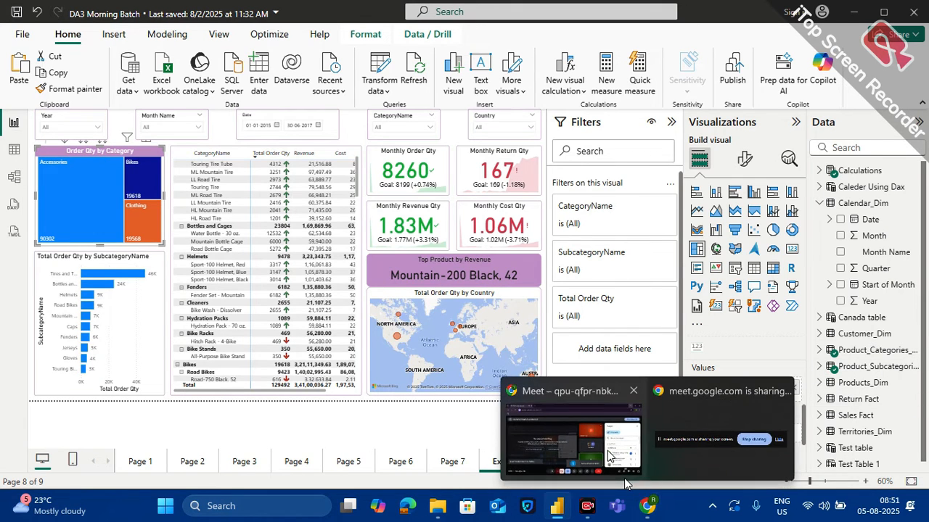
pyautogui.click(624, 478)
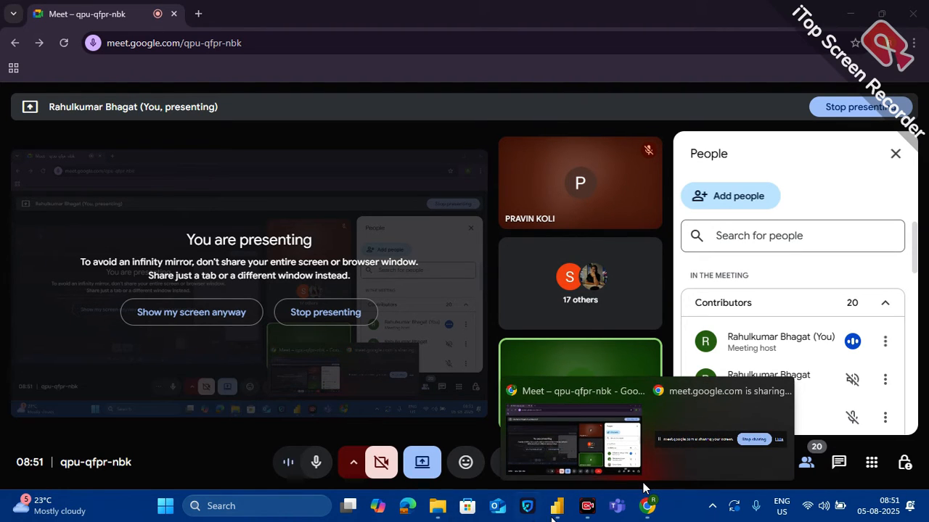
pyautogui.click(556, 505)
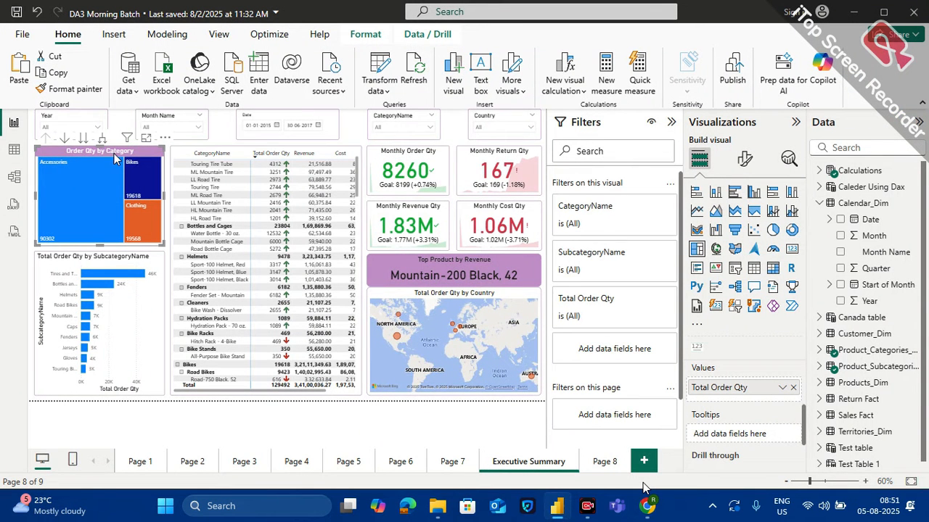
# Show the data of the Customer_Dim table in the table view, with the other tables' field lists collapsed
pyautogui.click(218, 133)
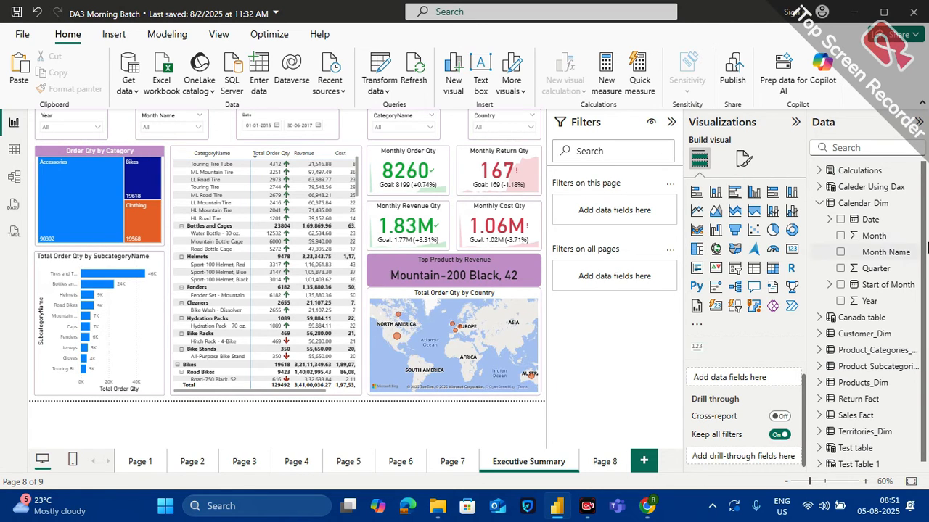
pyautogui.click(820, 204)
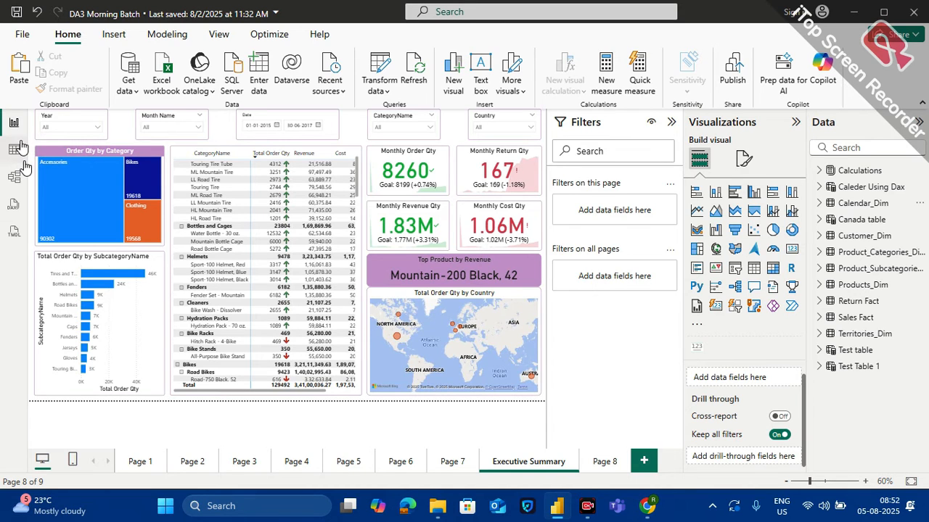
pyautogui.click(15, 150)
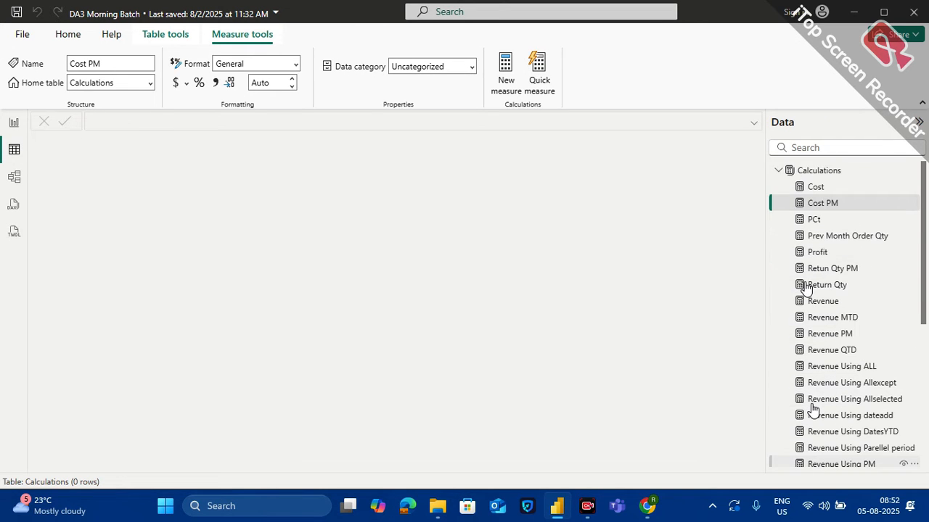
pyautogui.click(780, 170)
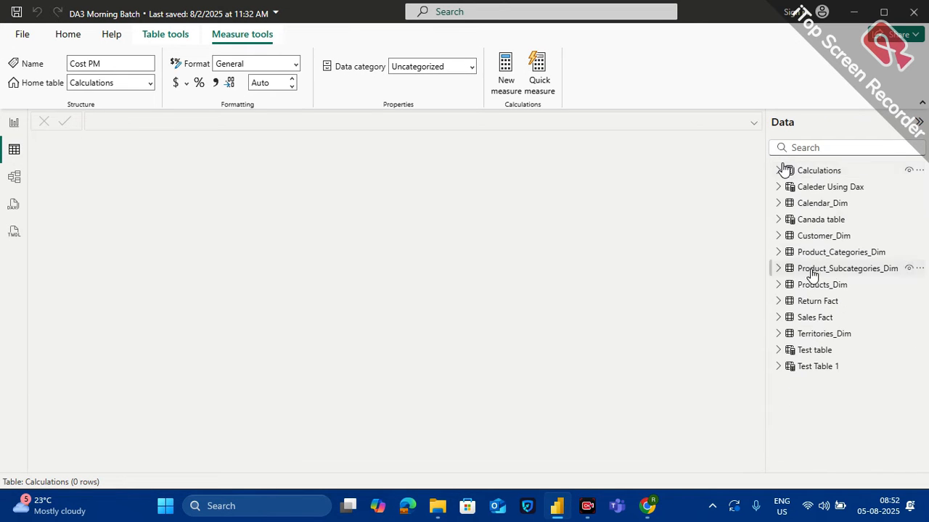
pyautogui.click(824, 235)
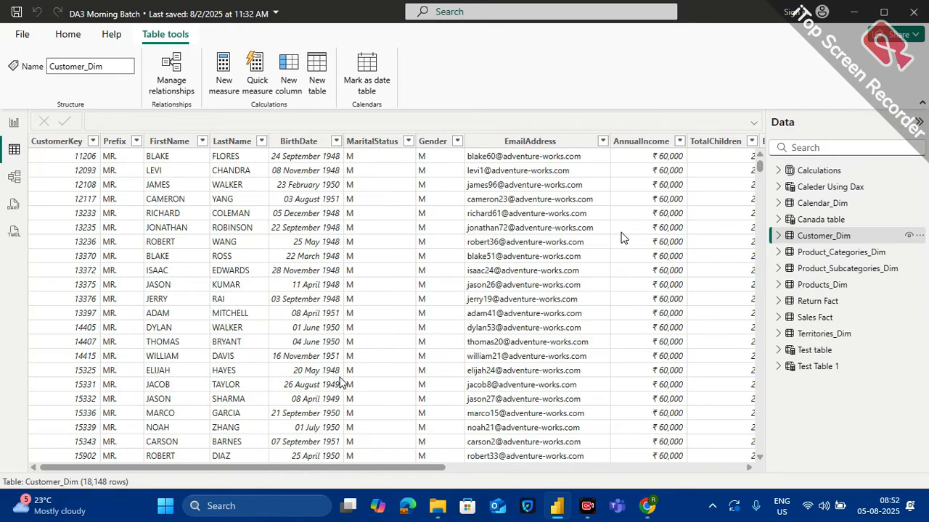
# Select the Income Level column of the Customer_Dim table
pyautogui.hscroll(1, 418, 206)
pyautogui.hscroll(4, 417, 206)
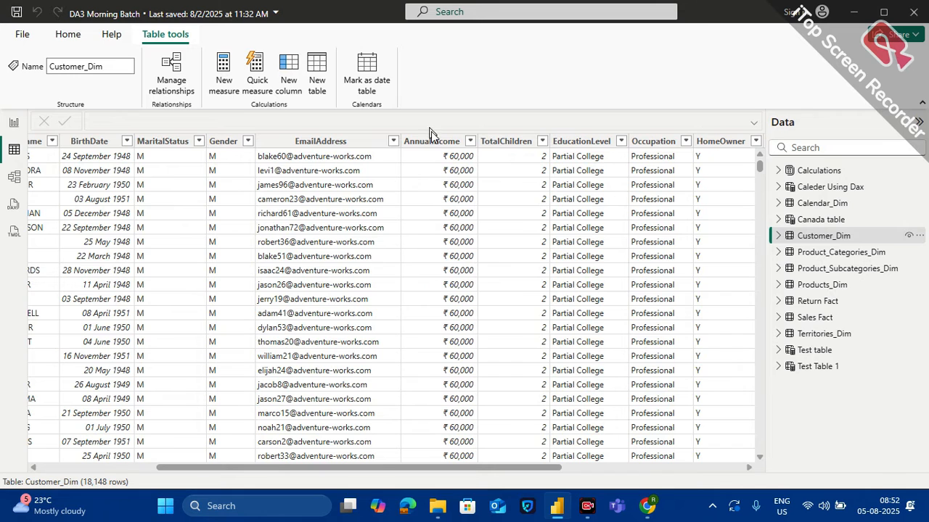
pyautogui.hscroll(5, 435, 153)
pyautogui.hscroll(3, 463, 239)
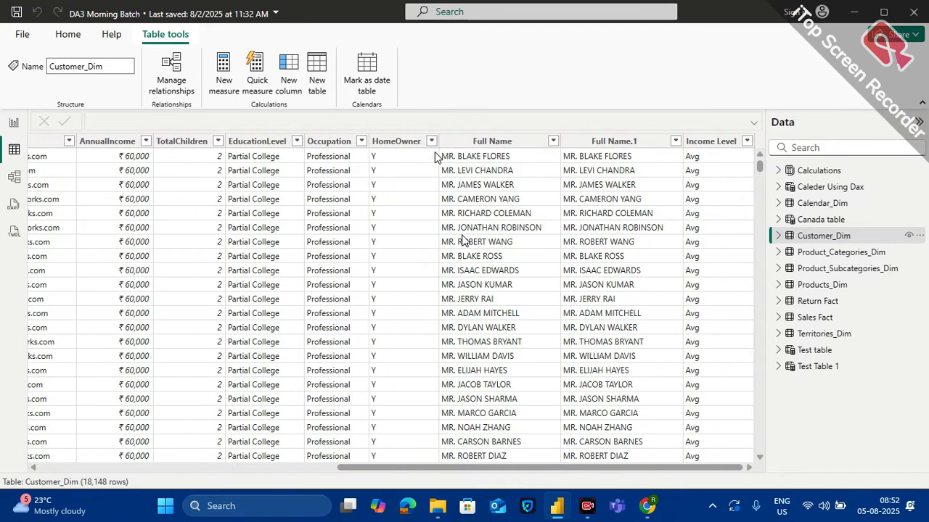
pyautogui.click(709, 141)
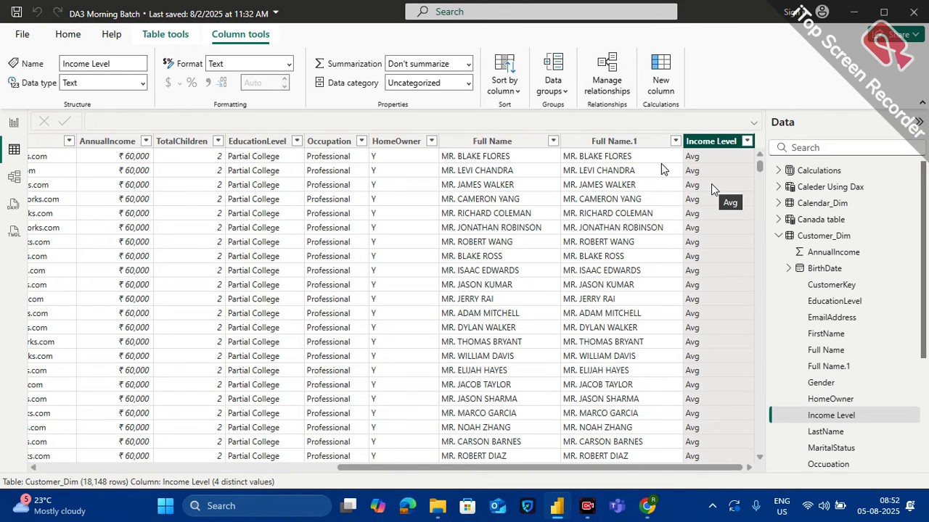
# Add a calculated column to Customer_Dim named Income Level Using If and begin its formula with the IF function
pyautogui.click(657, 95)
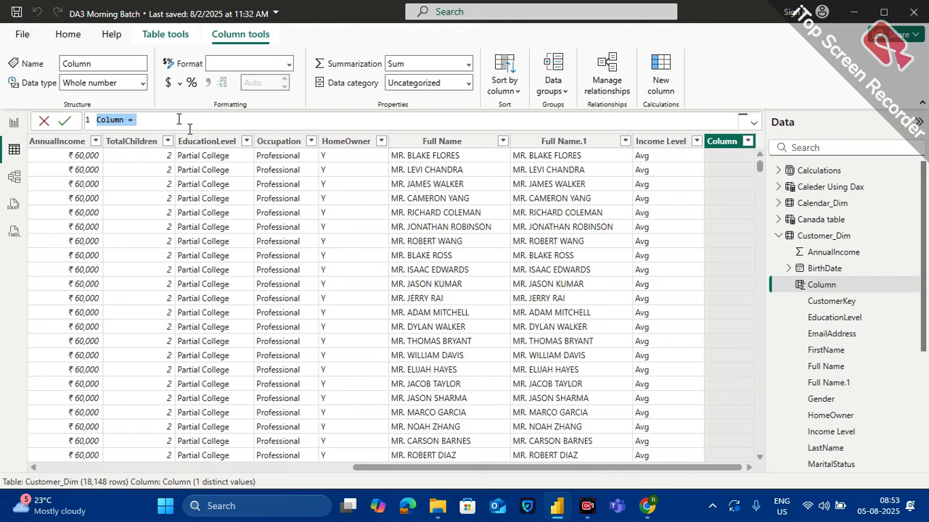
pyautogui.write('Inc')
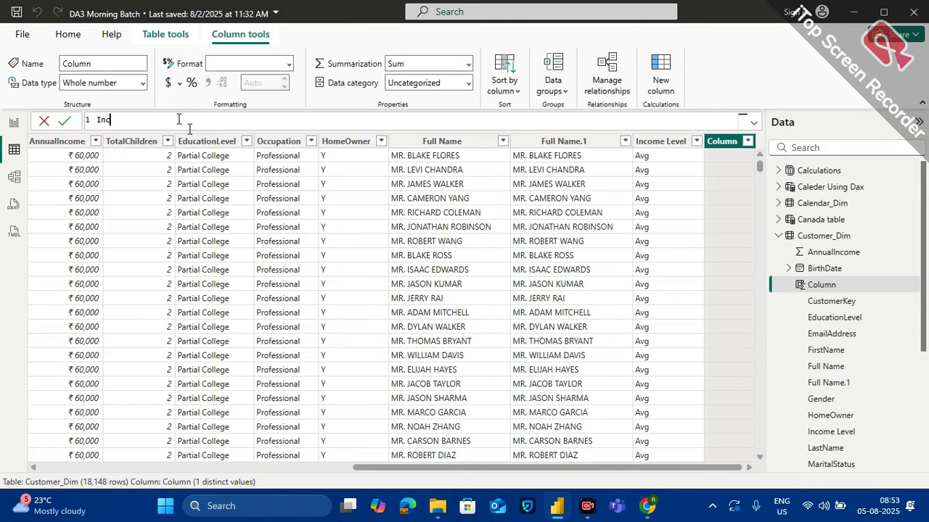
pyautogui.write('ome Level Using If  = if')
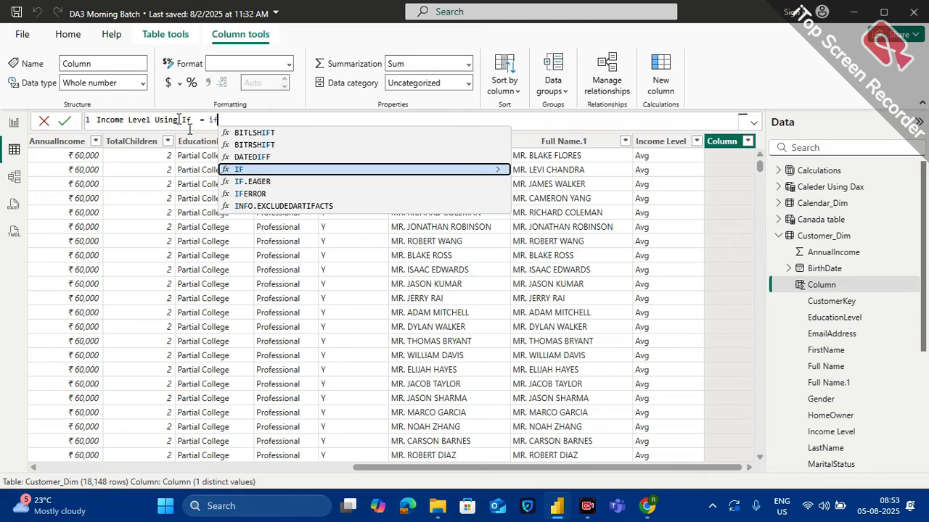
pyautogui.click(247, 170)
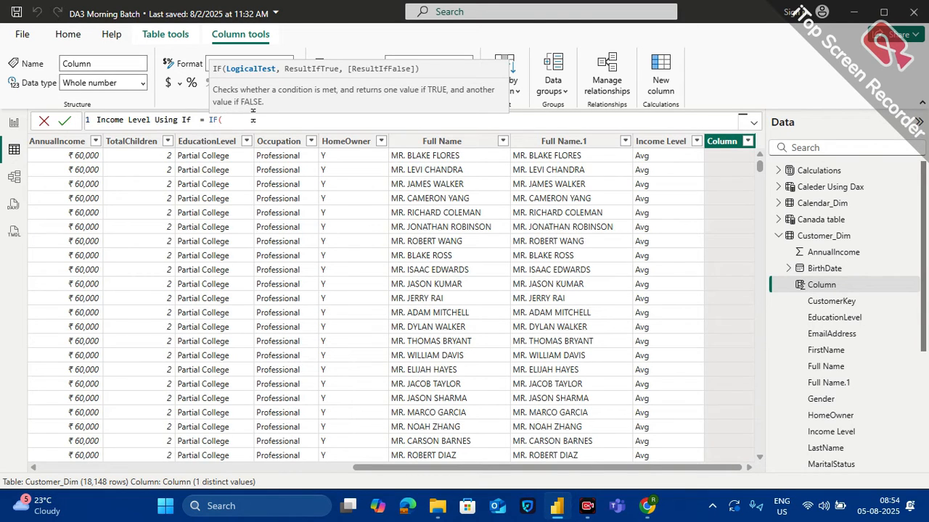
# Enter Customer_Dim[AnnualIncome] >= 150000 as the first IF's logical test
pyautogui.write('annua')
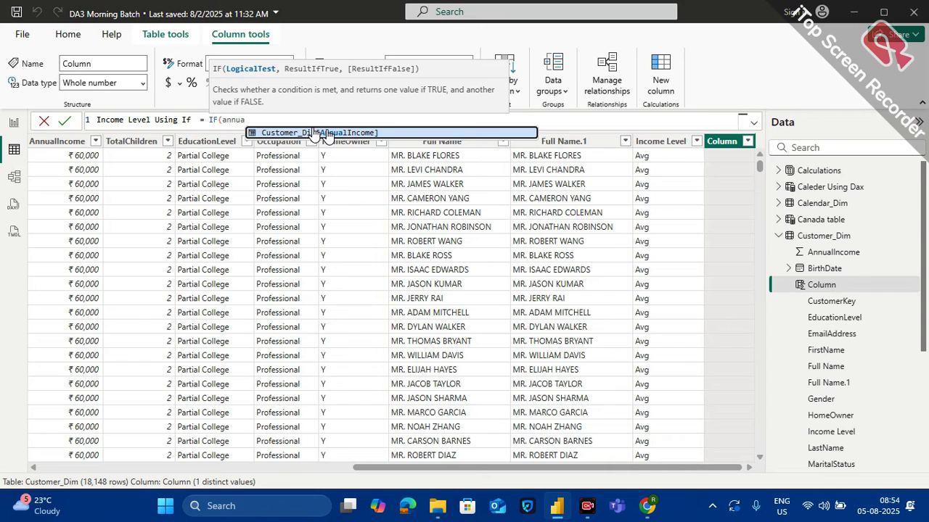
pyautogui.click(327, 133)
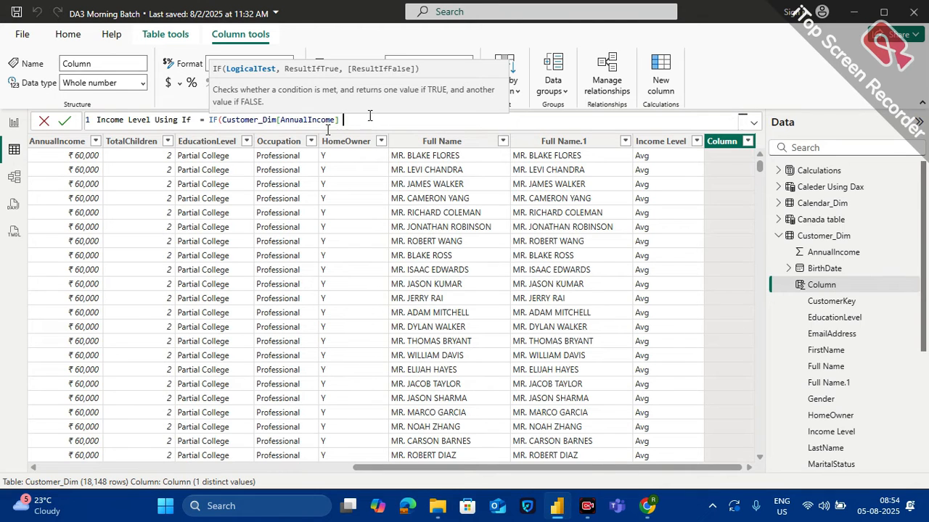
pyautogui.write('> =')
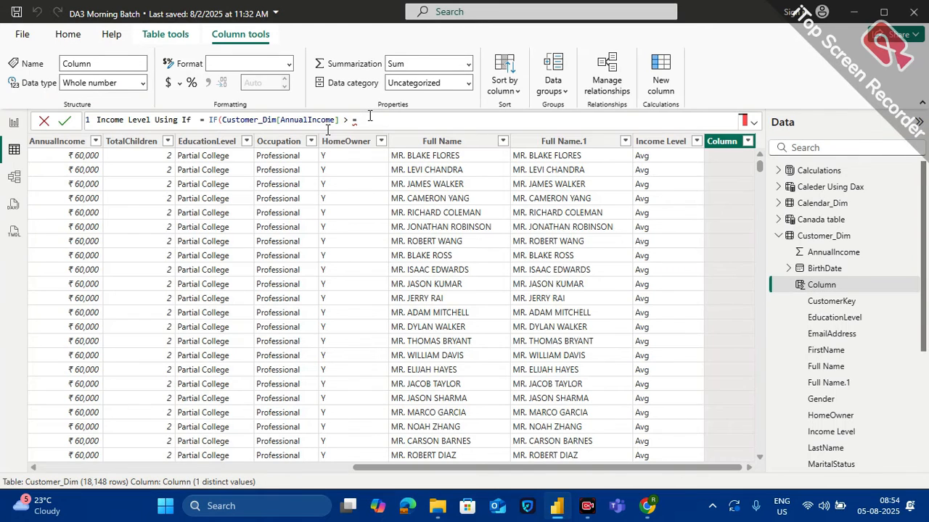
pyautogui.press('BackSpace')
pyautogui.press('BackSpace')
pyautogui.press('BackSpace')
pyautogui.write('= 150000 , [')
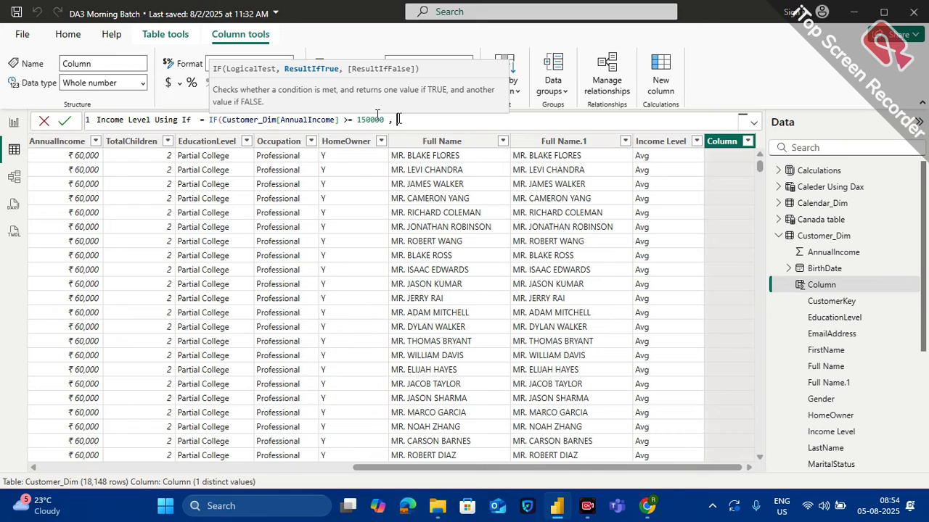
# Give the first IF the true result "Very High", followed by a comma for its false argument
pyautogui.press('BackSpace')
pyautogui.write('"Very High')
pyautogui.click(464, 115)
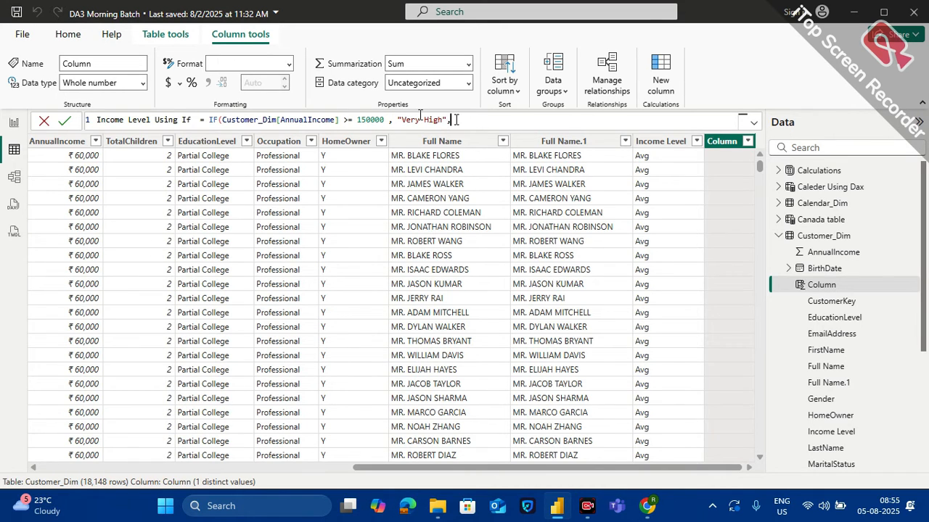
pyautogui.write(',')
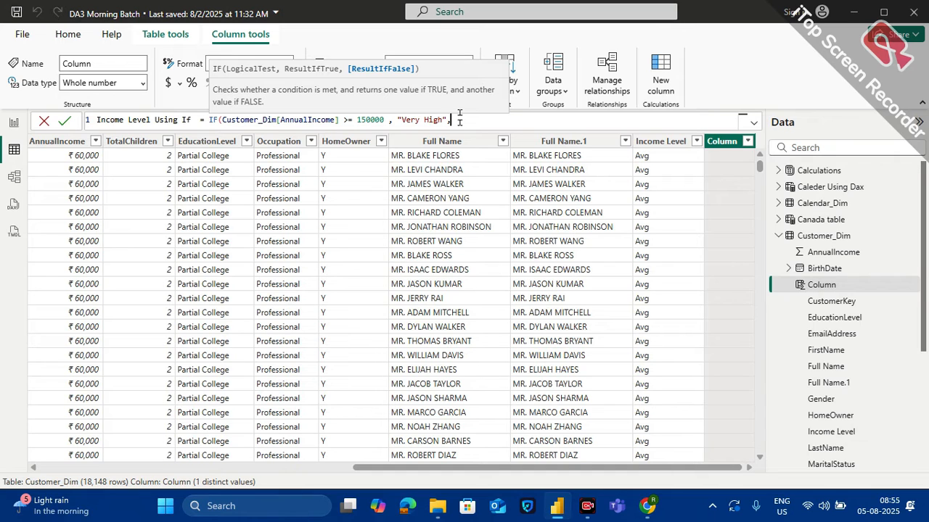
# On a new formula line, nest a second IF that tests Customer_Dim[AnnualIncome] >= 100000
pyautogui.hotkey('shift', 'Return')
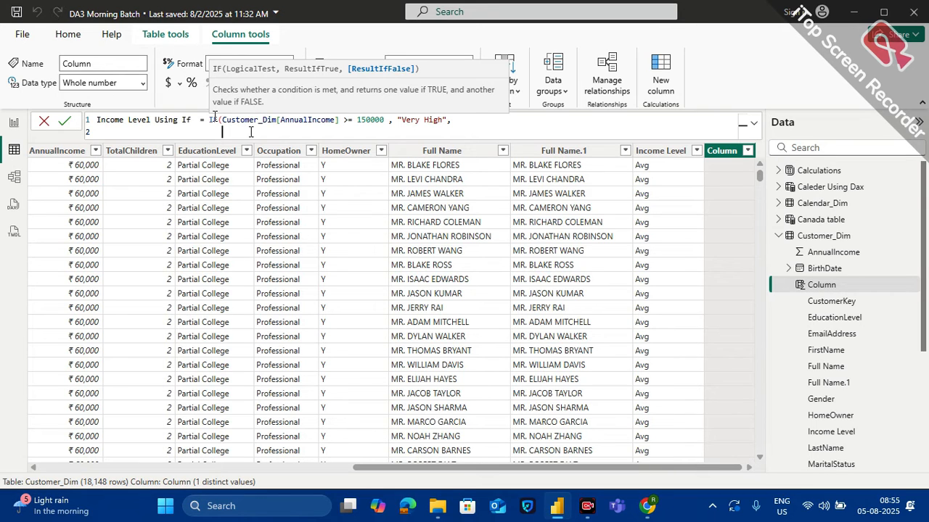
pyautogui.write('if')
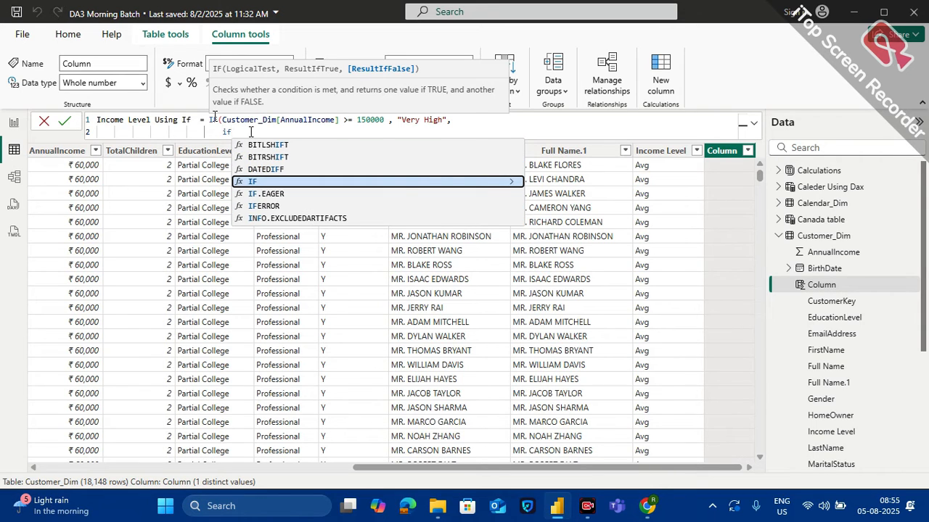
pyautogui.press('Tab')
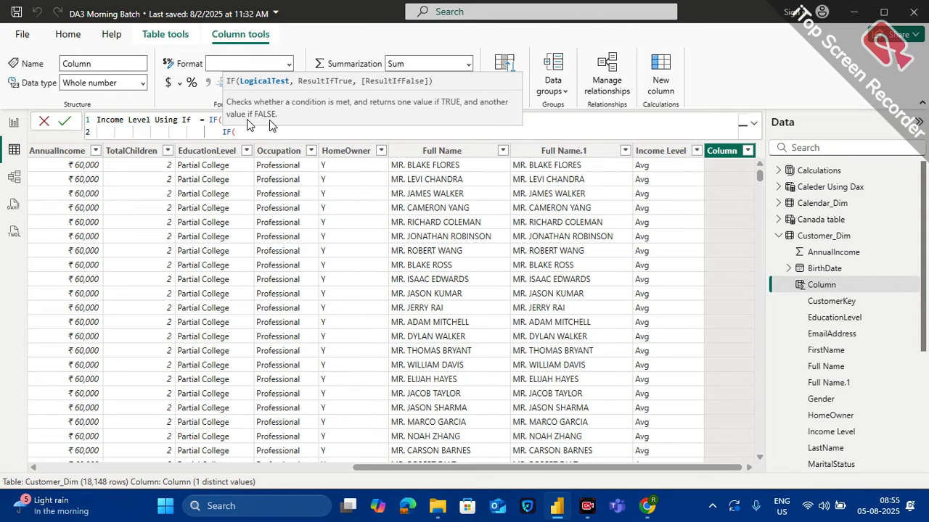
pyautogui.write('Customer_Dim[AnnualIncome]')
pyautogui.press('Tab')
pyautogui.write('>= 100000')
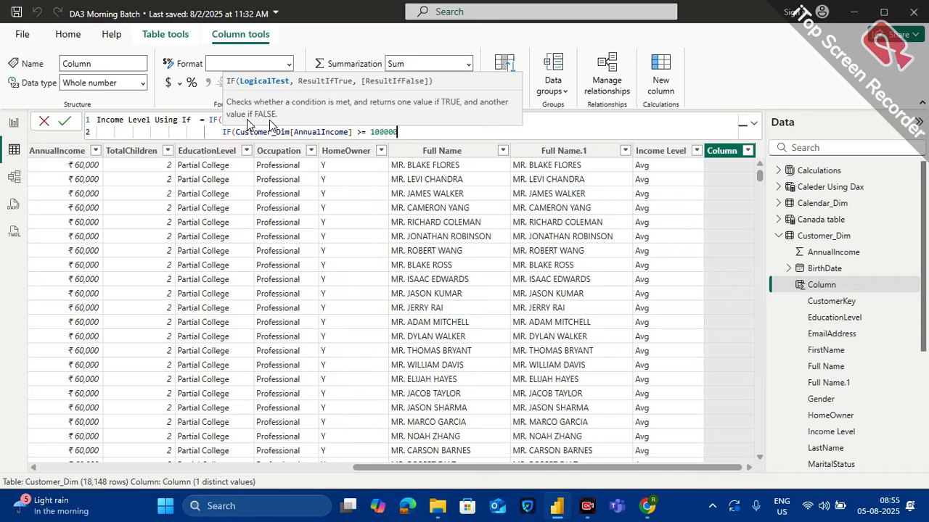
pyautogui.write(' , ""')
# Give the second IF the true result "High", followed by a comma for its false argument
pyautogui.press('Left')
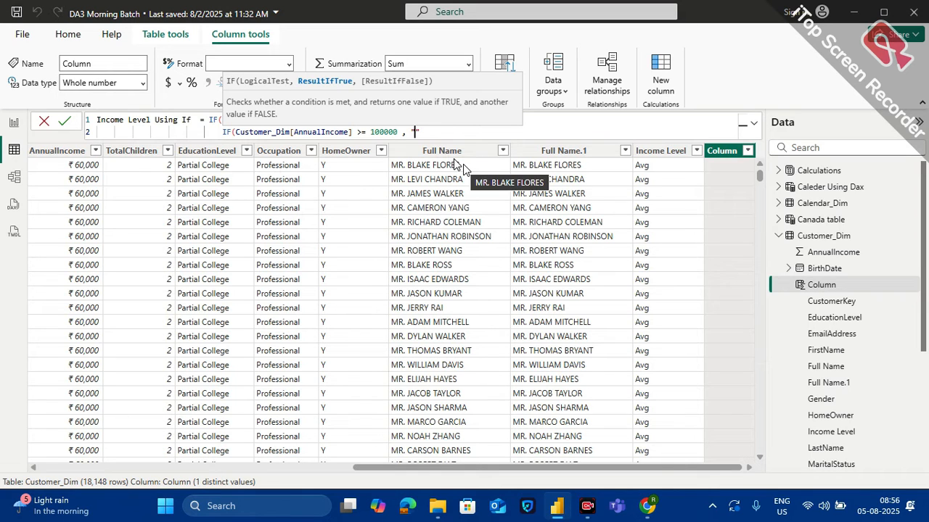
pyautogui.write('Hig')
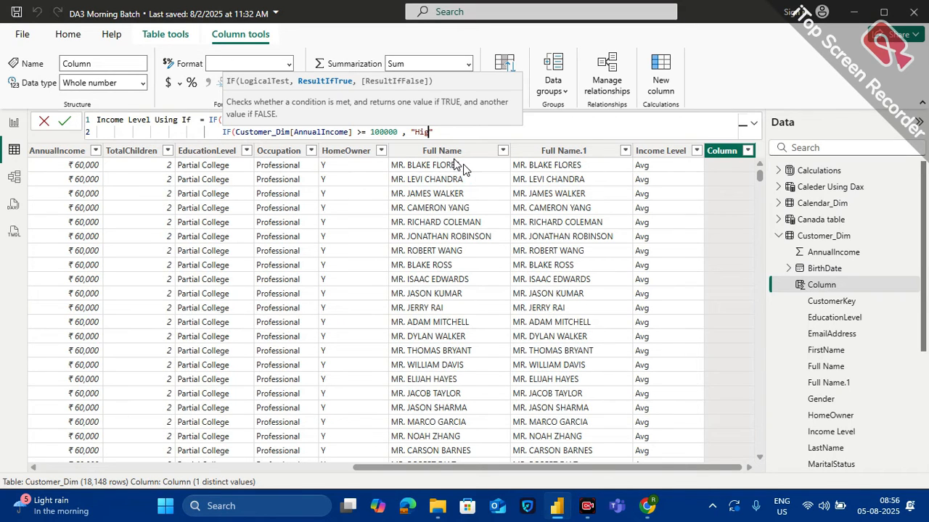
pyautogui.write('h')
pyautogui.click(445, 132)
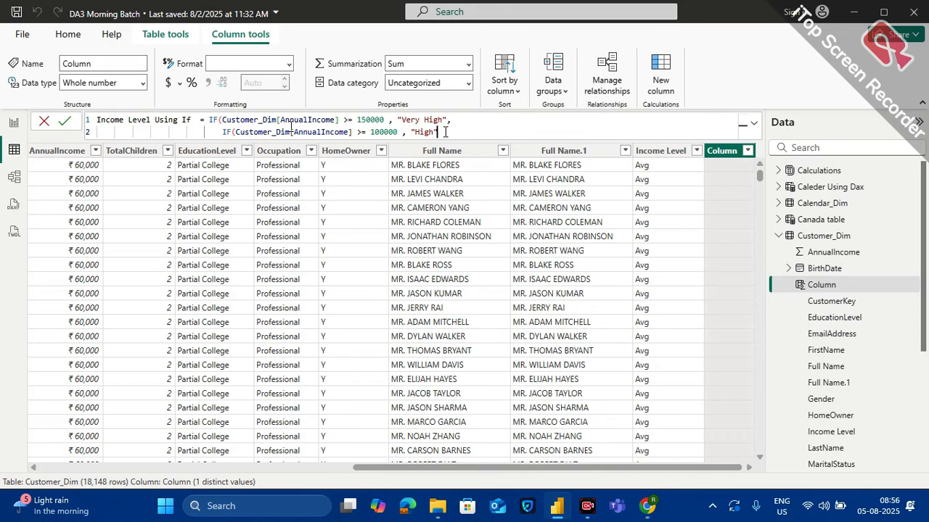
pyautogui.write(',')
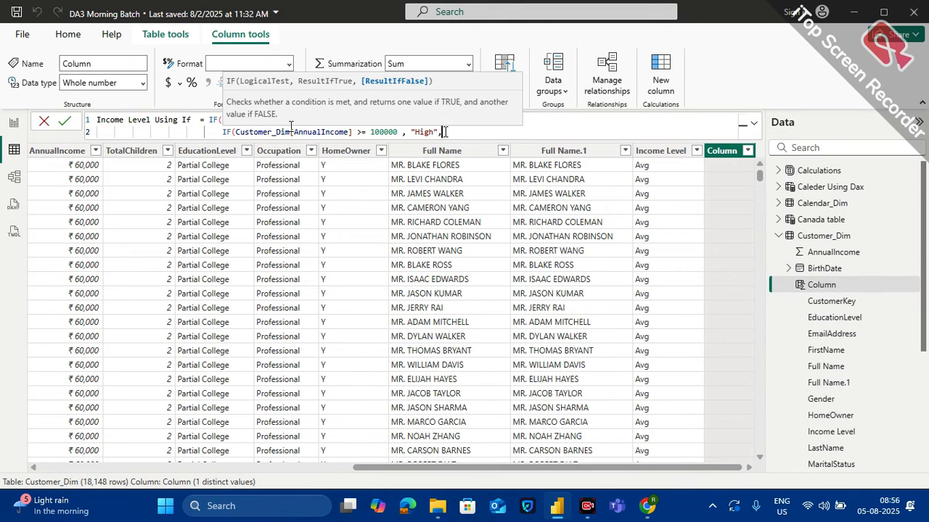
# On a third formula line, nest another IF that tests Customer_Dim[AnnualIncome] >= 50000
pyautogui.hotkey('shift', 'Return')
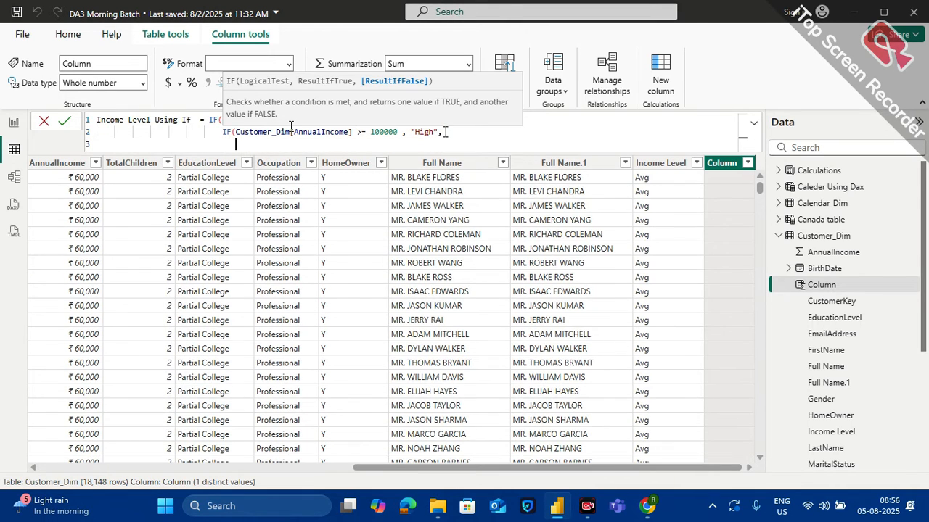
pyautogui.write('if')
pyautogui.press('Tab')
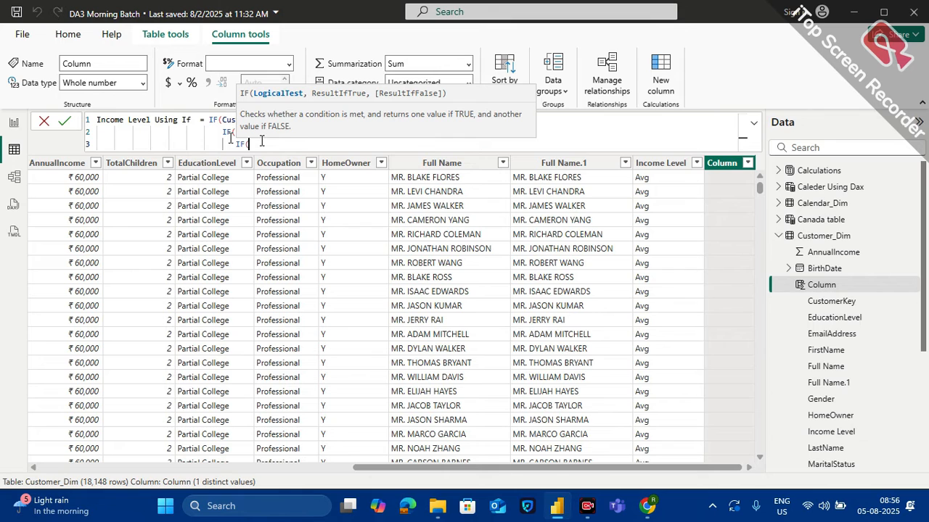
pyautogui.click(261, 141)
pyautogui.write('cut')
pyautogui.press('BackSpace')
pyautogui.press('BackSpace')
pyautogui.press('BackSpace')
pyautogui.write('ann')
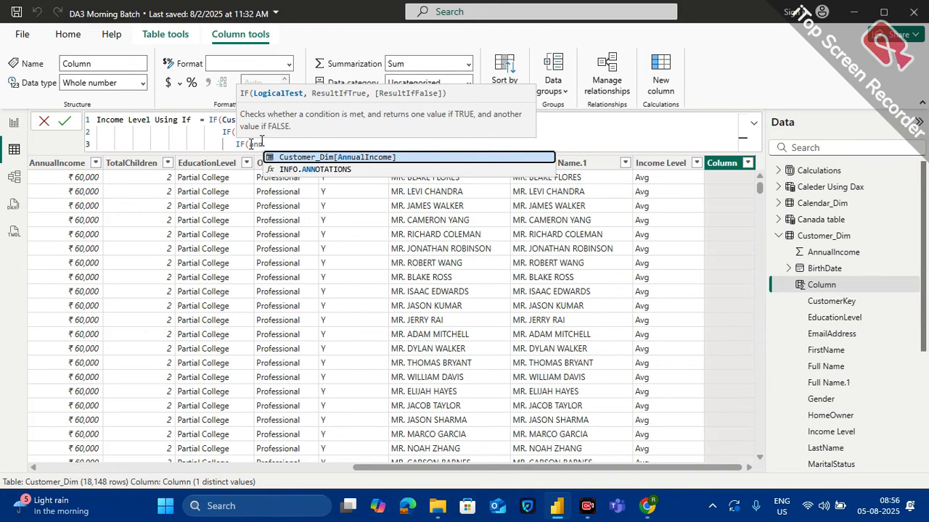
pyautogui.press('Tab')
pyautogui.write('>')
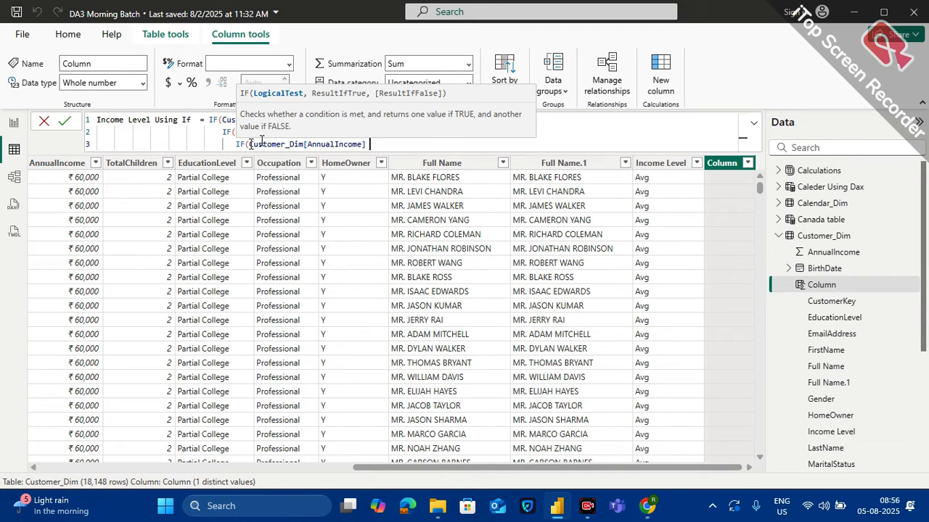
pyautogui.write('= 5')
pyautogui.write('0000')
pyautogui.write(' ,')
pyautogui.write('""')
pyautogui.write('Avg')
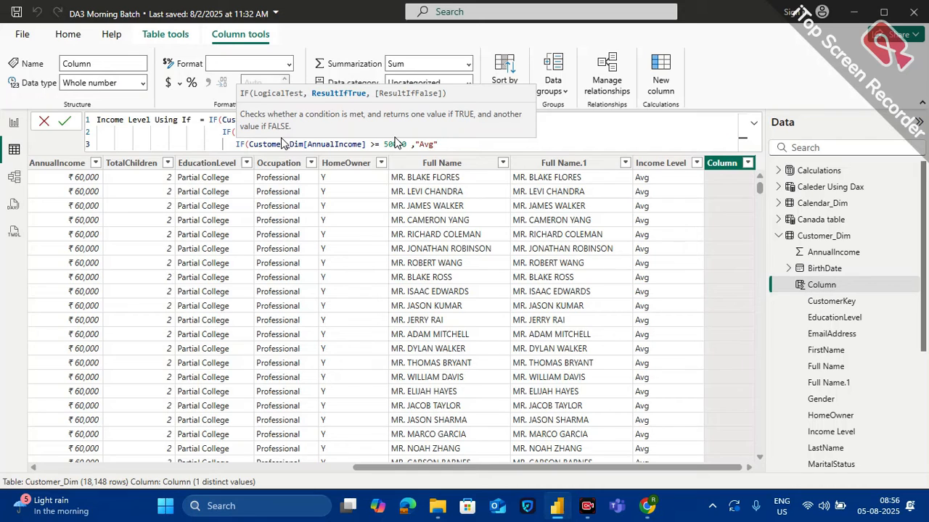
pyautogui.write(',"Low")')
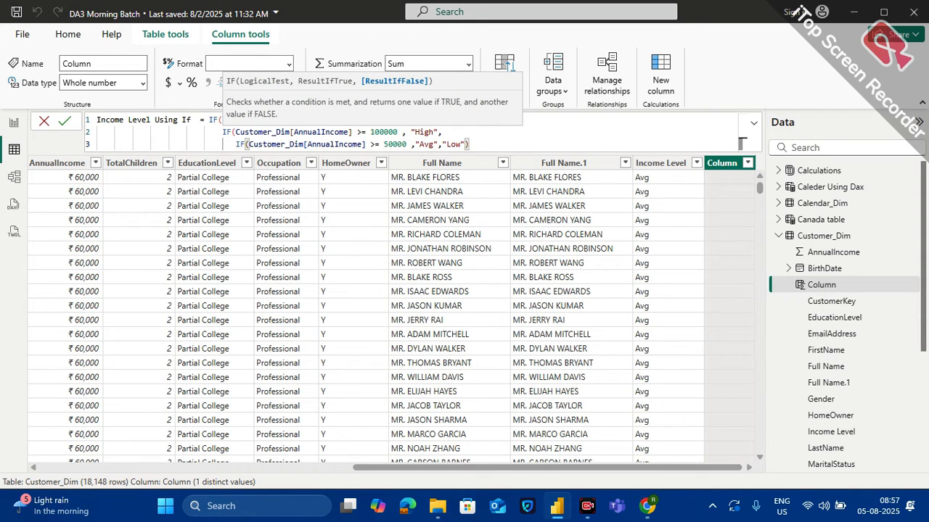
pyautogui.write(')')
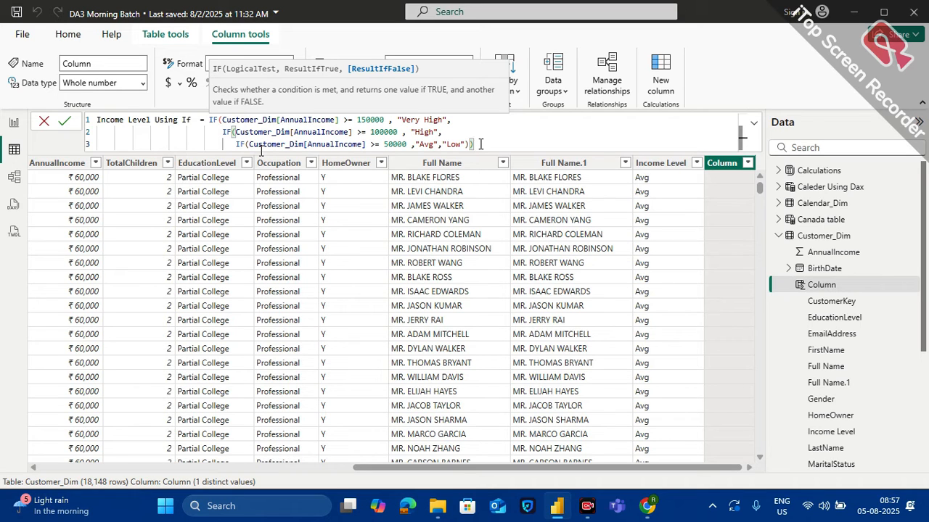
# Make the third IF return "Avg" when true and "Low" otherwise, and close it with a single parenthesis
pyautogui.press('BackSpace')
pyautogui.press('BackSpace')
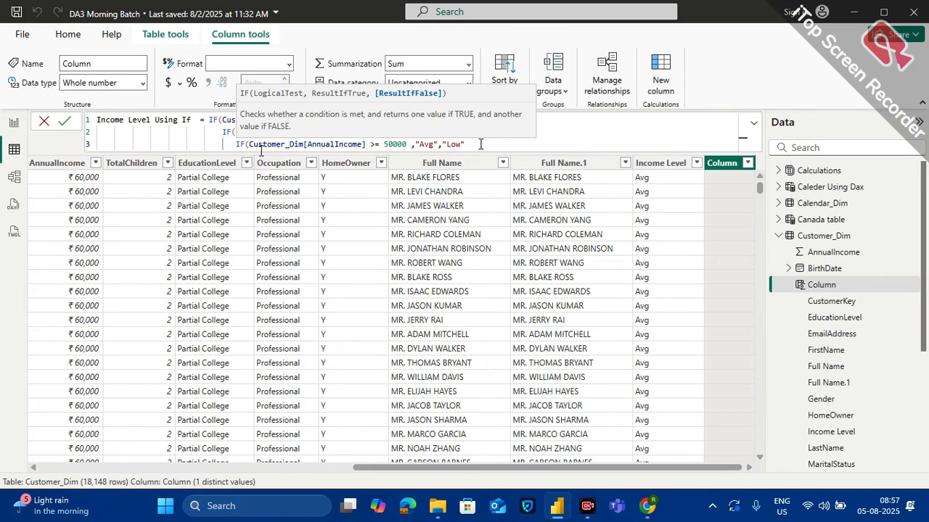
pyautogui.write(')')
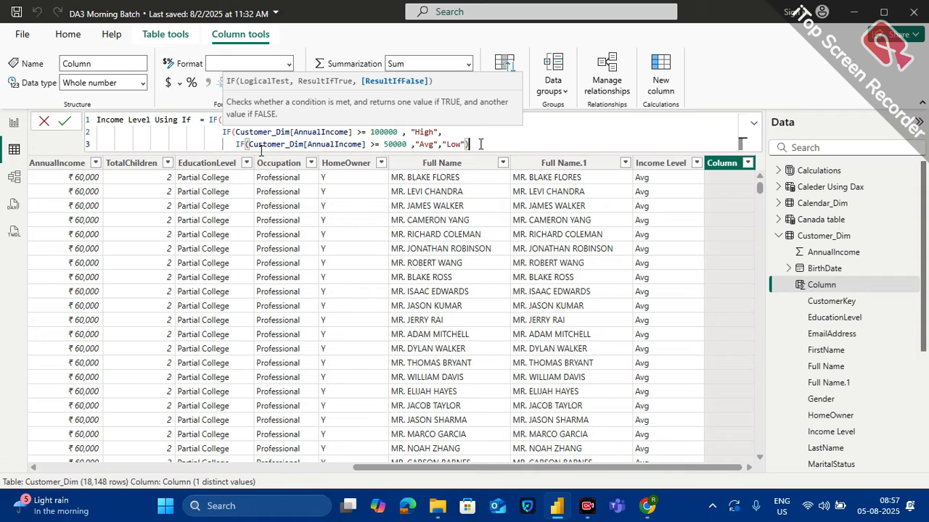
pyautogui.write(')')
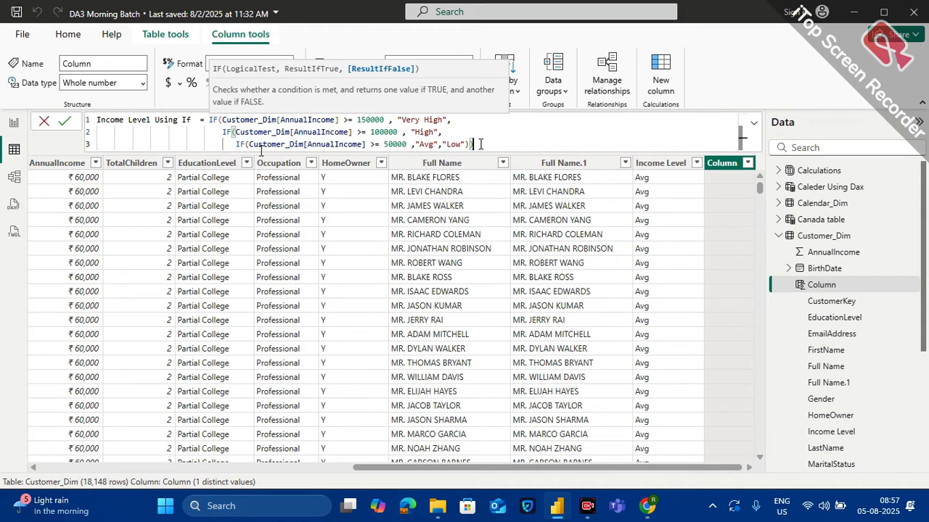
pyautogui.write(')')
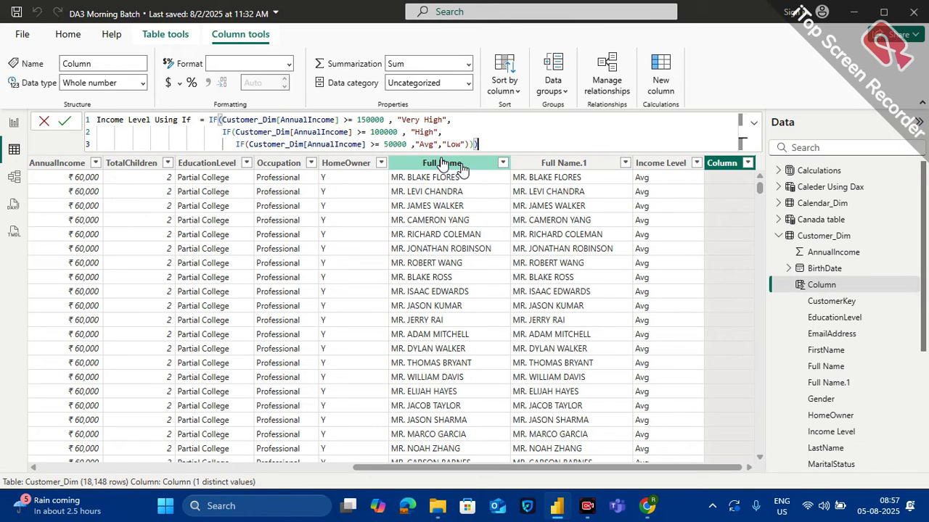
# Close the two remaining open IF parentheses and commit the Income Level Using If column formula
pyautogui.press('Return')
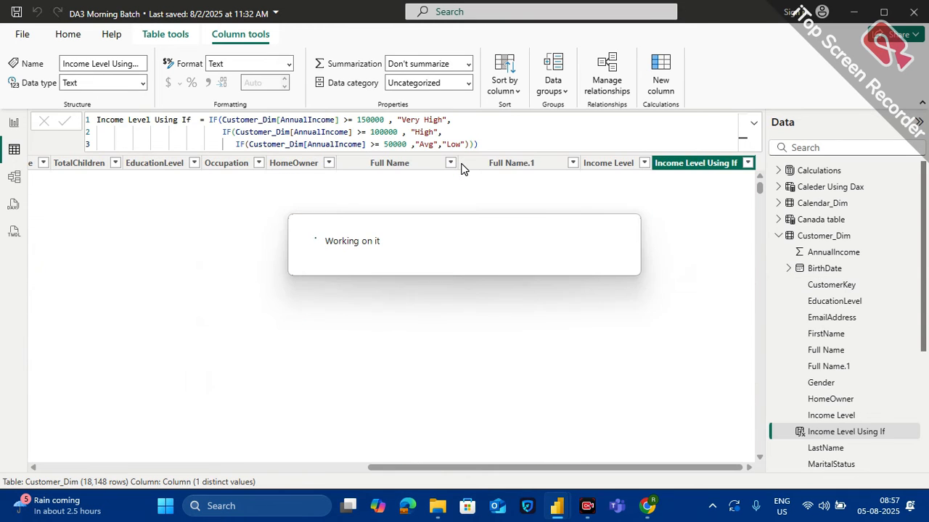
# Filter the Income Level column to Very High only, and compare its rows with the Income Level Using If column
pyautogui.click(612, 164)
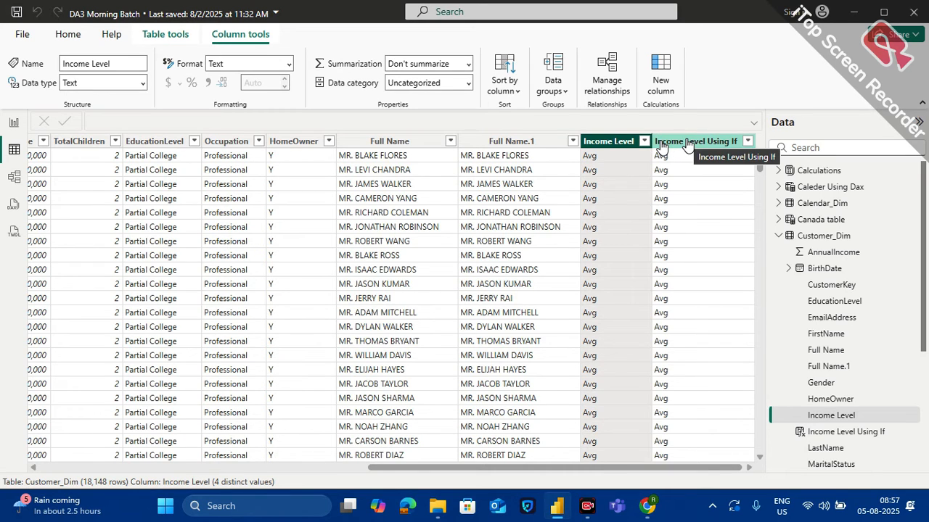
pyautogui.click(645, 142)
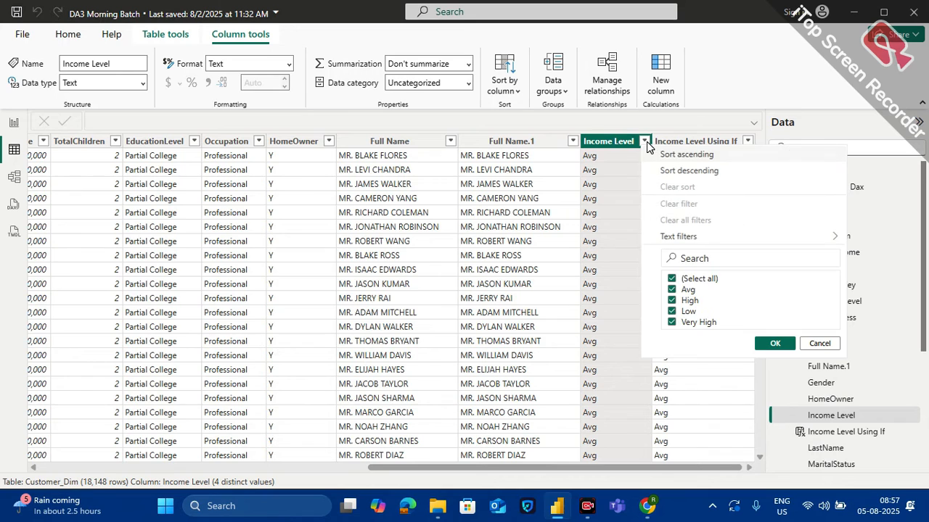
pyautogui.click(692, 282)
pyautogui.click(696, 325)
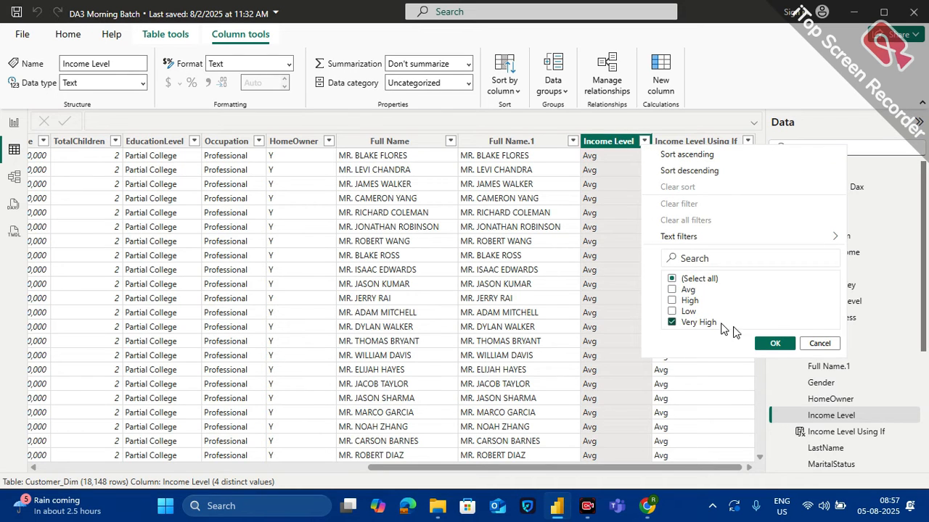
pyautogui.click(773, 343)
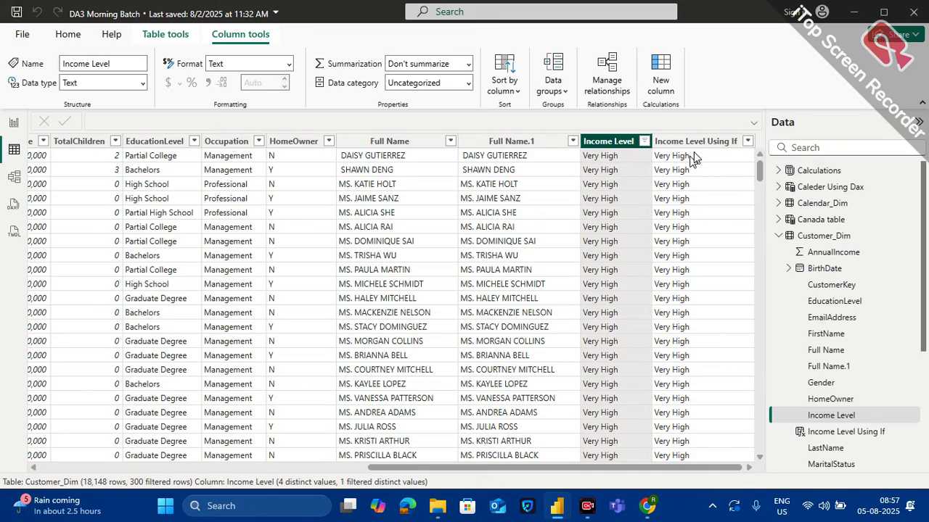
pyautogui.scroll(-20, 704, 397)
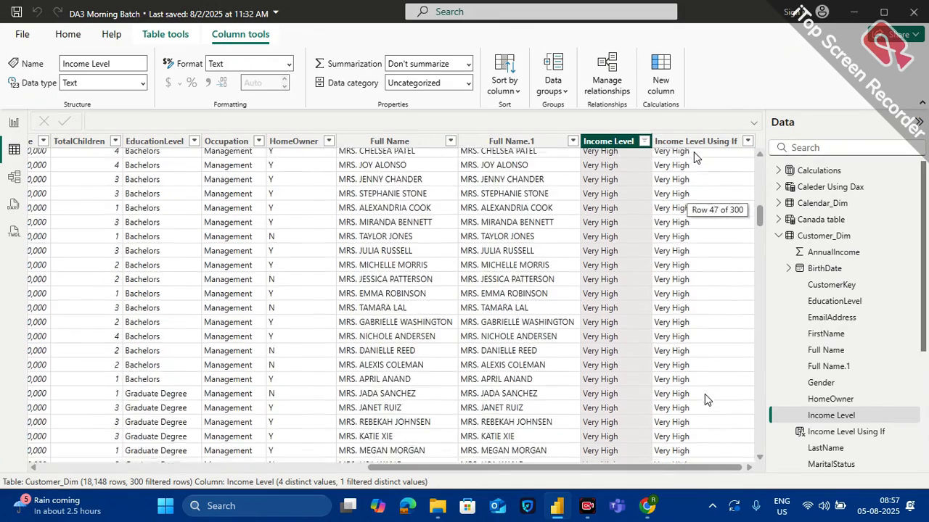
pyautogui.scroll(20, 704, 394)
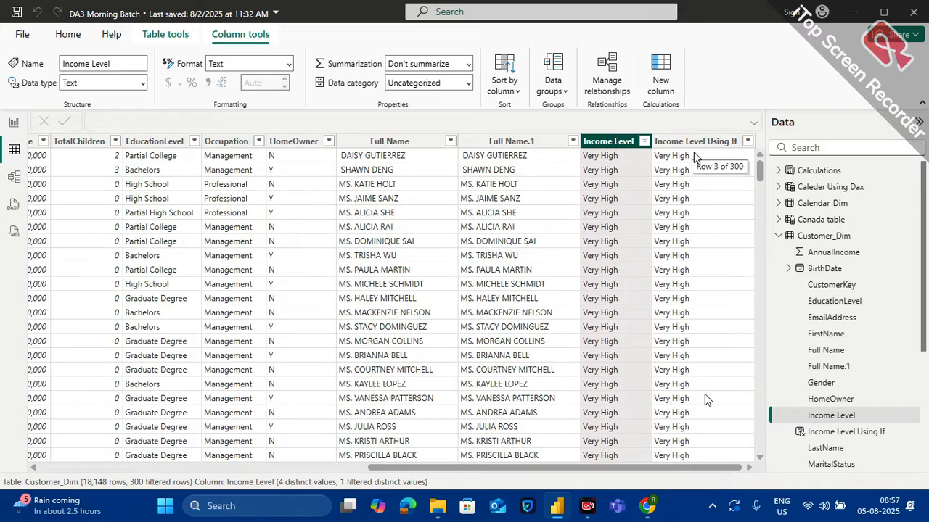
pyautogui.click(846, 432)
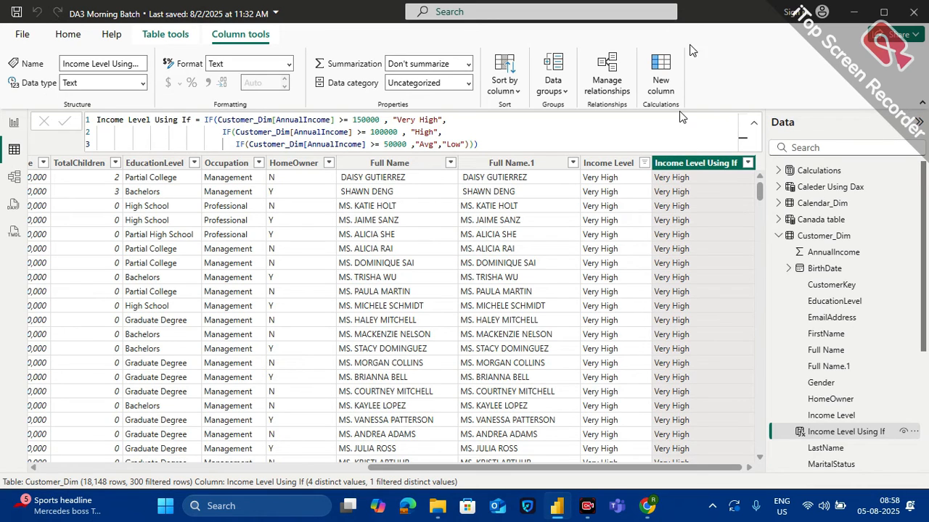
# Add another calculated column to Customer_Dim and name it "Inclome level by Switch" at the start of its formula
pyautogui.click(663, 90)
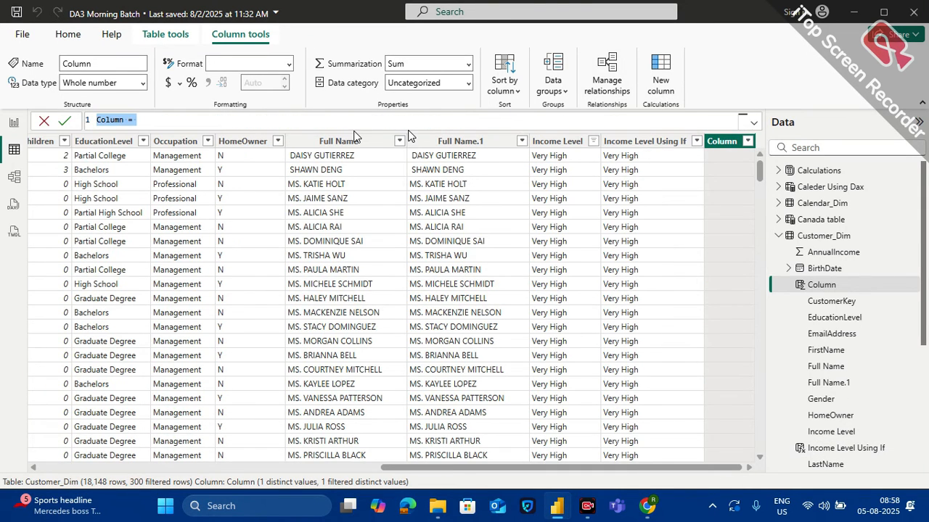
pyautogui.write('In')
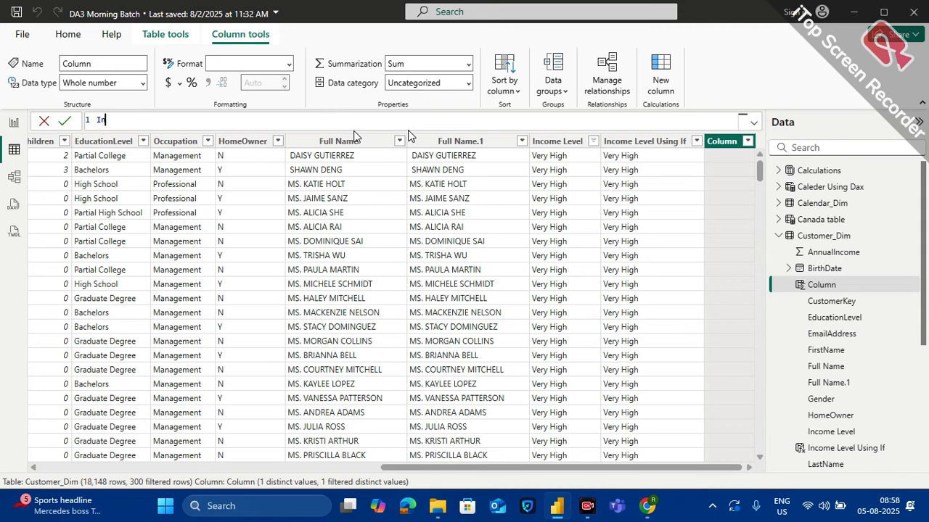
pyautogui.write('clome')
pyautogui.press('BackSpace')
pyautogui.press('BackSpace')
pyautogui.press('BackSpace')
pyautogui.write('ome level =')
pyautogui.press('BackSpace')
pyautogui.press('BackSpace')
pyautogui.write('by Switch = ')
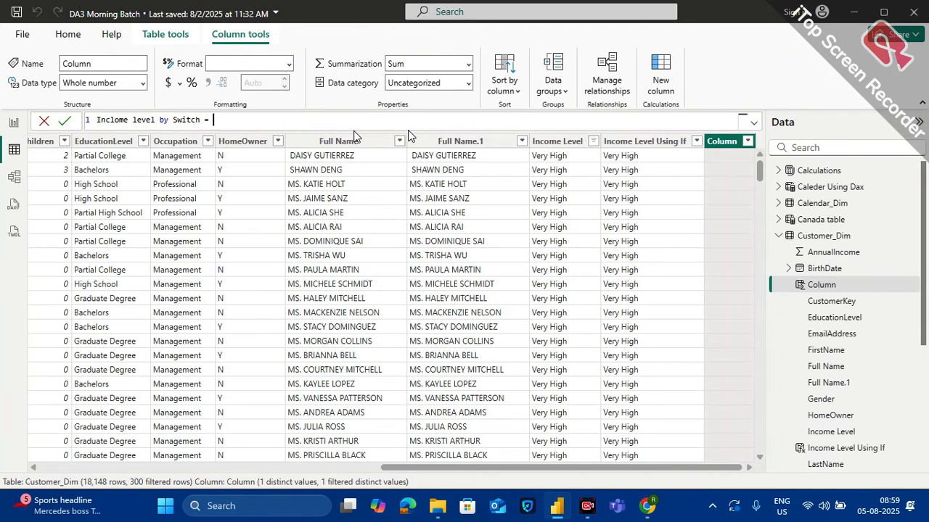
pyautogui.write('swit')
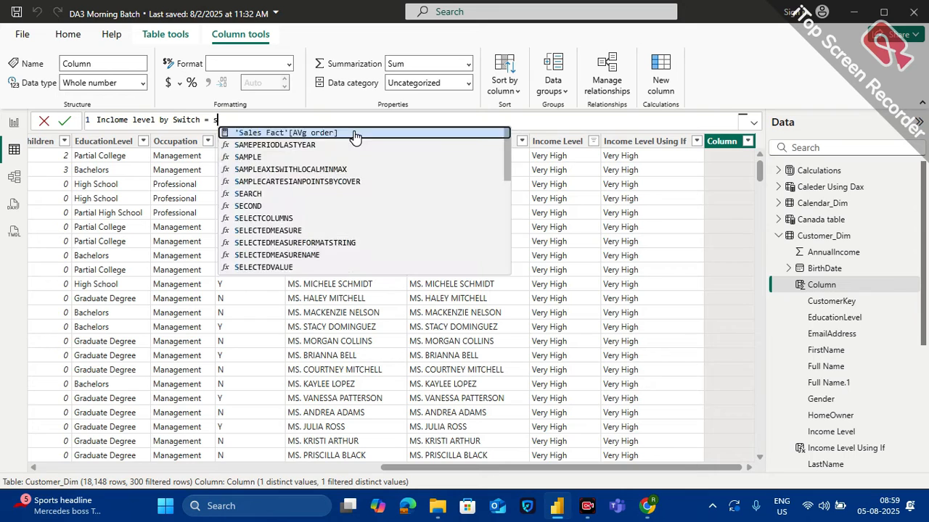
# Begin the column's expression with a SWITCH function that uses TRUE() as its first argument, followed by a comma
pyautogui.press('Tab')
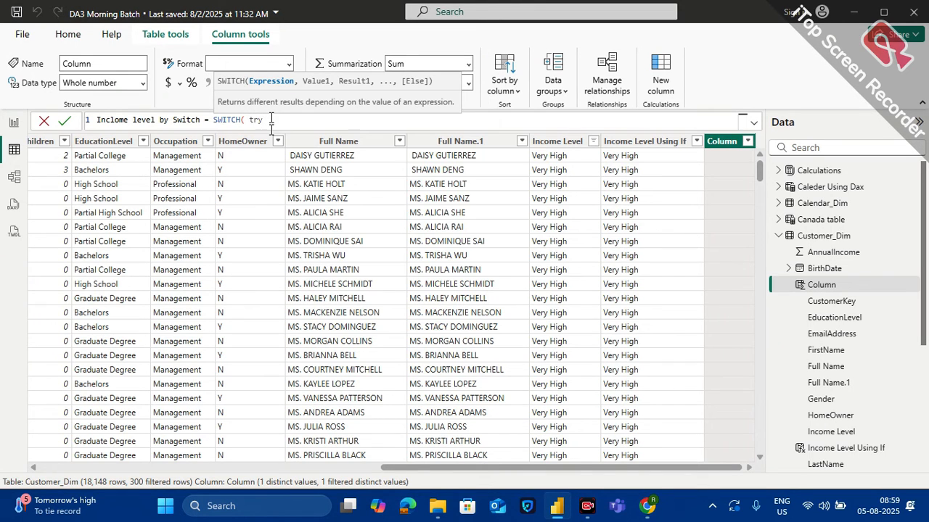
pyautogui.press('BackSpace')
pyautogui.write('u')
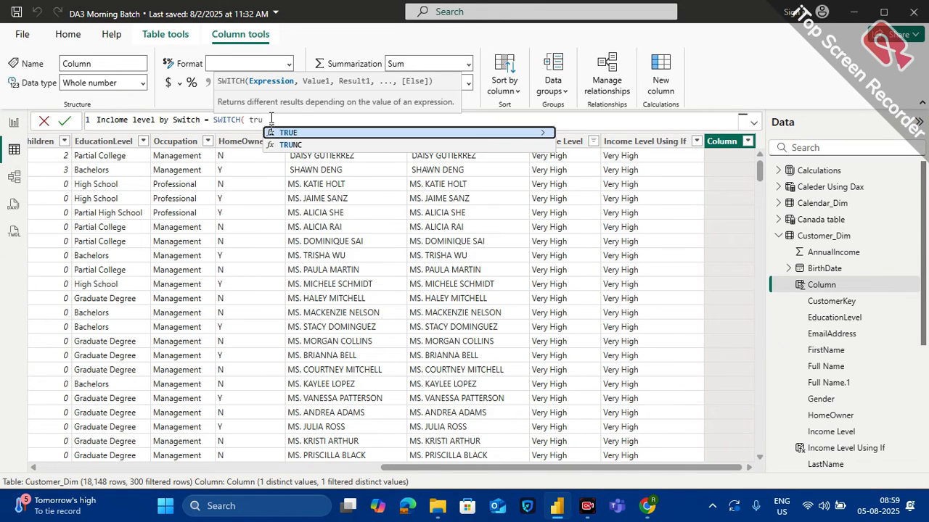
pyautogui.press('Tab')
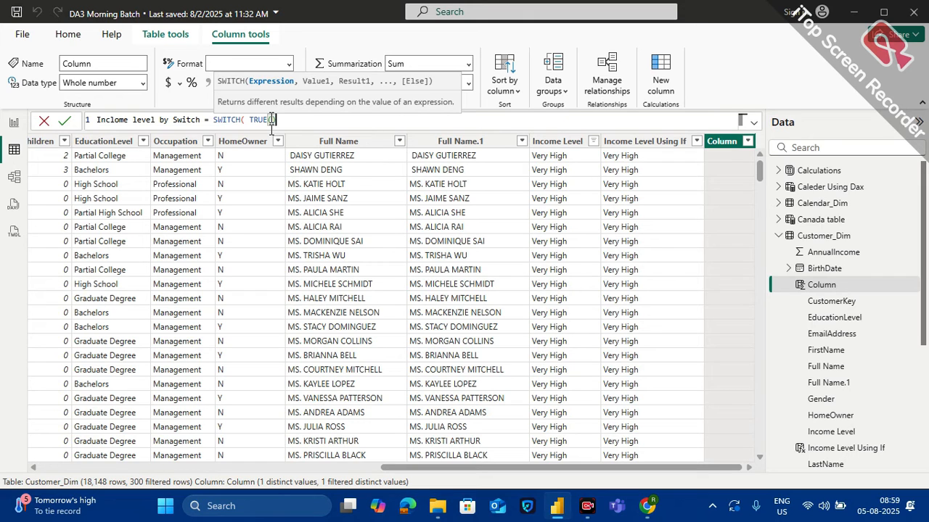
pyautogui.press('Right')
pyautogui.write(',')
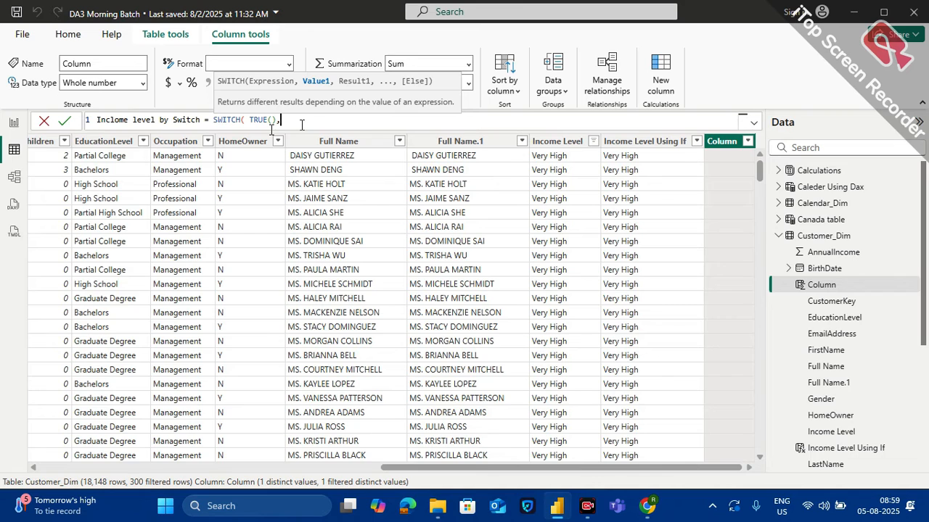
# On a second formula line, enter the first SWITCH condition, Customer_Dim[AnnualIncome] >= 150000, followed by a comma
pyautogui.hotkey('shift', 'Return')
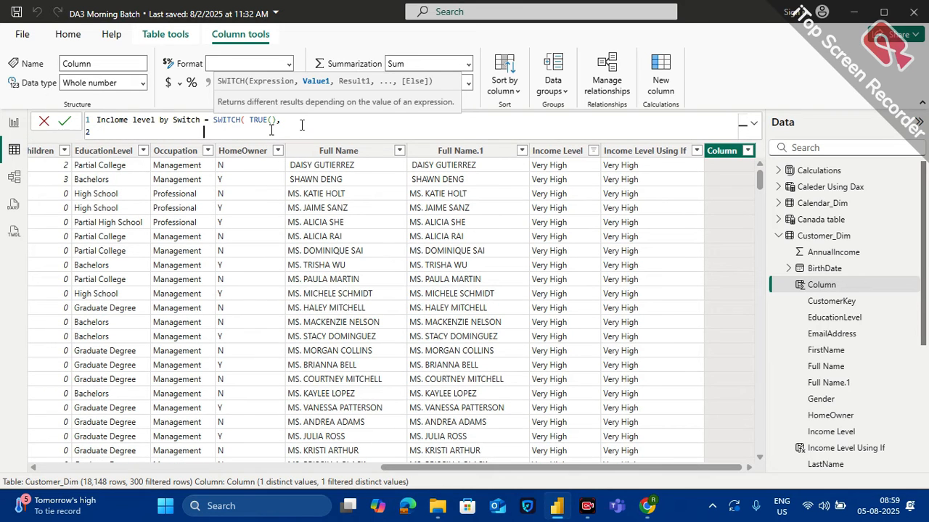
pyautogui.write('ann')
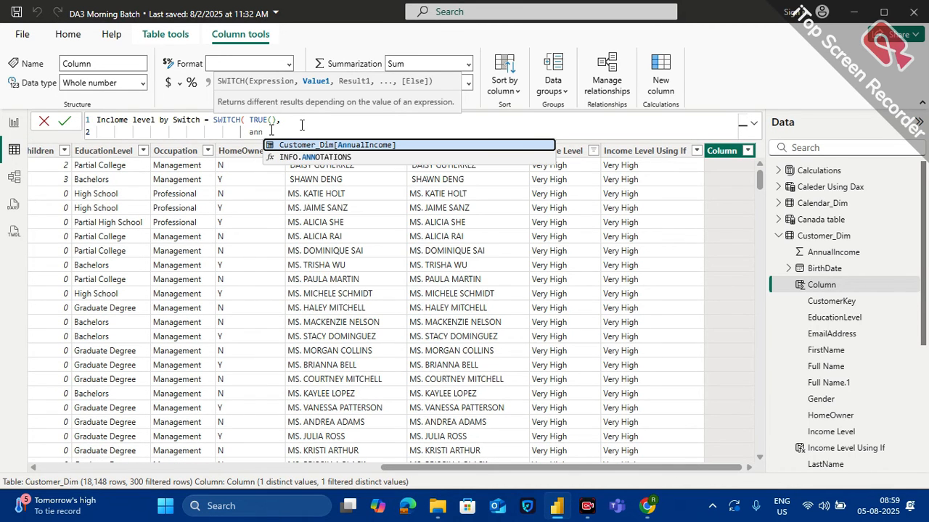
pyautogui.press('Tab')
pyautogui.write('>')
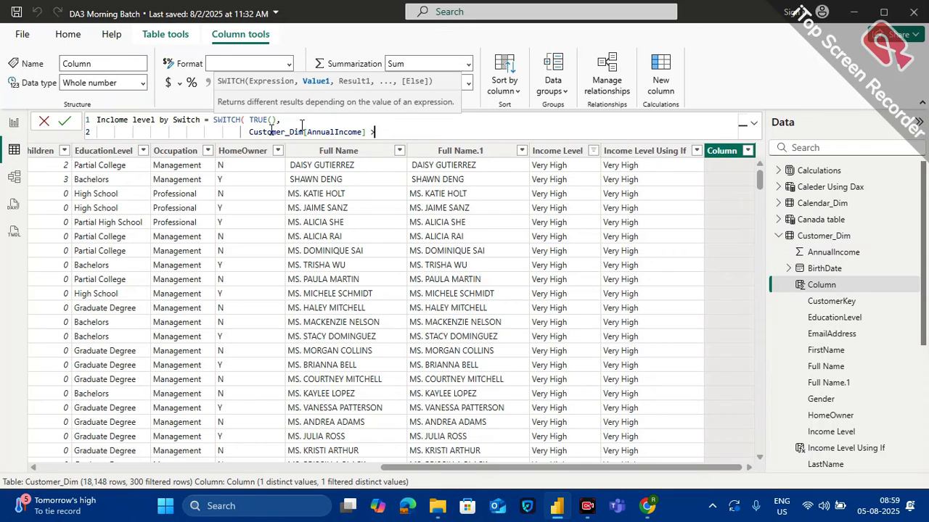
pyautogui.write('= 150000 ,')
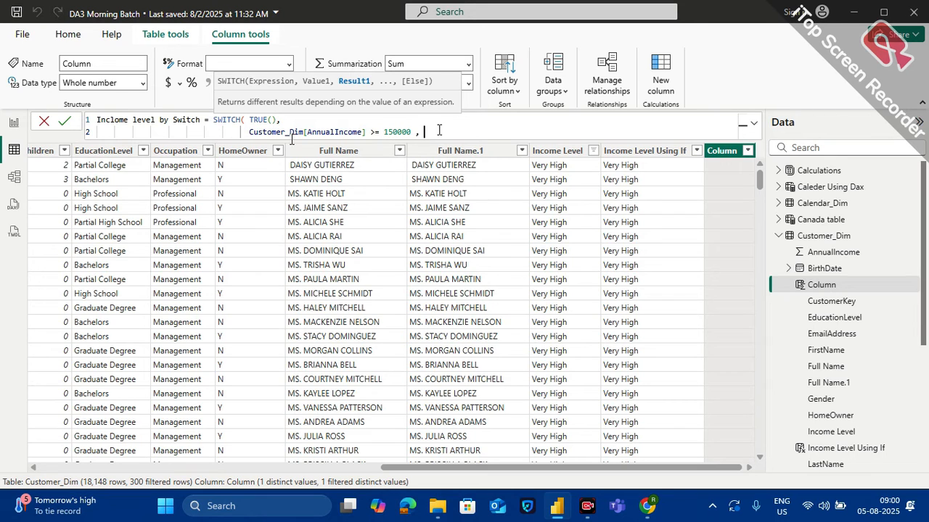
# Give the first SWITCH condition the result "Very High", followed by a comma
pyautogui.write('""')
pyautogui.write('Very Hi')
pyautogui.write('gh')
pyautogui.press('End')
pyautogui.write(',')
# On a third formula line, add the condition Customer_Dim[AnnualIncome] >= 100000 with the result "High", ending in a comma
pyautogui.hotkey('shift', 'Return')
pyautogui.write('cust')
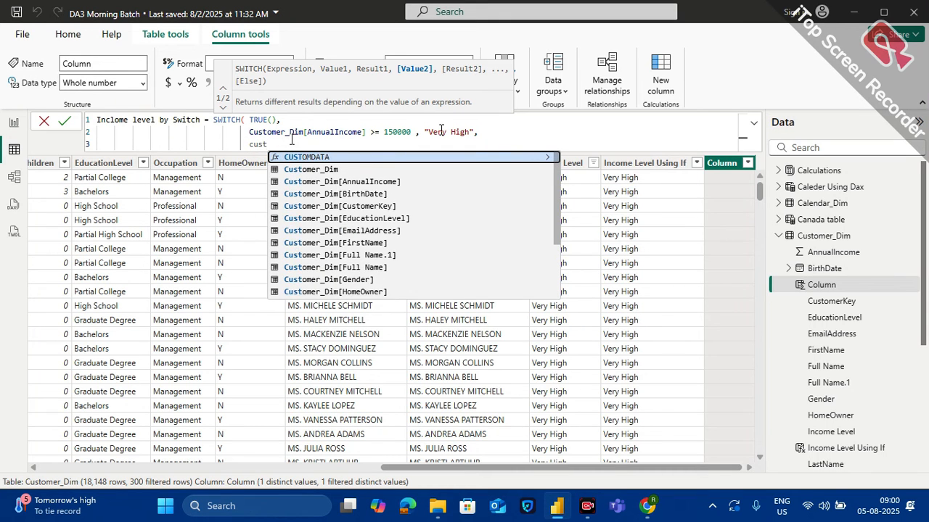
pyautogui.click(390, 186)
pyautogui.write('>=')
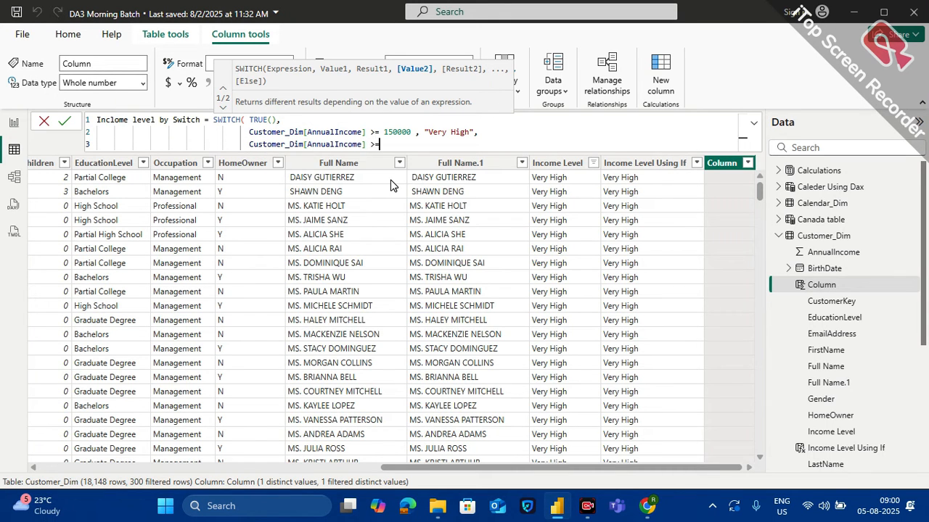
pyautogui.write(' 100000, "')
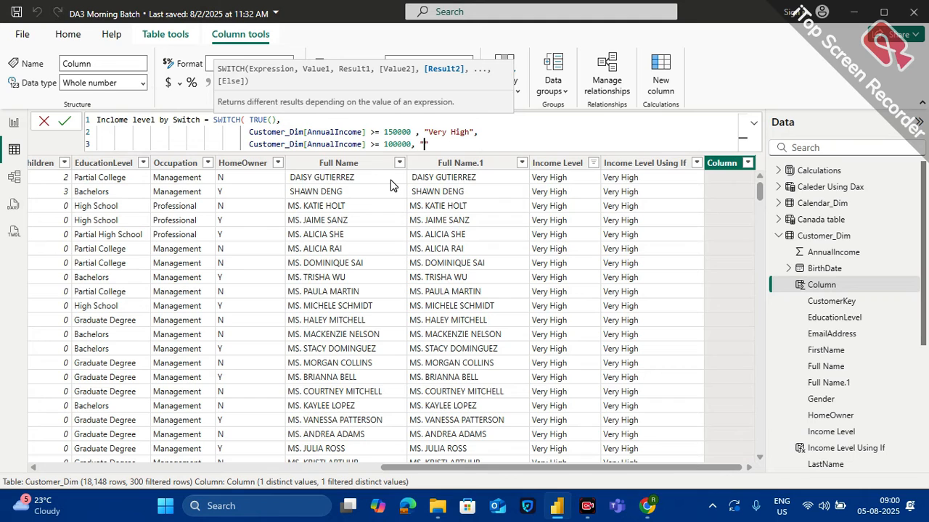
pyautogui.write('High",')
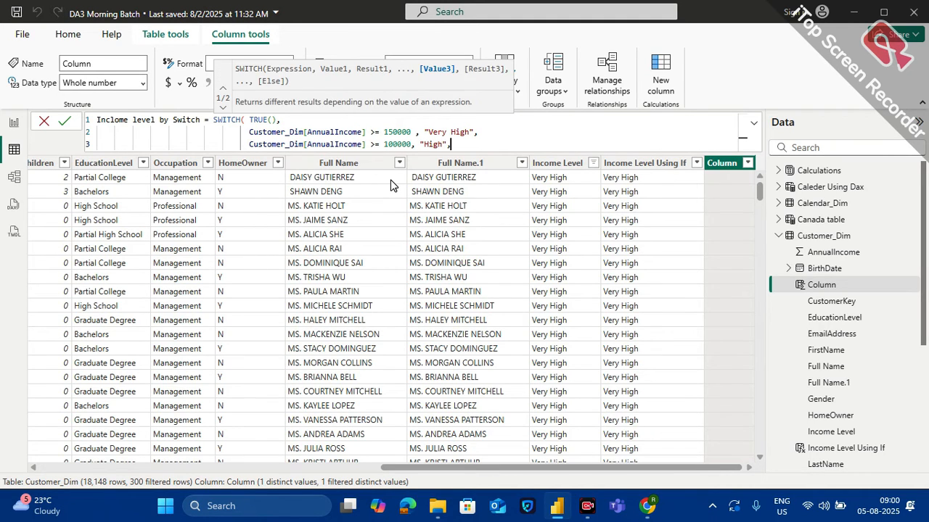
# On a fourth formula line, add the condition Customer_Dim[AnnualIncome] >= 50000 with the result "Avg", ending in a comma
pyautogui.hotkey('shift', 'Return')
pyautogui.write('Cust')
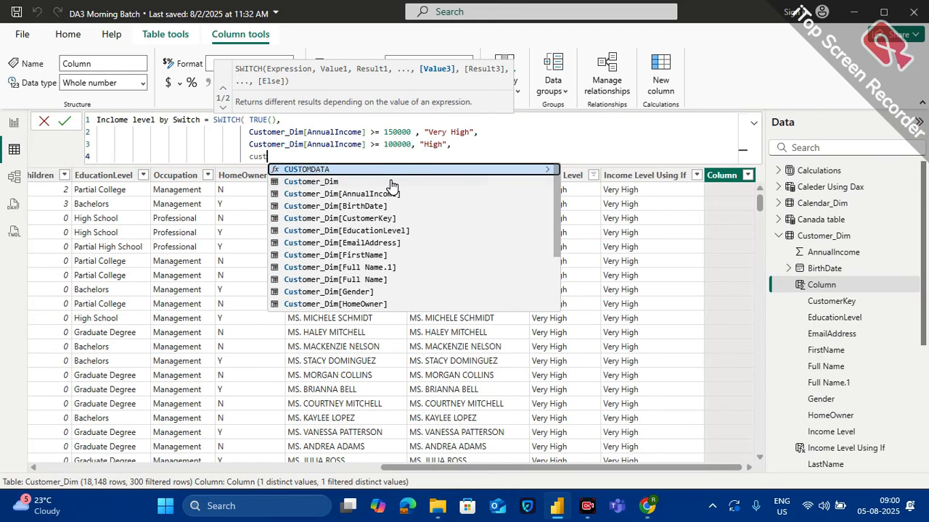
pyautogui.press('Down')
pyautogui.press('Down')
pyautogui.press('Tab')
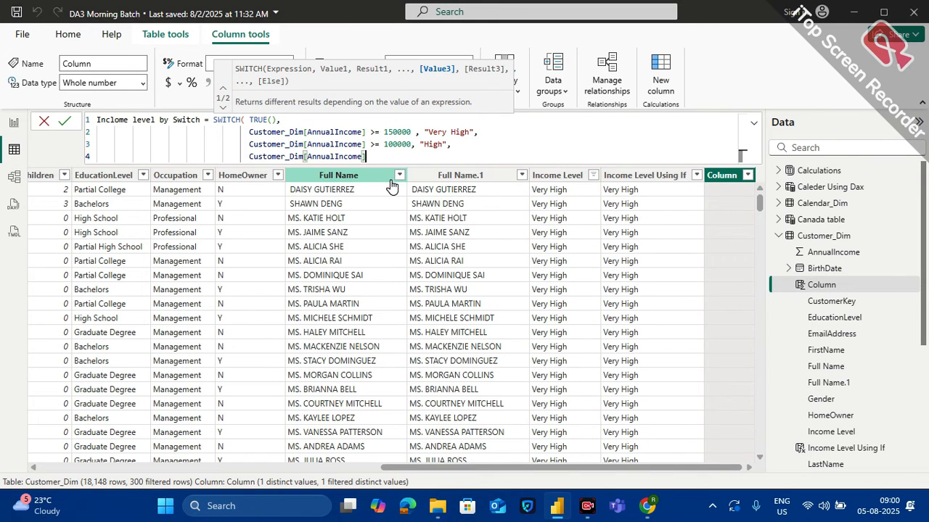
pyautogui.write('>=  50000 ,""')
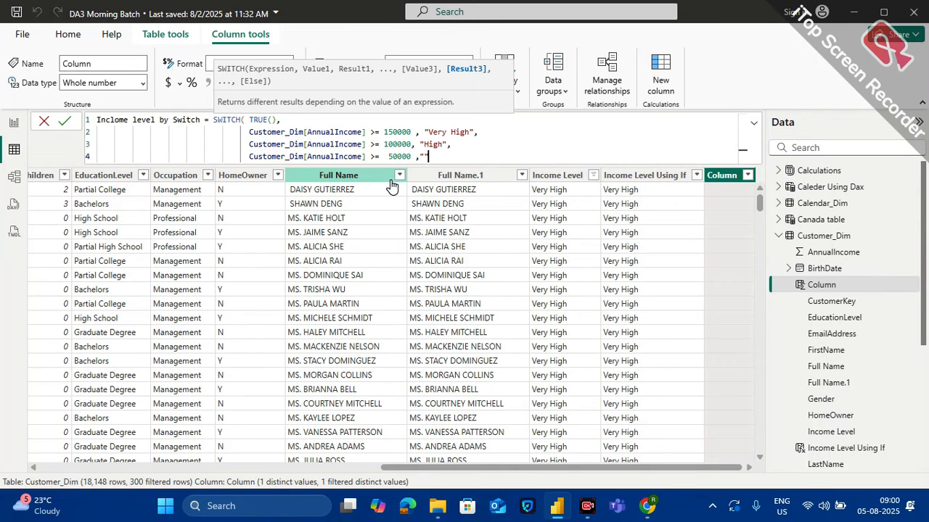
pyautogui.write('Ave')
pyautogui.write(',')
# On a fifth formula line, set "Low" as the SWITCH else result, close the function and commit the column
pyautogui.hotkey('shift', 'Return')
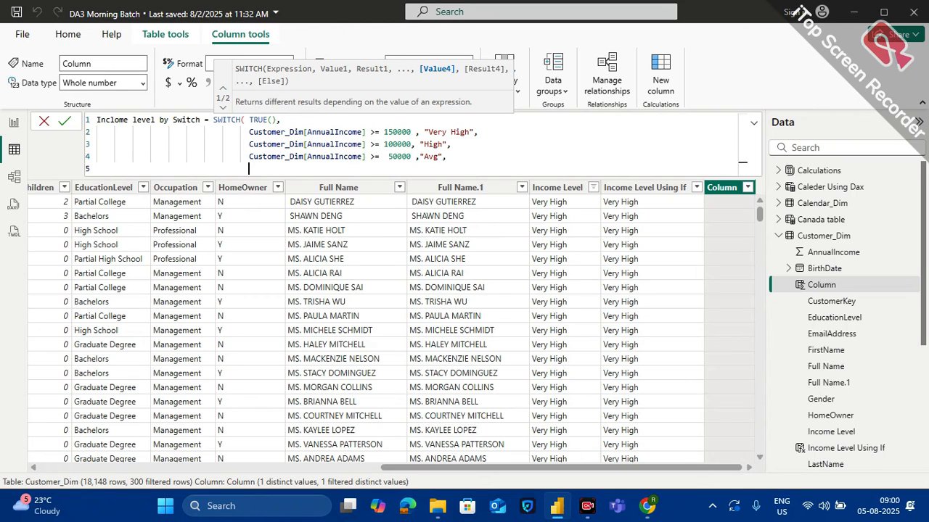
pyautogui.write('""')
pyautogui.write('Low')
pyautogui.click(278, 171)
pyautogui.write(')')
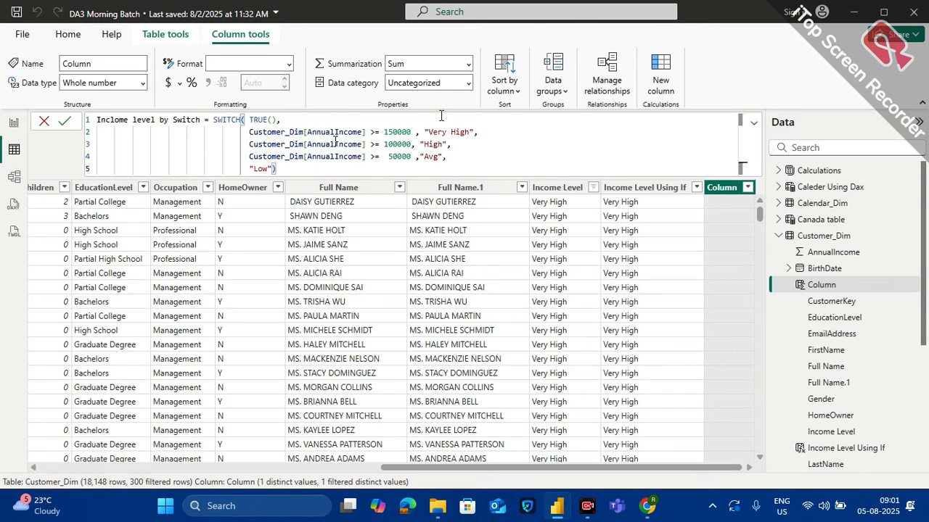
pyautogui.press('Return')
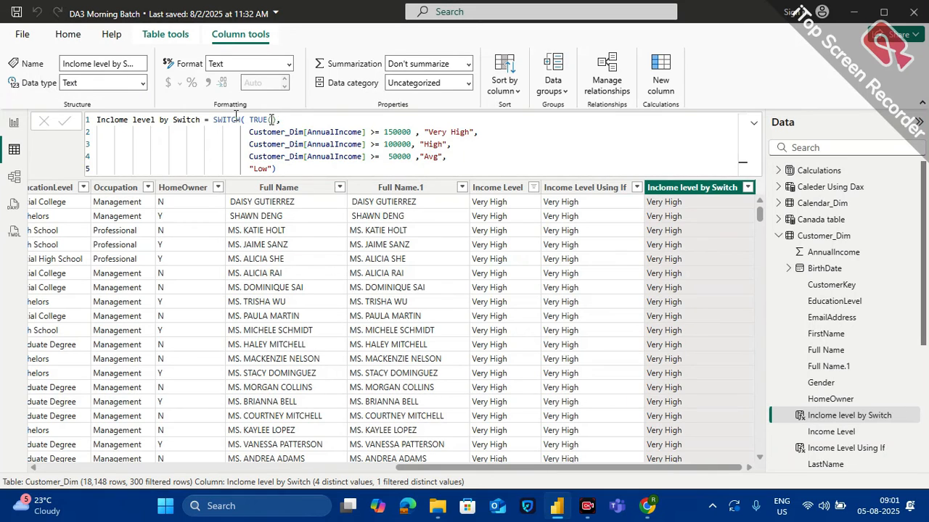
pyautogui.write(',')
pyautogui.moveTo(277, 119); pyautogui.dragTo(416, 132)
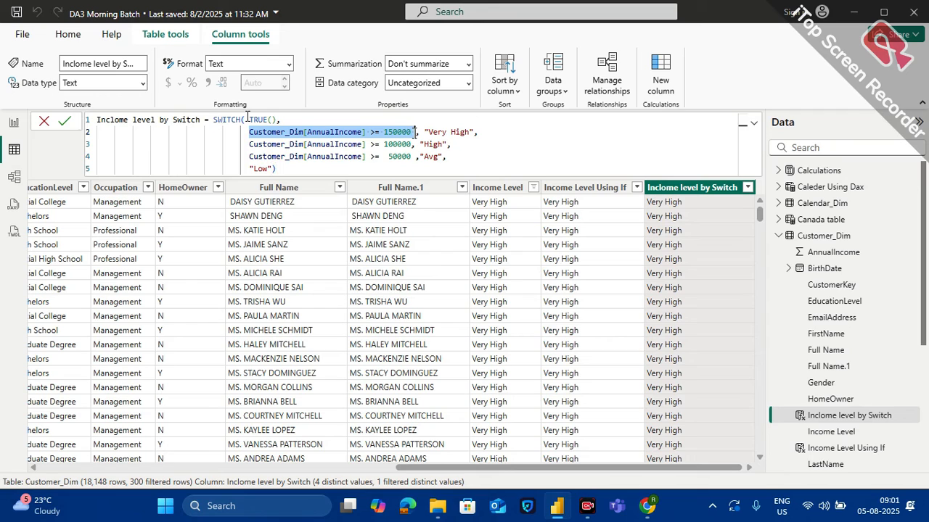
pyautogui.click(431, 132)
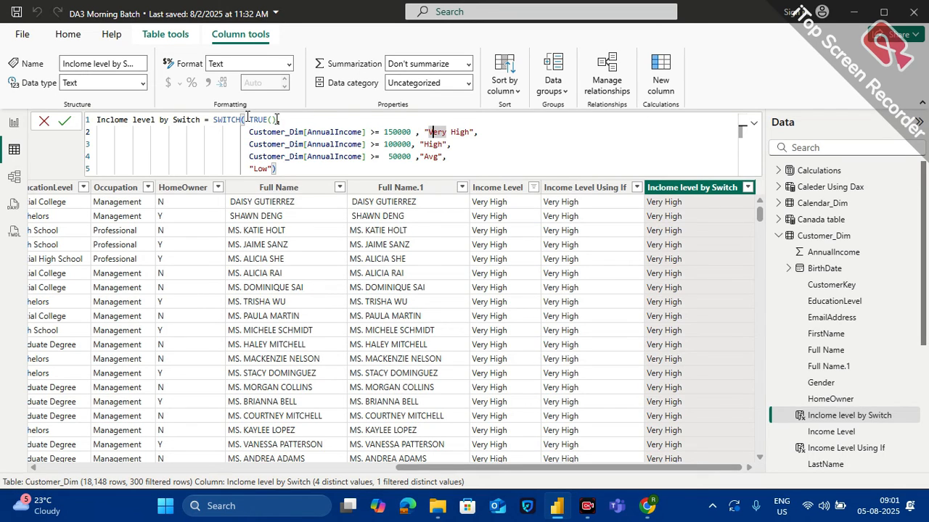
pyautogui.moveTo(279, 119); pyautogui.dragTo(414, 132)
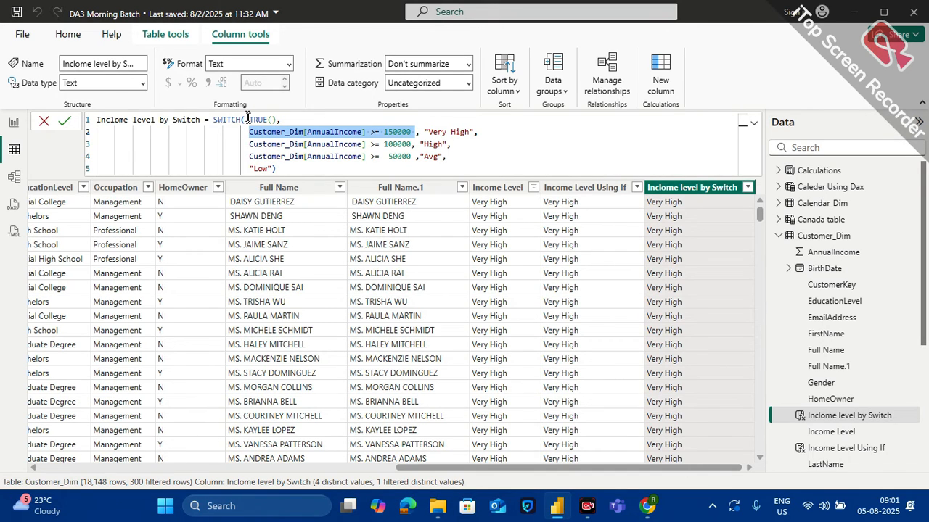
pyautogui.doubleClick(437, 132)
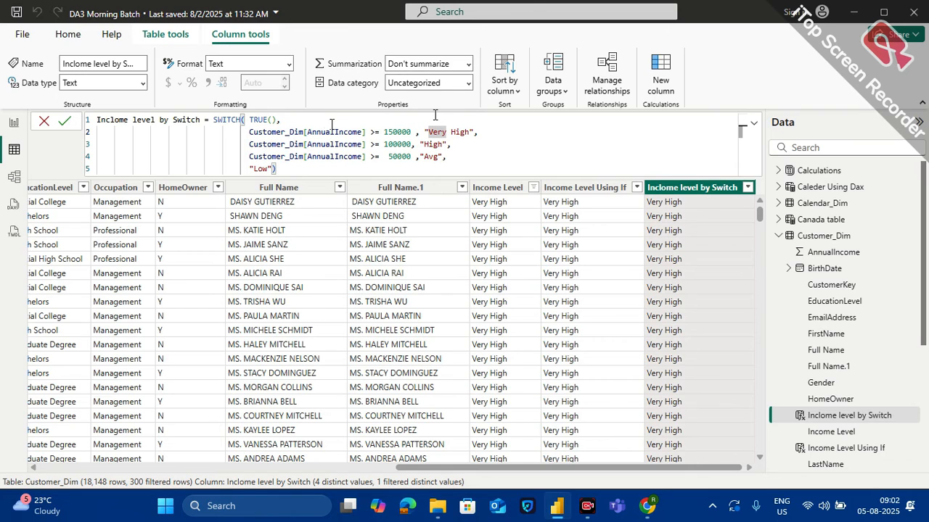
# Review the conditions and results in the Inclome level by Switch column's formula and exit formula editing without changes
pyautogui.click(315, 144)
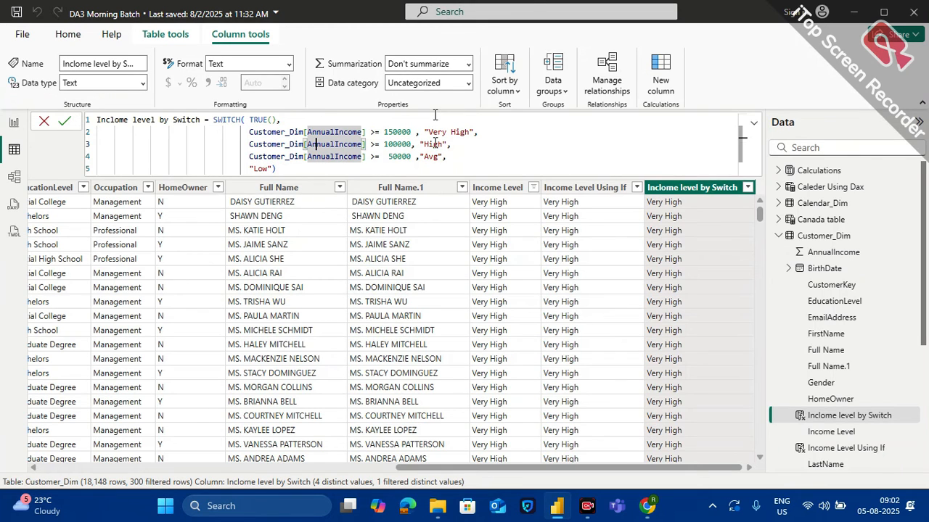
pyautogui.click(435, 144)
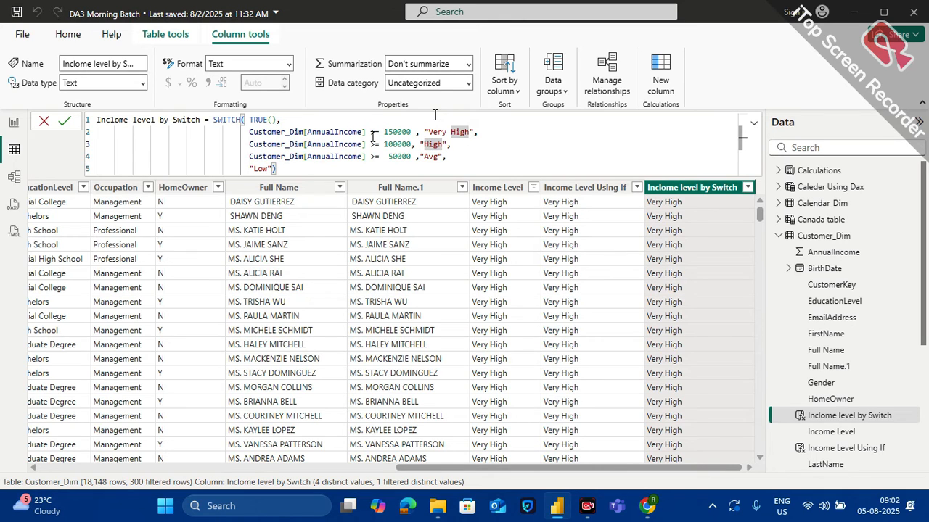
pyautogui.moveTo(411, 132); pyautogui.dragTo(249, 134)
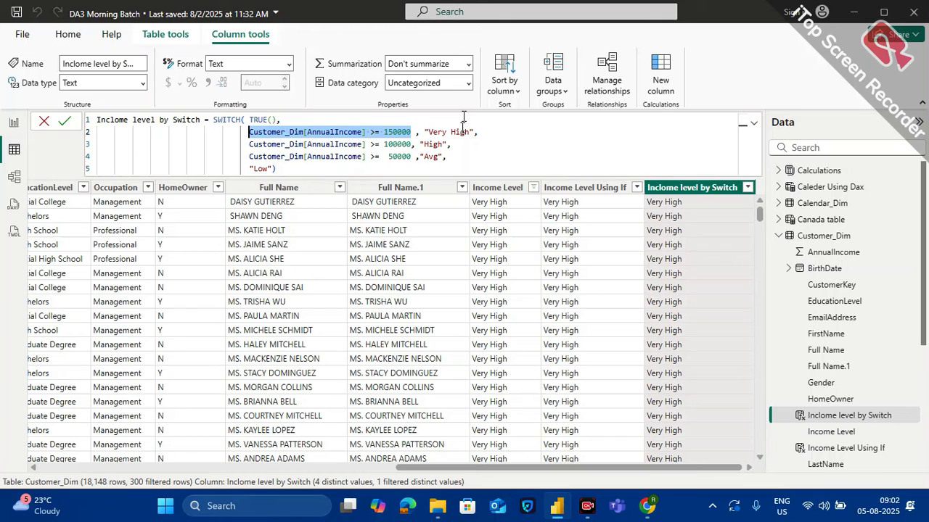
pyautogui.click(291, 171)
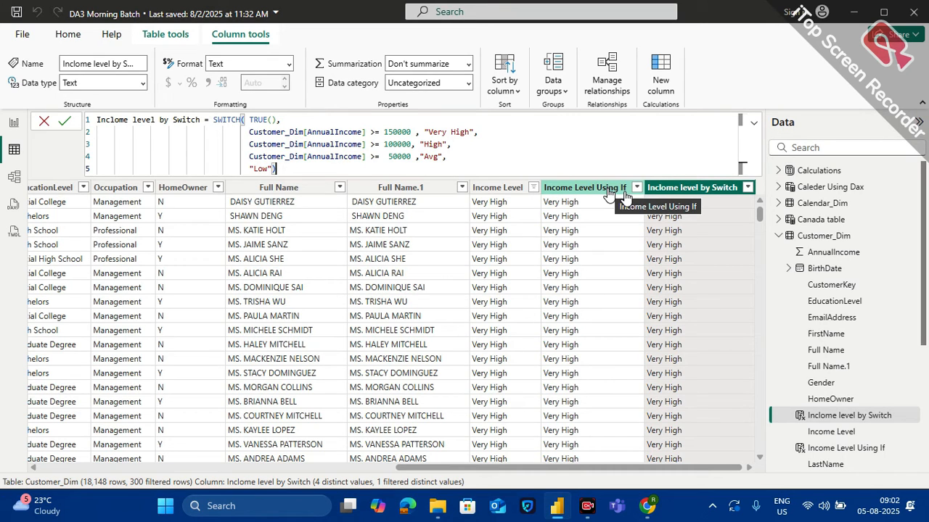
pyautogui.click(42, 125)
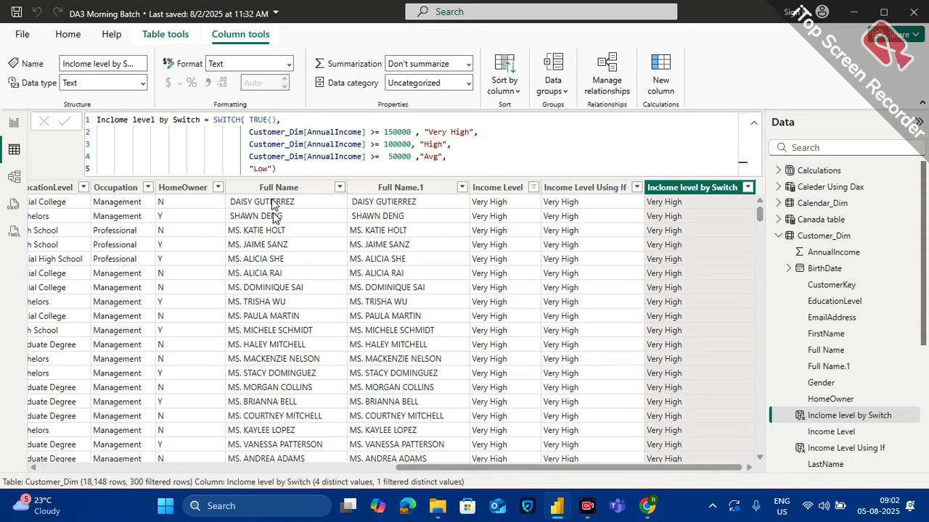
# Compare the AnnualIncome values with the classifications in the Inclome level by Switch column across the Customer_Dim rows
pyautogui.hscroll(-10, 271, 203)
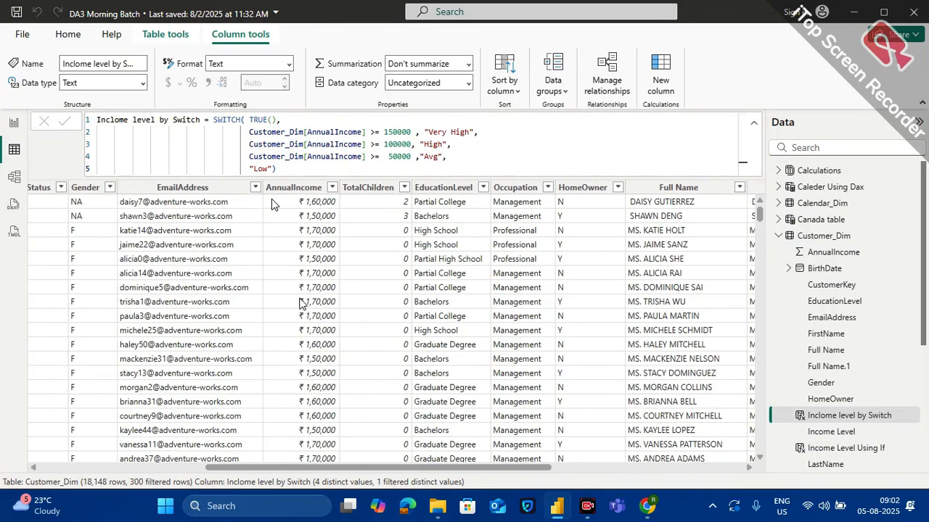
pyautogui.hscroll(10, 301, 303)
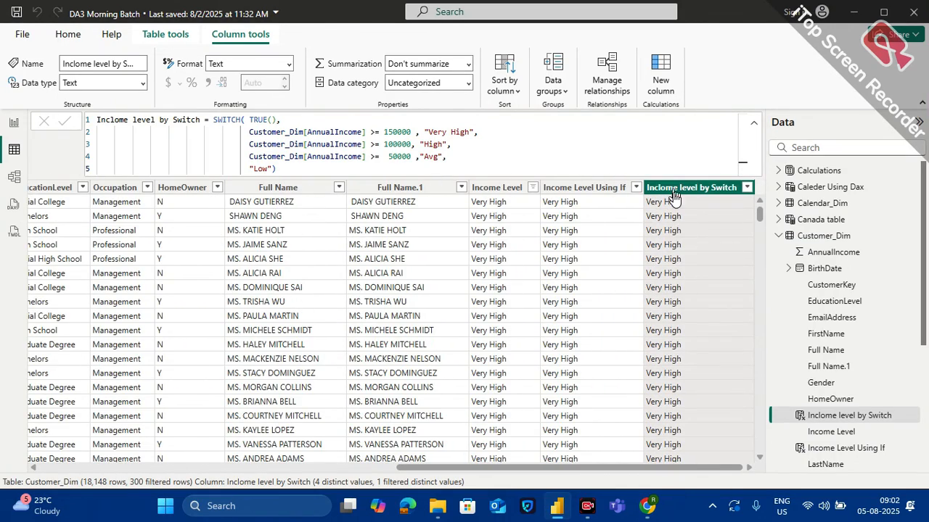
pyautogui.hscroll(-10, 437, 282)
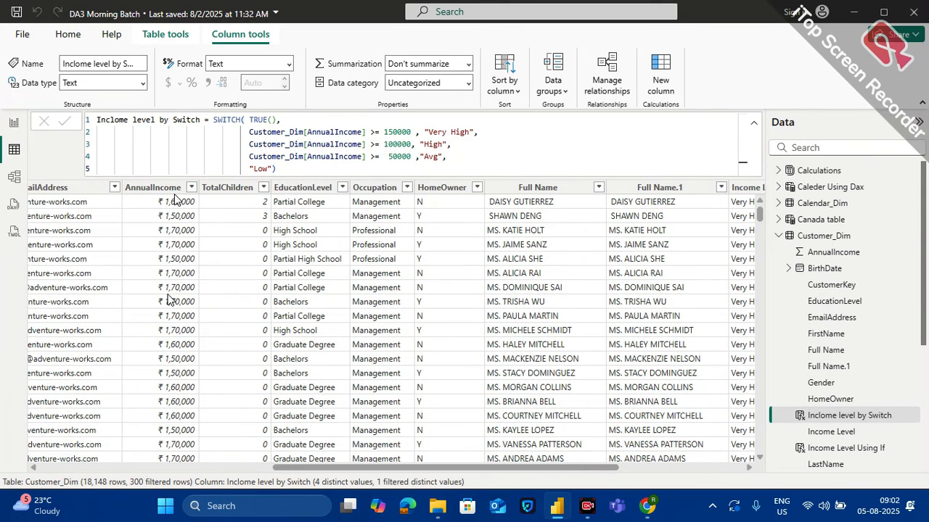
pyautogui.hscroll(5, 551, 298)
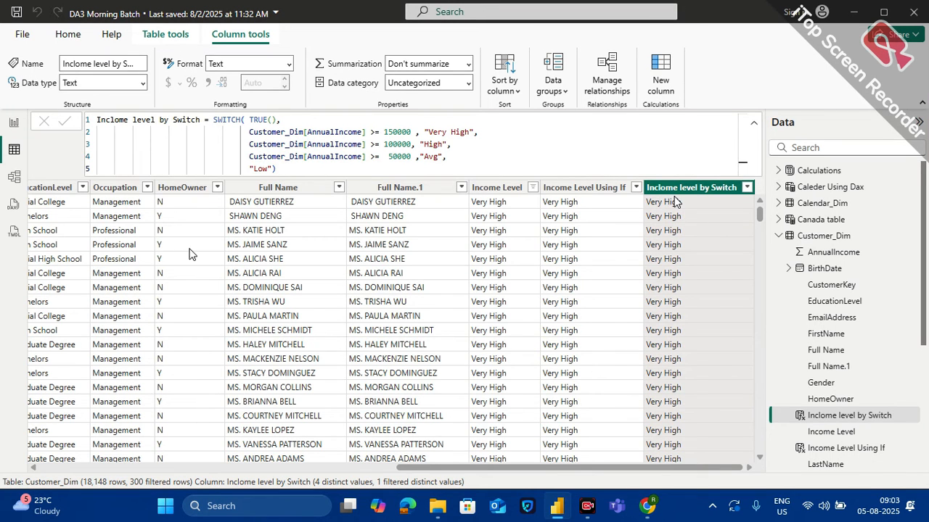
pyautogui.hscroll(-2, 215, 267)
pyautogui.hscroll(-10, 250, 221)
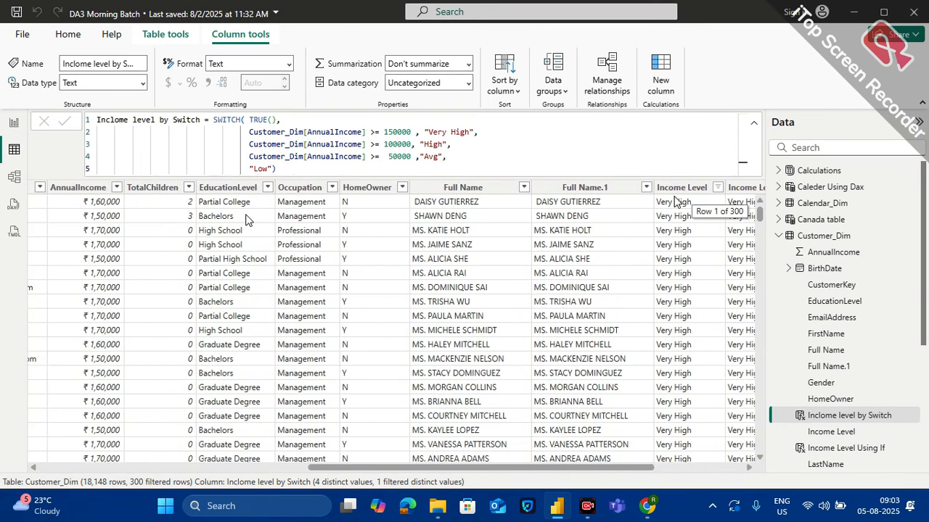
pyautogui.hscroll(-1, 247, 216)
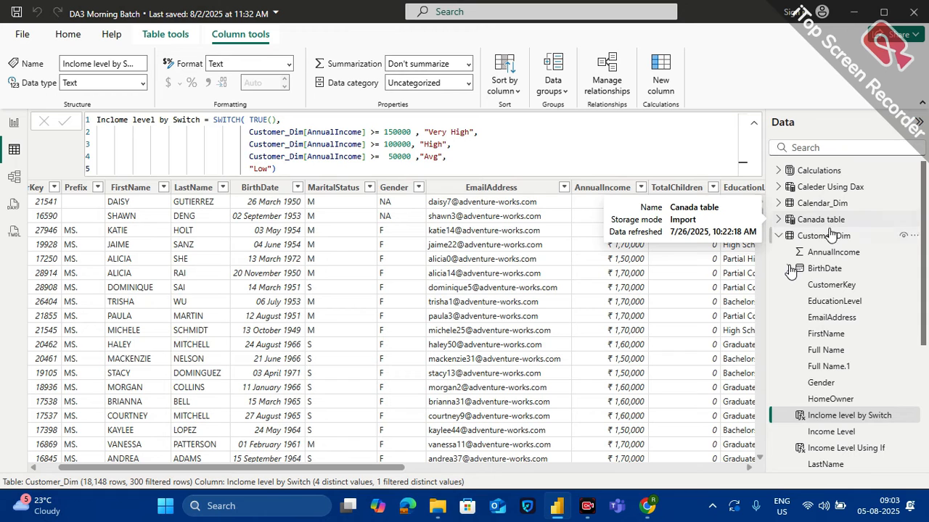
pyautogui.hscroll(-1, 626, 285)
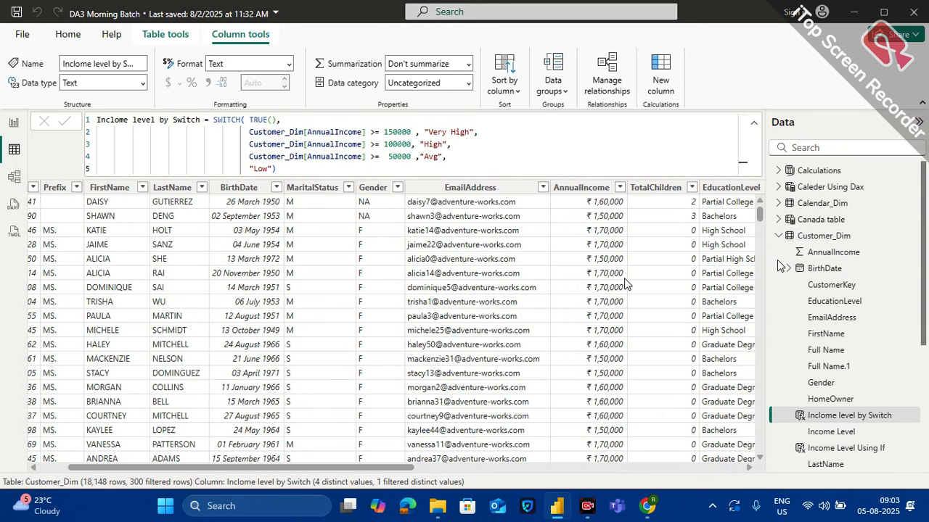
pyautogui.scroll(-3, 755, 324)
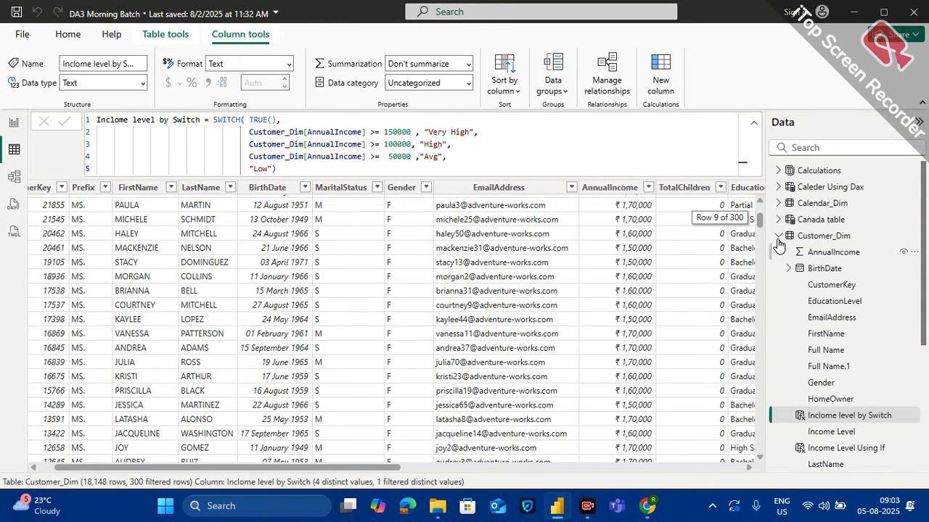
# Collapse the Customer_Dim fields and look through the data of the Sales Fact and Territories_Dim tables
pyautogui.click(777, 237)
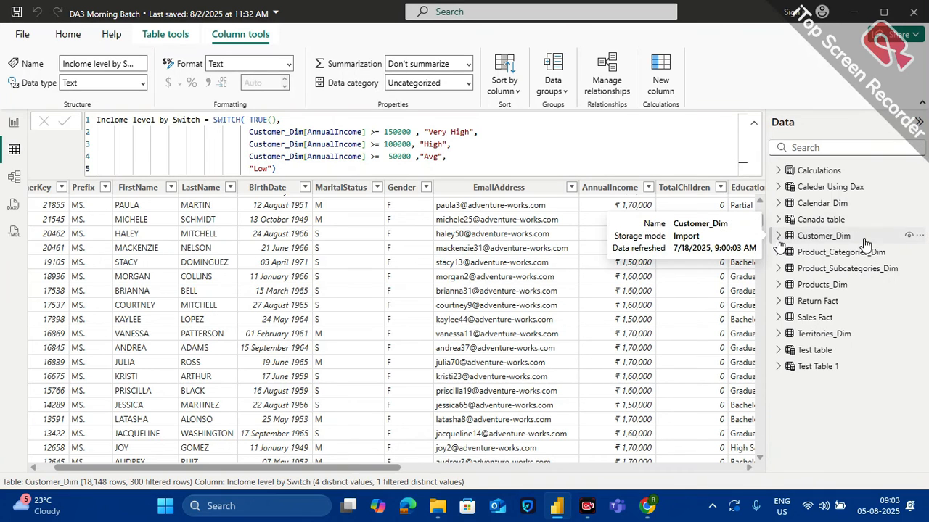
pyautogui.click(818, 319)
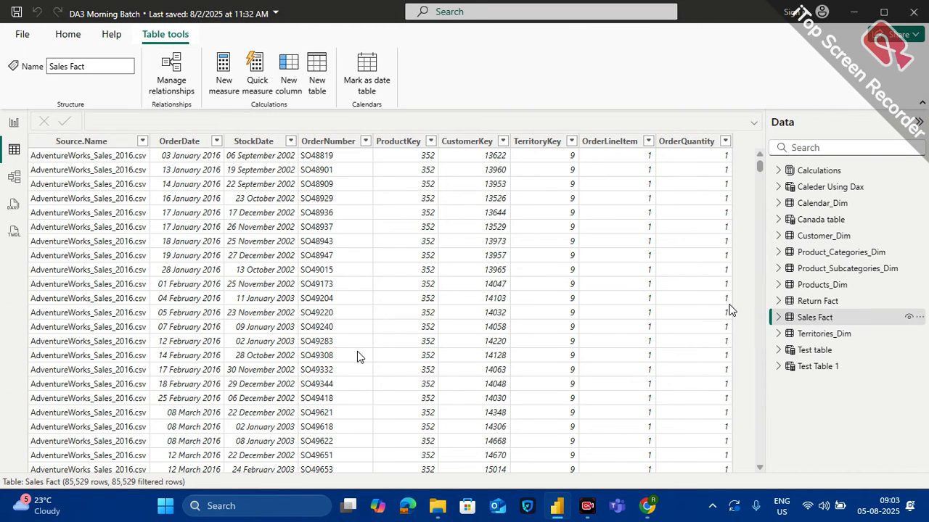
pyautogui.scroll(-10, 357, 354)
pyautogui.scroll(10, 357, 354)
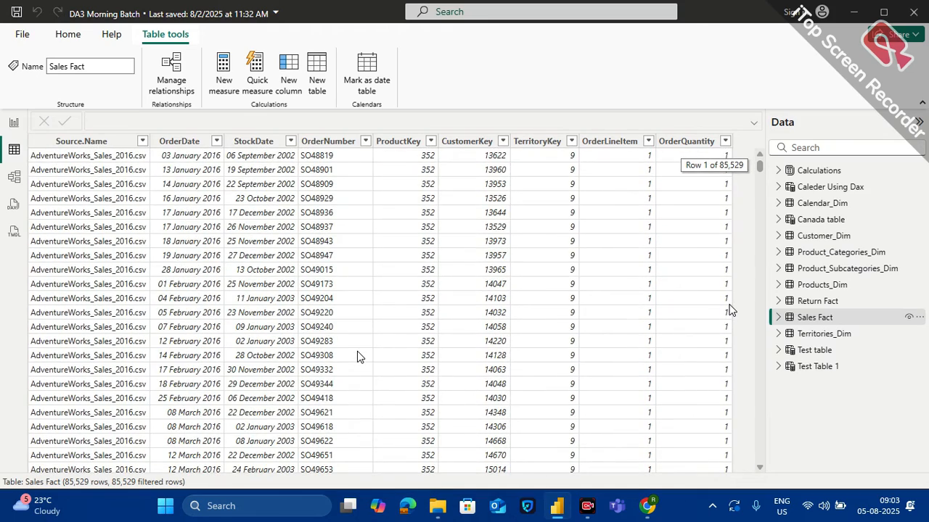
pyautogui.click(805, 322)
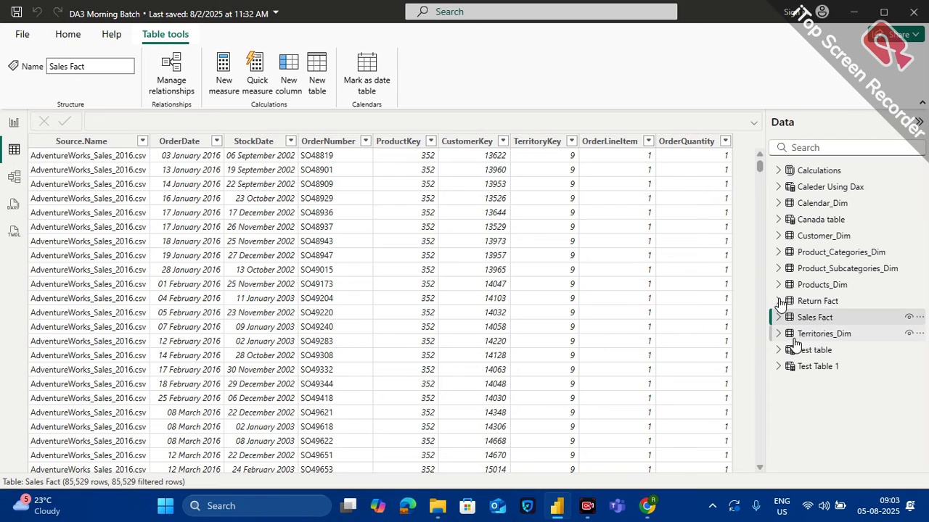
pyautogui.click(779, 333)
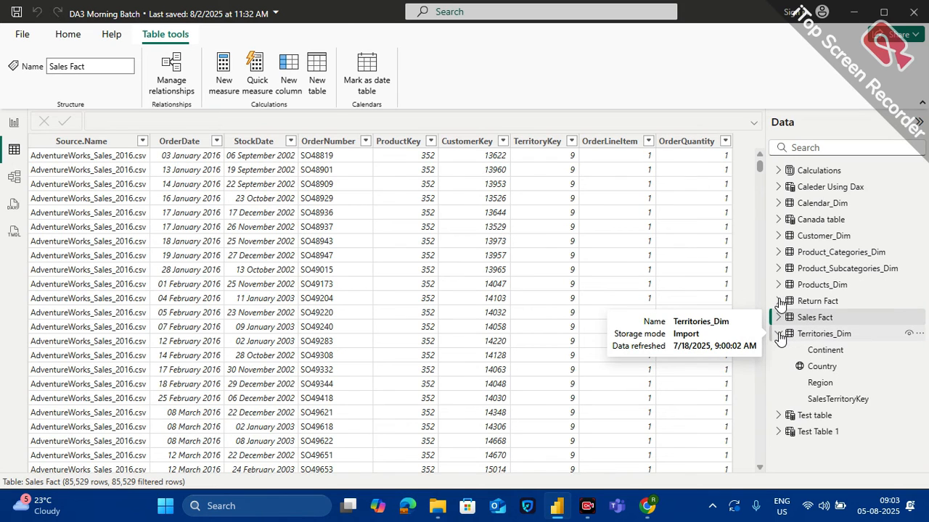
pyautogui.click(827, 333)
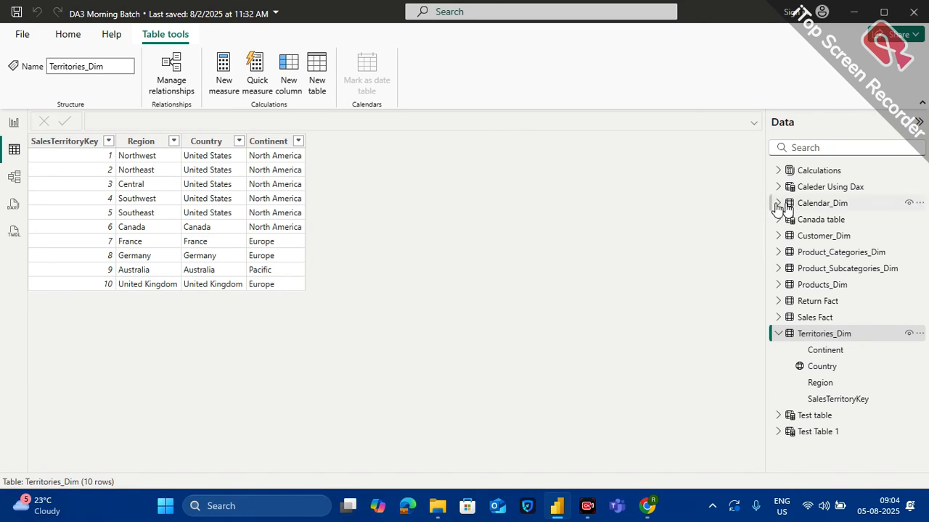
# Return to the report view and save the DA3 Morning Batch file
pyautogui.click(14, 122)
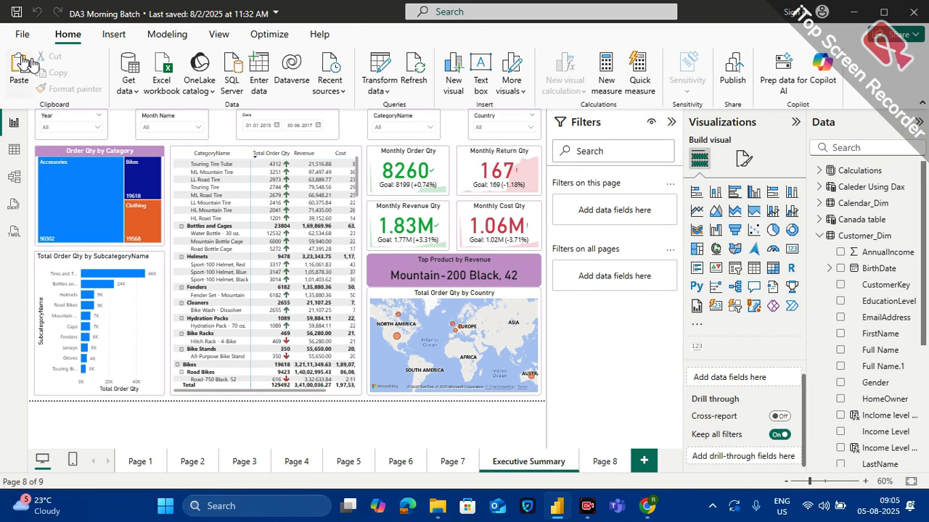
pyautogui.click(16, 12)
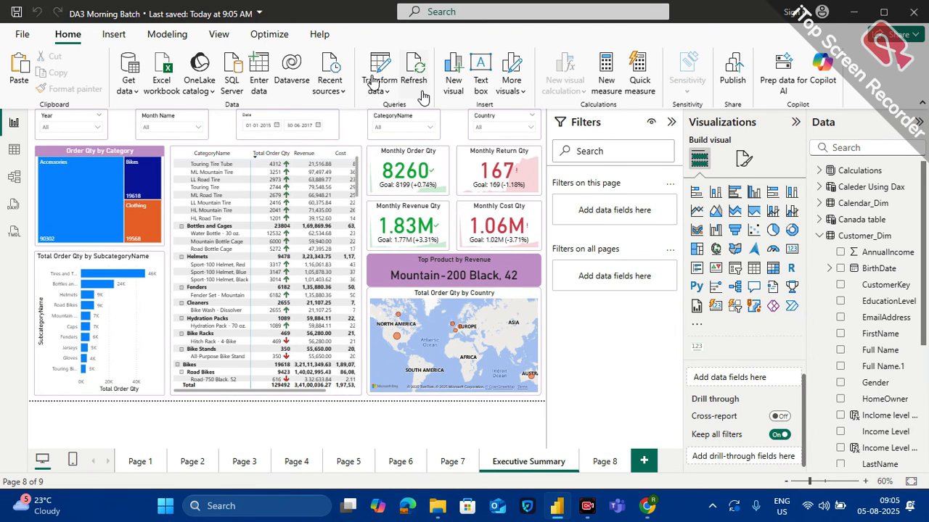
pyautogui.click(161, 32)
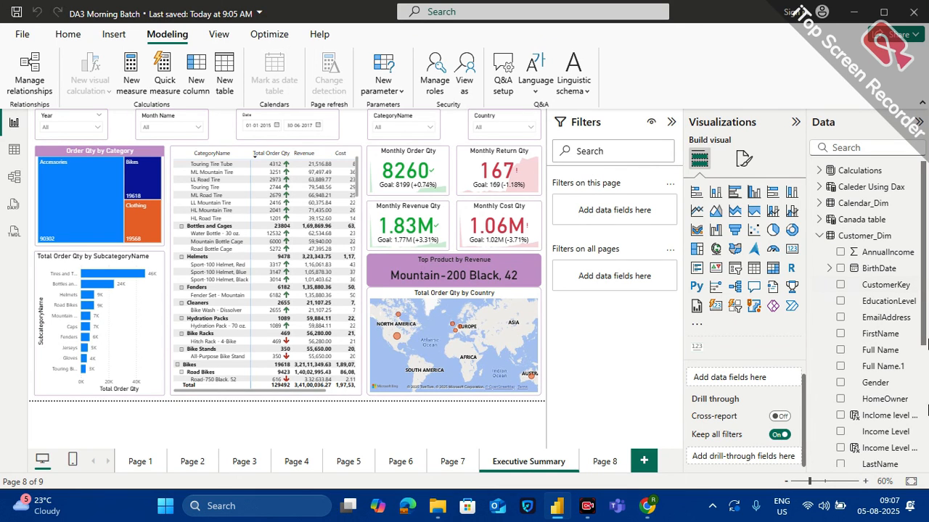
pyautogui.moveTo(883, 513)
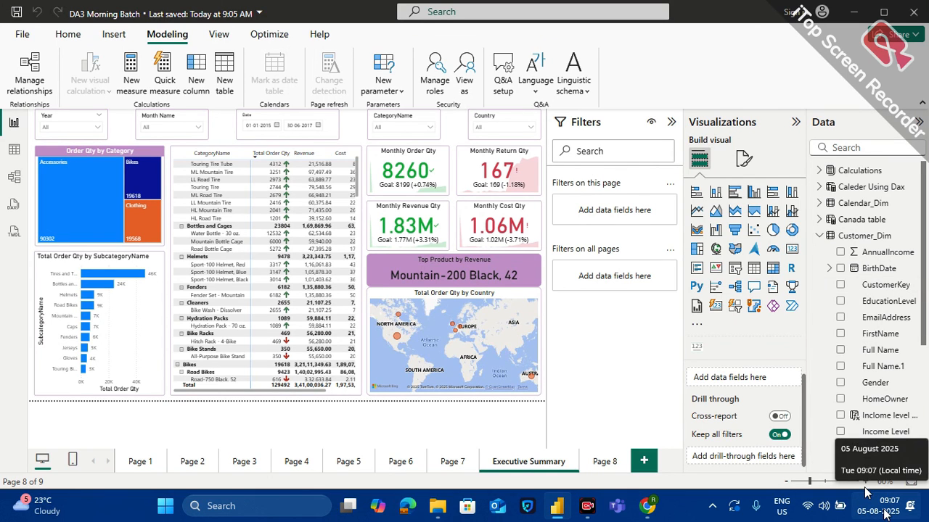